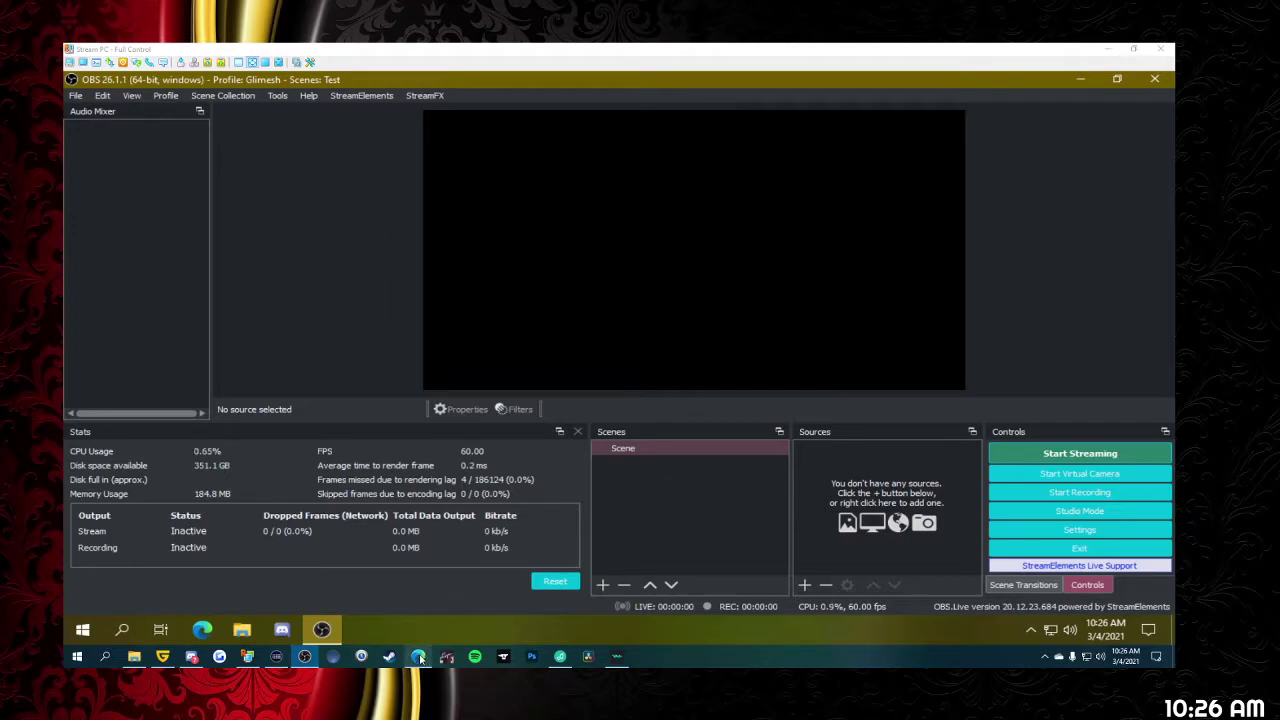
- Switch to the browser and look through the open StreamElements overlays, including Twitch Overlay and Cybernetik Scene - BRB - NoD, and return to OBS
{"action": "mouse_move", "coordinate": [421, 660]}
{"action": "left_click", "coordinate": [416, 655]}
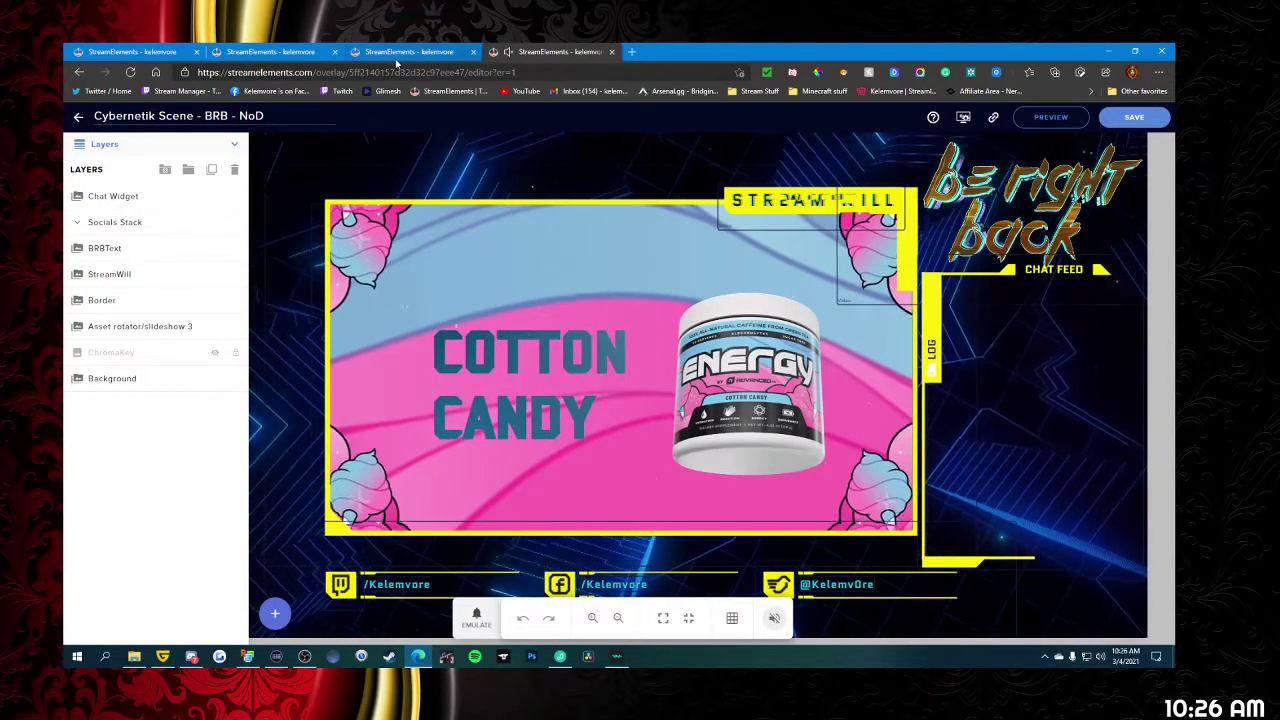
{"action": "left_click", "coordinate": [555, 51]}
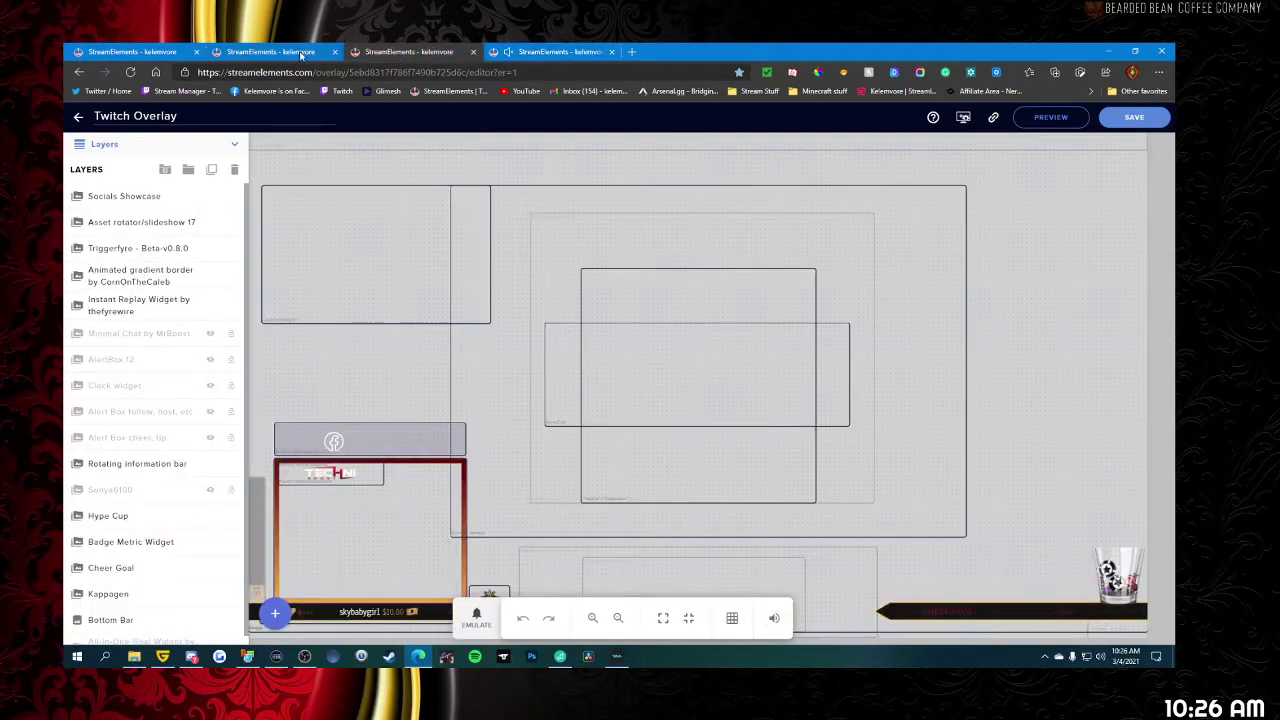
{"action": "left_click", "coordinate": [285, 52]}
{"action": "left_click", "coordinate": [130, 51]}
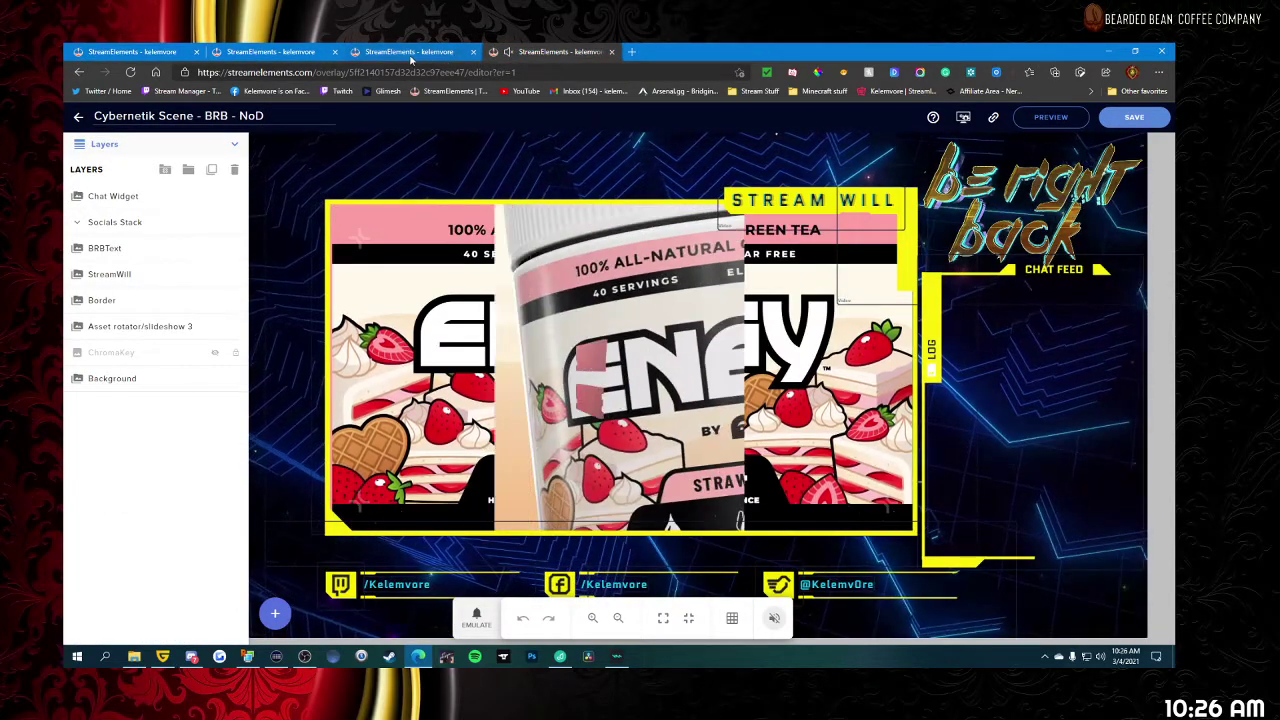
{"action": "left_click", "coordinate": [410, 51]}
{"action": "left_click", "coordinate": [1107, 51]}
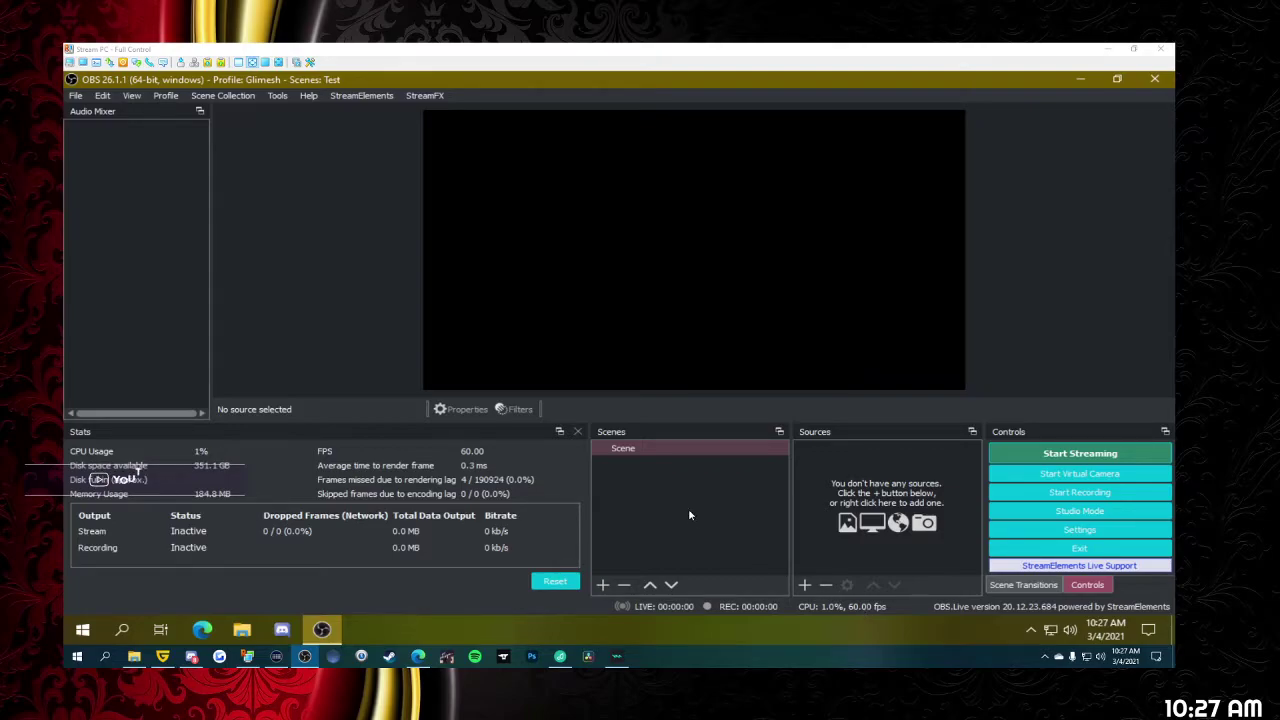
- Try to remove the default scene from the scene list
{"action": "right_click", "coordinate": [654, 450]}
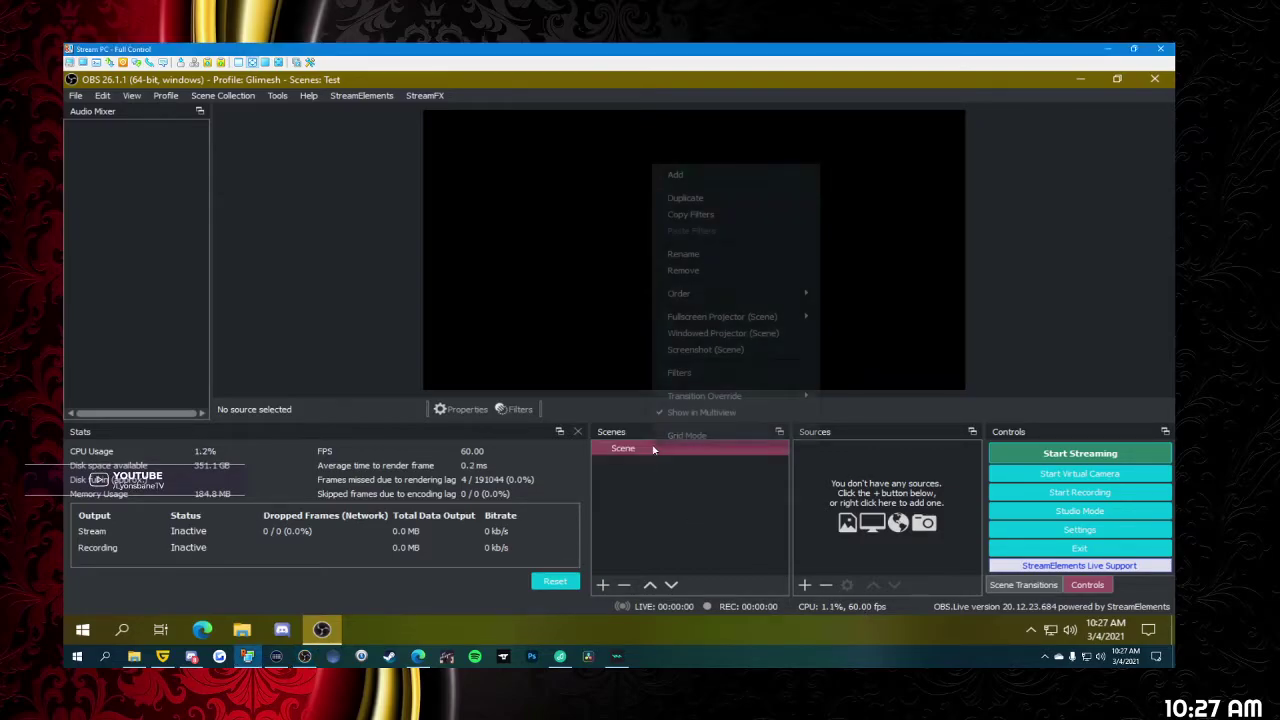
{"action": "left_click", "coordinate": [681, 271]}
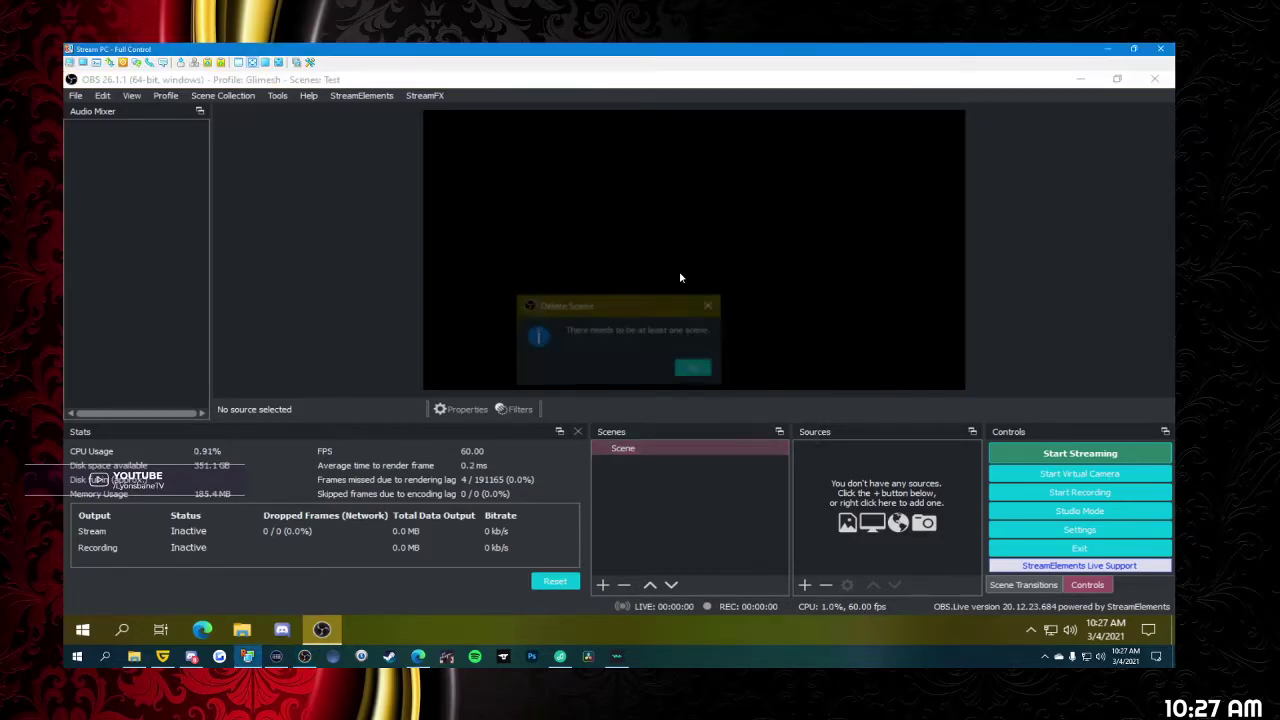
{"action": "left_click", "coordinate": [695, 370]}
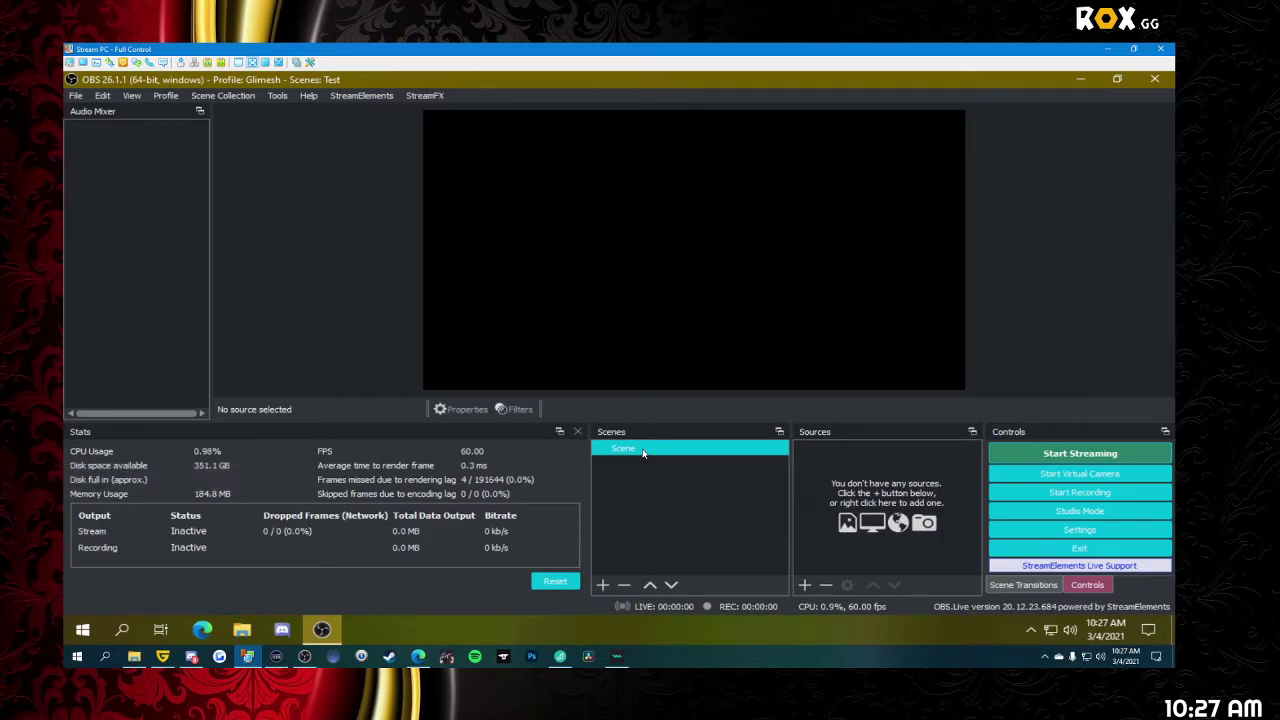
- Rename the default scene as "Staring Scene"
{"action": "right_click", "coordinate": [643, 452]}
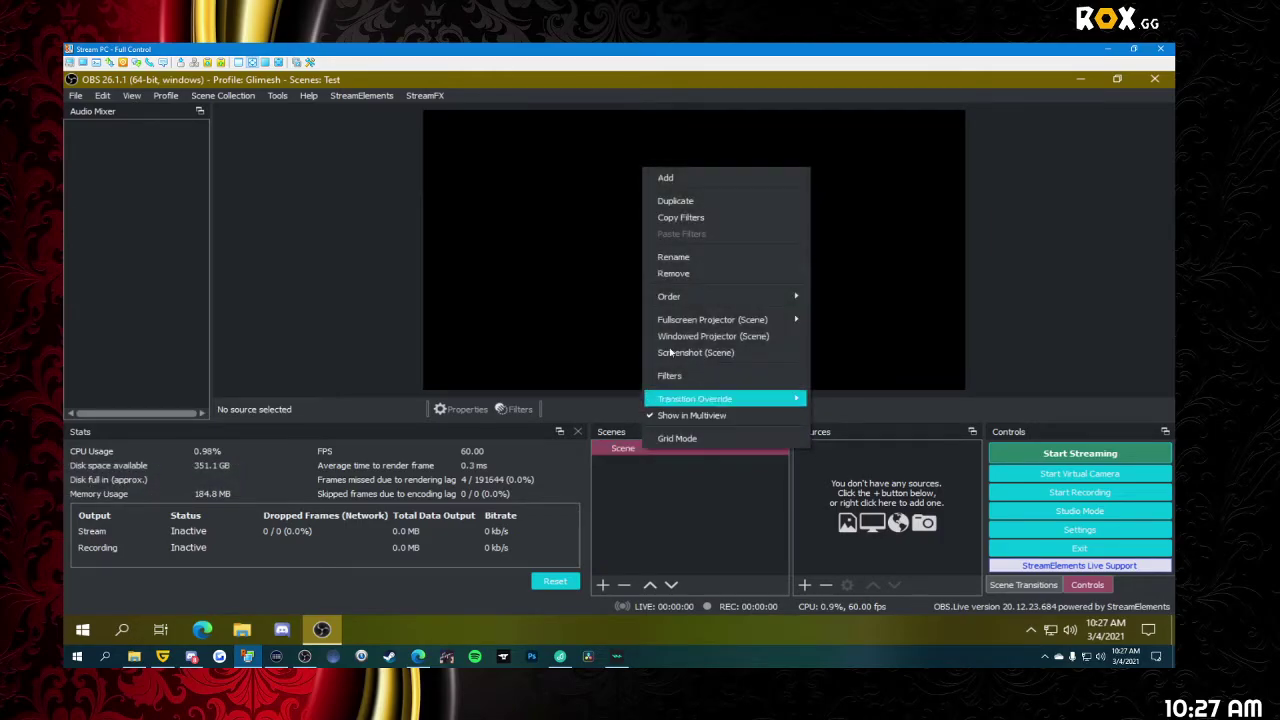
{"action": "left_click", "coordinate": [689, 259]}
{"action": "type", "text": "Staring Scene"}
{"action": "key", "text": "Return"}
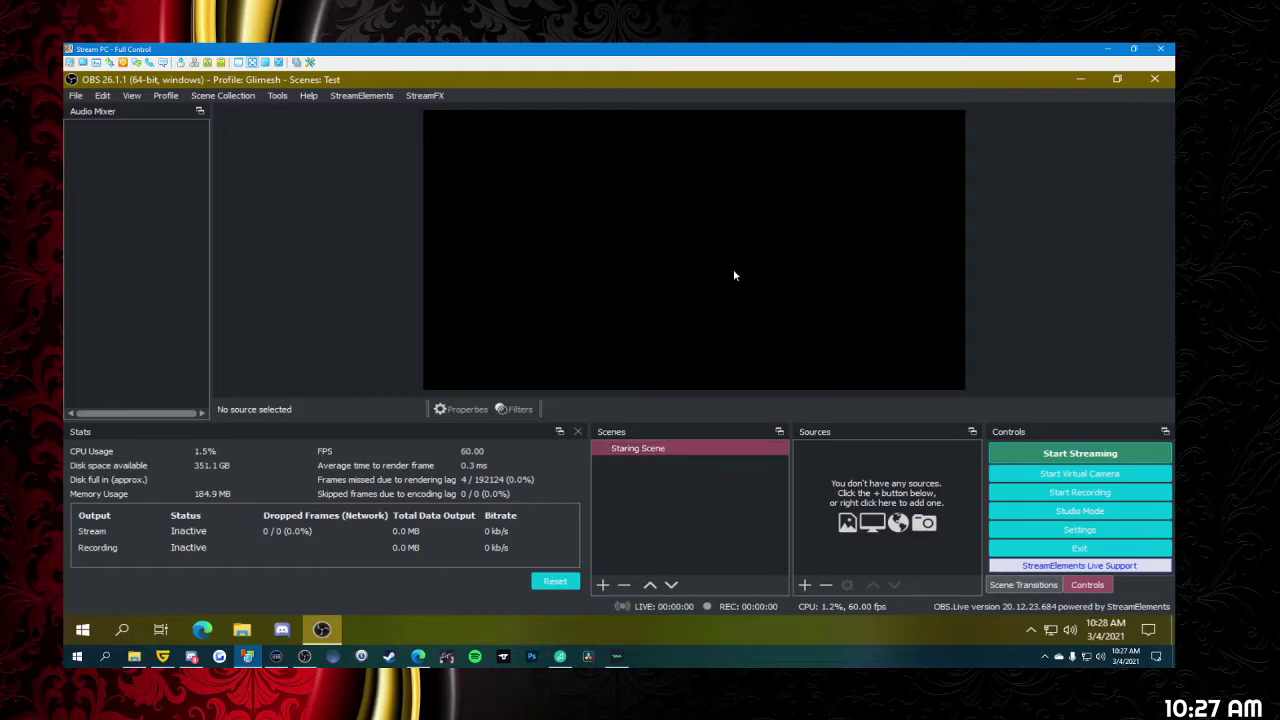
- Add two new scenes named "Main Scene" and "BRB Scene"
{"action": "left_click", "coordinate": [602, 585]}
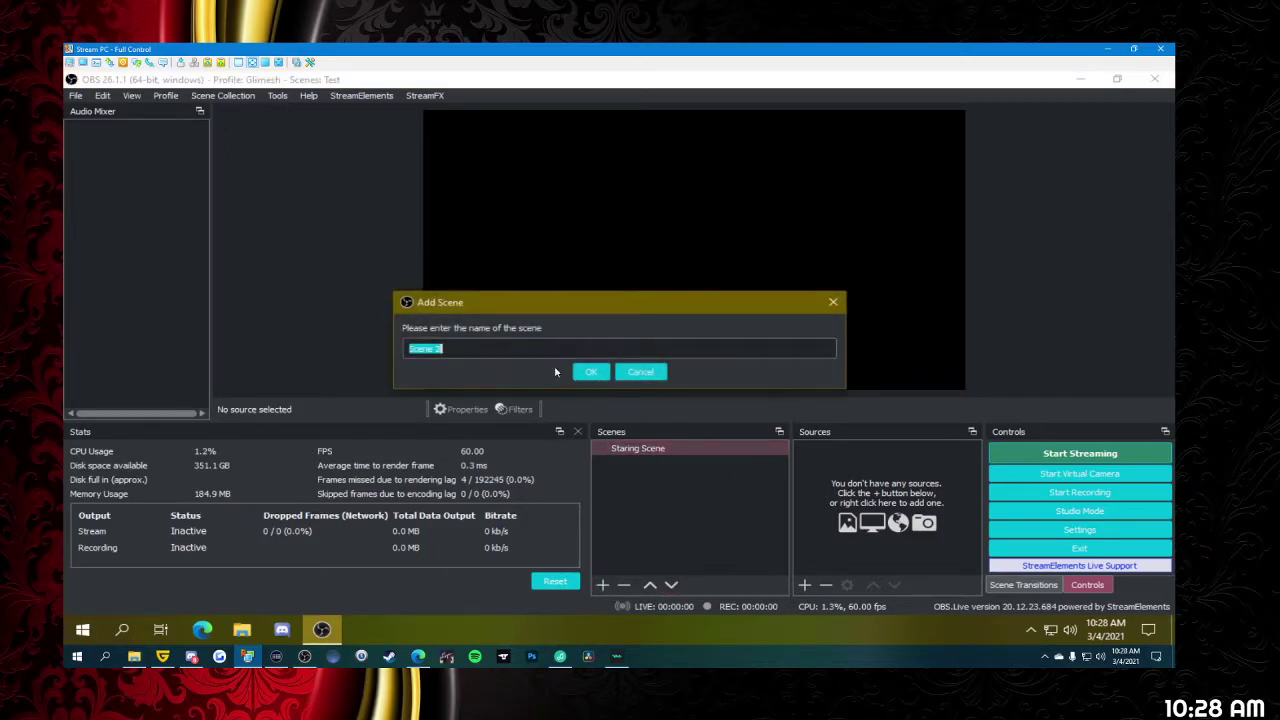
{"action": "type", "text": "Main Scene"}
{"action": "key", "text": "Return"}
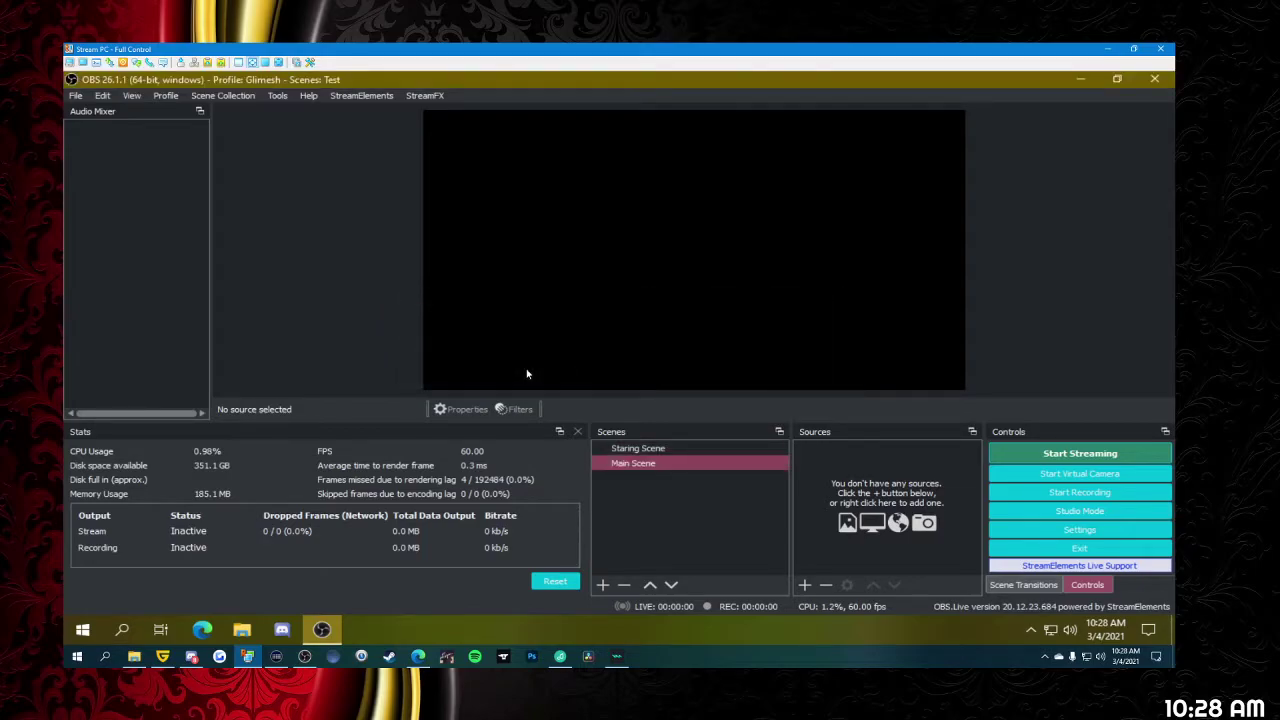
{"action": "left_click", "coordinate": [602, 585]}
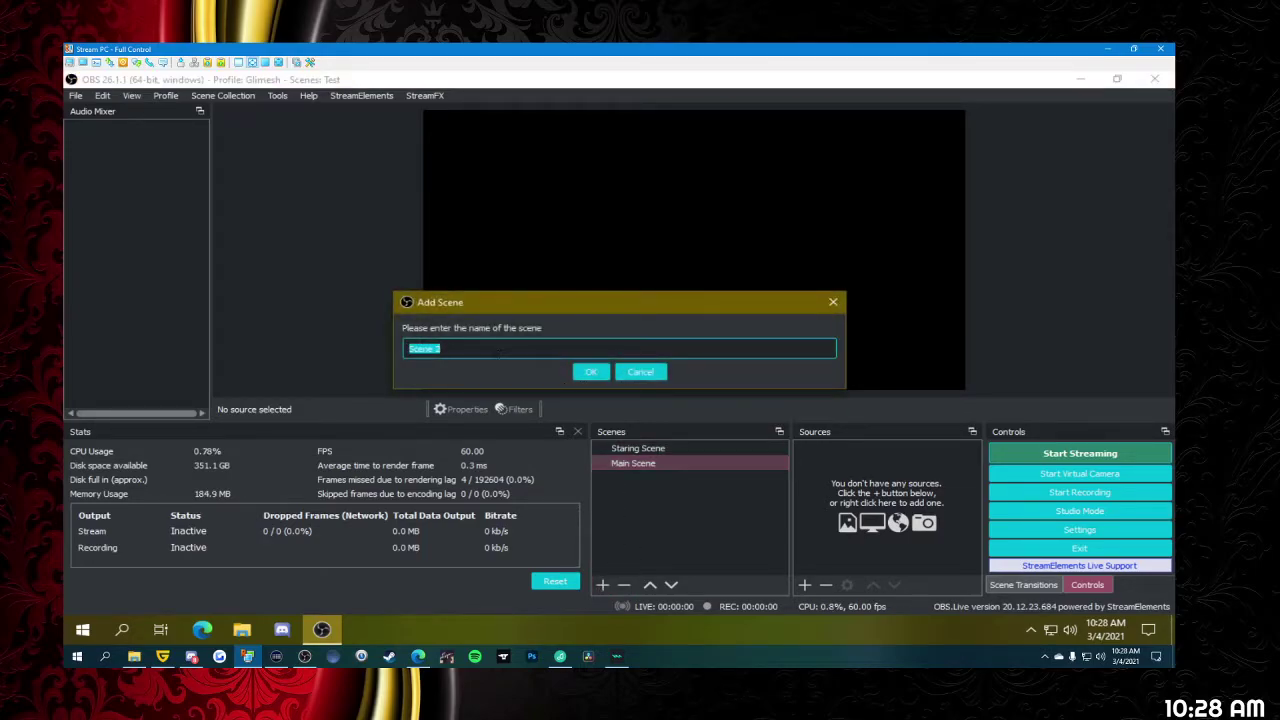
{"action": "type", "text": "BRB Scne"}
{"action": "key", "text": "BackSpace"}
{"action": "key", "text": "BackSpace"}
{"action": "type", "text": "ene"}
{"action": "key", "text": "Return"}
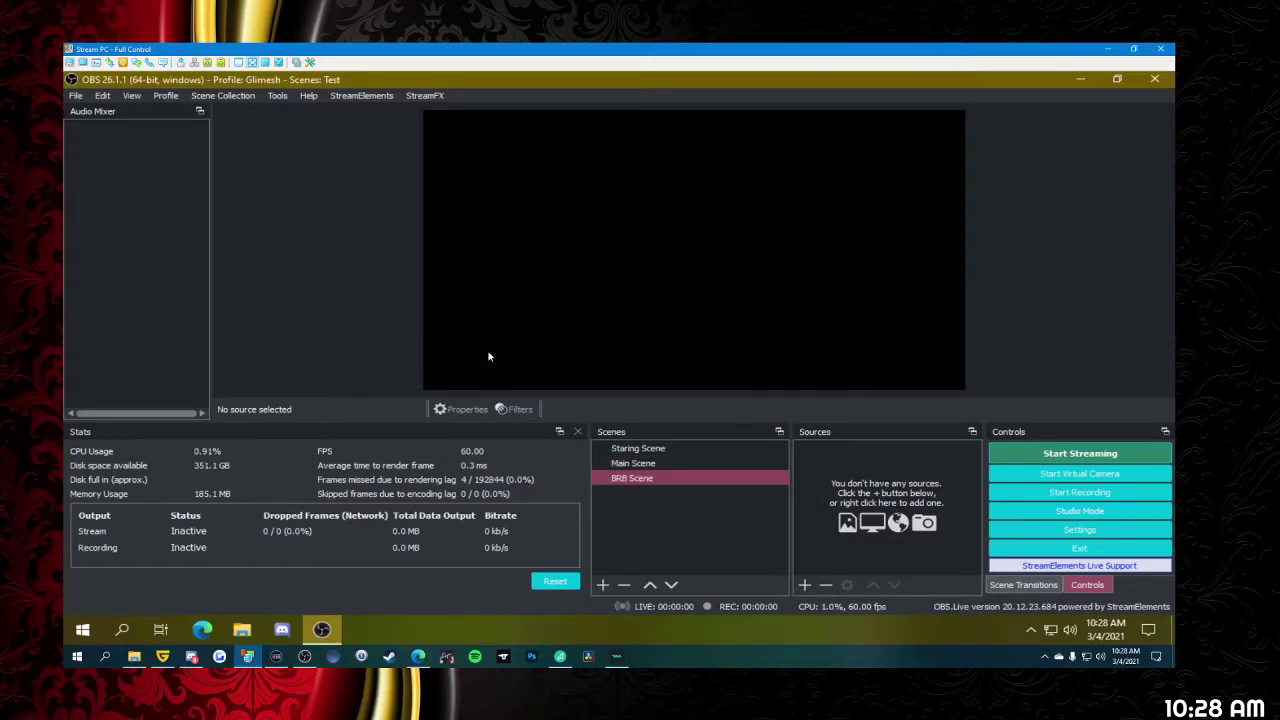
- Add two more scenes named "Intermission" and "Ending Scene"
{"action": "left_click", "coordinate": [603, 584]}
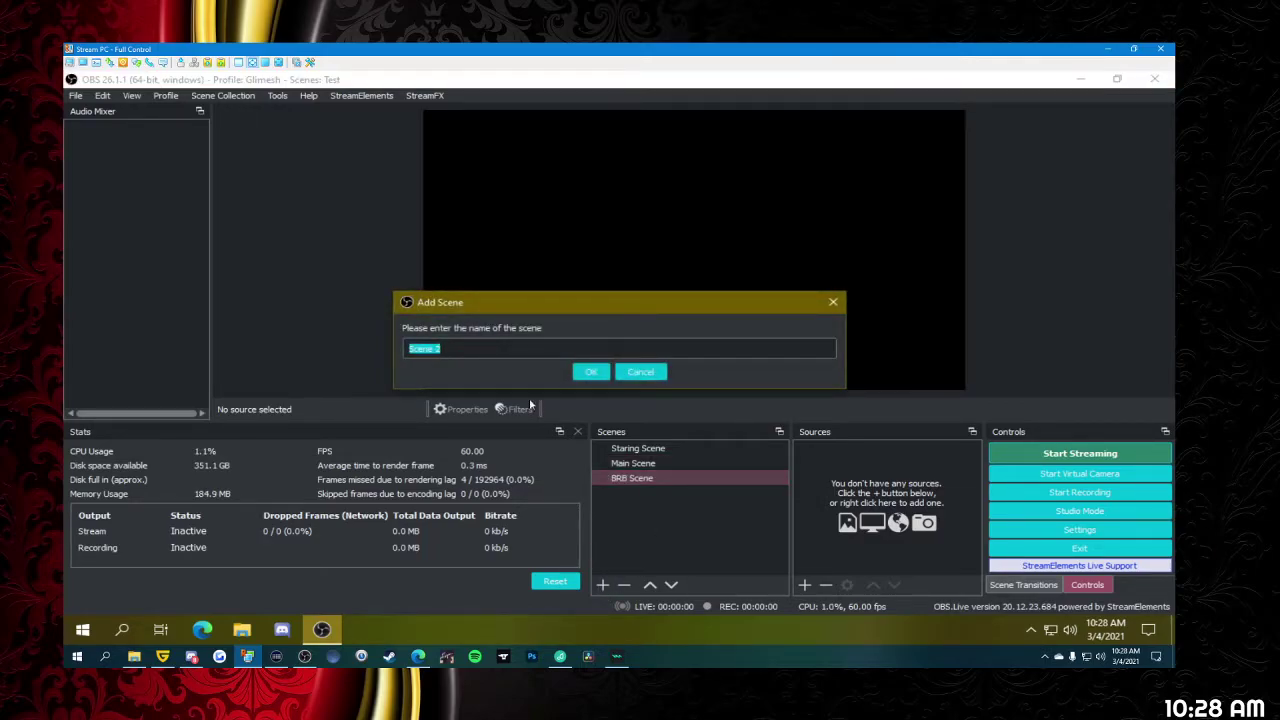
{"action": "type", "text": "In"}
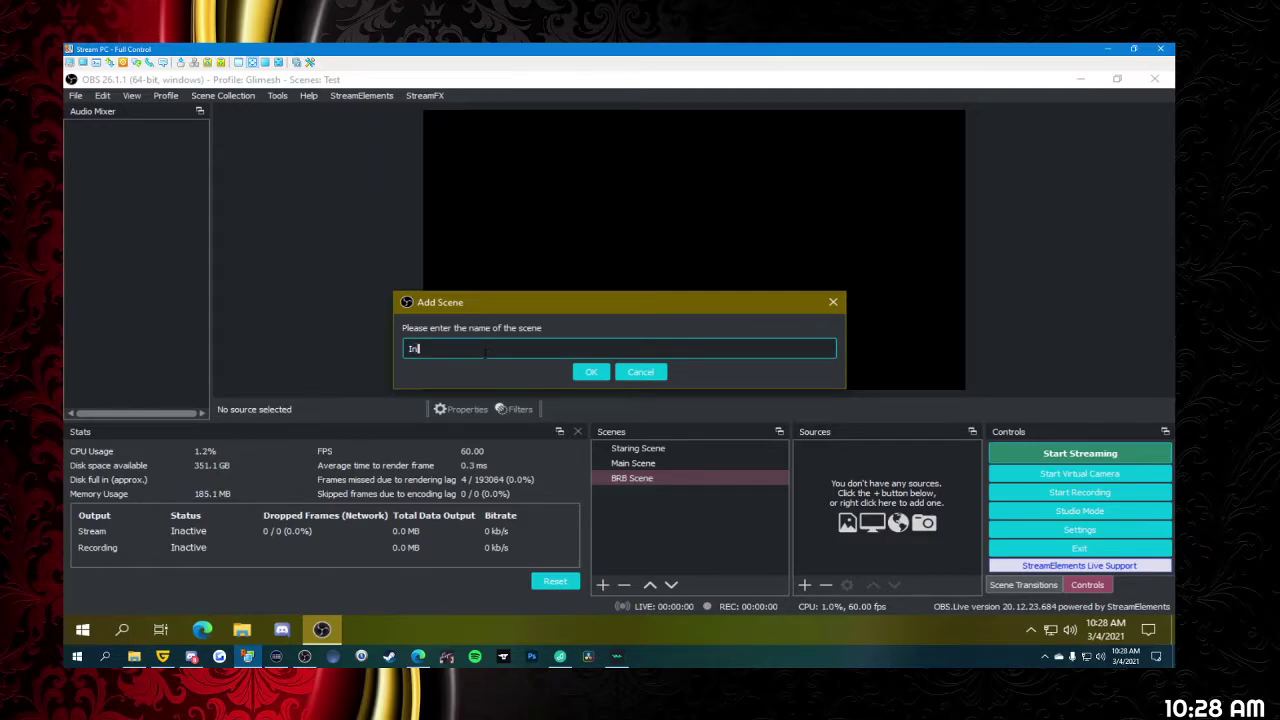
{"action": "type", "text": "termission"}
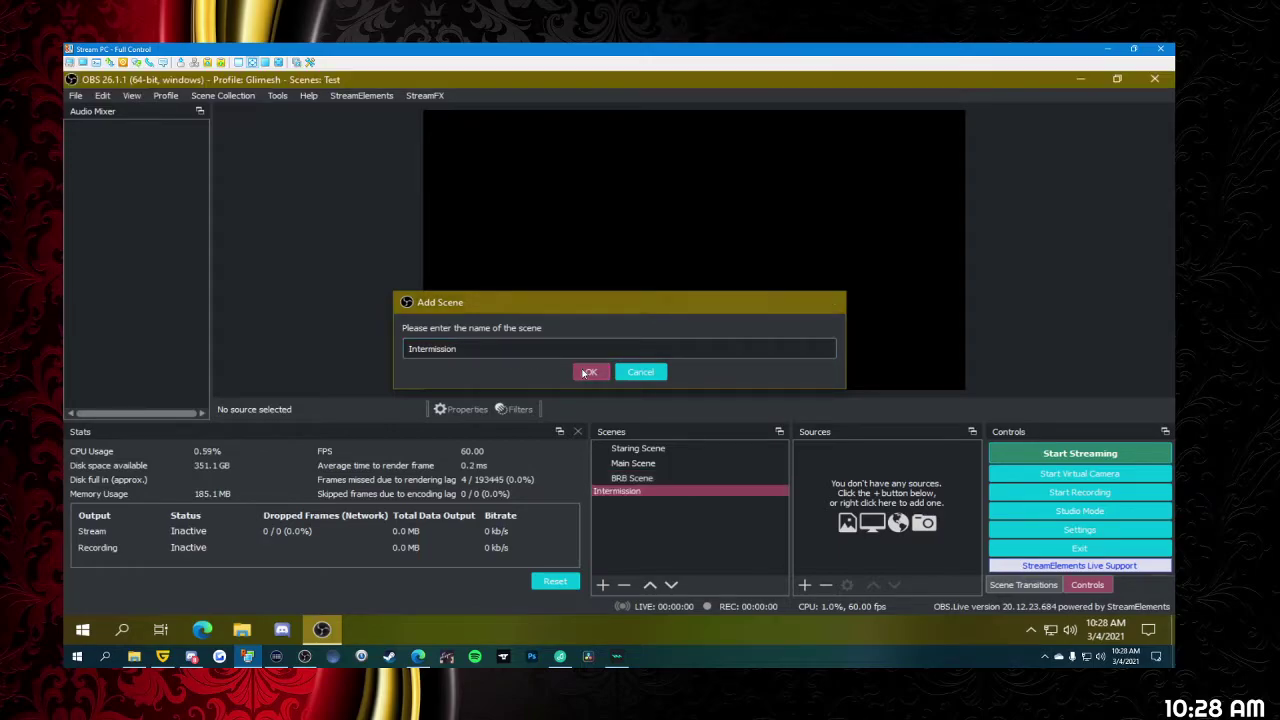
{"action": "left_click", "coordinate": [587, 372]}
{"action": "left_click", "coordinate": [602, 584]}
{"action": "type", "text": "Ending Scene"}
{"action": "key", "text": "Return"}
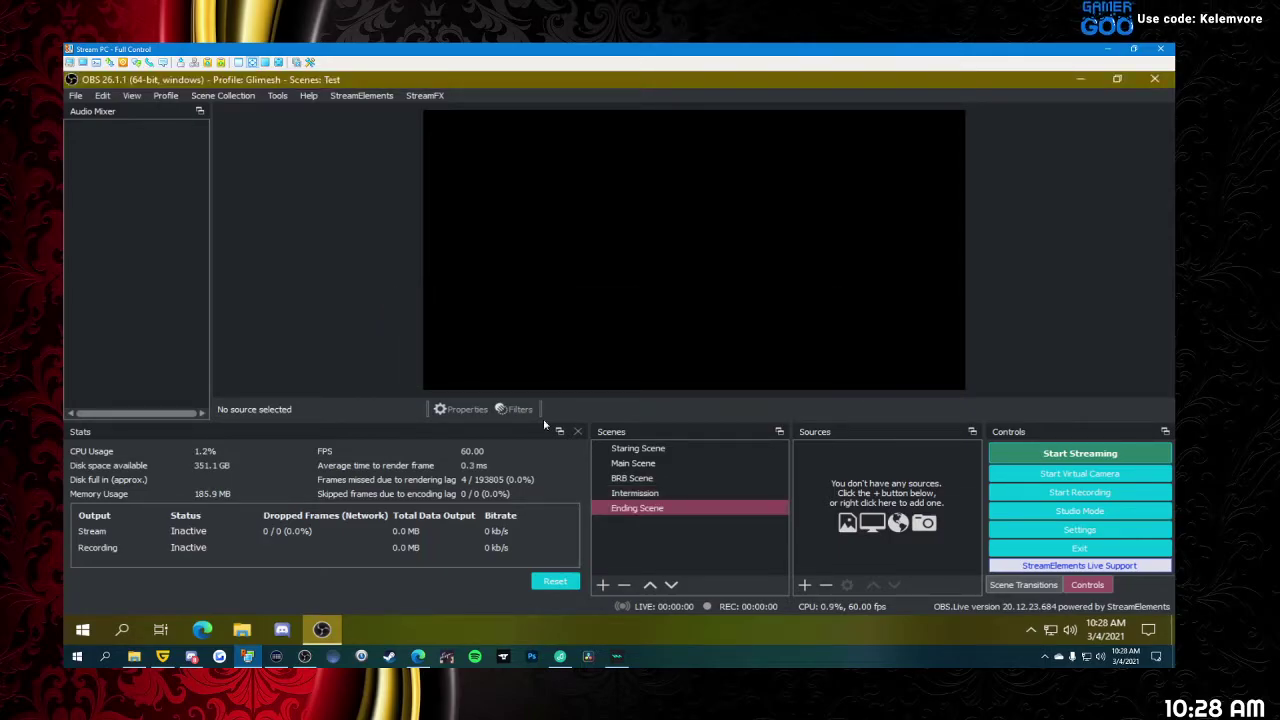
{"action": "left_click", "coordinate": [686, 449]}
{"action": "left_click", "coordinate": [687, 464]}
{"action": "left_click", "coordinate": [686, 480]}
{"action": "left_click", "coordinate": [686, 495]}
{"action": "left_click", "coordinate": [685, 508]}
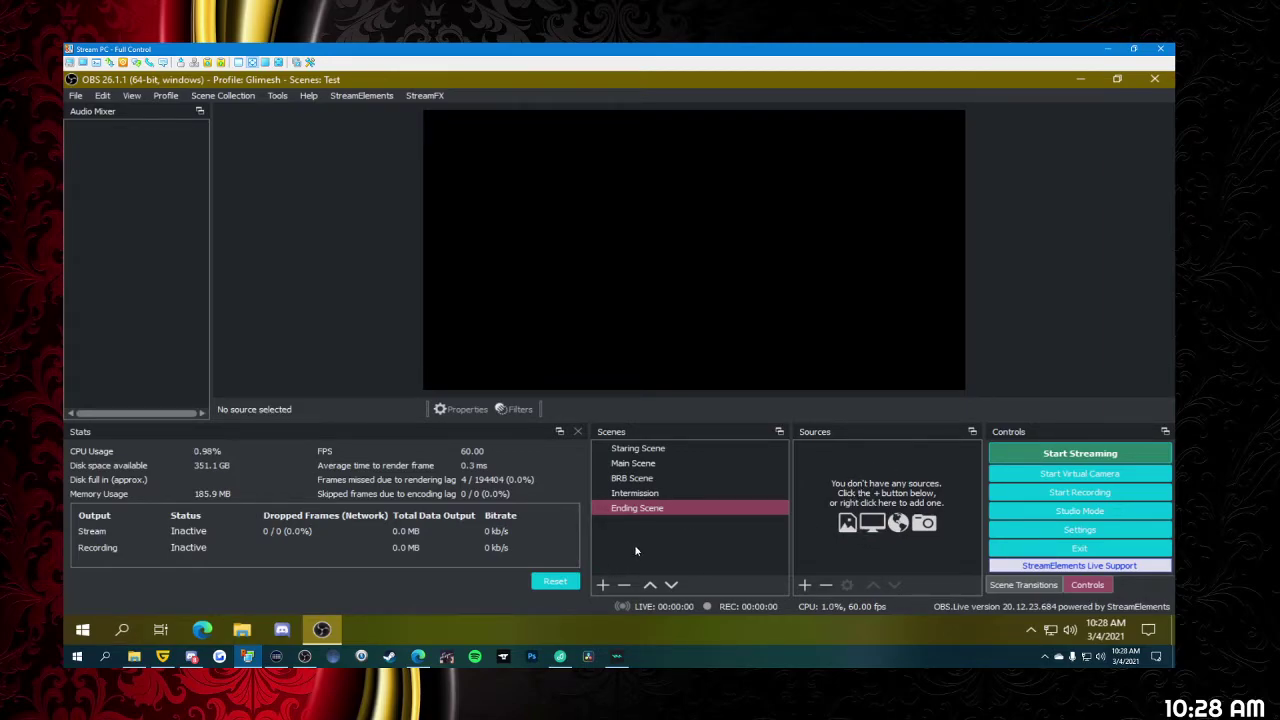
- Add a scene named "Source - Browser - Starting Overlay"
{"action": "left_click", "coordinate": [603, 584]}
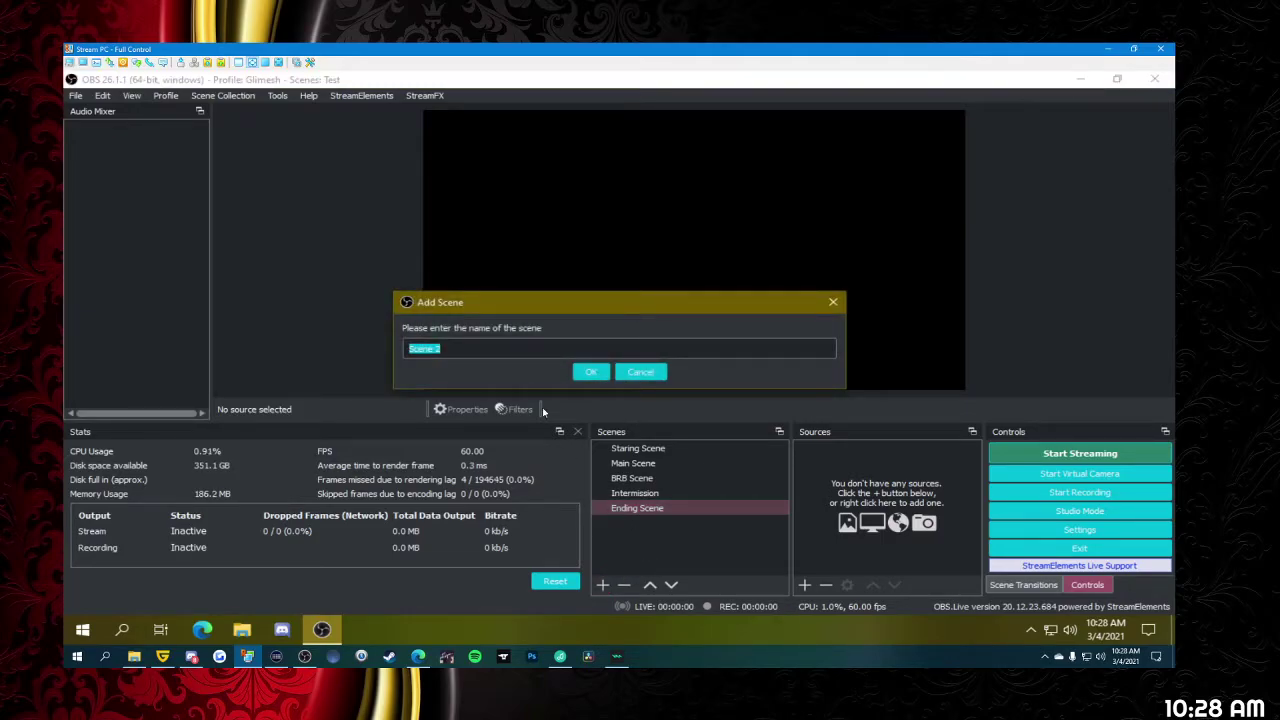
{"action": "type", "text": "Source - Browser - Starting Over"}
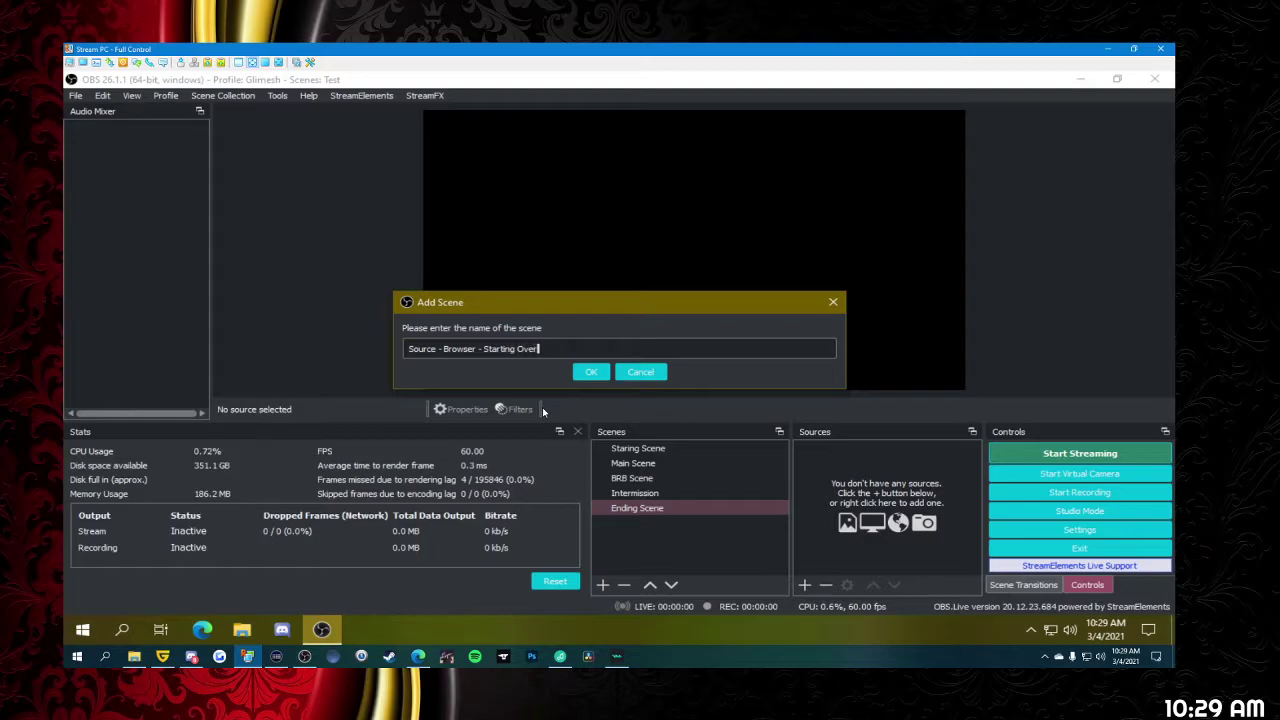
{"action": "type", "text": "lay"}
{"action": "key", "text": "Return"}
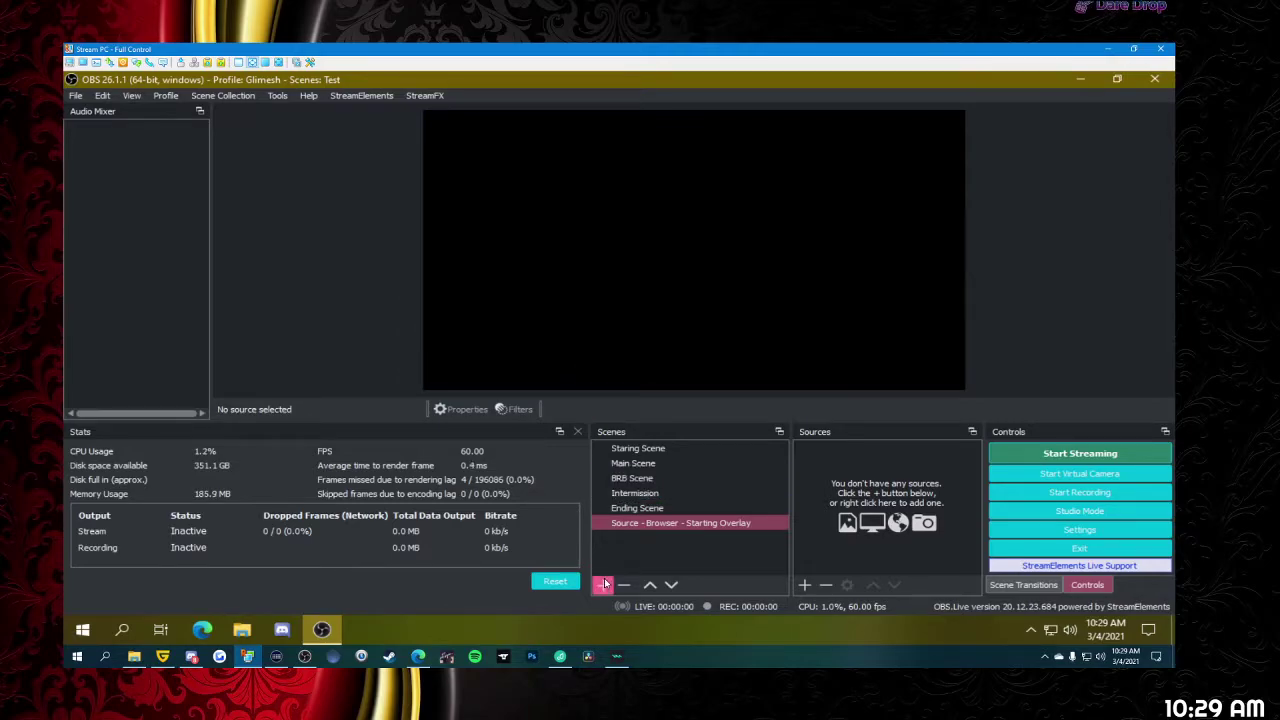
- Add a scene named "Composite - Source - Broswer - Starting Overlay"
{"action": "left_click", "coordinate": [602, 584]}
{"action": "type", "text": "C"}
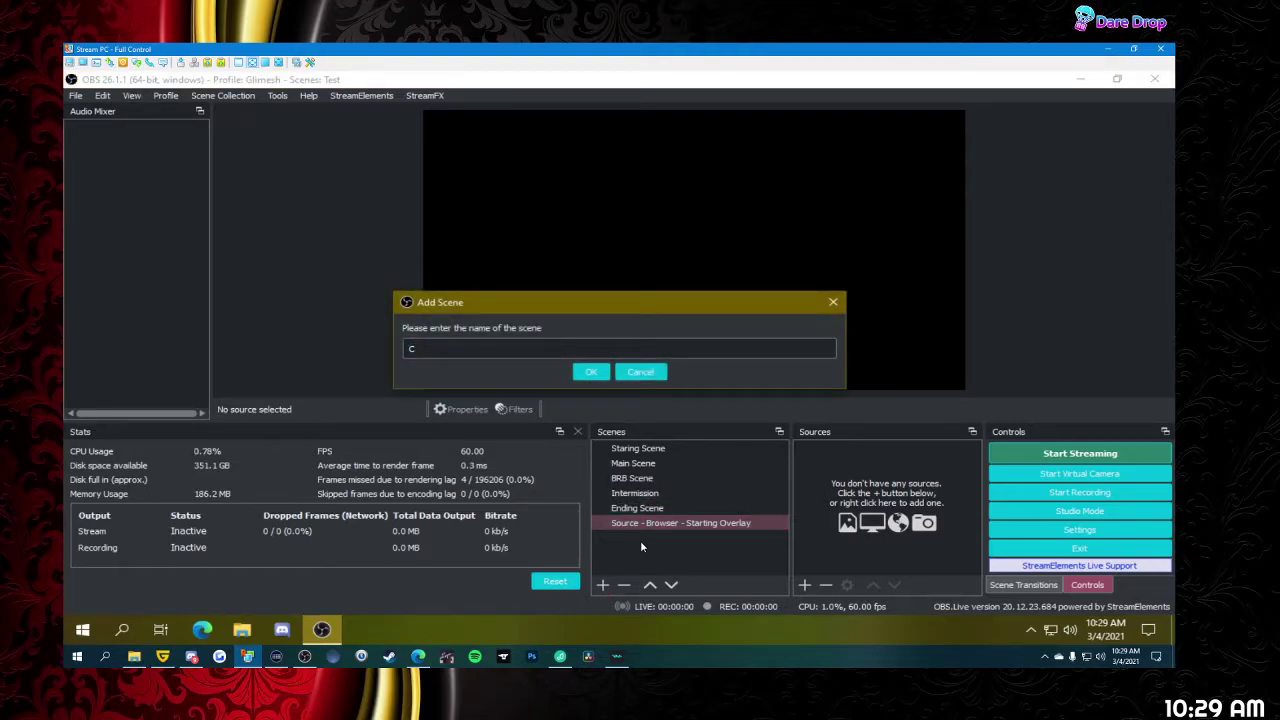
{"action": "type", "text": "mposite -"}
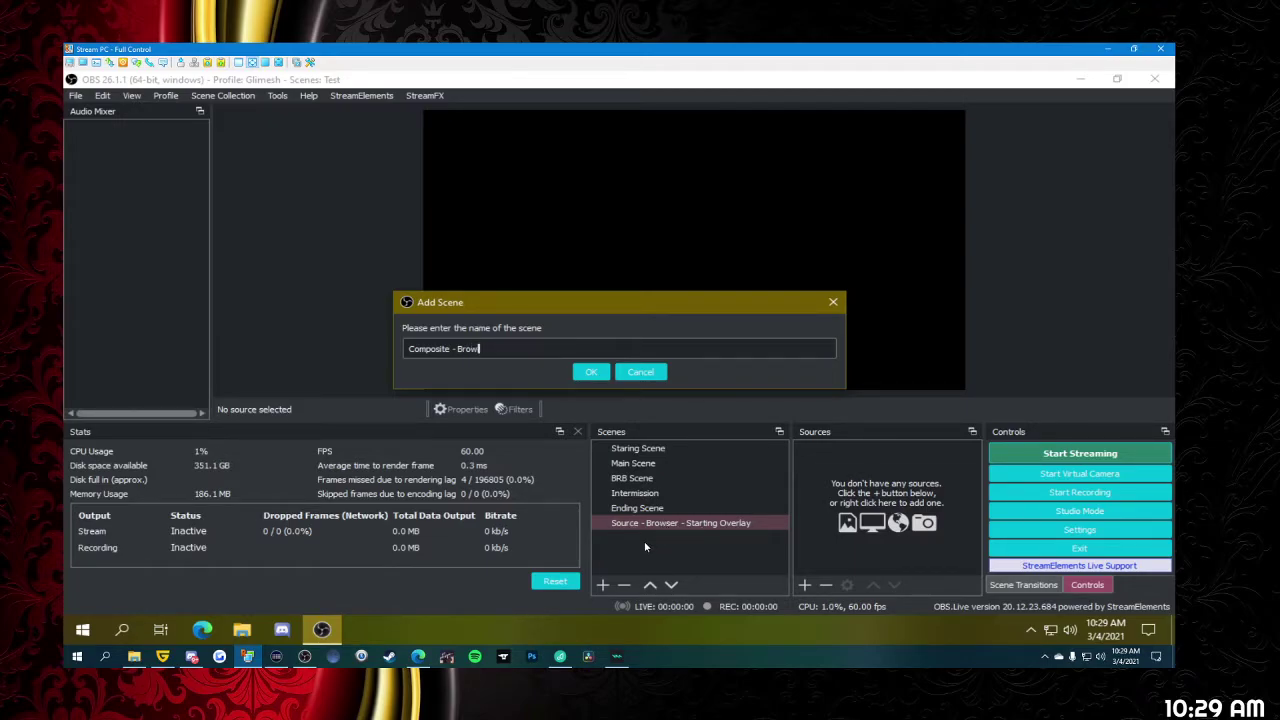
{"action": "type", "text": "Browser -"}
{"action": "key", "text": "BackSpace"}
{"action": "key", "text": "BackSpace"}
{"action": "key", "text": "BackSpace"}
{"action": "key", "text": "BackSpace"}
{"action": "key", "text": "BackSpace"}
{"action": "key", "text": "BackSpace"}
{"action": "key", "text": "BackSpace"}
{"action": "key", "text": "BackSpace"}
{"action": "type", "text": "Source - Broswer - Starting Overlay"}
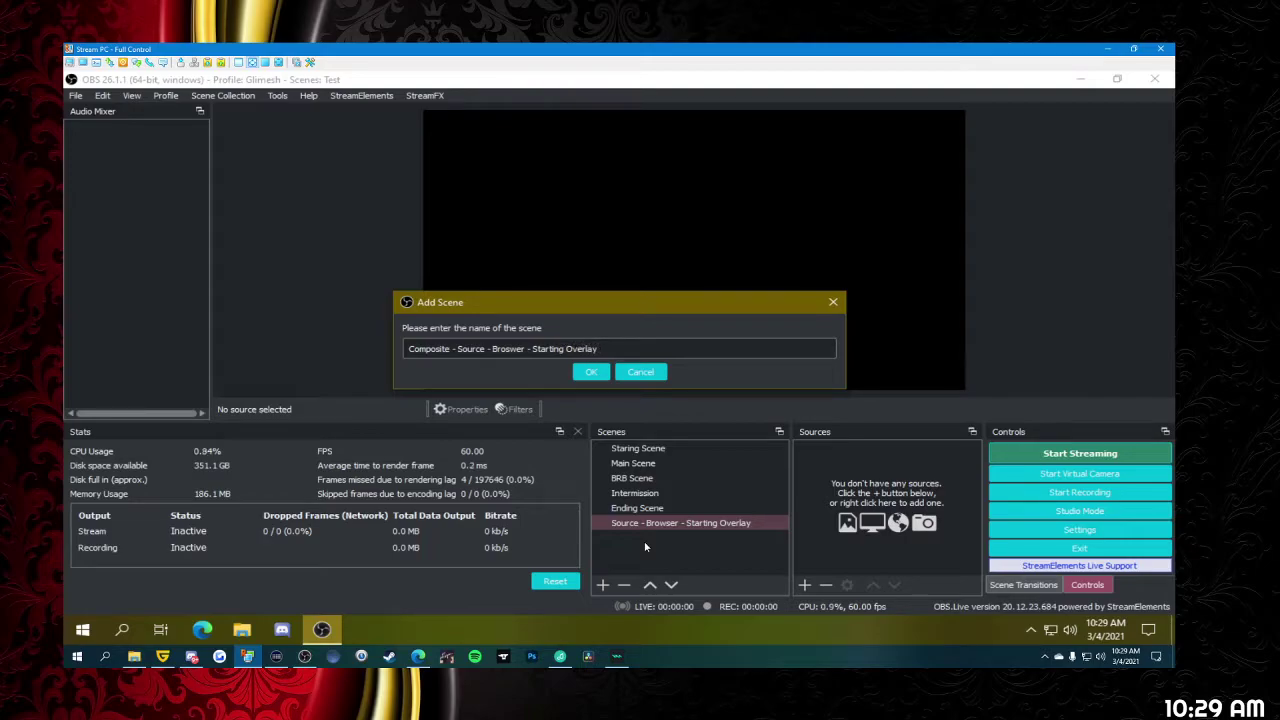
{"action": "key", "text": "Return"}
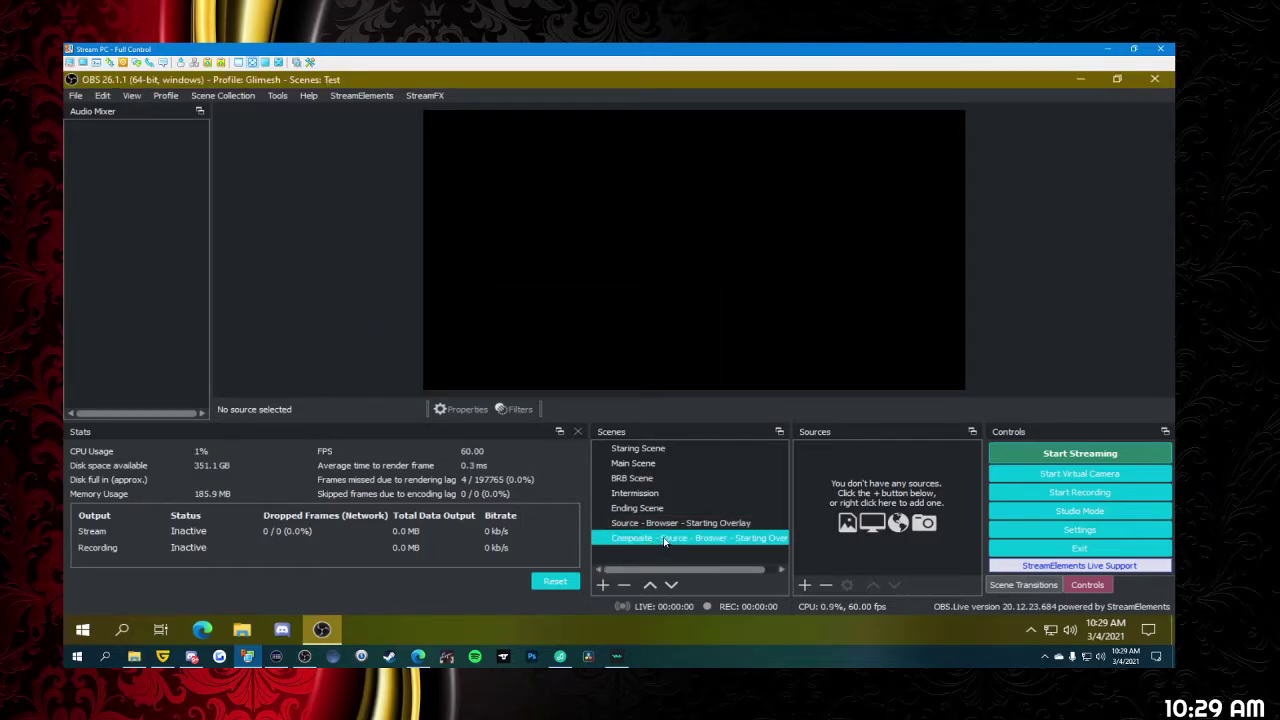
- Select the Source - Browser - Starting Overlay scene and copy the link of the Cybernetik Scene - Starting - NoD overlay from StreamElements in the browser
{"action": "left_click", "coordinate": [659, 527]}
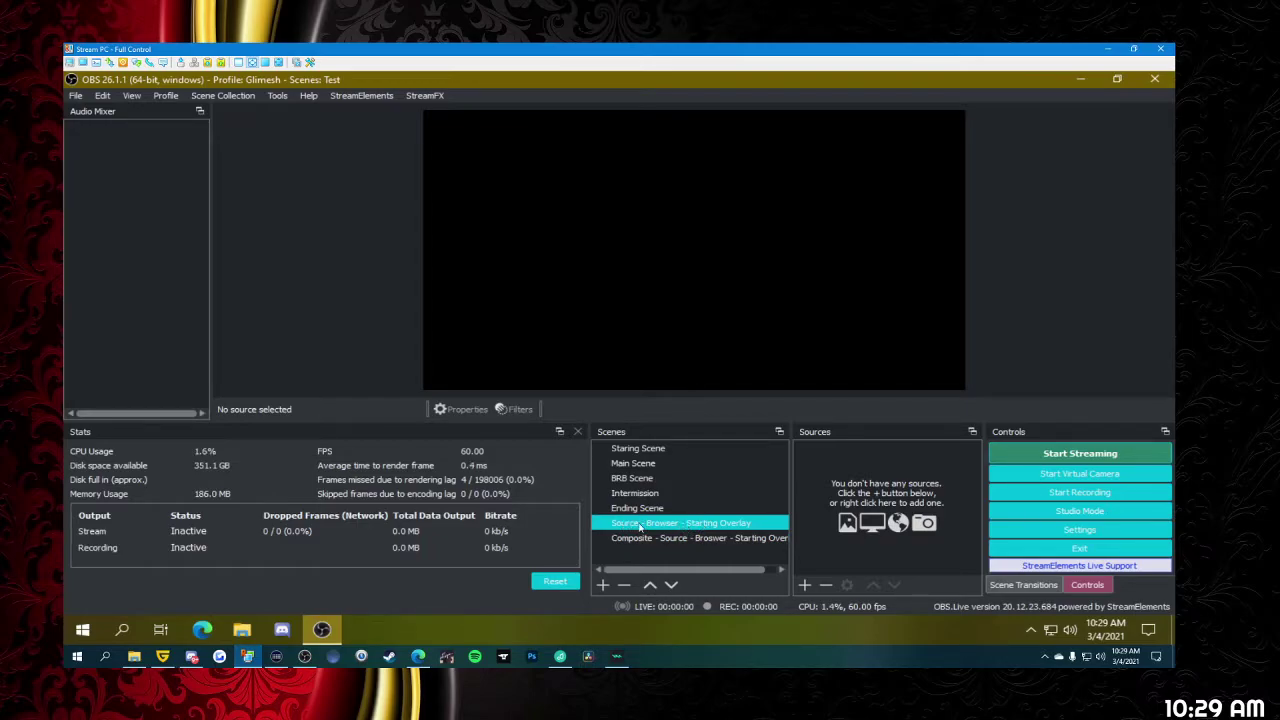
{"action": "left_click", "coordinate": [420, 657]}
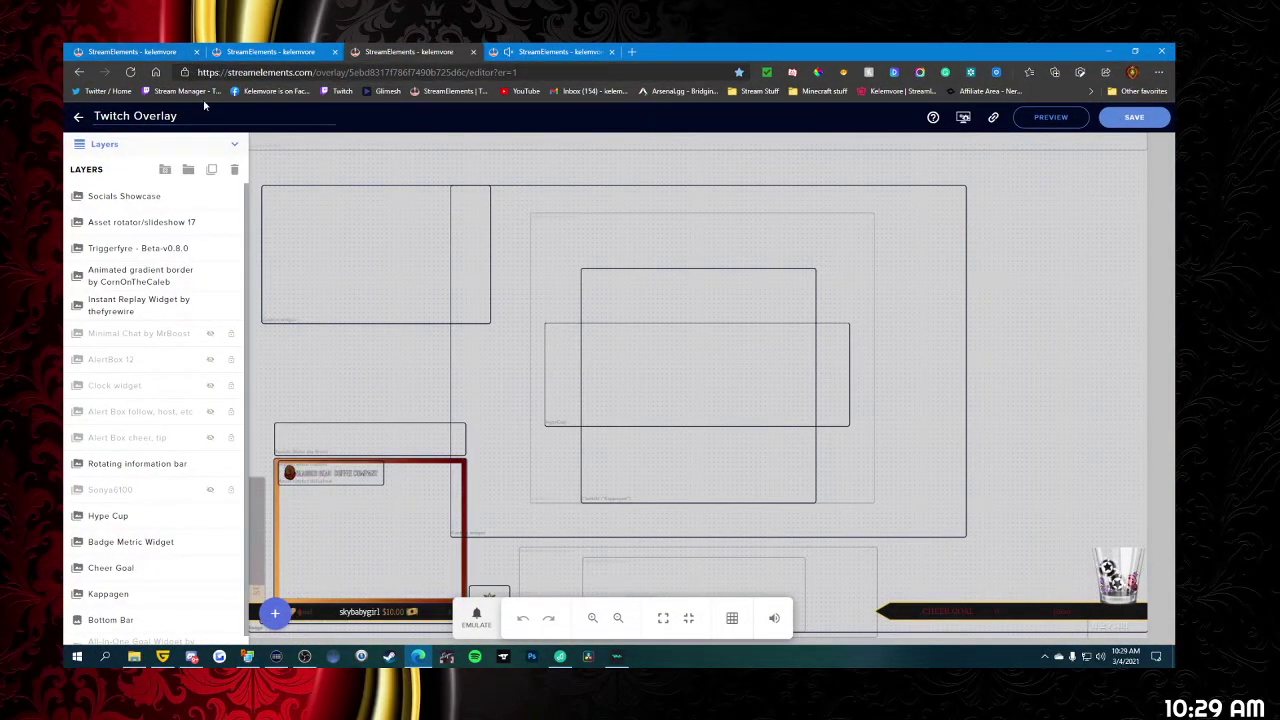
{"action": "left_click", "coordinate": [410, 51]}
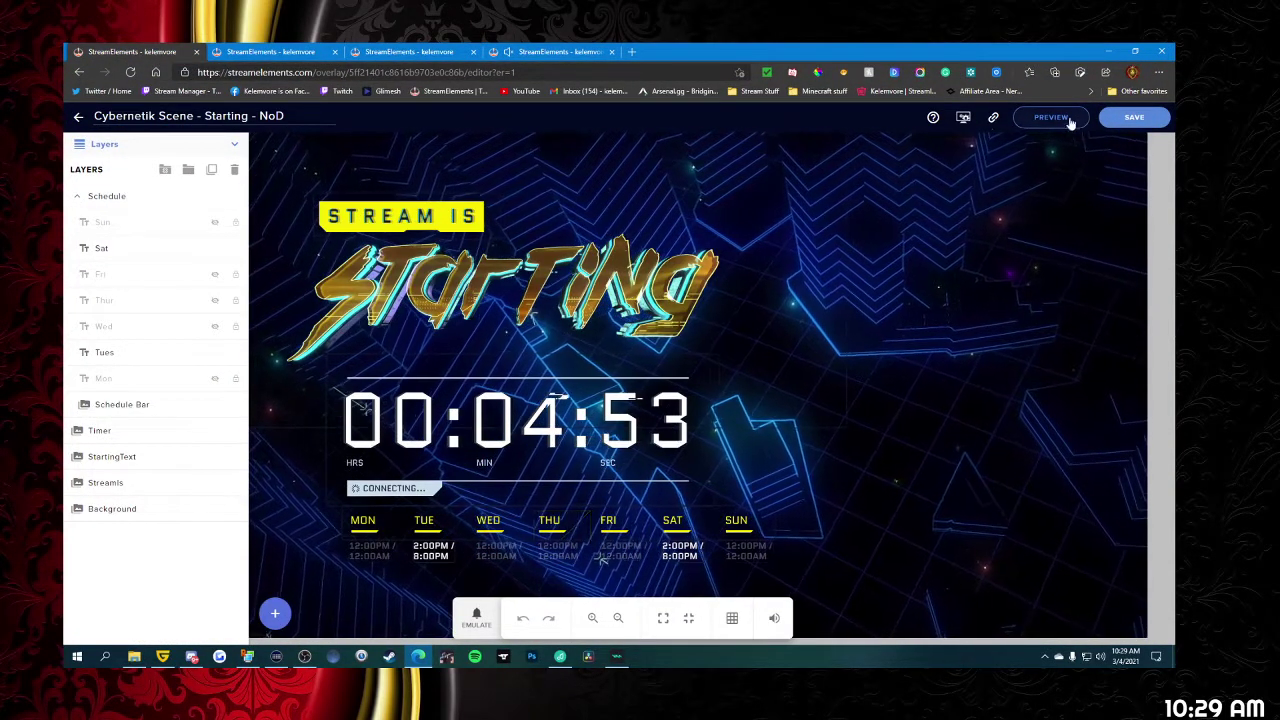
{"action": "left_click", "coordinate": [994, 119]}
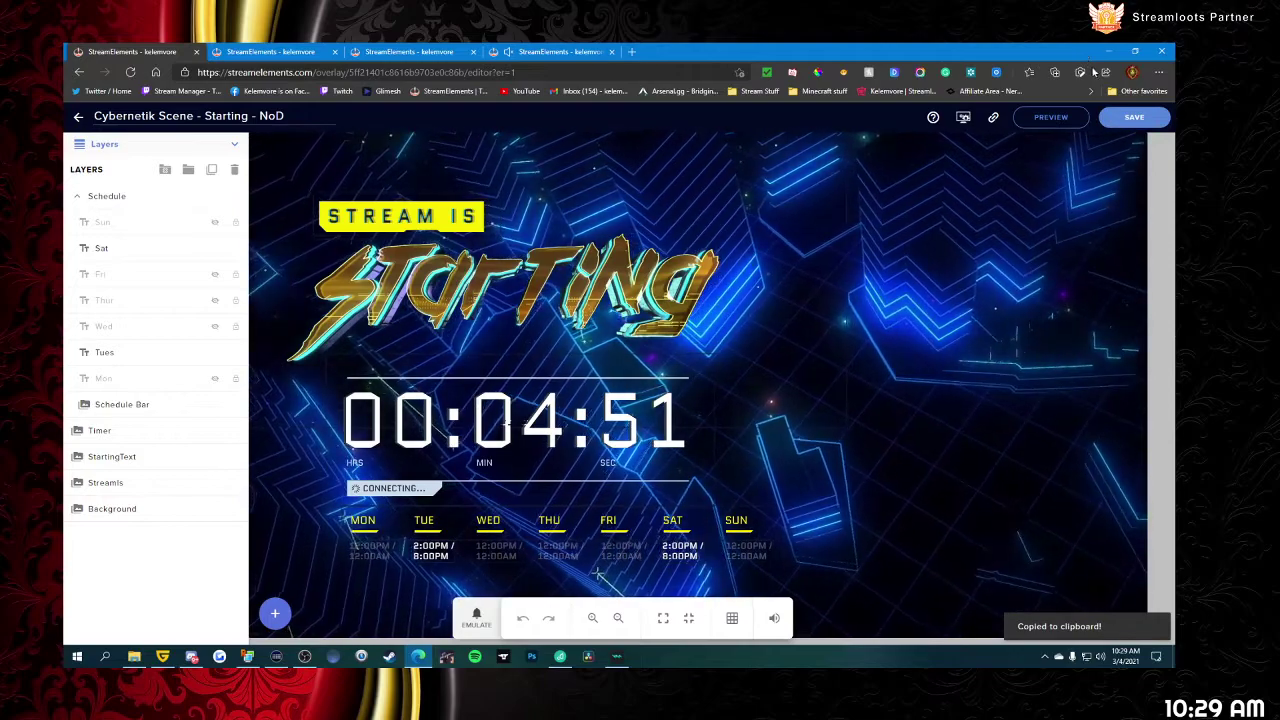
{"action": "left_click", "coordinate": [1107, 51]}
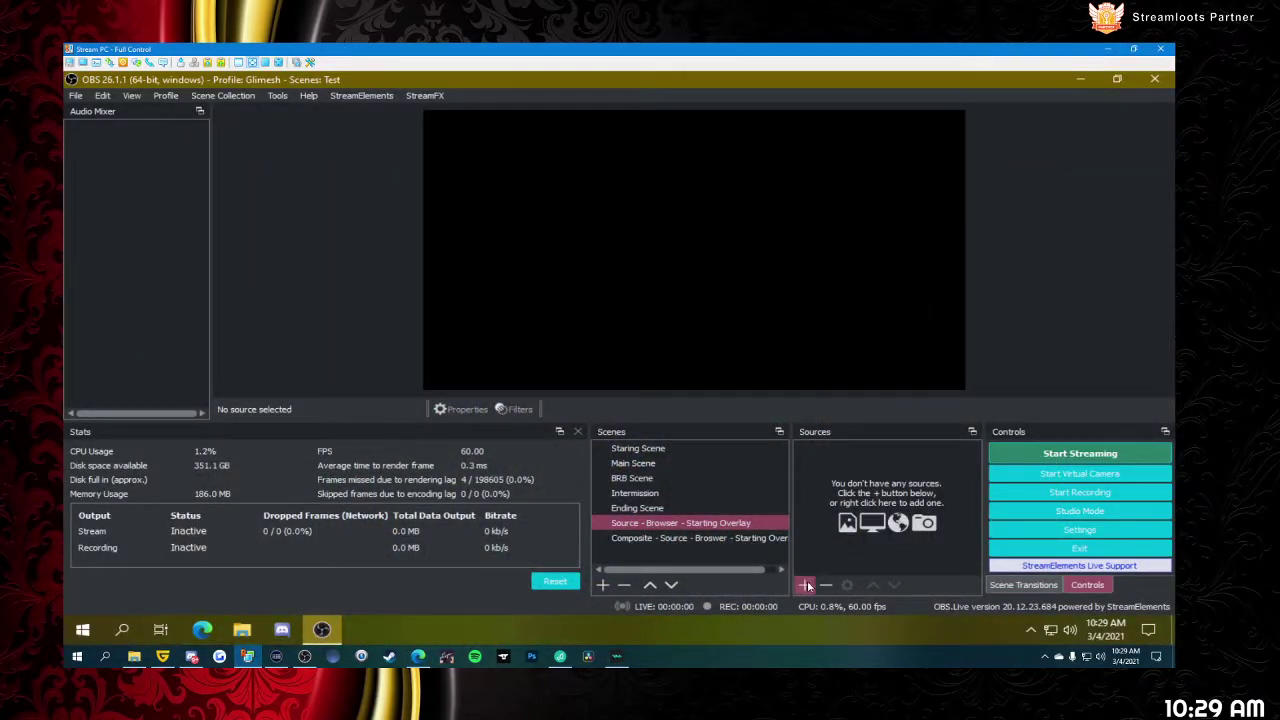
- Add a new Browser source named "Browser - Source - Starting Overlay" to the Source - Browser - Starting Overlay scene
{"action": "left_click", "coordinate": [807, 584]}
{"action": "left_click", "coordinate": [842, 262]}
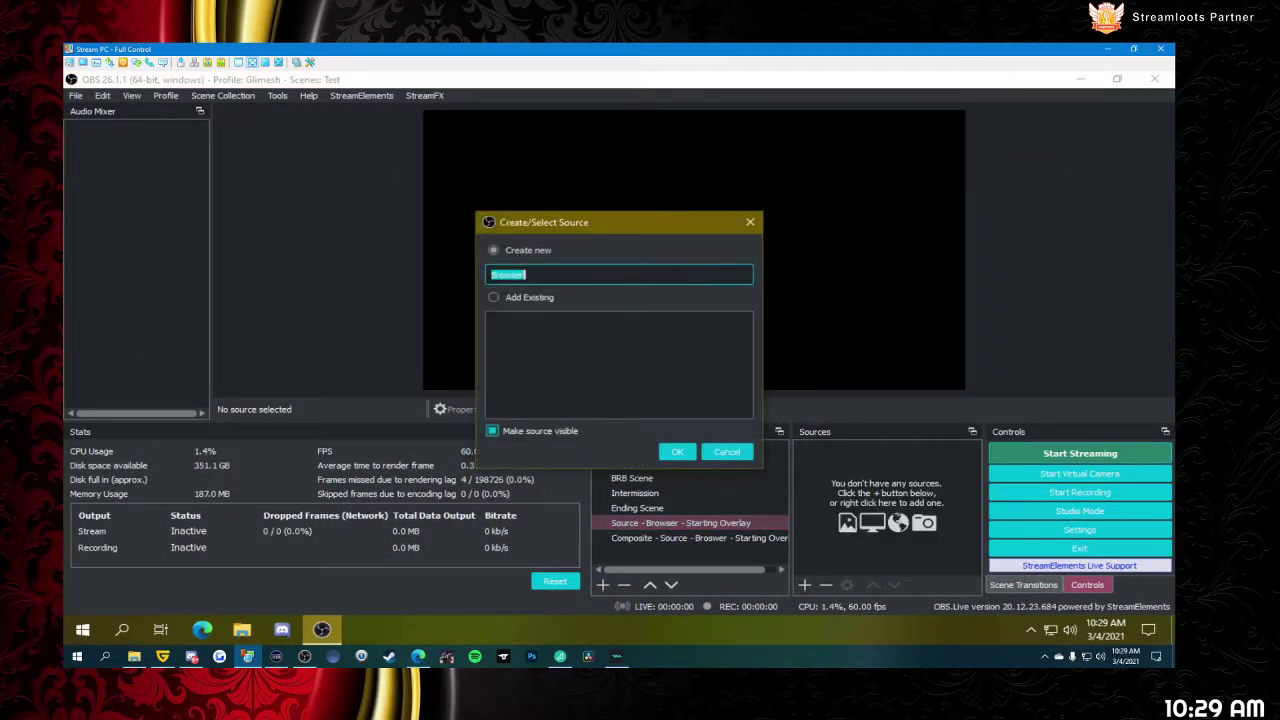
{"action": "left_click", "coordinate": [642, 277]}
{"action": "type", "text": "-"}
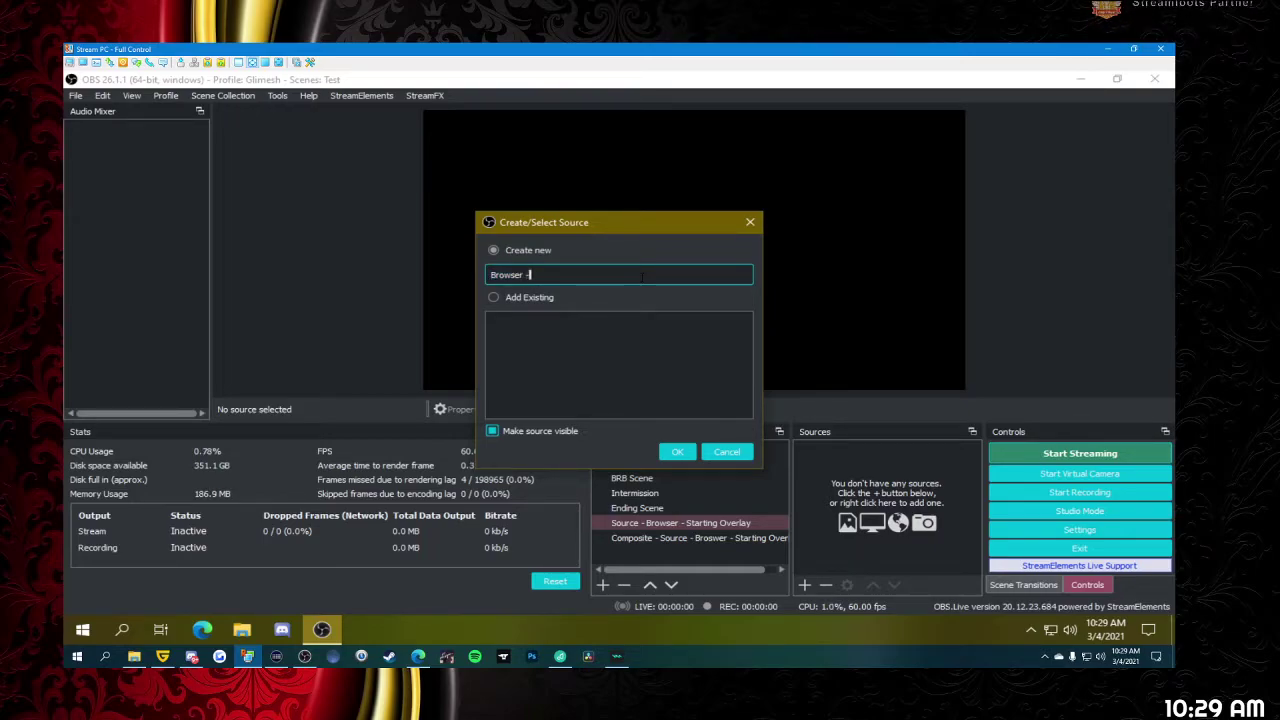
{"action": "type", "text": " Source"}
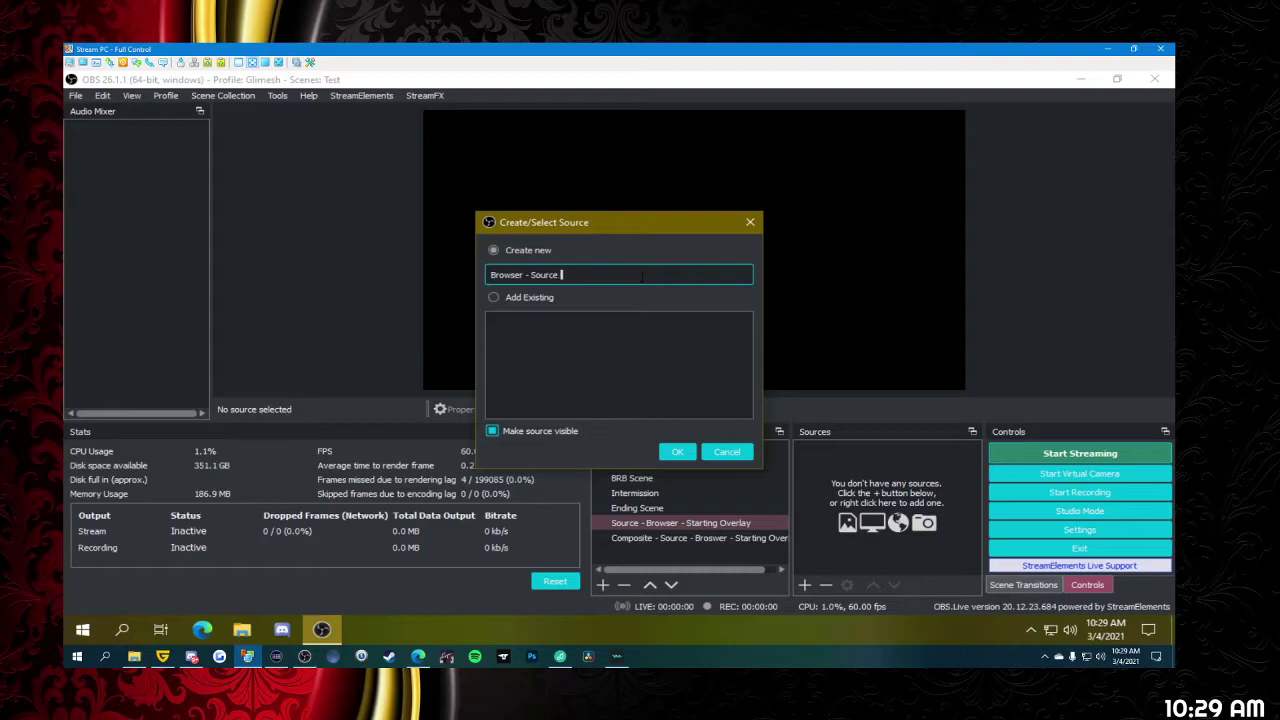
{"action": "type", "text": " - Starting Overlay"}
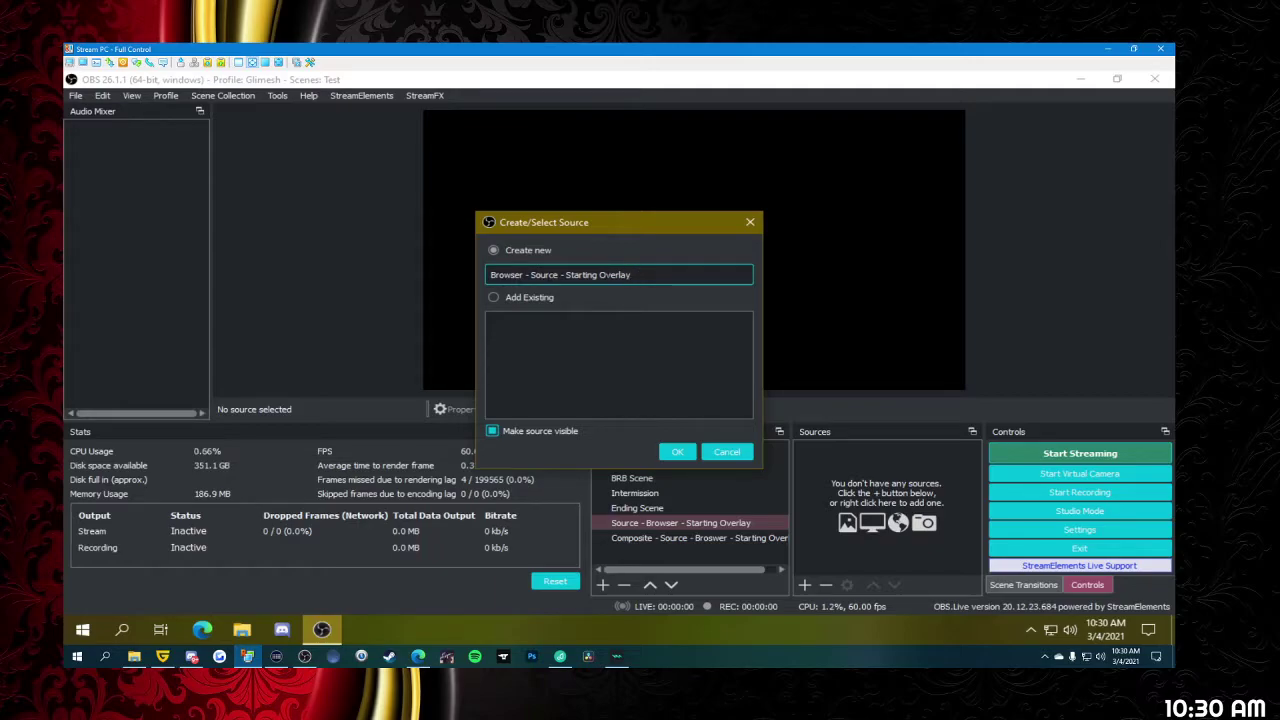
{"action": "left_click", "coordinate": [677, 452]}
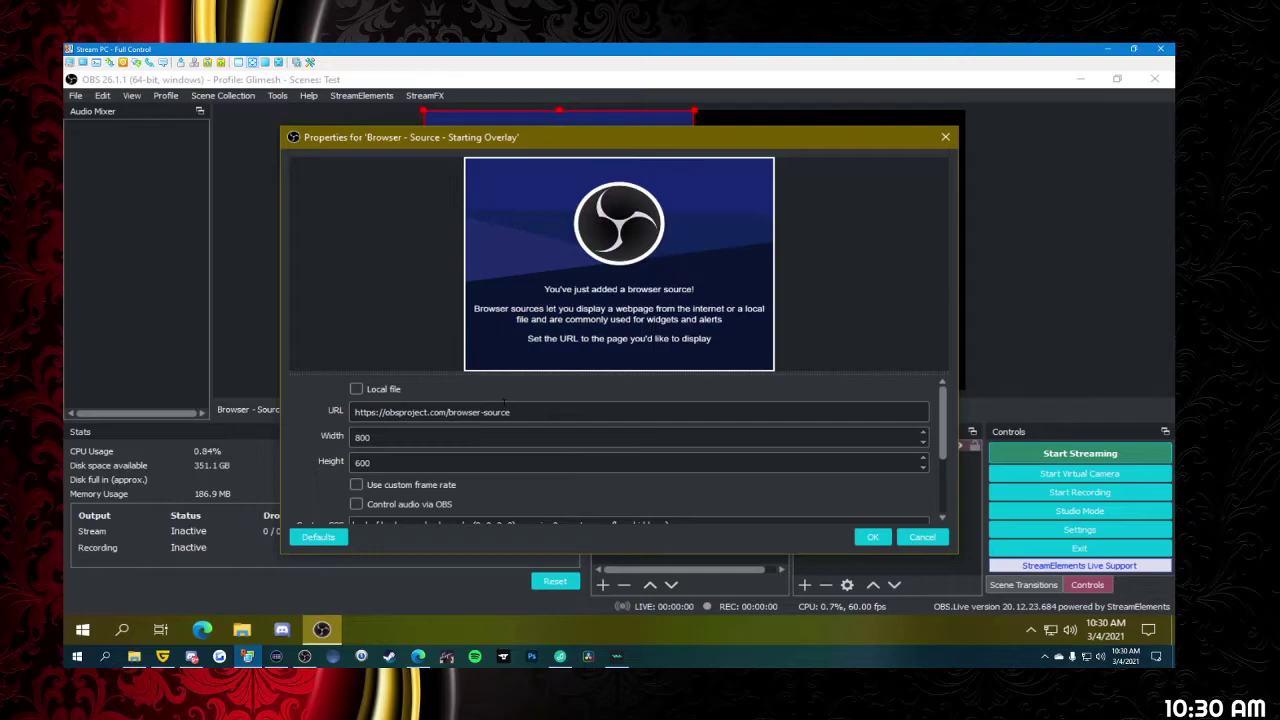
- Replace the default URL of the starting overlay browser source with the copied StreamElements overlay link
{"action": "left_click_drag", "start_coordinate": [437, 412], "coordinate": [352, 412]}
{"action": "key", "text": "BackSpace"}
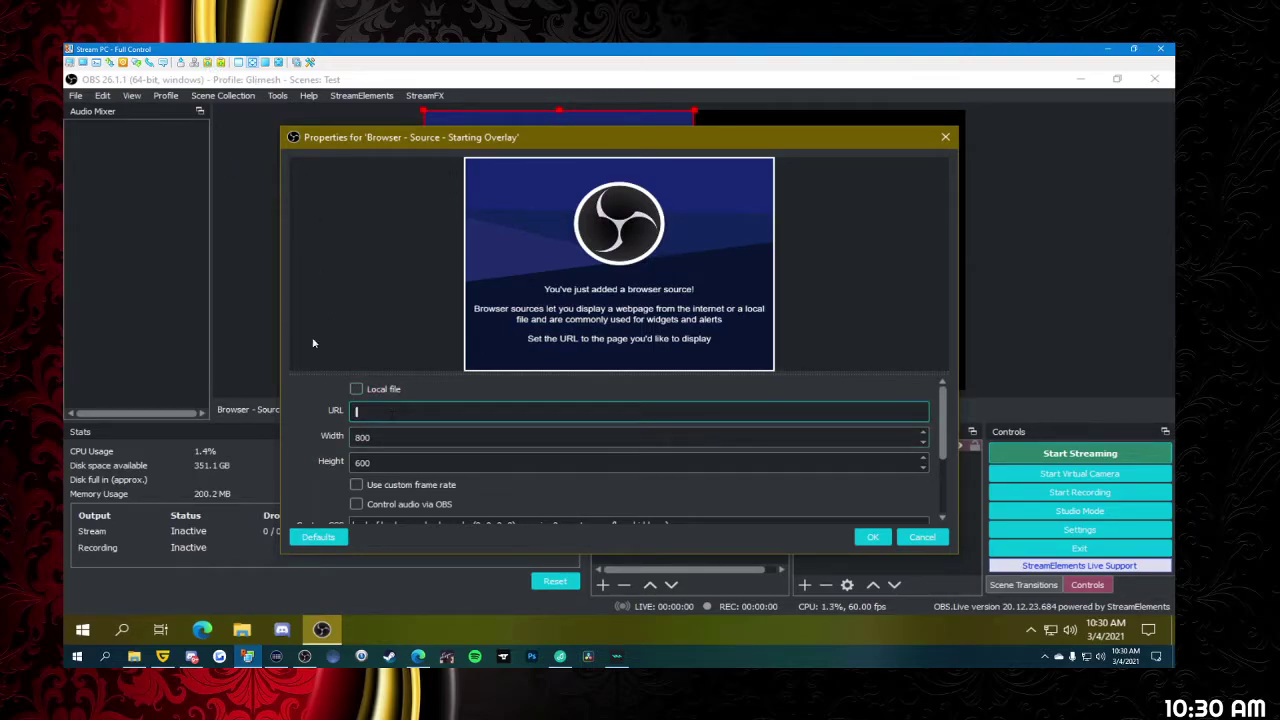
{"action": "left_click", "coordinate": [384, 410]}
{"action": "key", "text": "ctrl+v"}
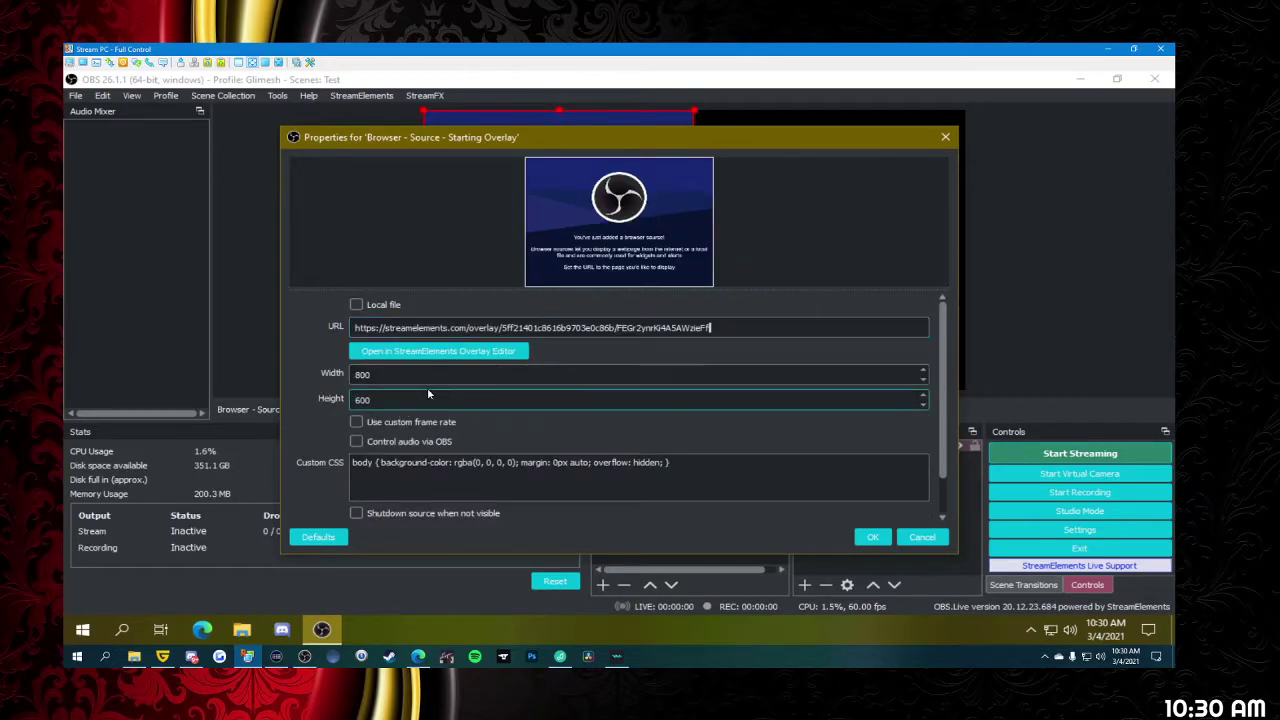
- Set the browser source to 1920 wide by 1080 high with a custom frame rate of 60 FPS
{"action": "key", "text": "BackSpace"}
{"action": "key", "text": "BackSpace"}
{"action": "key", "text": "BackSpace"}
{"action": "type", "text": "1920"}
{"action": "key", "text": "Tab"}
{"action": "type", "text": "1080"}
{"action": "left_click", "coordinate": [358, 423]}
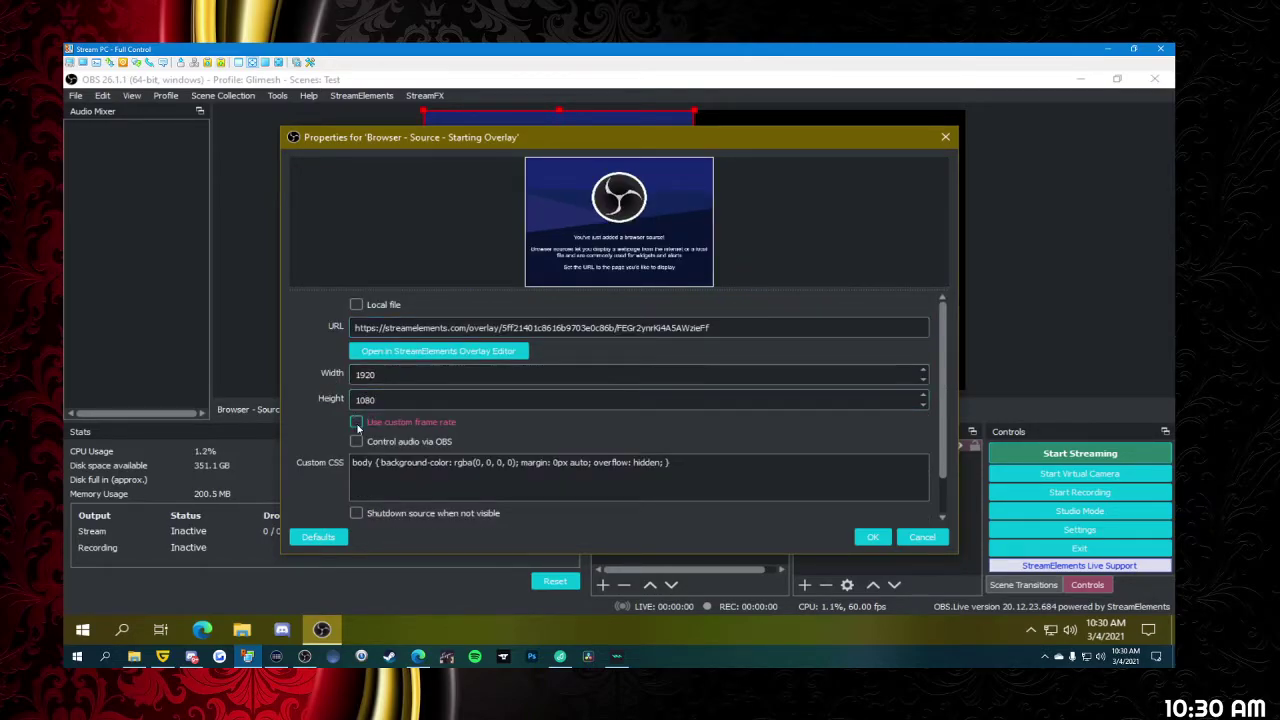
{"action": "double_click", "coordinate": [359, 465]}
{"action": "type", "text": "60"}
- Enable shutting down the source when not visible and refreshing the browser when the scene becomes active, and accept the properties
{"action": "scroll", "coordinate": [305, 441], "scroll_direction": "down", "scroll_amount": 2}
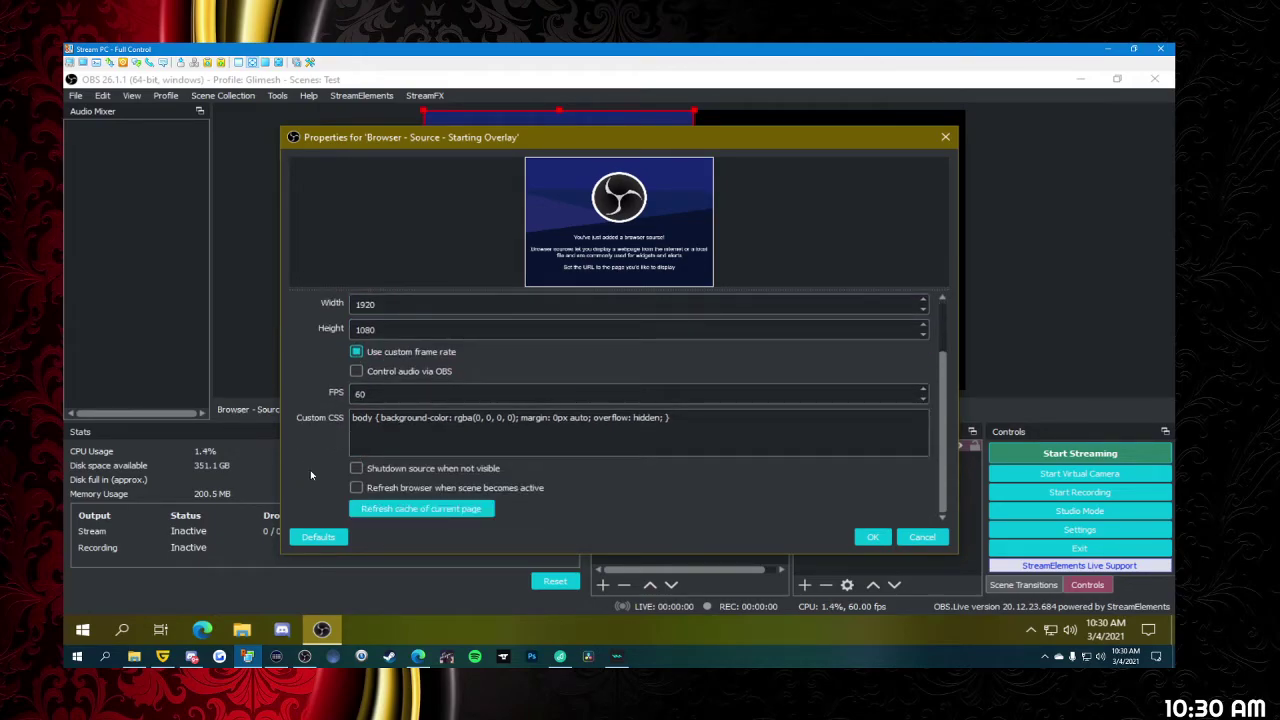
{"action": "left_click", "coordinate": [356, 468]}
{"action": "left_click", "coordinate": [356, 488]}
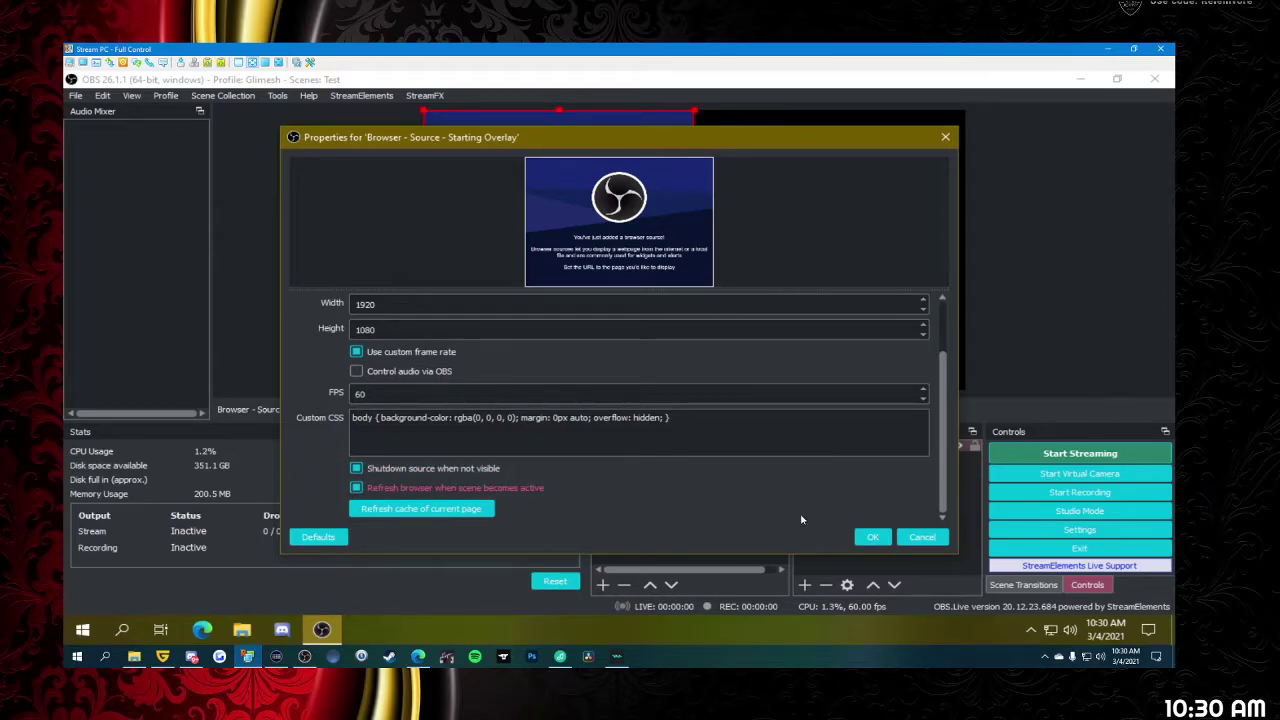
{"action": "left_click", "coordinate": [872, 537]}
- Fit the starting overlay to the screen in the Source - Browser - Starting Overlay scene
{"action": "right_click", "coordinate": [735, 292]}
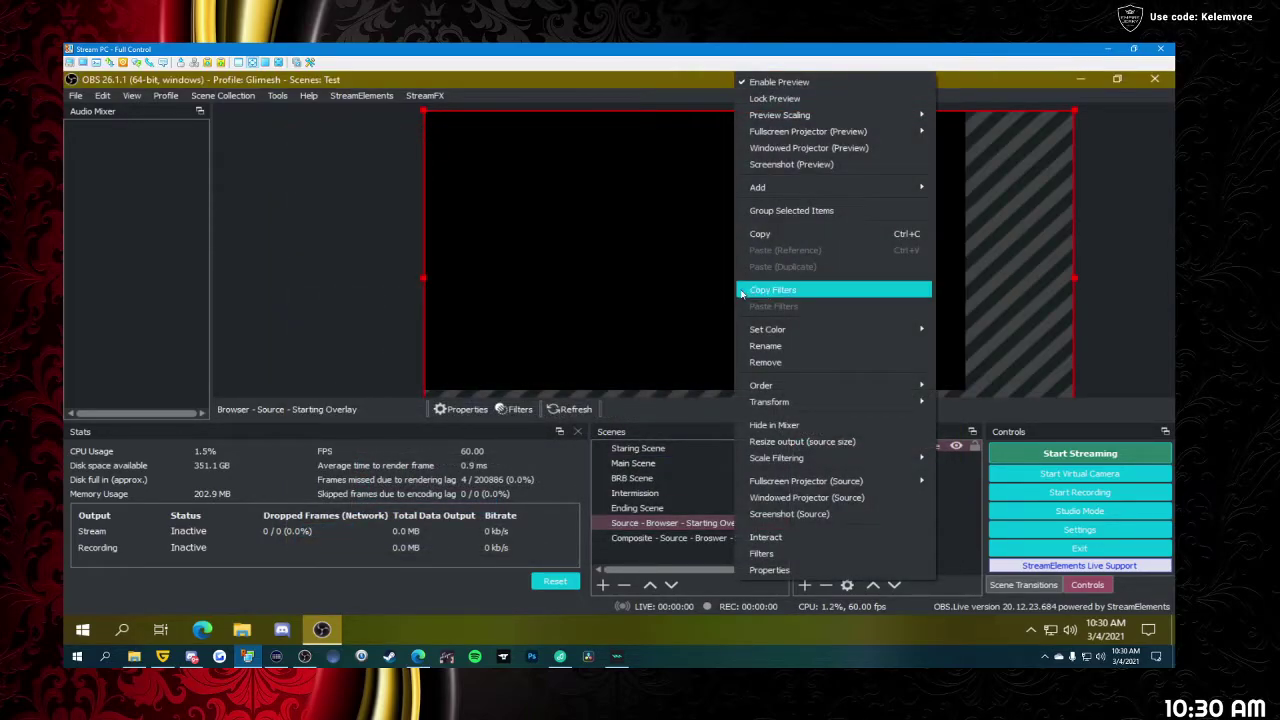
{"action": "mouse_move", "coordinate": [815, 405]}
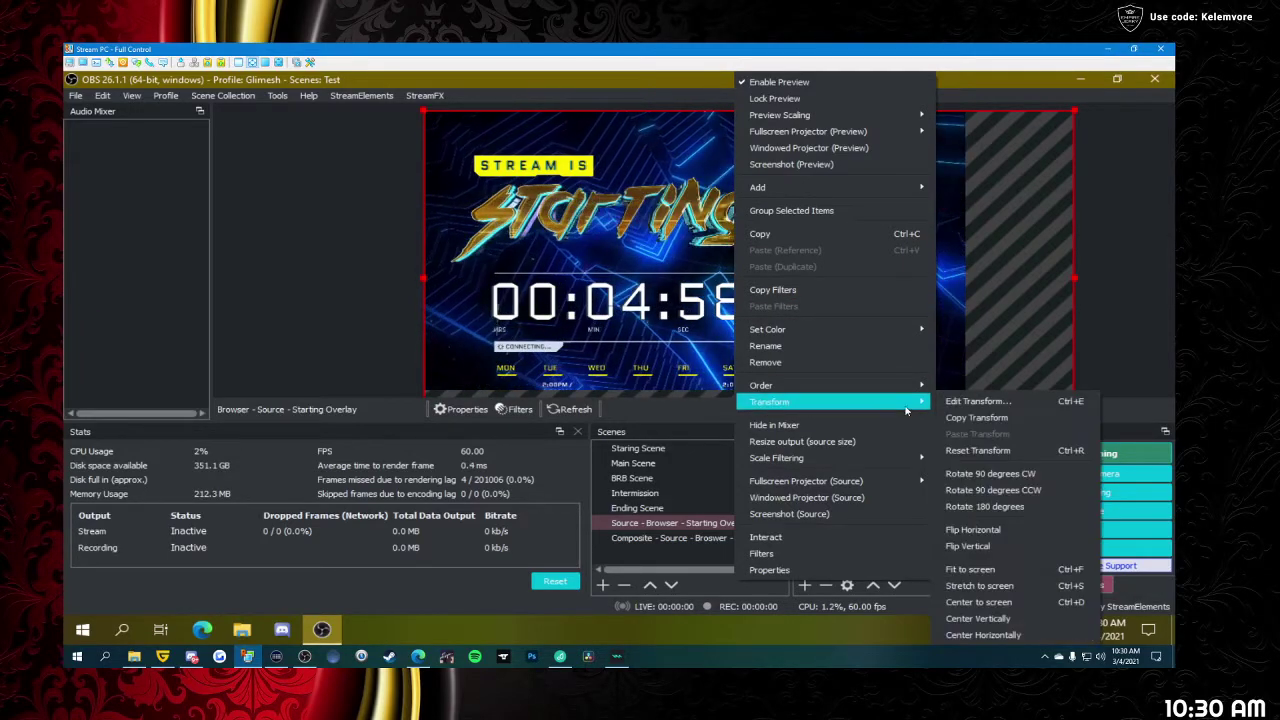
{"action": "left_click", "coordinate": [1005, 569]}
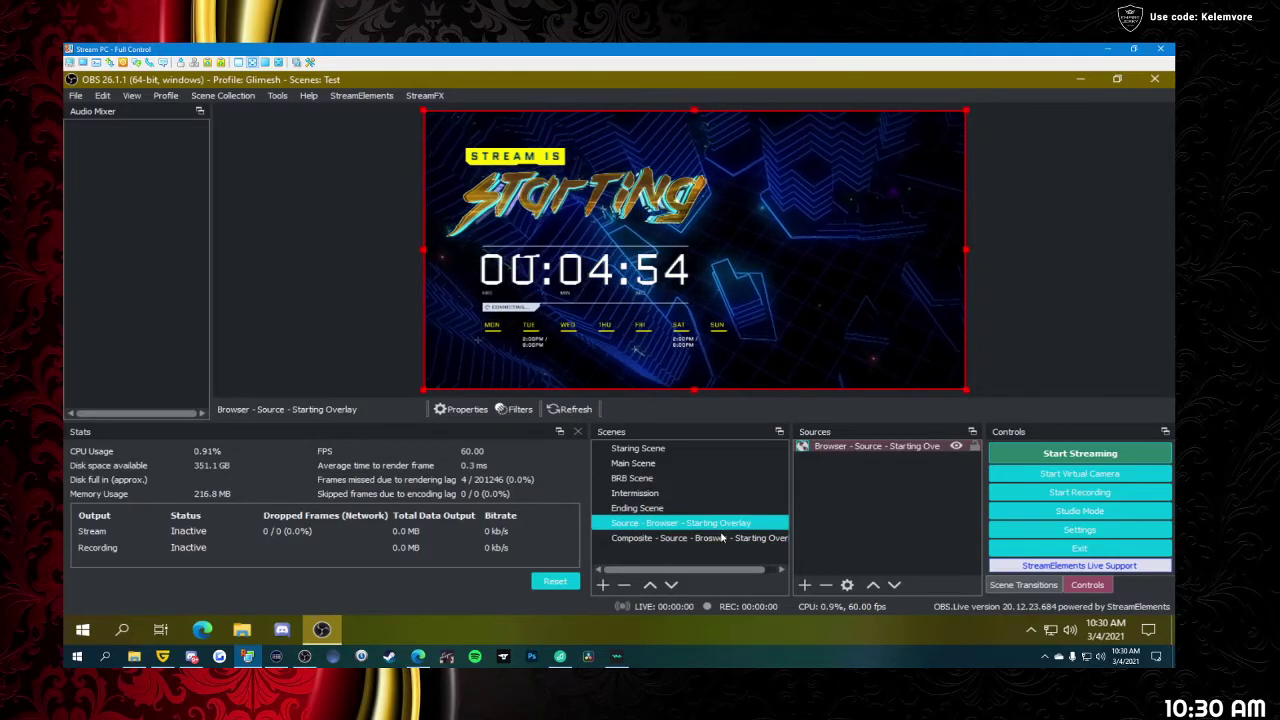
- Add the existing Browser - Source - Starting Overlay browser source to the Composite - Source - Broswer - Starting Overlay scene
{"action": "left_click", "coordinate": [680, 539]}
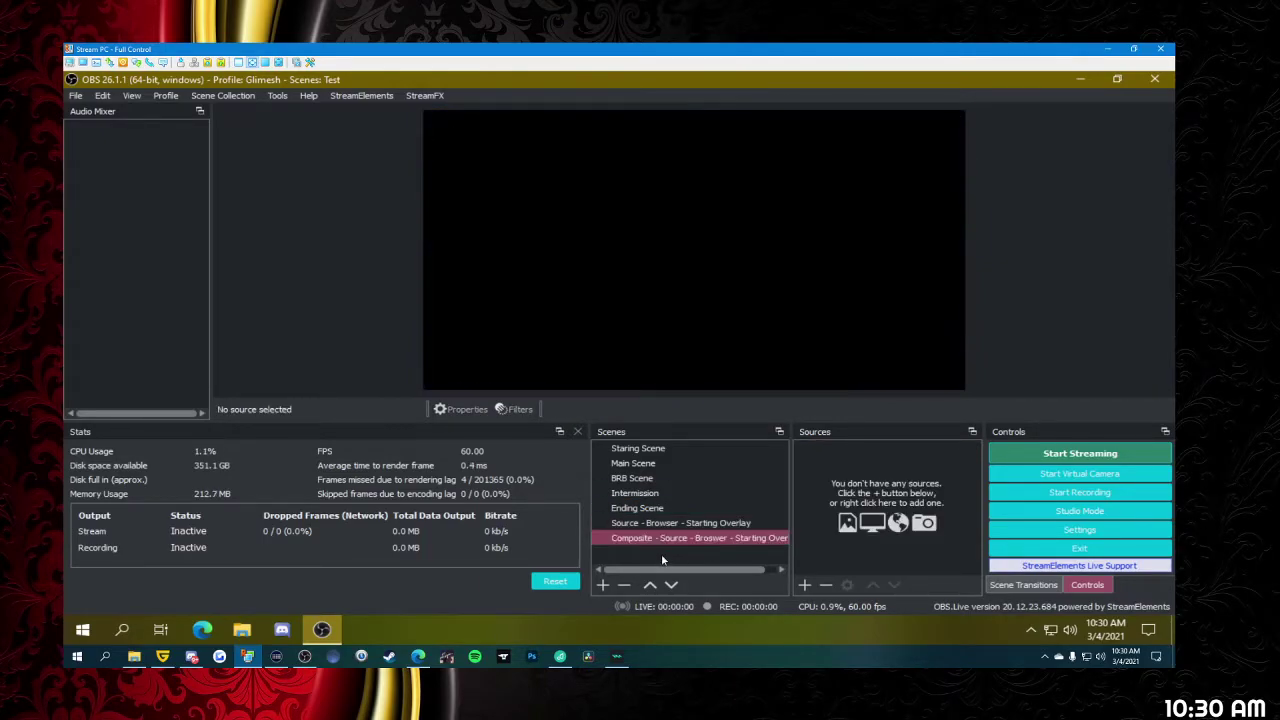
{"action": "left_click", "coordinate": [805, 586]}
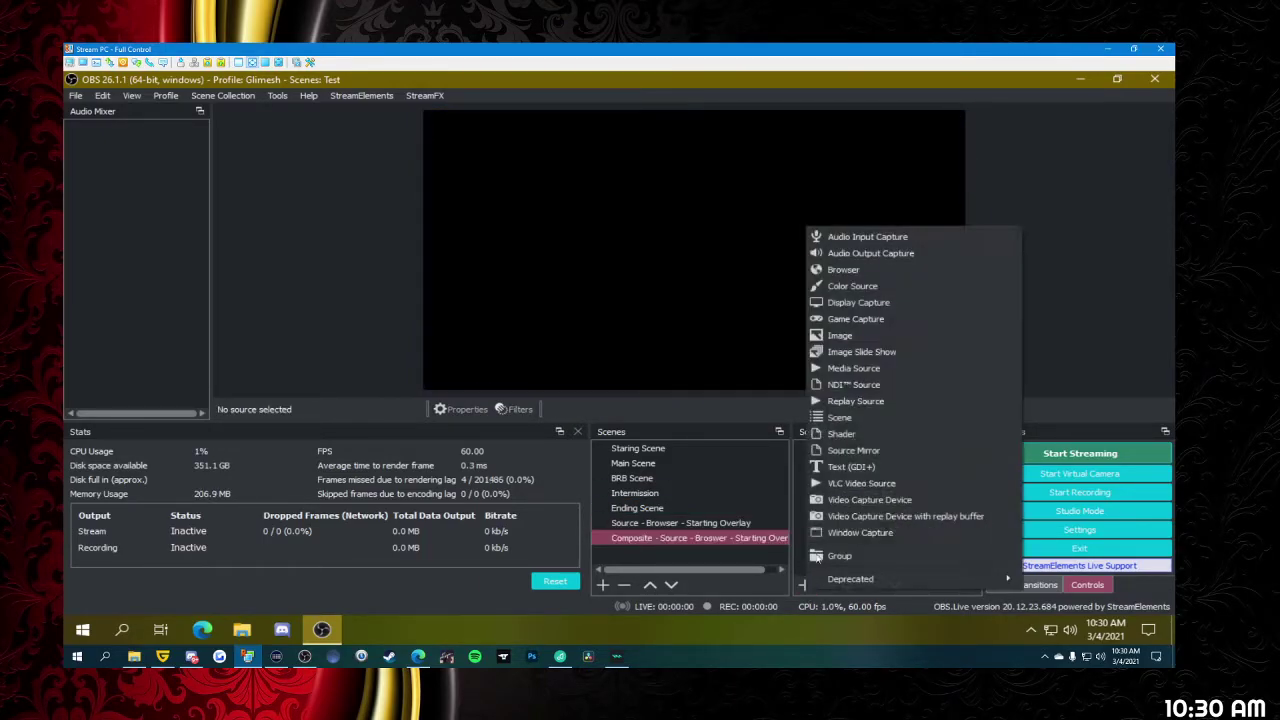
{"action": "left_click", "coordinate": [840, 270]}
{"action": "left_click", "coordinate": [548, 298]}
{"action": "left_click", "coordinate": [520, 318]}
{"action": "left_click", "coordinate": [677, 452]}
- Fit the overlay source to the screen in the composite scene
{"action": "right_click", "coordinate": [667, 349]}
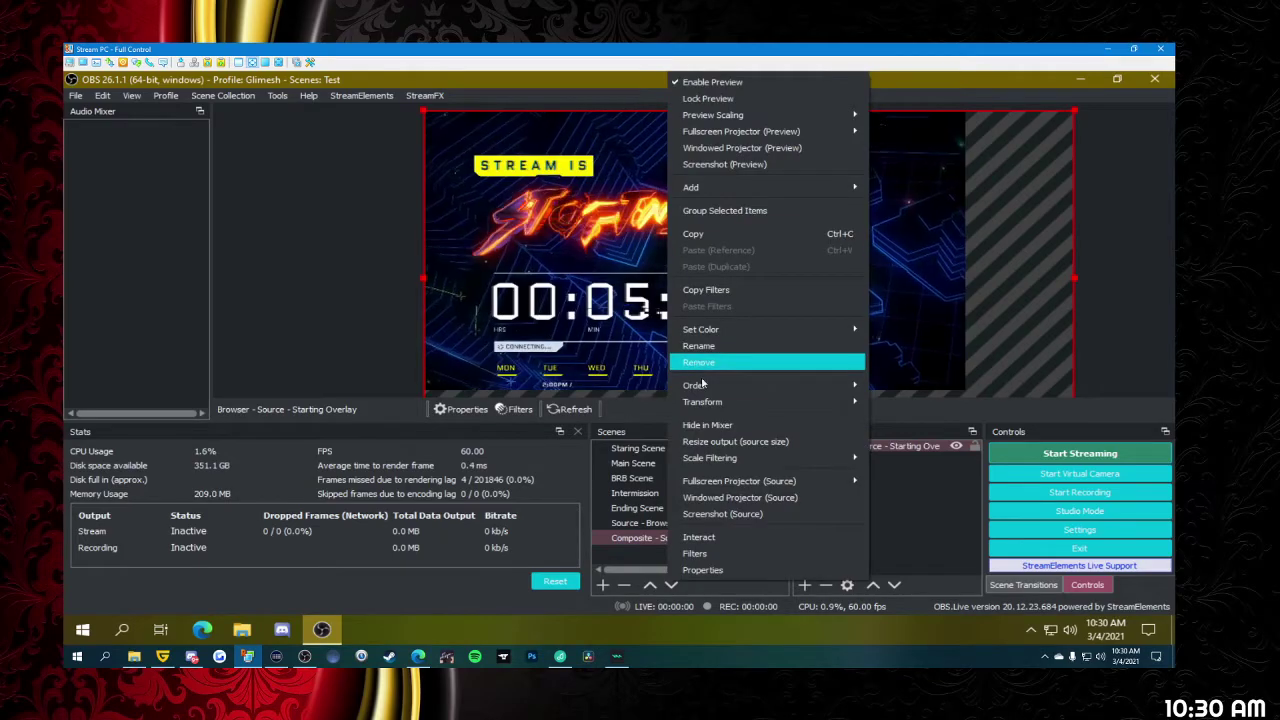
{"action": "mouse_move", "coordinate": [702, 401]}
{"action": "left_click", "coordinate": [899, 556]}
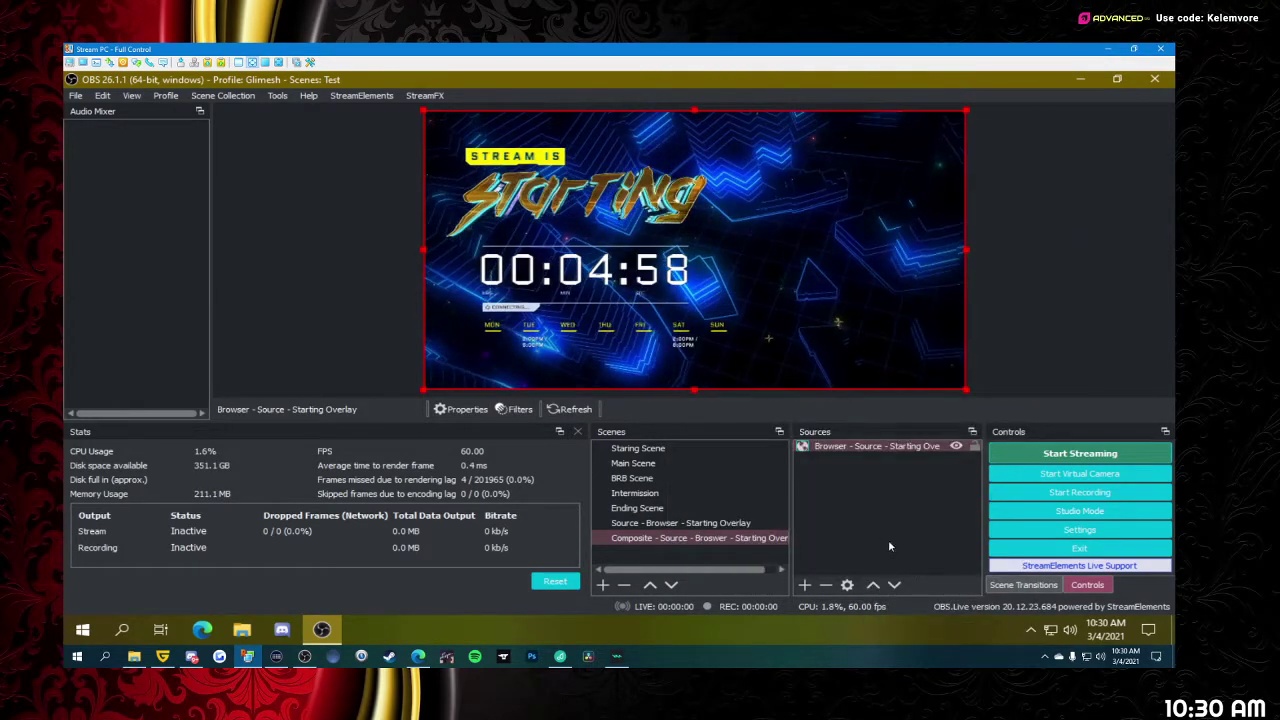
- Add the existing Composite - Source - Broswer - Starting Overlay scene as a Scene source in the Staring Scene
{"action": "left_click", "coordinate": [665, 523]}
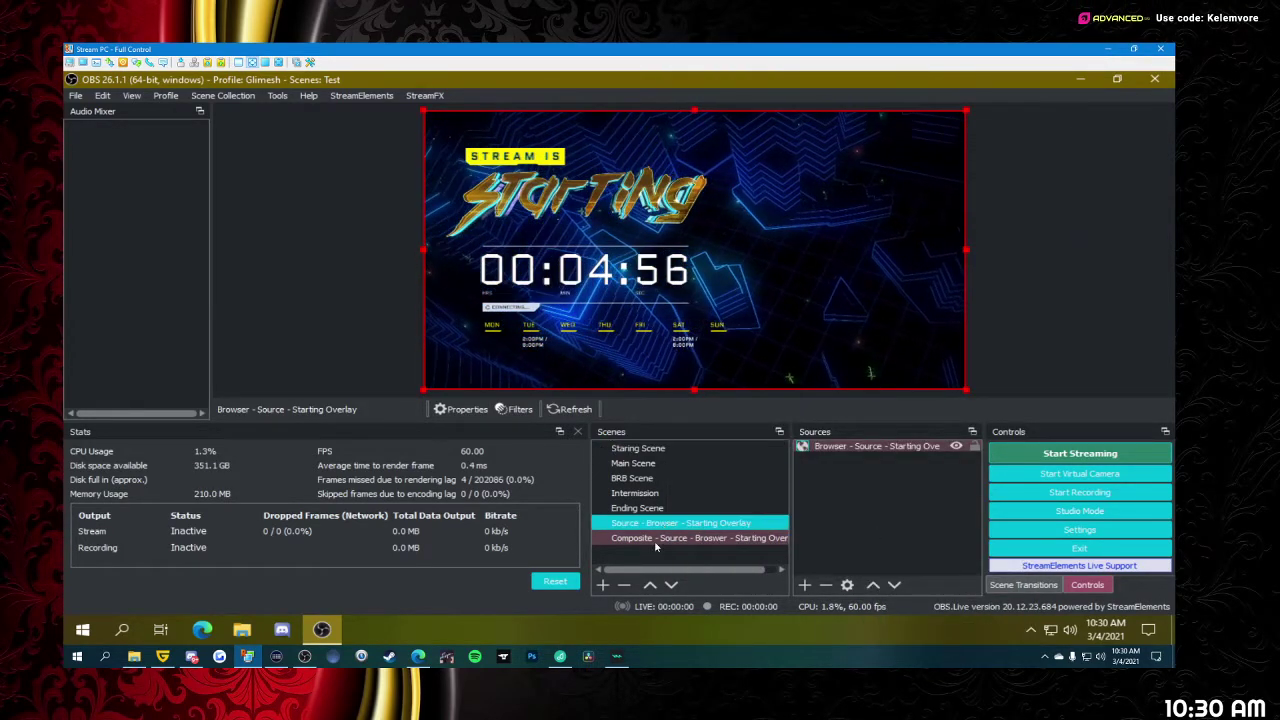
{"action": "left_click", "coordinate": [640, 449]}
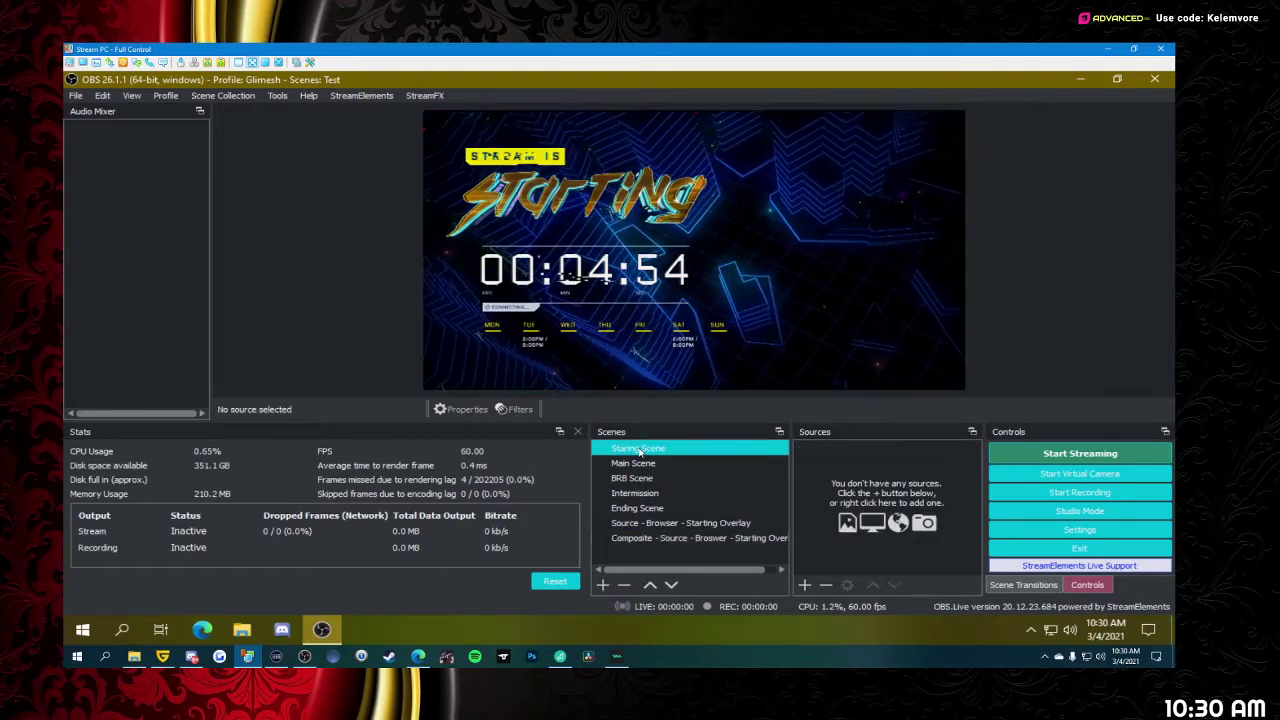
{"action": "left_click", "coordinate": [805, 585]}
{"action": "left_click", "coordinate": [824, 410]}
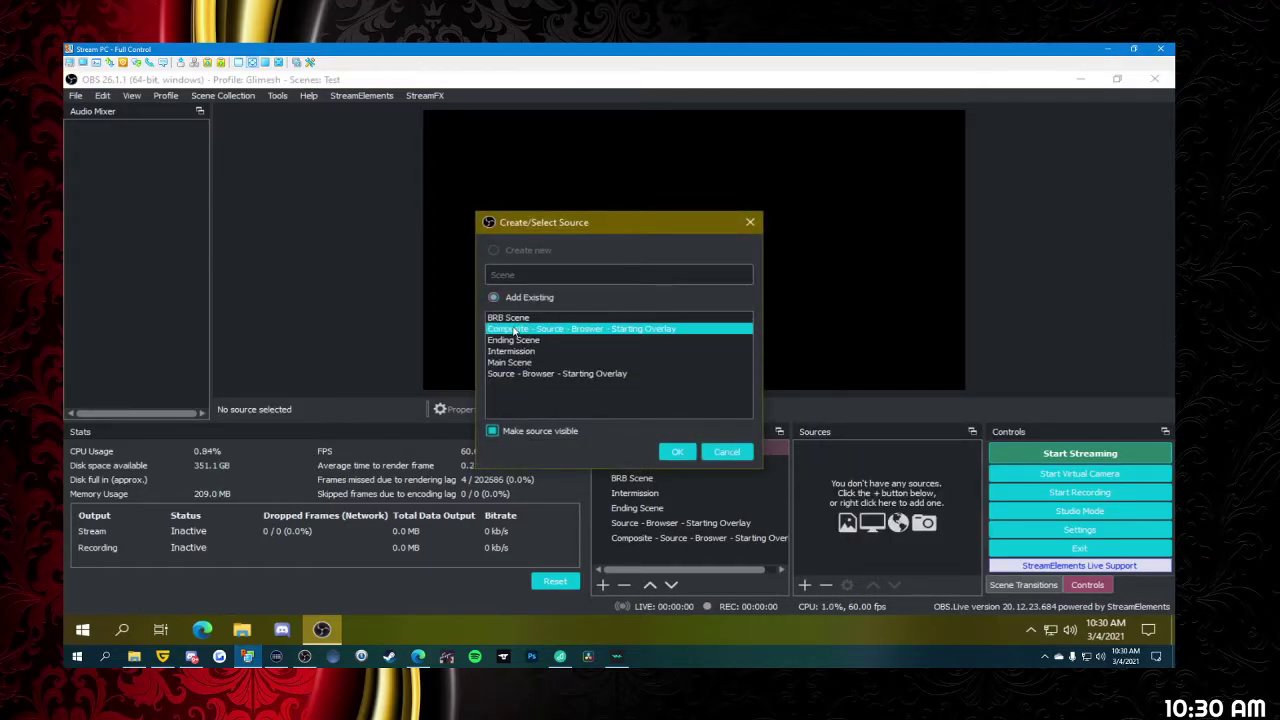
{"action": "left_click", "coordinate": [672, 452]}
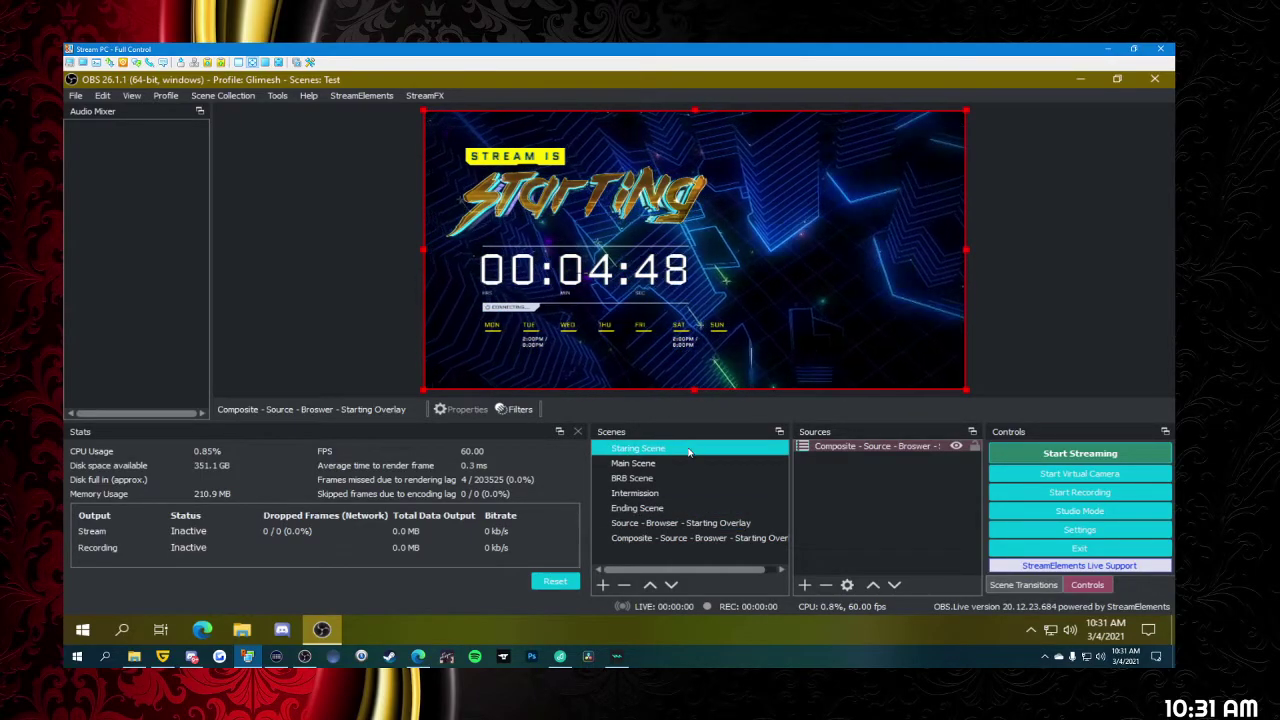
- Add a scene named "Source - Image - Background"
{"action": "left_click", "coordinate": [641, 464]}
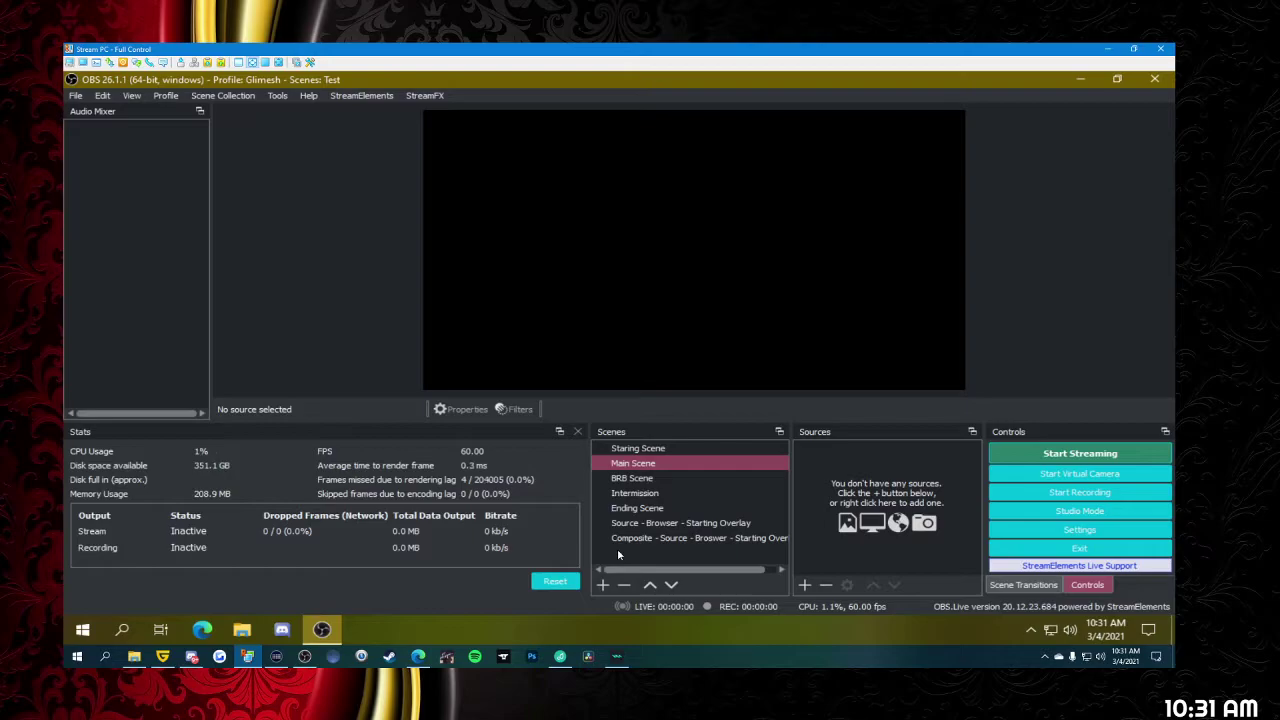
{"action": "left_click", "coordinate": [603, 584]}
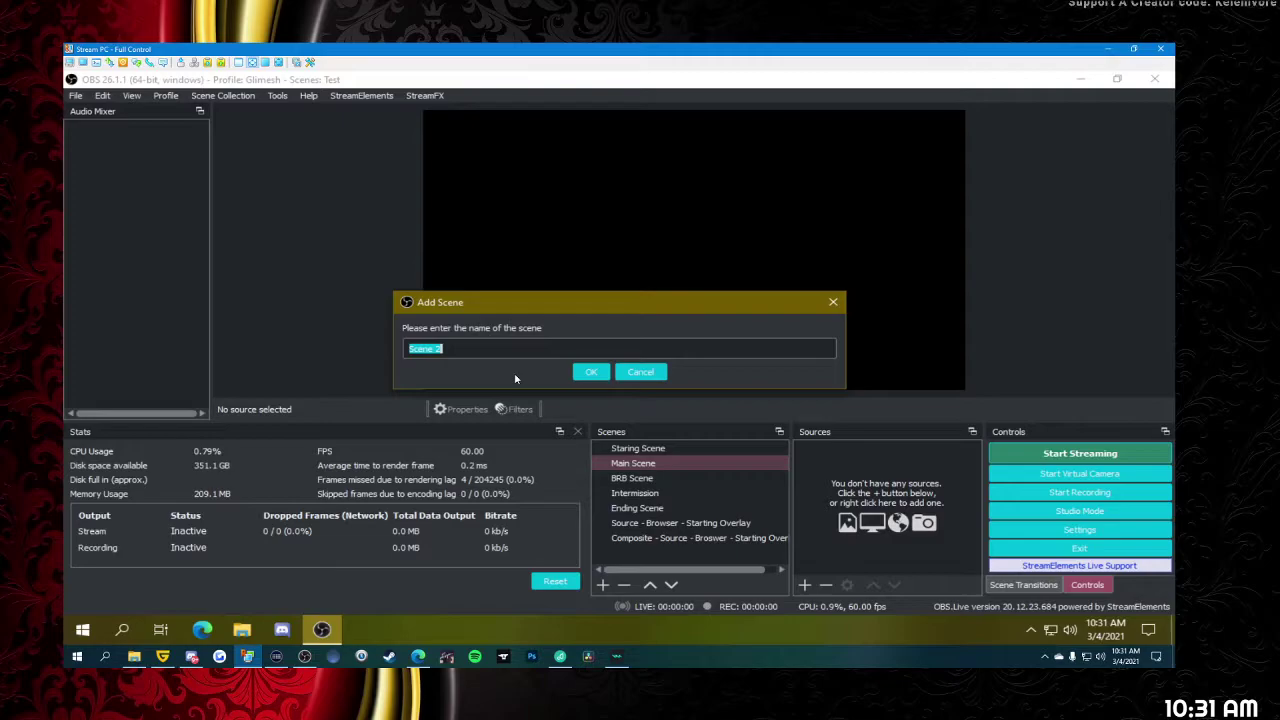
{"action": "type", "text": "Source"}
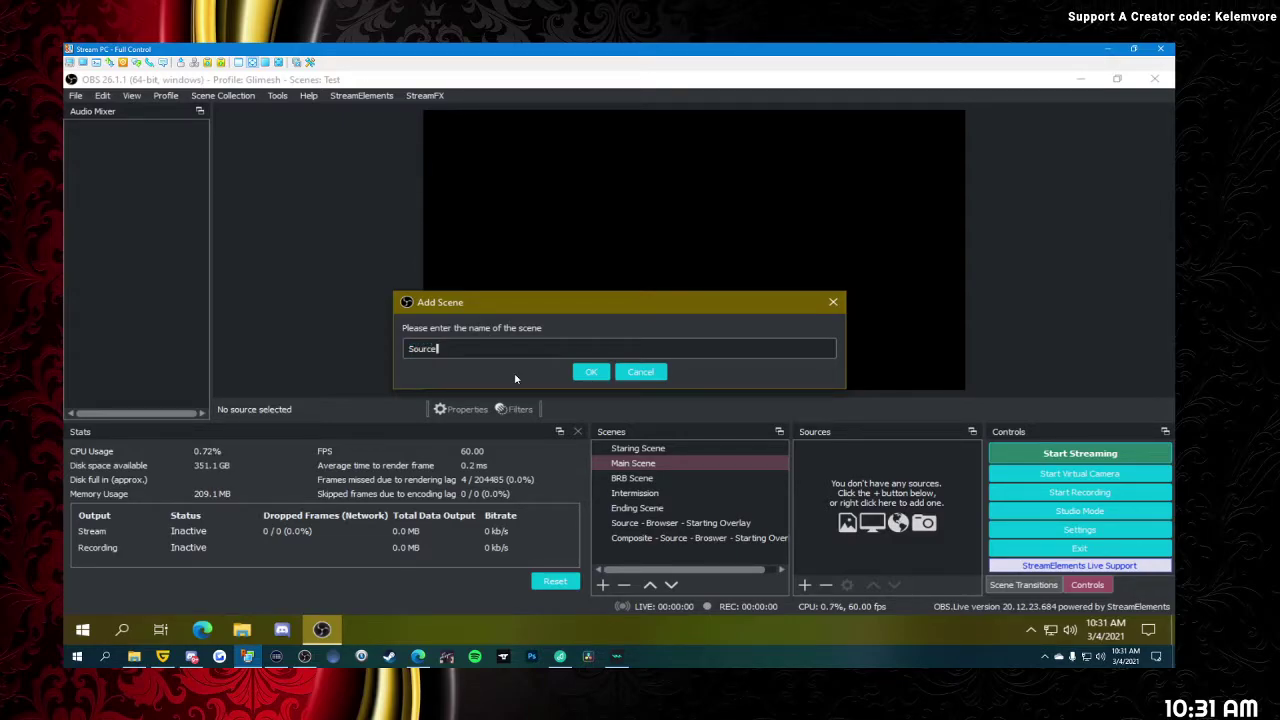
{"action": "type", "text": " - Image"}
{"action": "type", "text": " - Backh"}
{"action": "type", "text": "r"}
{"action": "type", "text": "roun"}
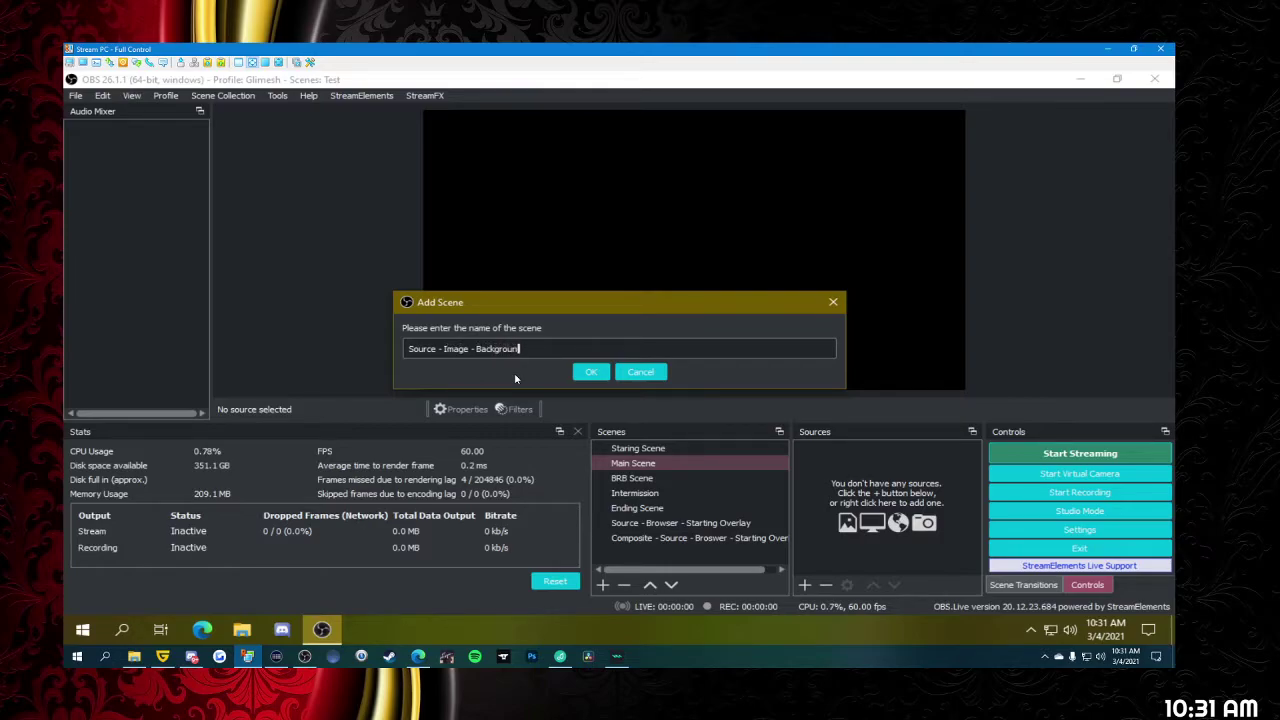
{"action": "left_click", "coordinate": [590, 372]}
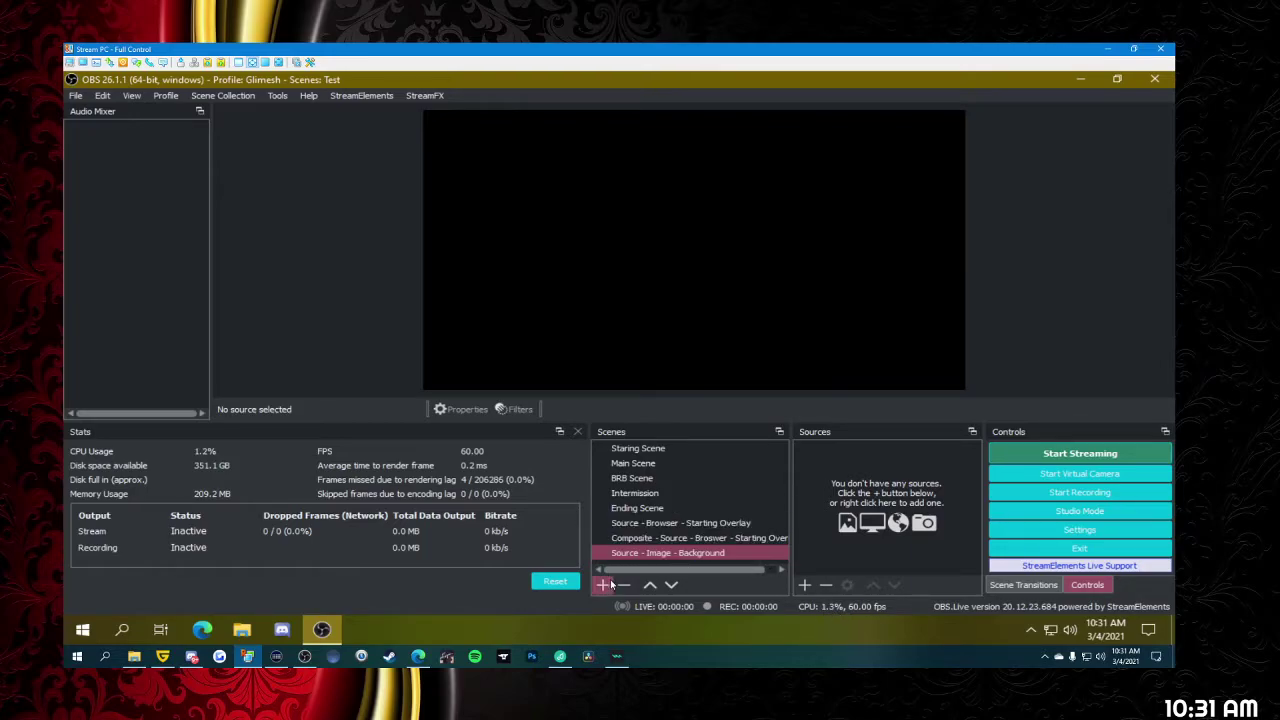
- Add a new Image source named "Source - Image - Background Image" to the Source - Image - Background scene
{"action": "left_click", "coordinate": [804, 585]}
{"action": "left_click", "coordinate": [836, 331]}
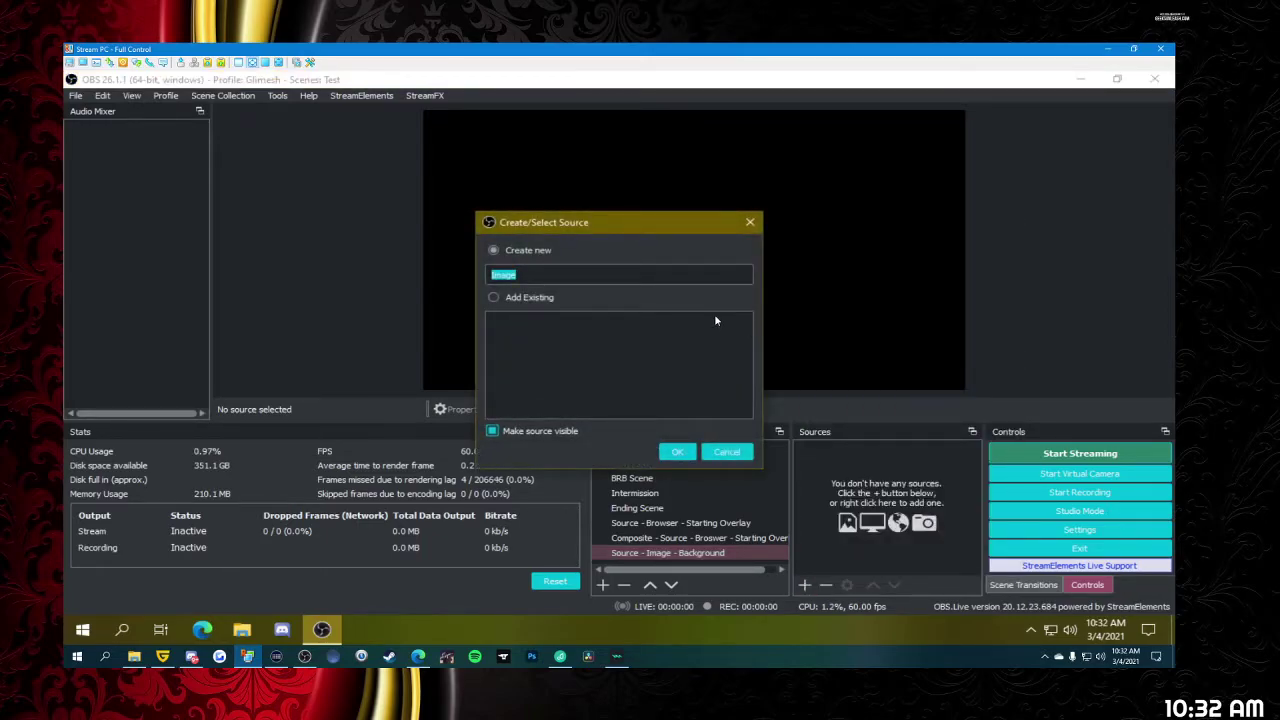
{"action": "key", "text": "Right"}
{"action": "key", "text": "Home"}
{"action": "type", "text": "Source -"}
{"action": "key", "text": "End"}
{"action": "type", "text": "- "}
{"action": "type", "text": "Bakc"}
{"action": "key", "text": "BackSpace"}
{"action": "key", "text": "BackSpace"}
{"action": "type", "text": "ckground"}
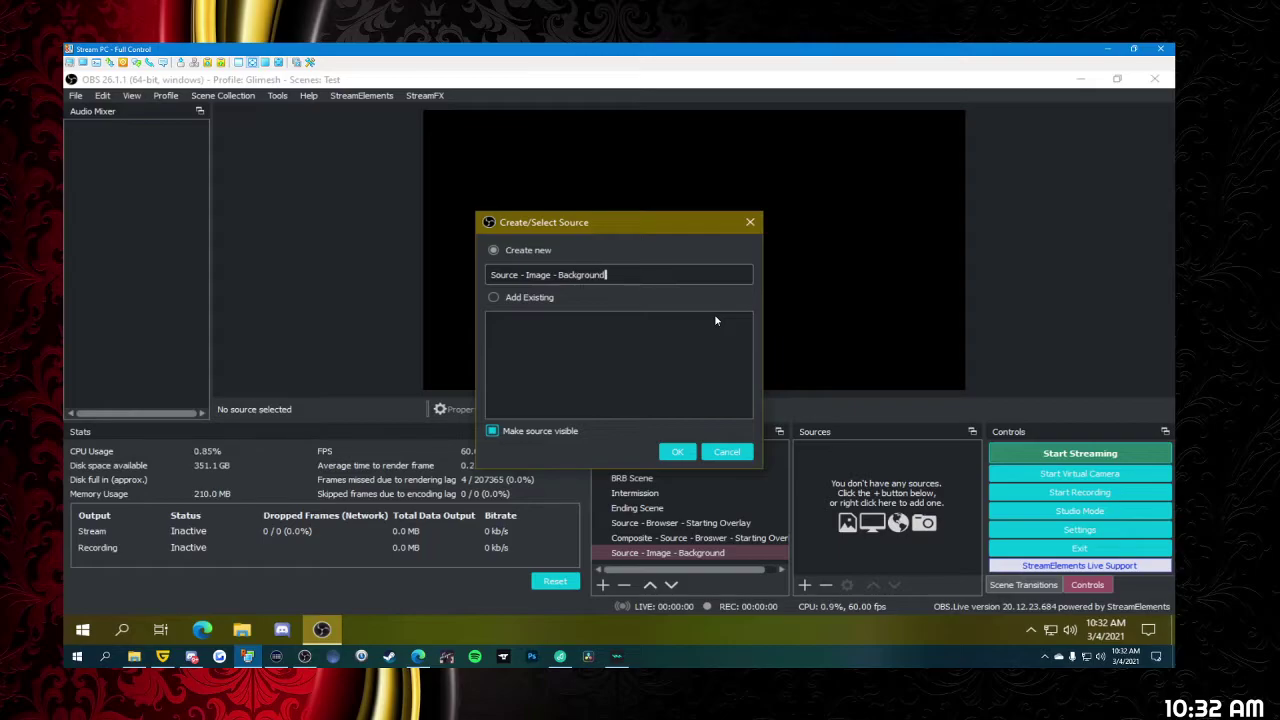
{"action": "left_click", "coordinate": [676, 452]}
{"action": "left_click", "coordinate": [674, 369]}
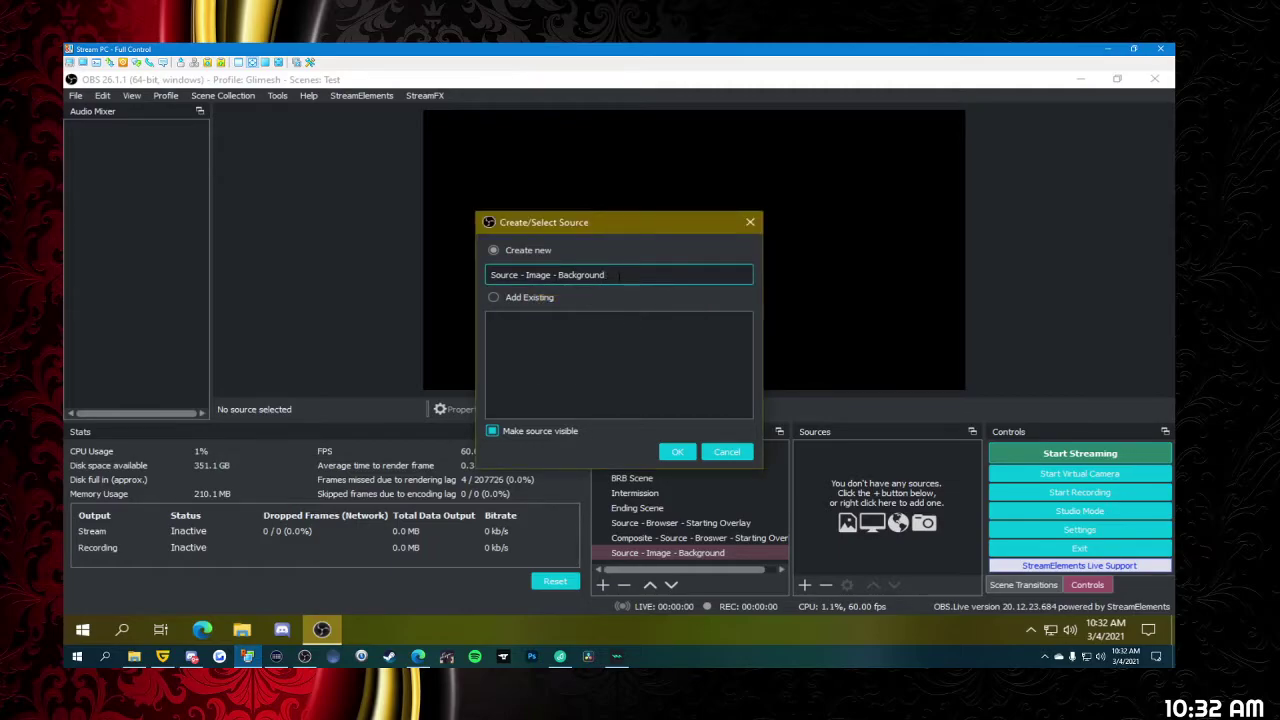
{"action": "type", "text": "Image"}
{"action": "left_click", "coordinate": [677, 452]}
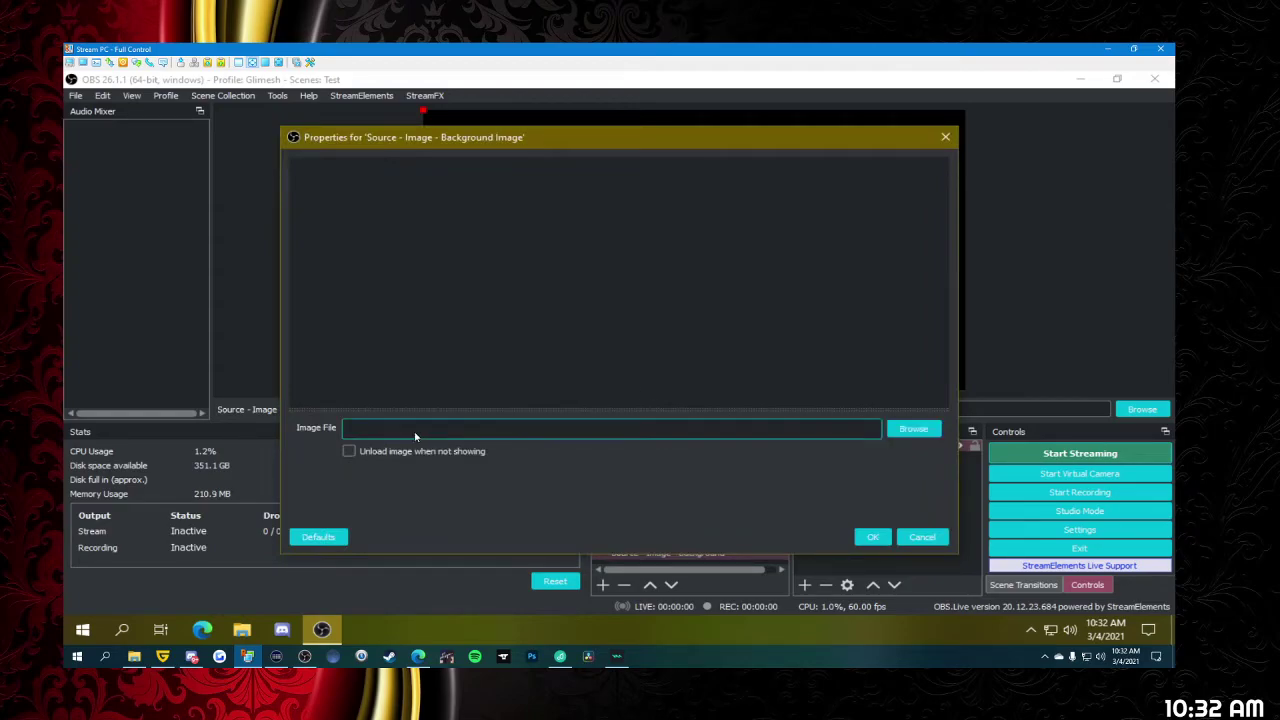
- Enable unloading the image when not showing and open the file selection for the background image
{"action": "left_click", "coordinate": [349, 452]}
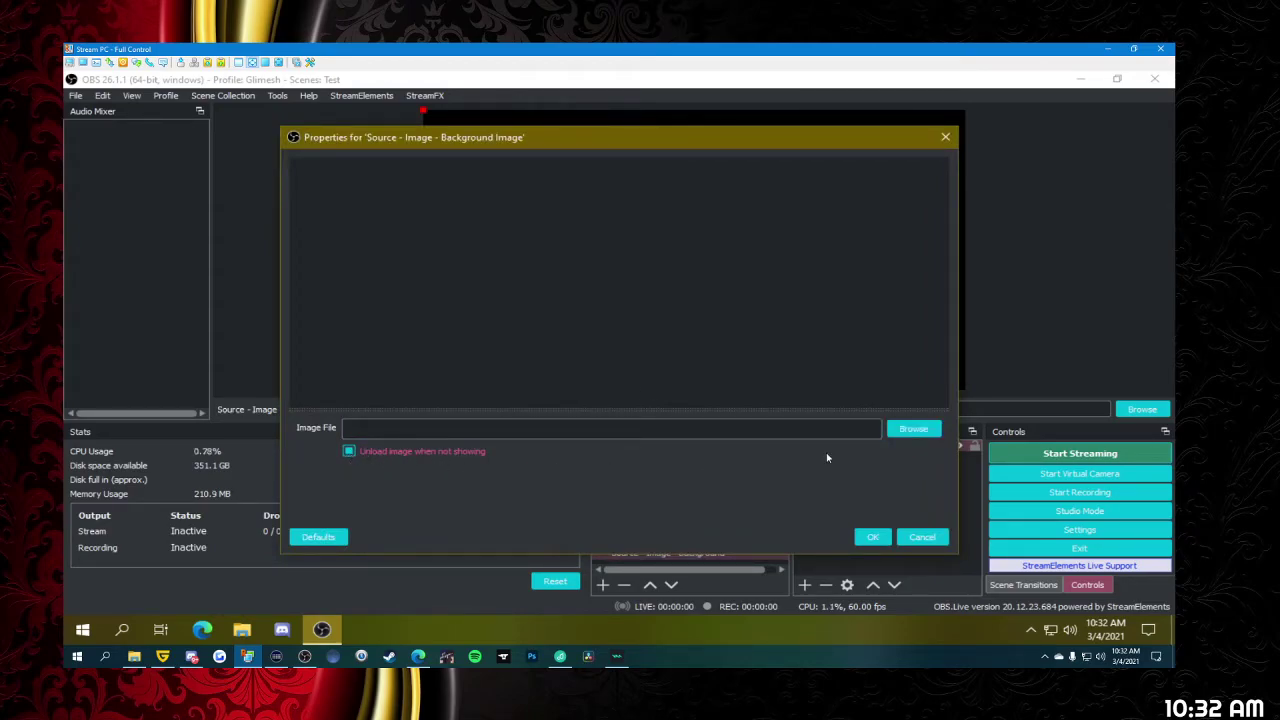
{"action": "left_click", "coordinate": [905, 431]}
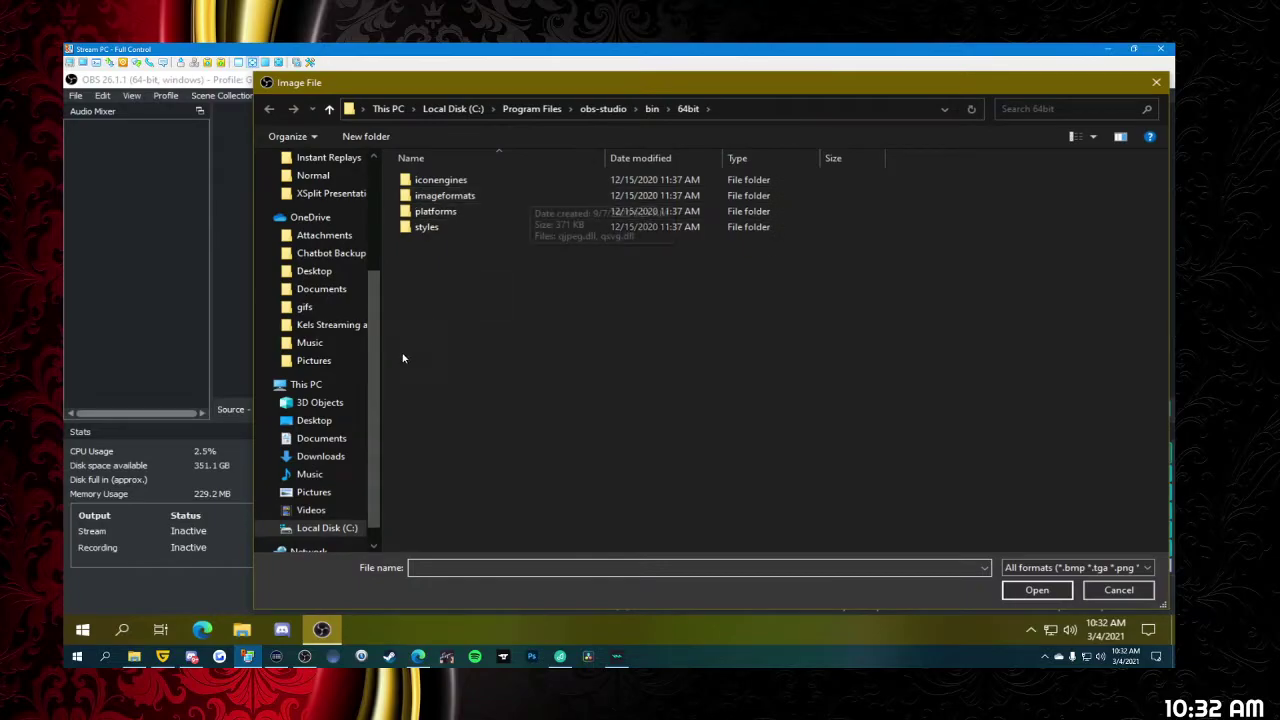
{"action": "left_click_drag", "start_coordinate": [676, 84], "coordinate": [568, 104]}
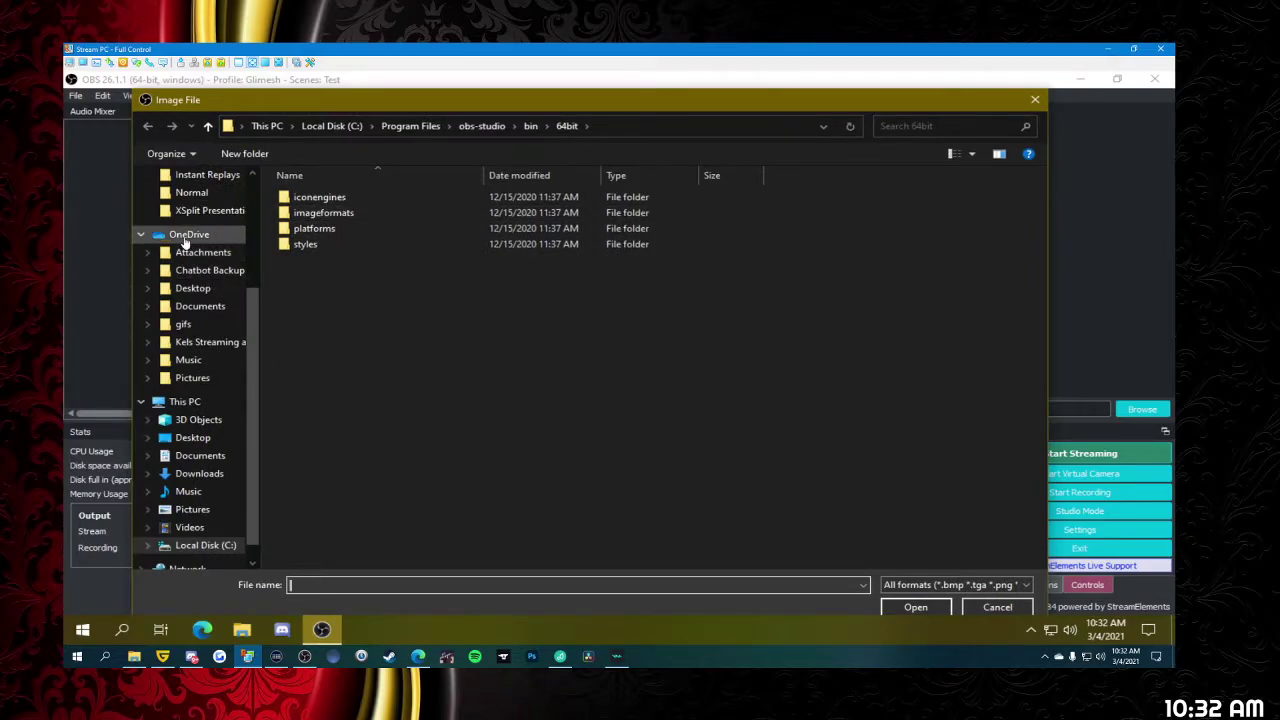
{"action": "left_click", "coordinate": [182, 340]}
{"action": "scroll", "coordinate": [574, 374], "scroll_direction": "down", "scroll_amount": 2}
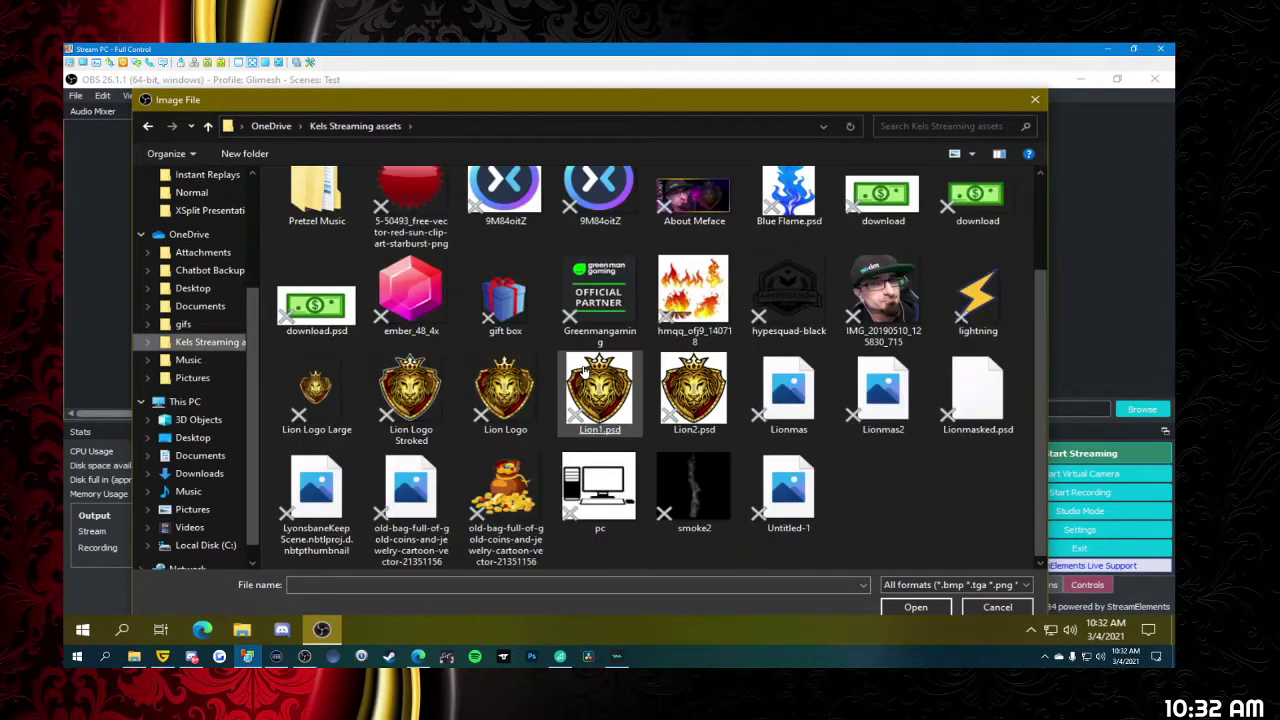
{"action": "left_click", "coordinate": [590, 372]}
{"action": "scroll", "coordinate": [588, 370], "scroll_direction": "up", "scroll_amount": 2}
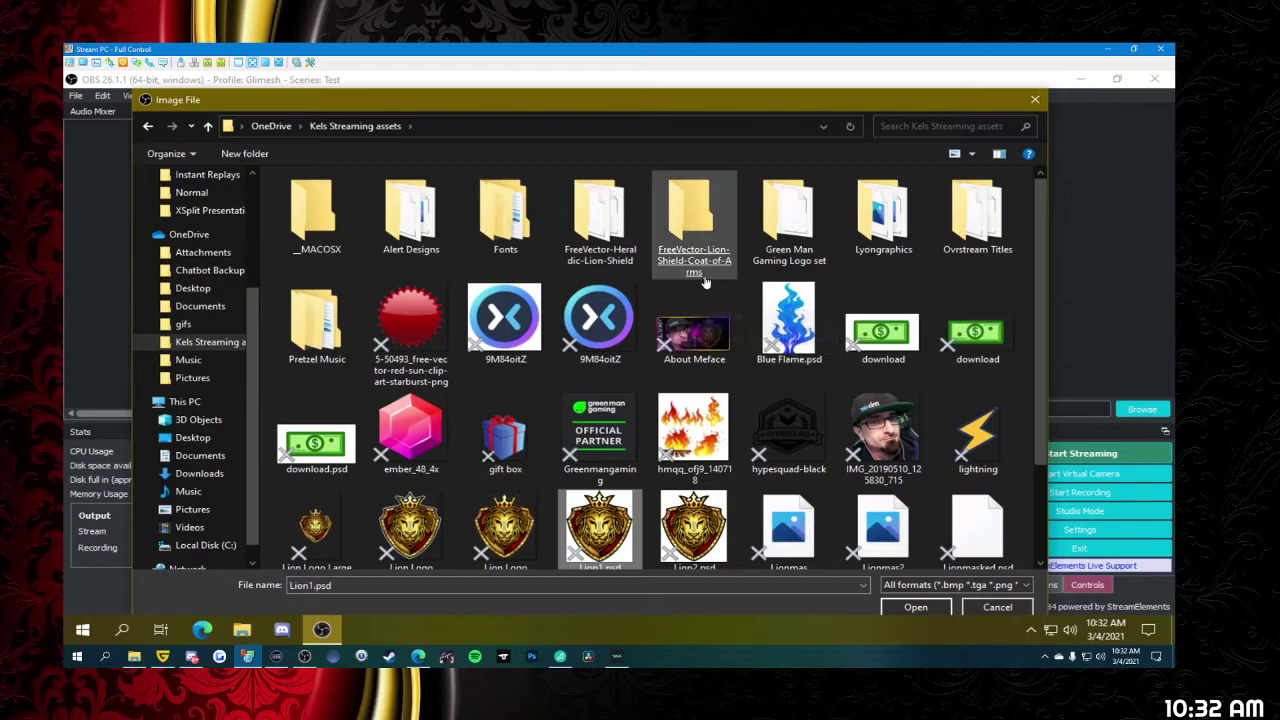
{"action": "double_click", "coordinate": [858, 245]}
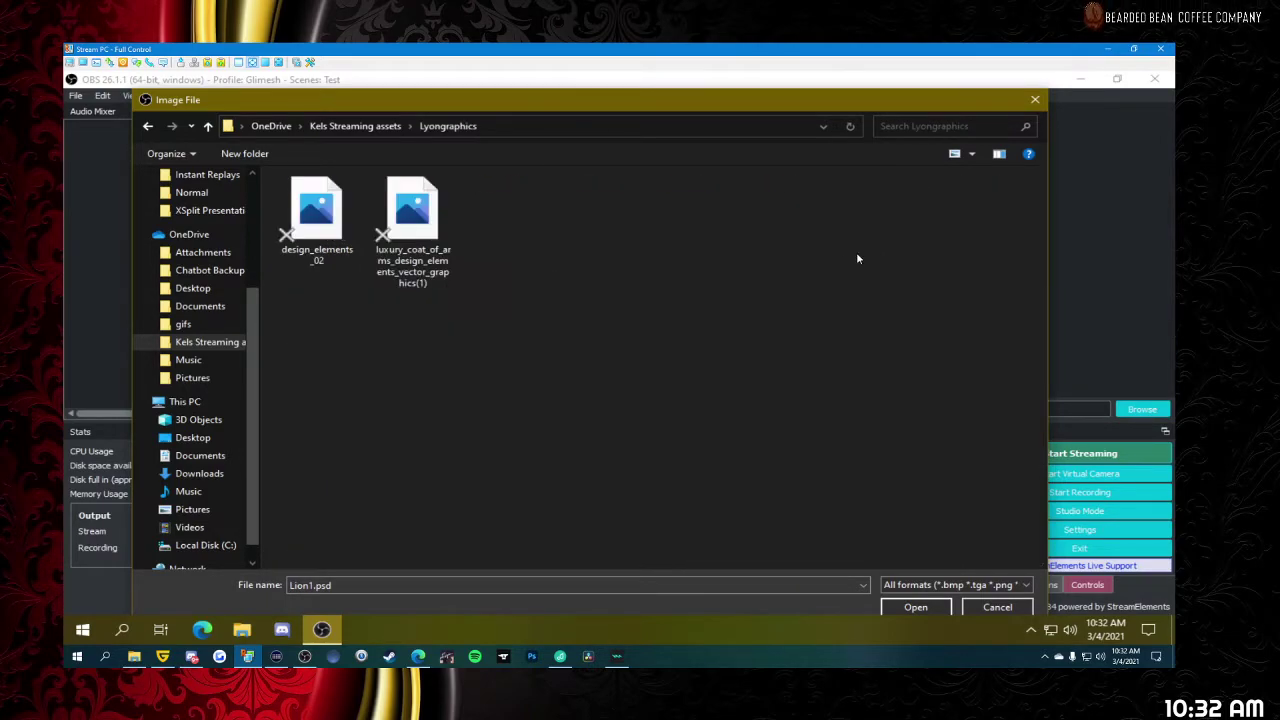
- Load lines-rainbow-creative-art-black-background from This PC's Pictures folder as the image file and accept the source properties
{"action": "left_click", "coordinate": [188, 511]}
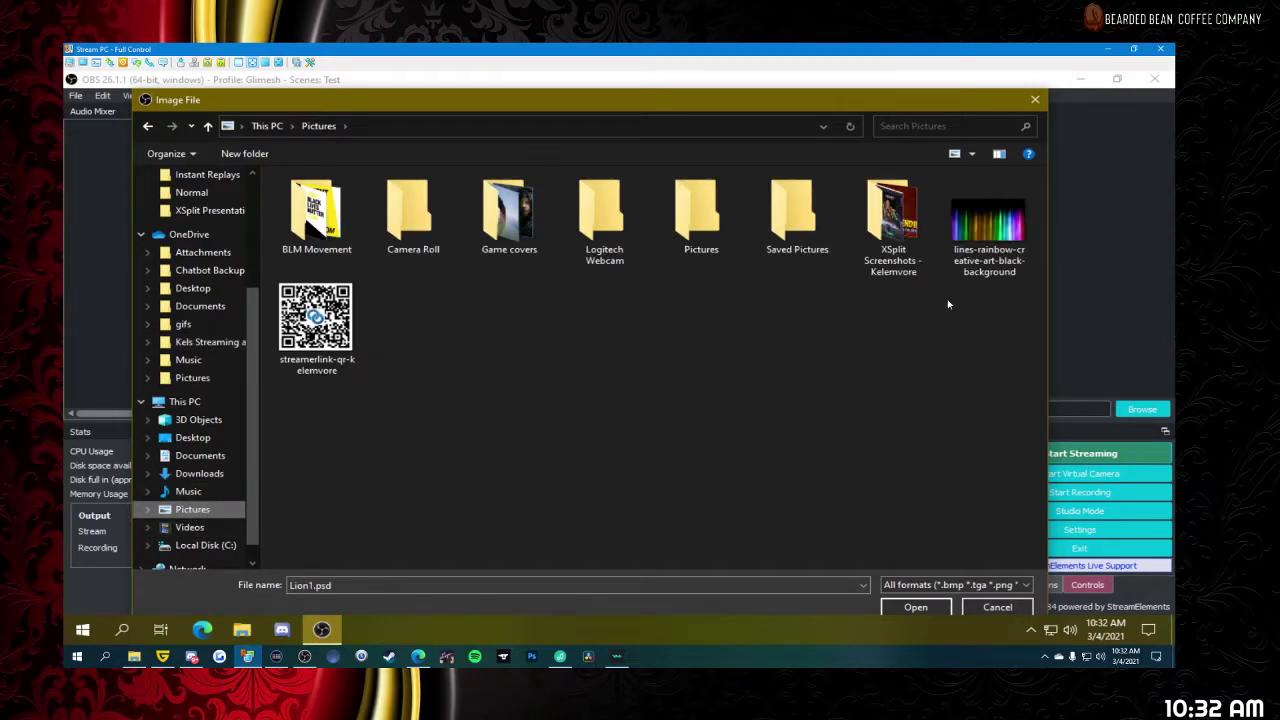
{"action": "double_click", "coordinate": [988, 225]}
{"action": "left_click", "coordinate": [870, 536]}
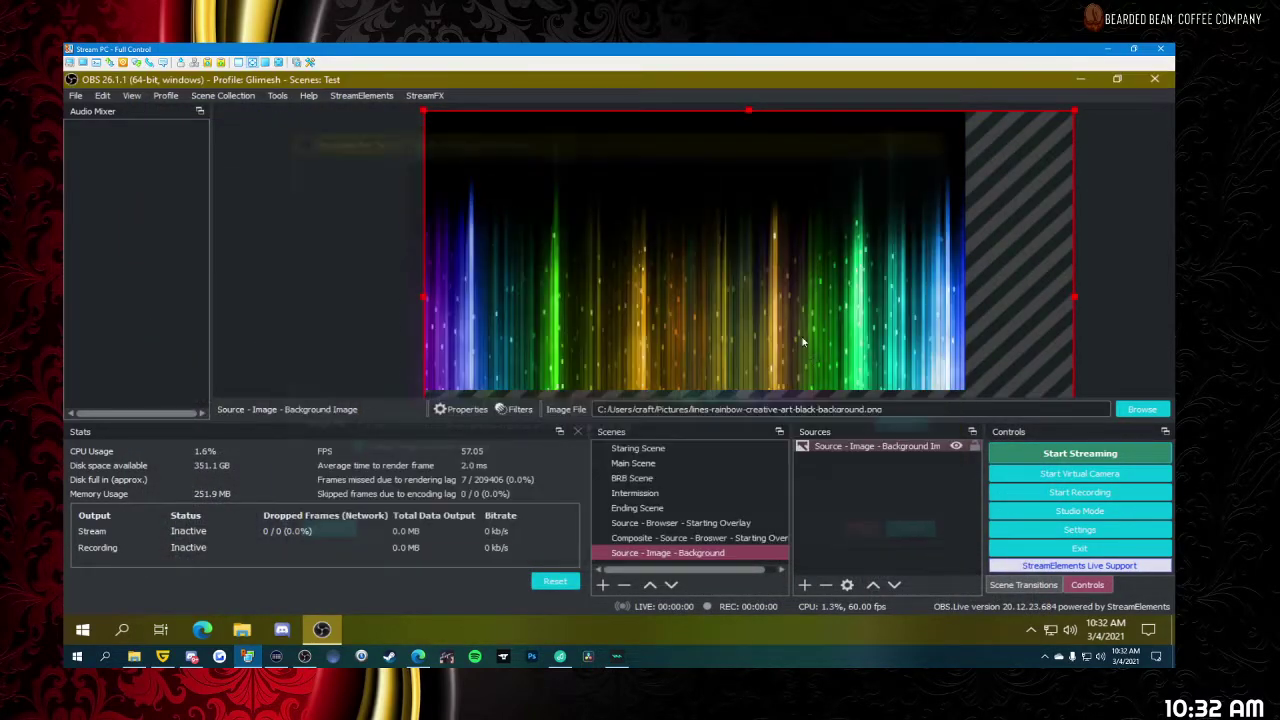
- Fit the background image to the screen in the Source - Image - Background scene
{"action": "right_click", "coordinate": [758, 280]}
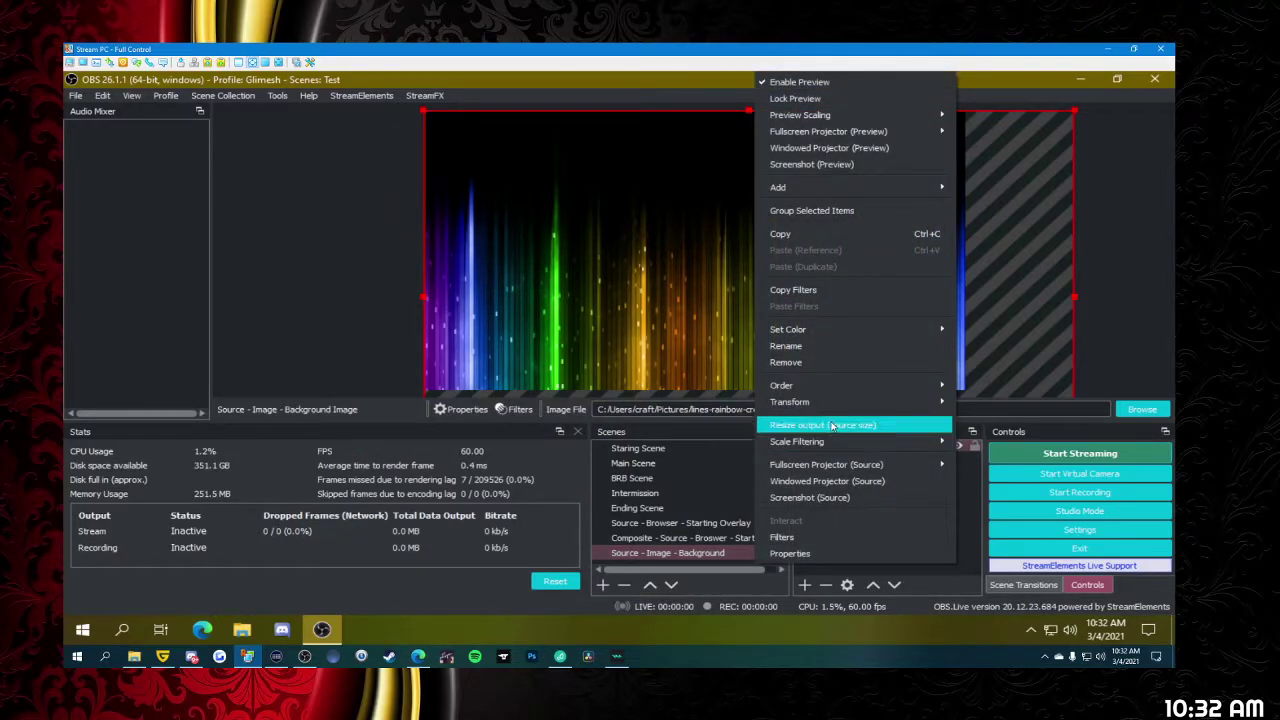
{"action": "mouse_move", "coordinate": [838, 405]}
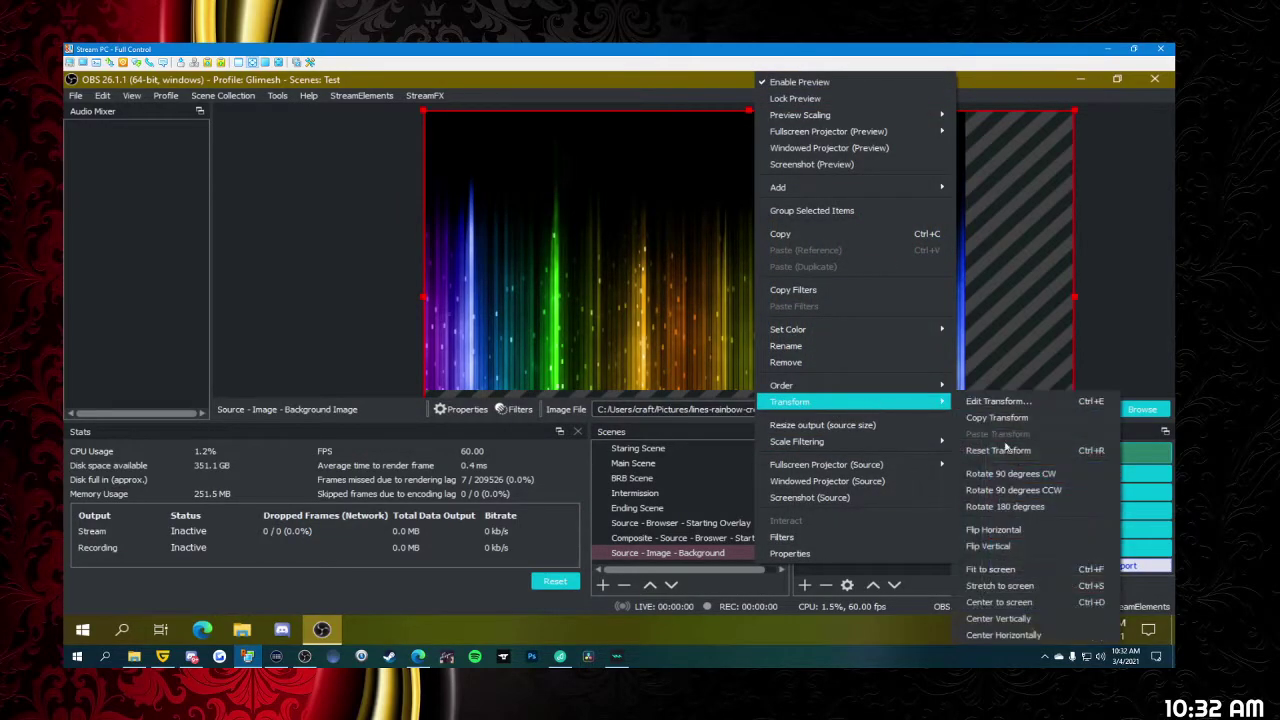
{"action": "left_click", "coordinate": [1018, 572]}
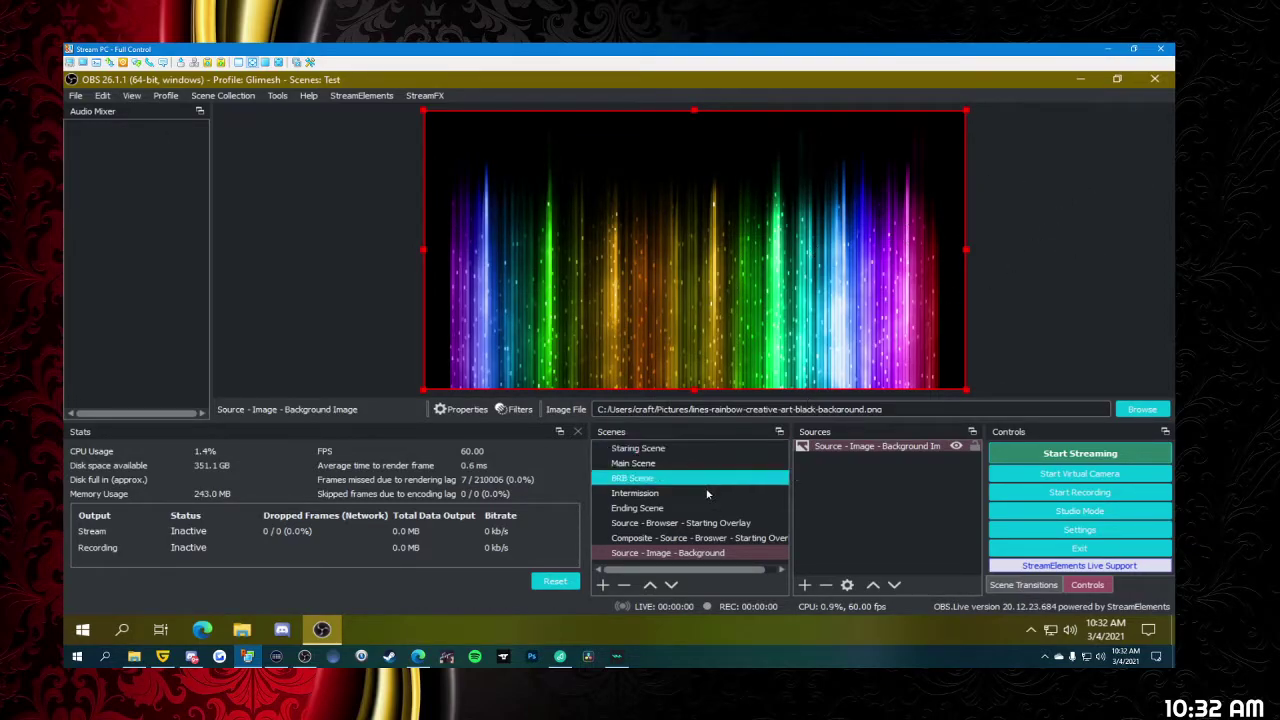
- Add a scene named "Composite - Source - Image - Background"
{"action": "left_click", "coordinate": [603, 585]}
{"action": "type", "text": "Composite - Sourc"}
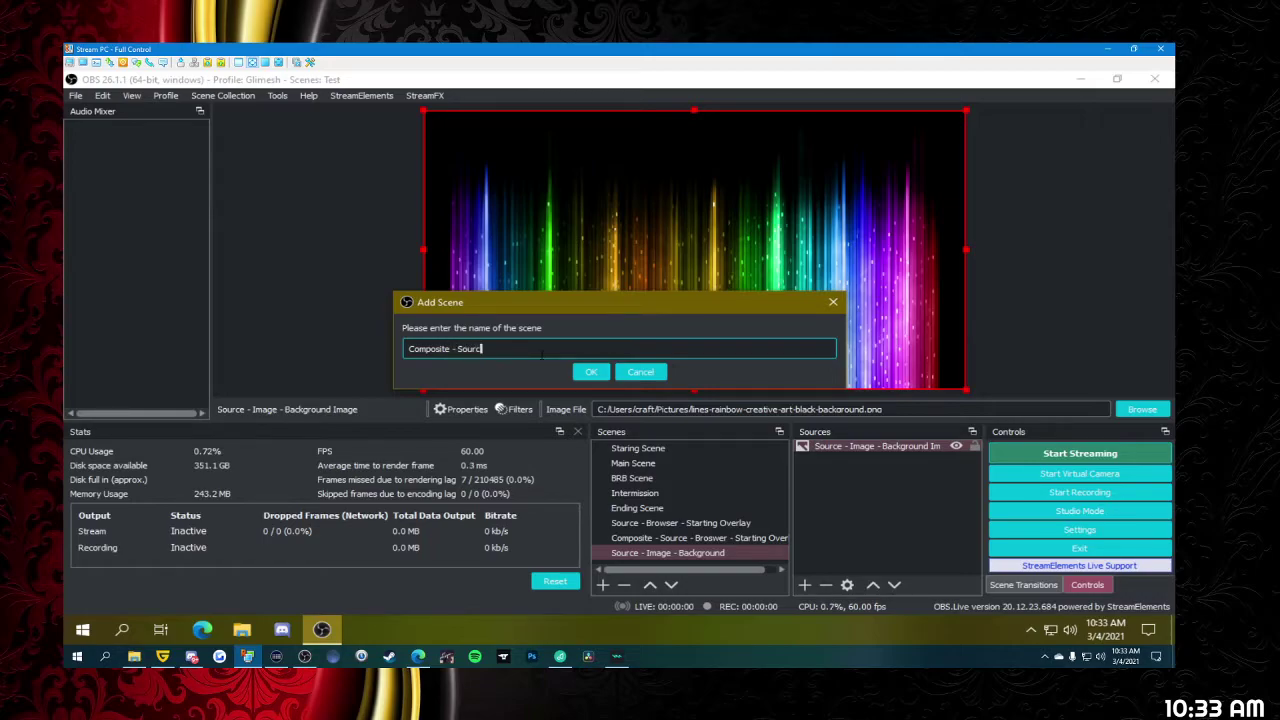
{"action": "type", "text": "e - Image - Background"}
{"action": "left_click", "coordinate": [586, 370]}
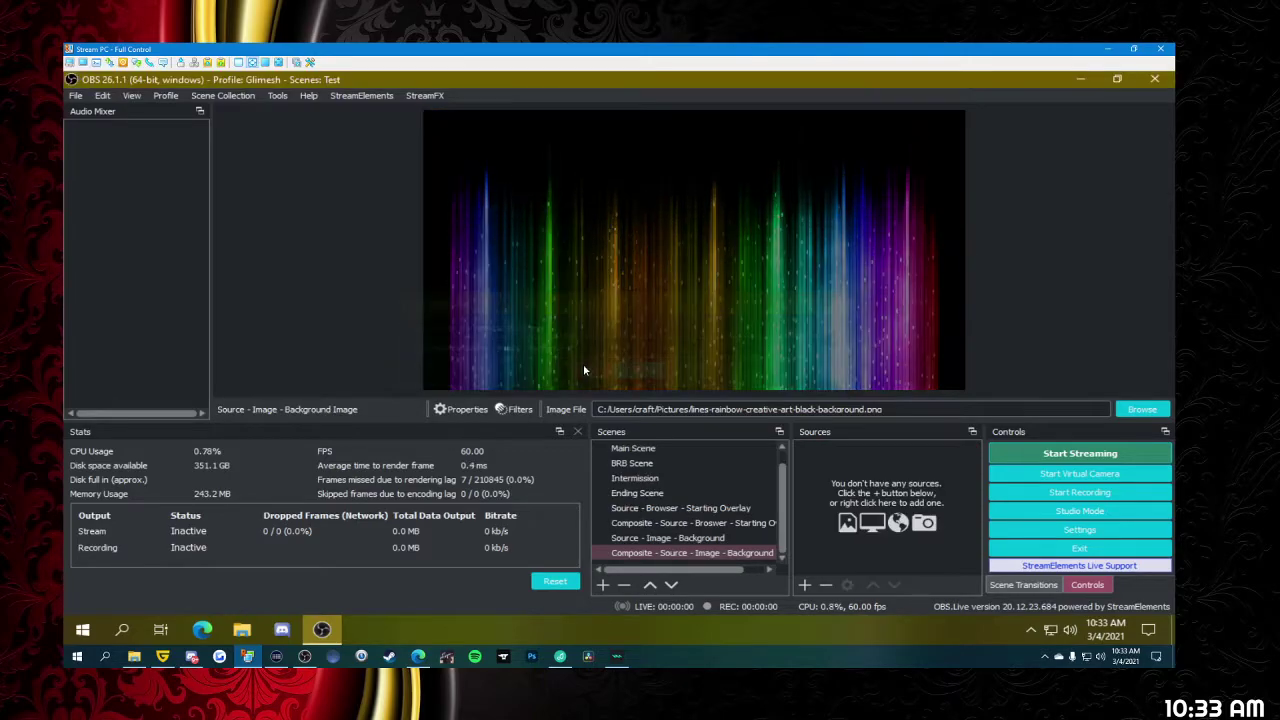
- Add the existing "Source - Image - Background Image" source to the Composite - Source - Image - Background scene and fit it to the screen
{"action": "left_click", "coordinate": [804, 585]}
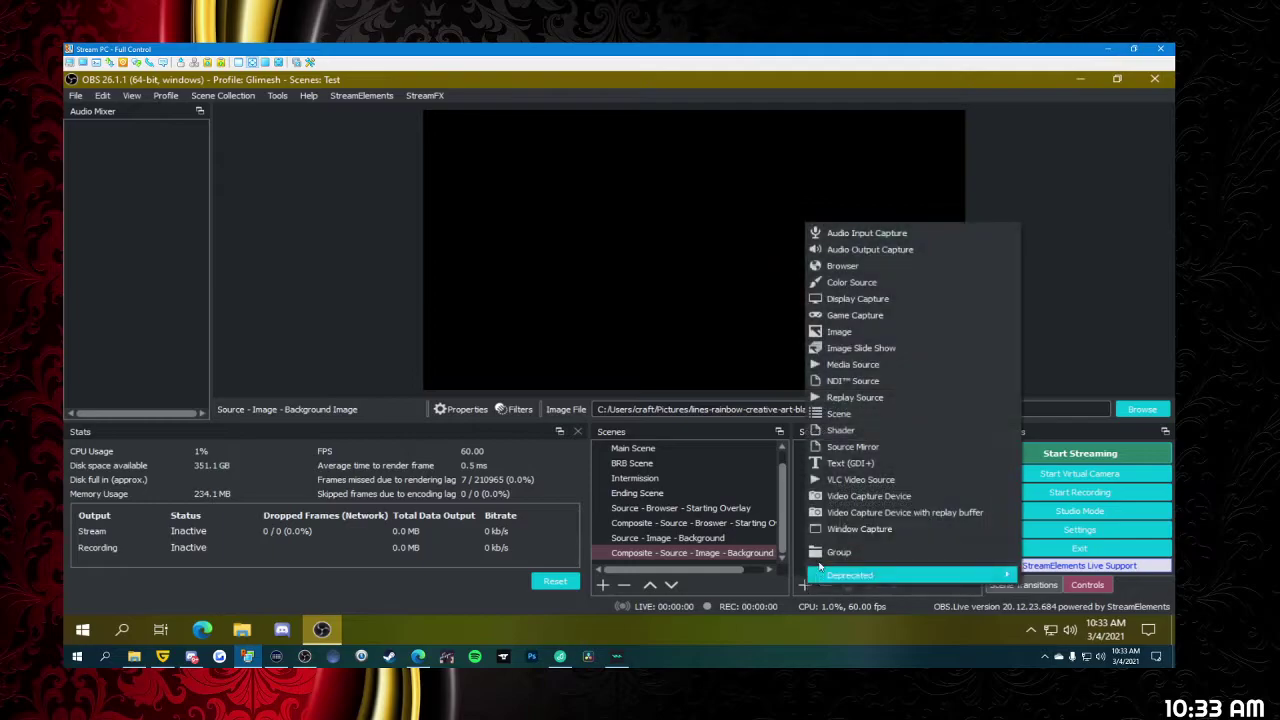
{"action": "left_click", "coordinate": [848, 331]}
{"action": "left_click", "coordinate": [529, 298]}
{"action": "left_click", "coordinate": [521, 318]}
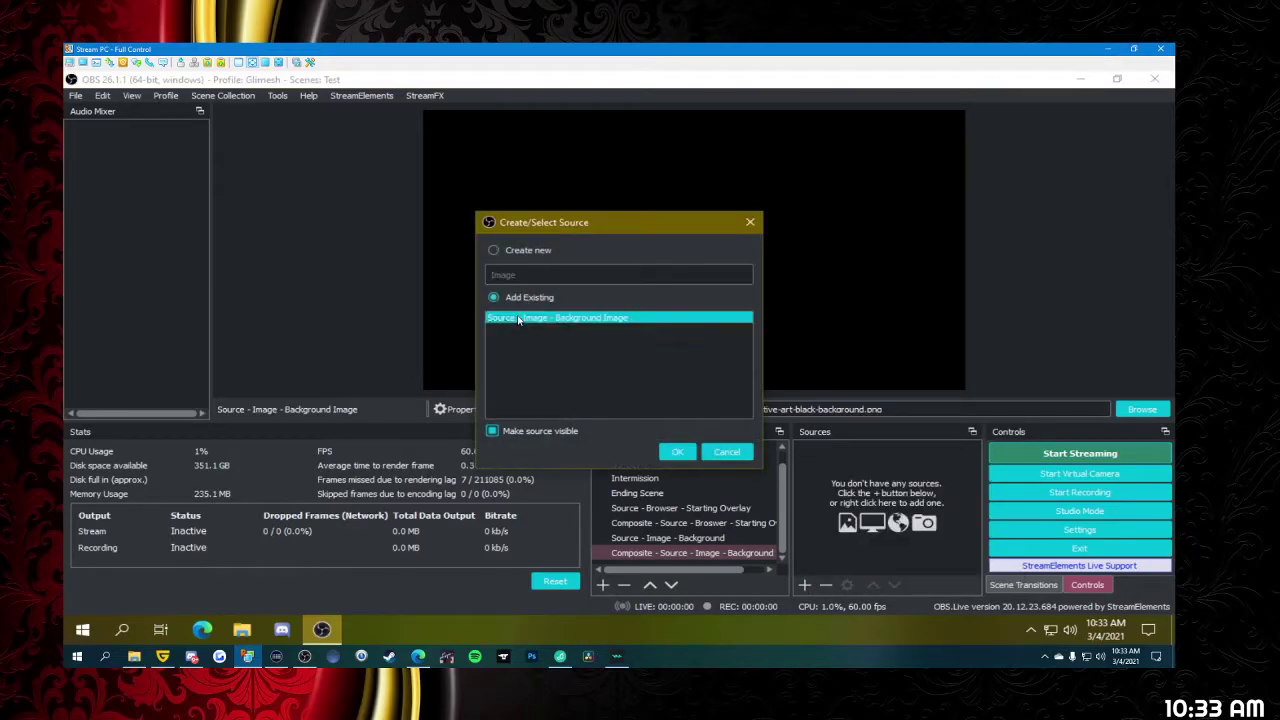
{"action": "left_click", "coordinate": [678, 453]}
{"action": "right_click", "coordinate": [680, 359]}
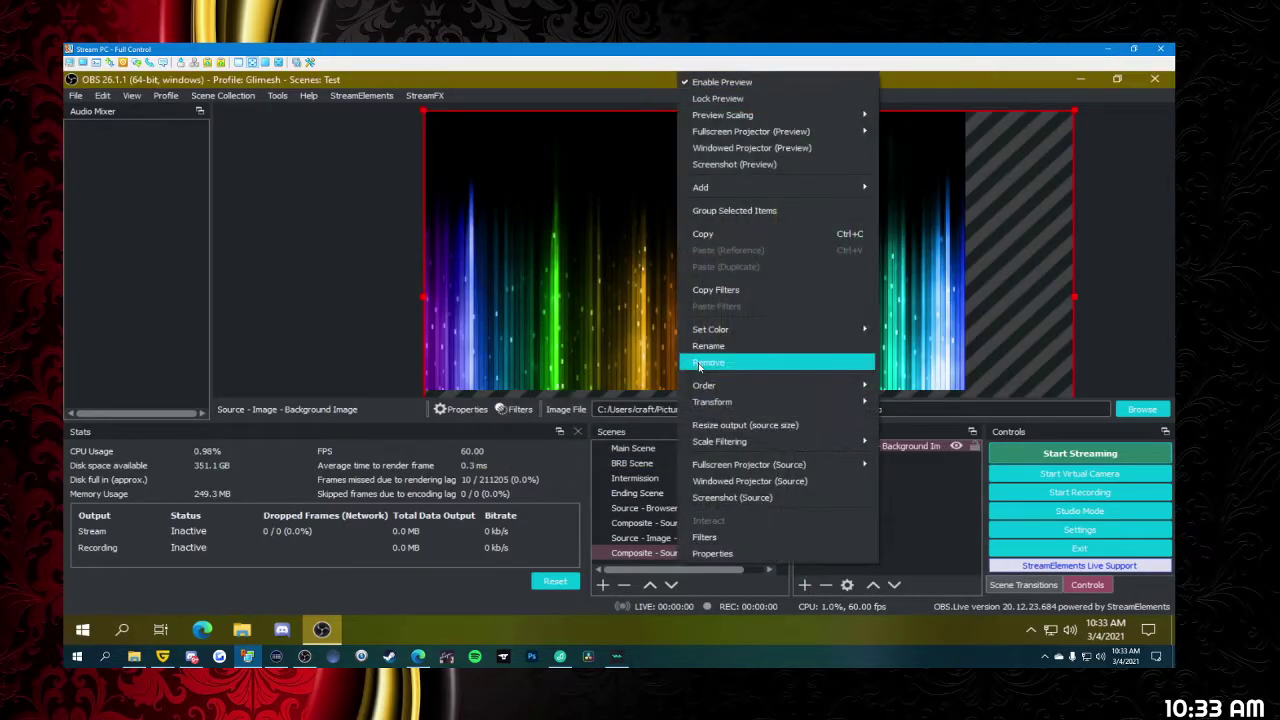
{"action": "mouse_move", "coordinate": [735, 405]}
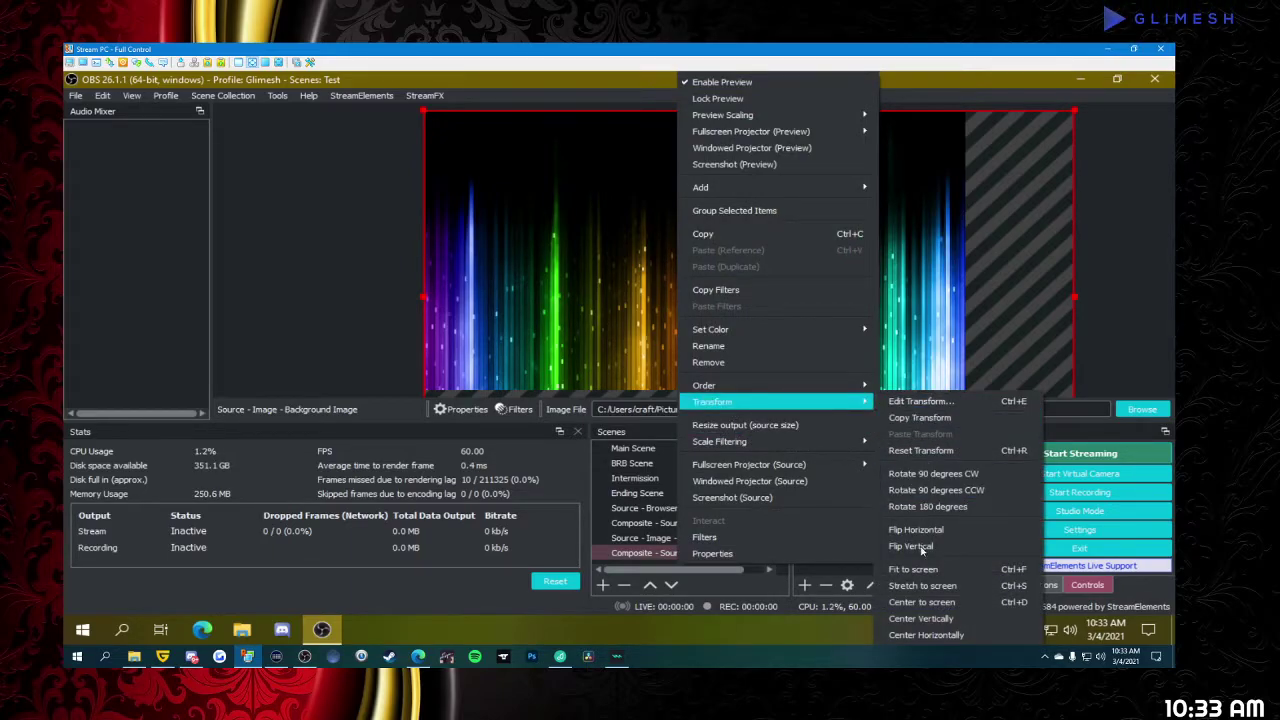
{"action": "left_click", "coordinate": [924, 567]}
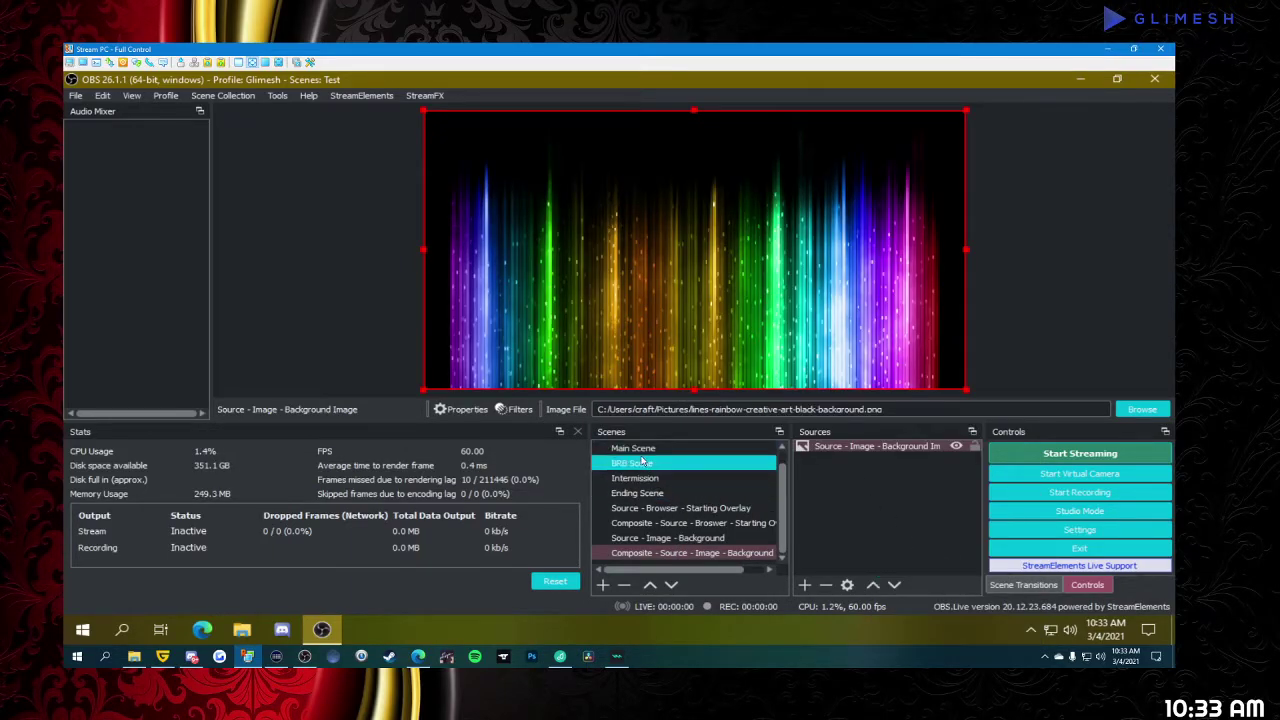
- Move the Source - Image - Background scene directly below Source - Browser - Starting Overlay, ahead of the composite scenes
{"action": "left_click", "coordinate": [637, 449]}
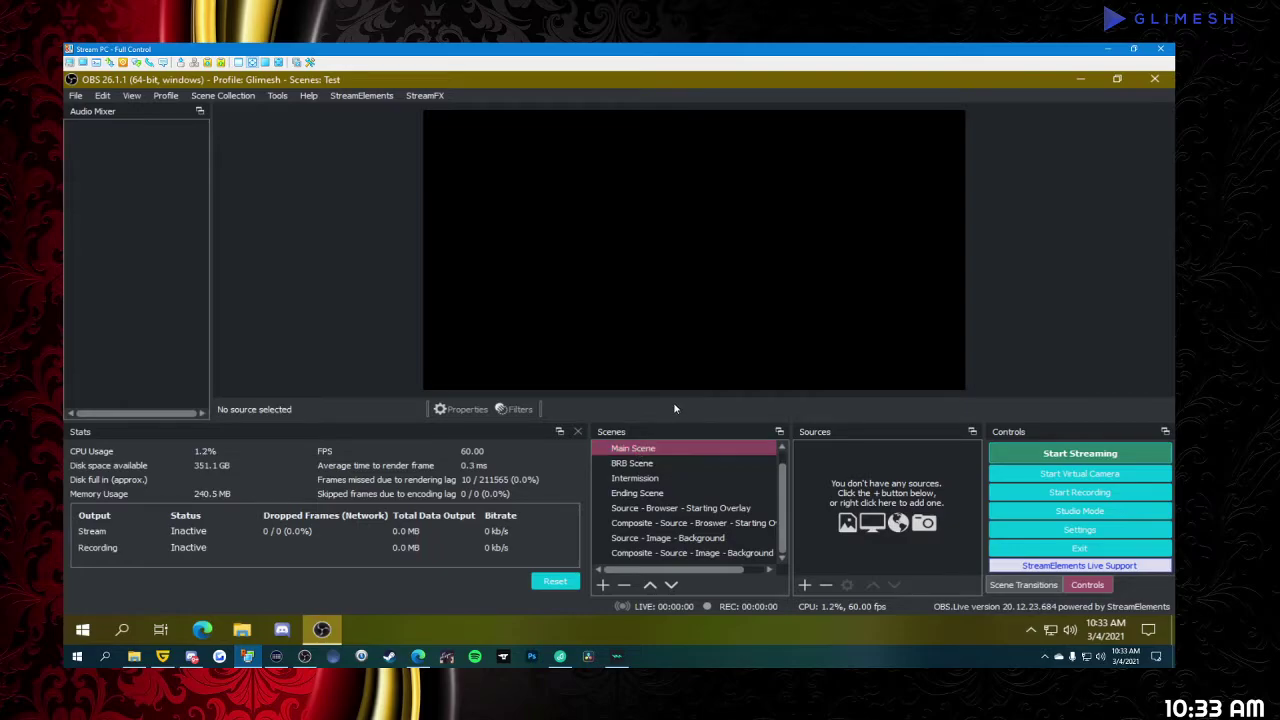
{"action": "left_click_drag", "start_coordinate": [662, 540], "coordinate": [660, 521]}
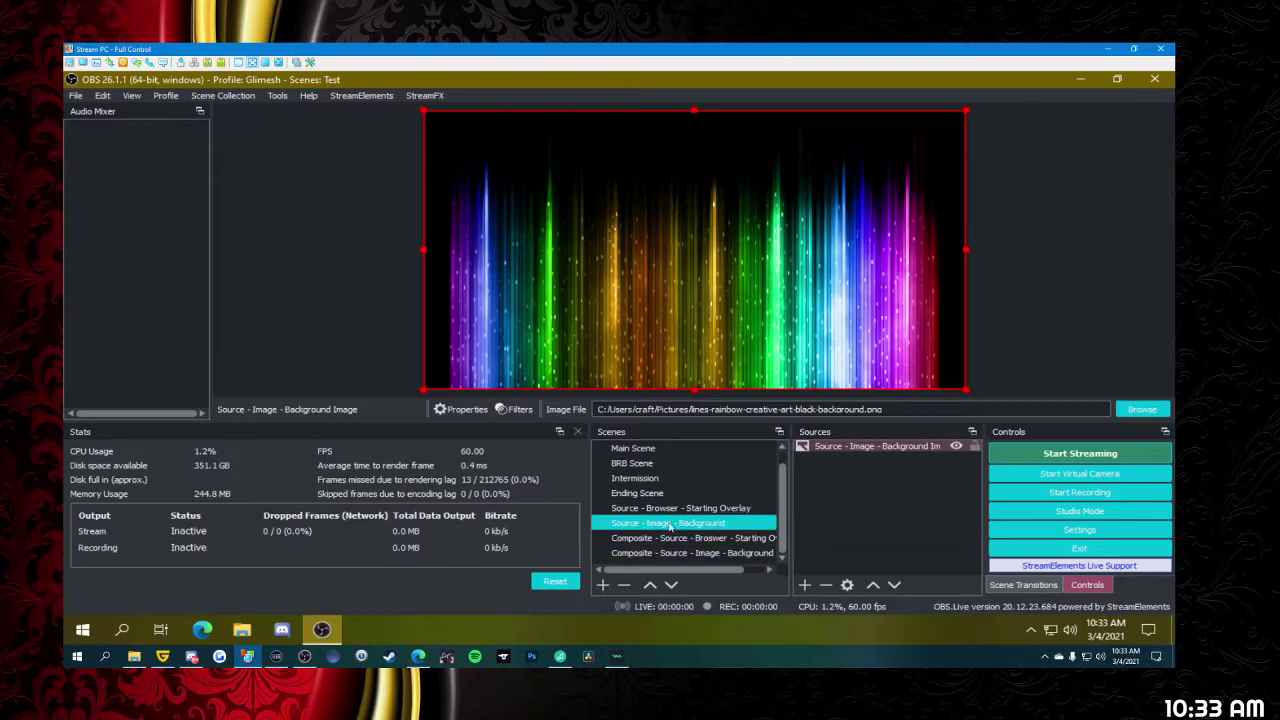
{"action": "left_click", "coordinate": [690, 553]}
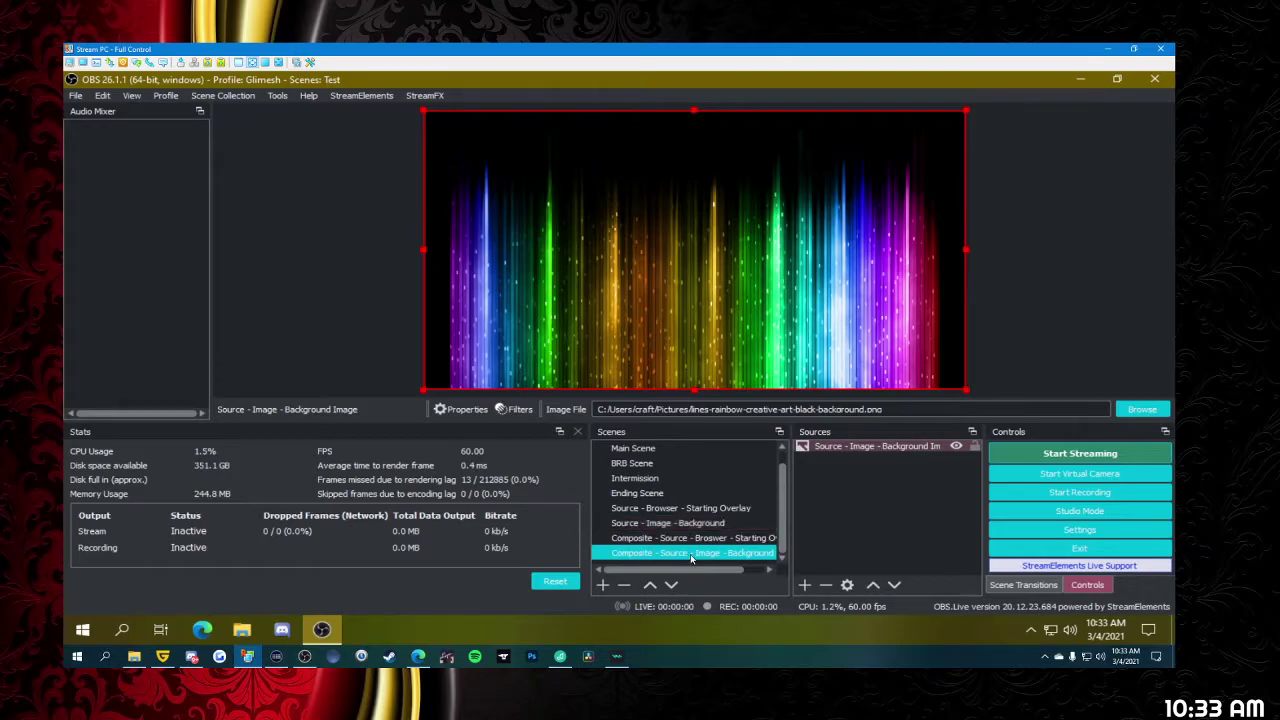
- Nest the existing Composite - Source - Image - Background scene as a Scene source in the Main Scene
{"action": "left_click", "coordinate": [634, 450]}
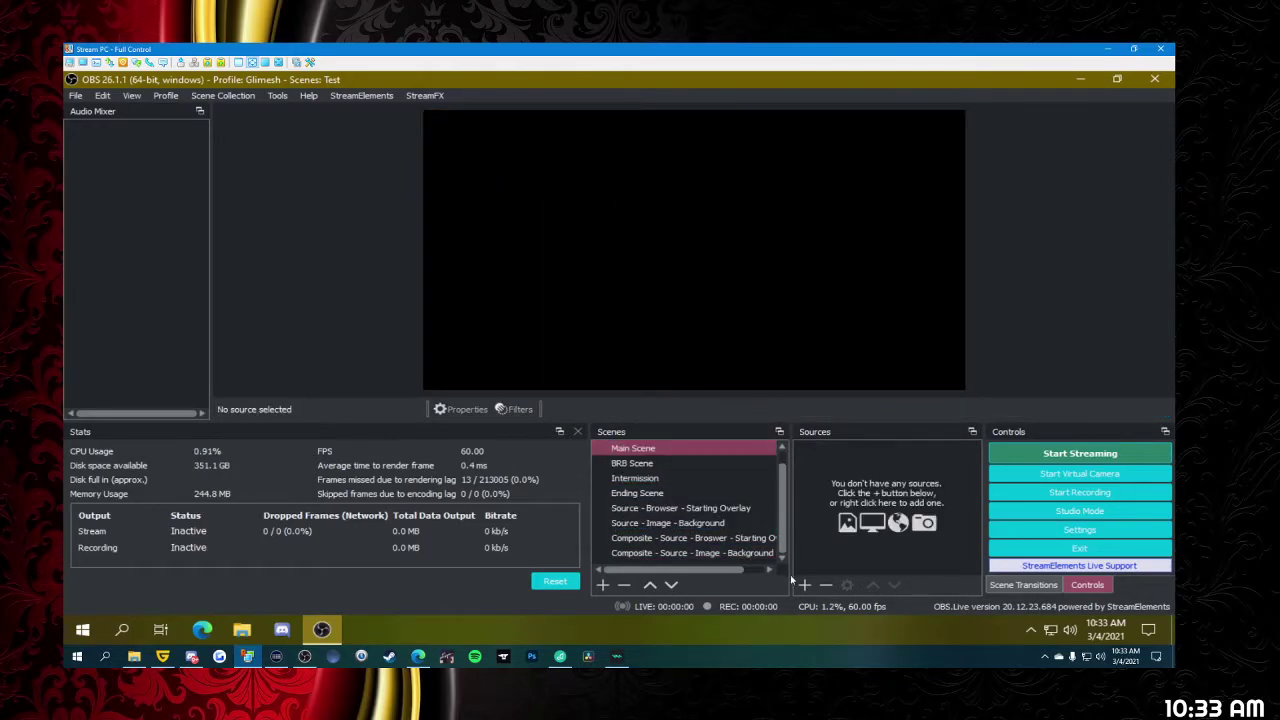
{"action": "left_click", "coordinate": [804, 585]}
{"action": "left_click", "coordinate": [838, 413]}
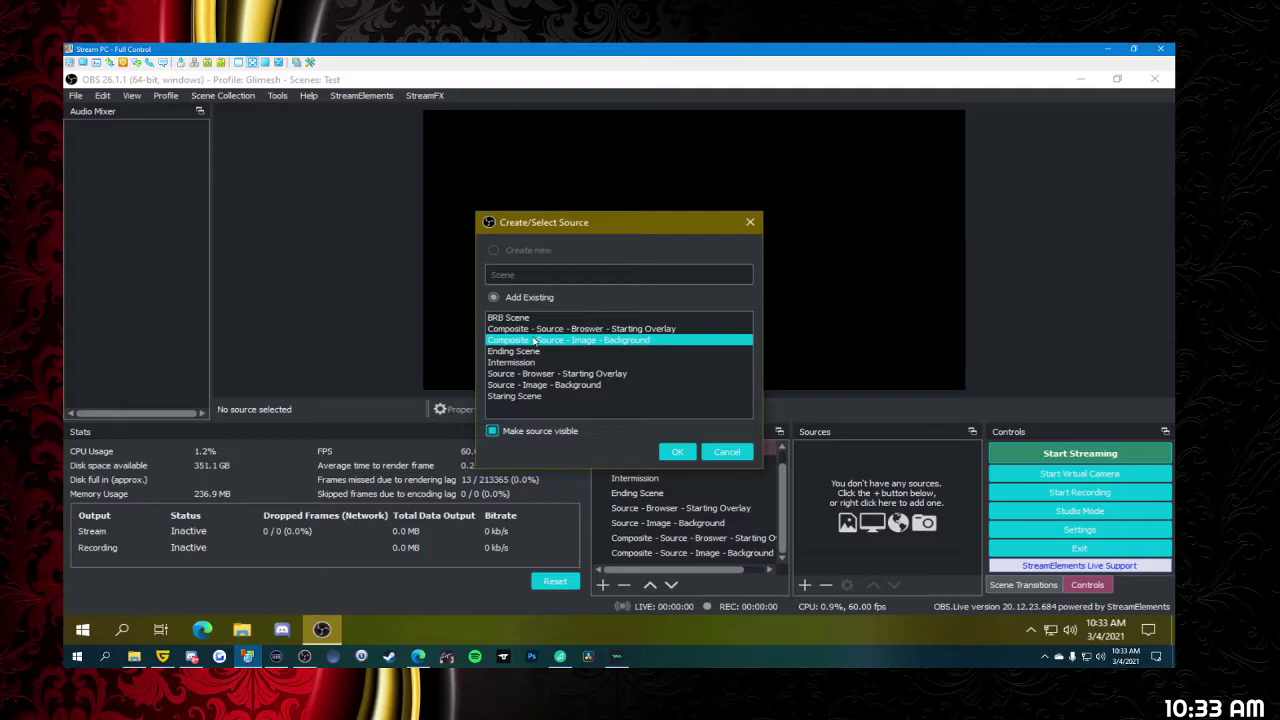
{"action": "left_click", "coordinate": [560, 343]}
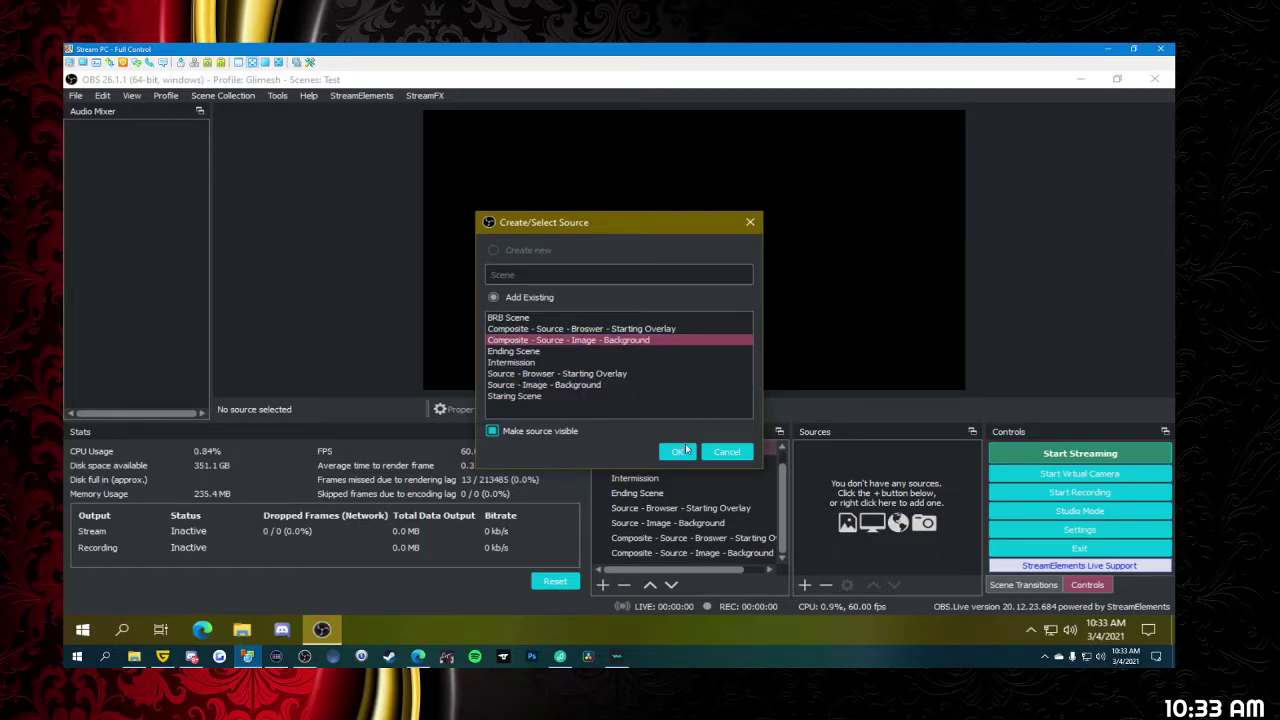
{"action": "left_click", "coordinate": [677, 452]}
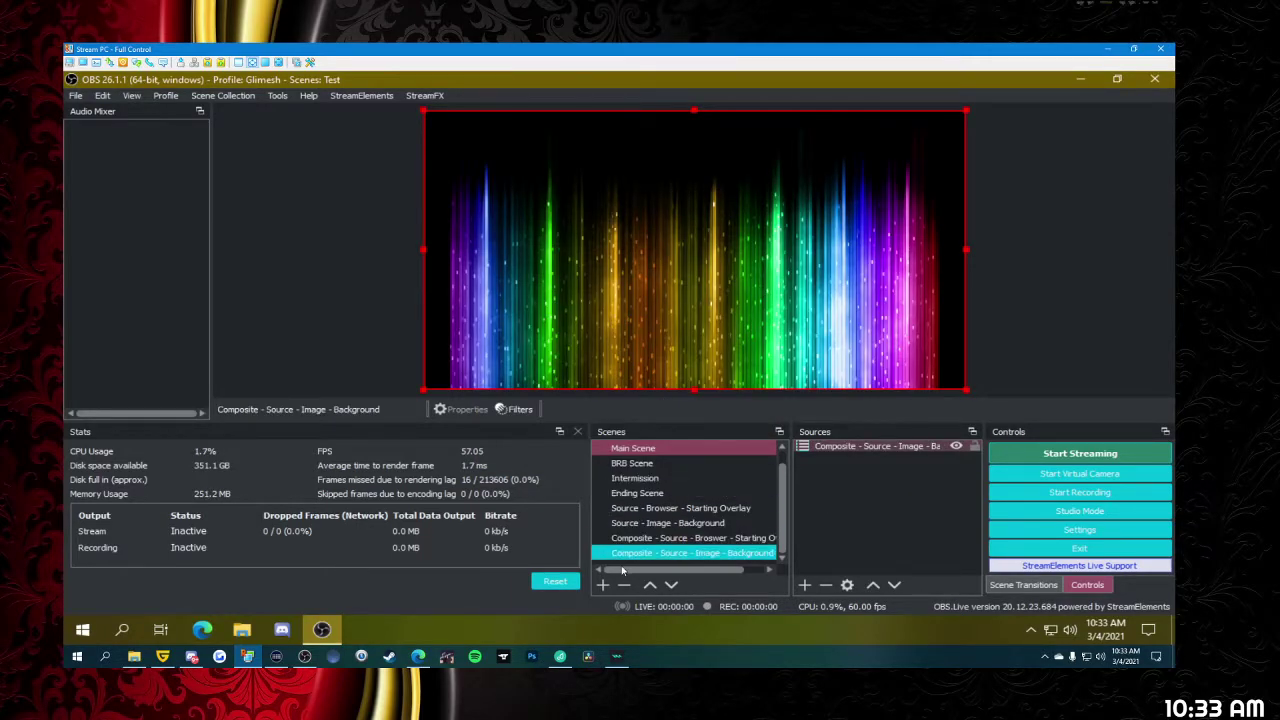
- Add a scene named "Source - Camera"
{"action": "left_click", "coordinate": [603, 584]}
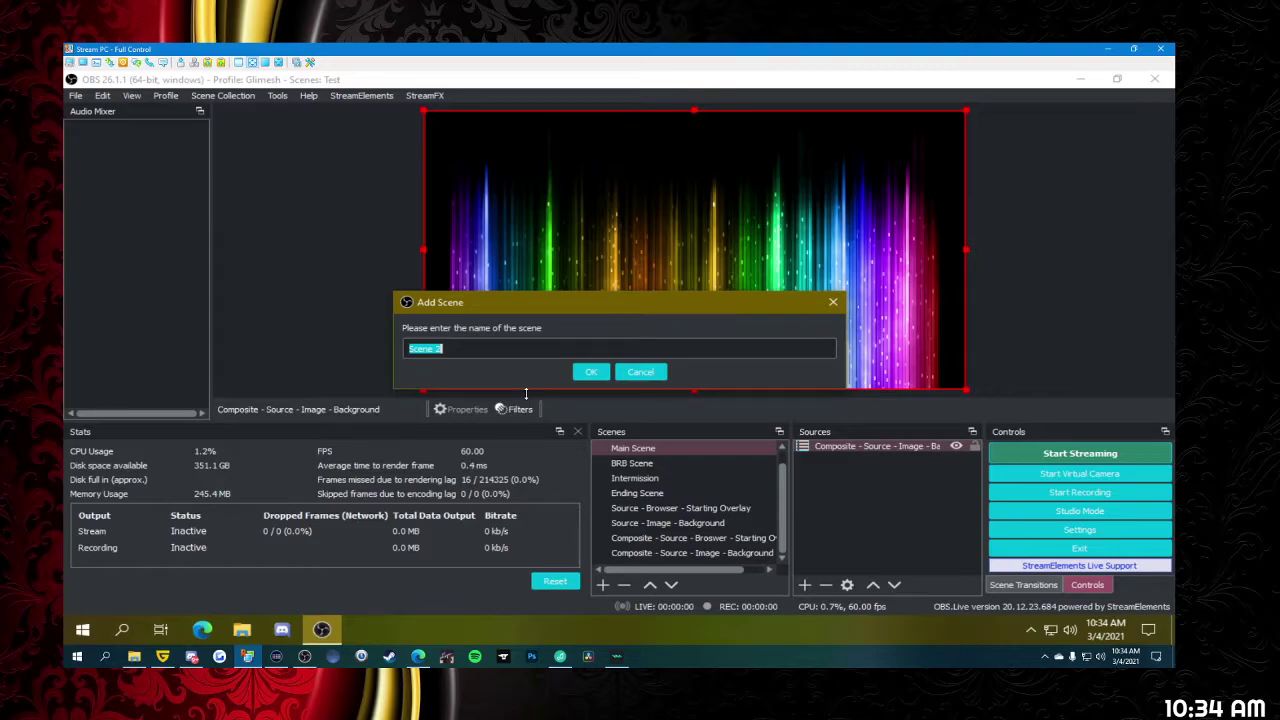
{"action": "type", "text": "Camera"}
{"action": "left_click", "coordinate": [591, 371]}
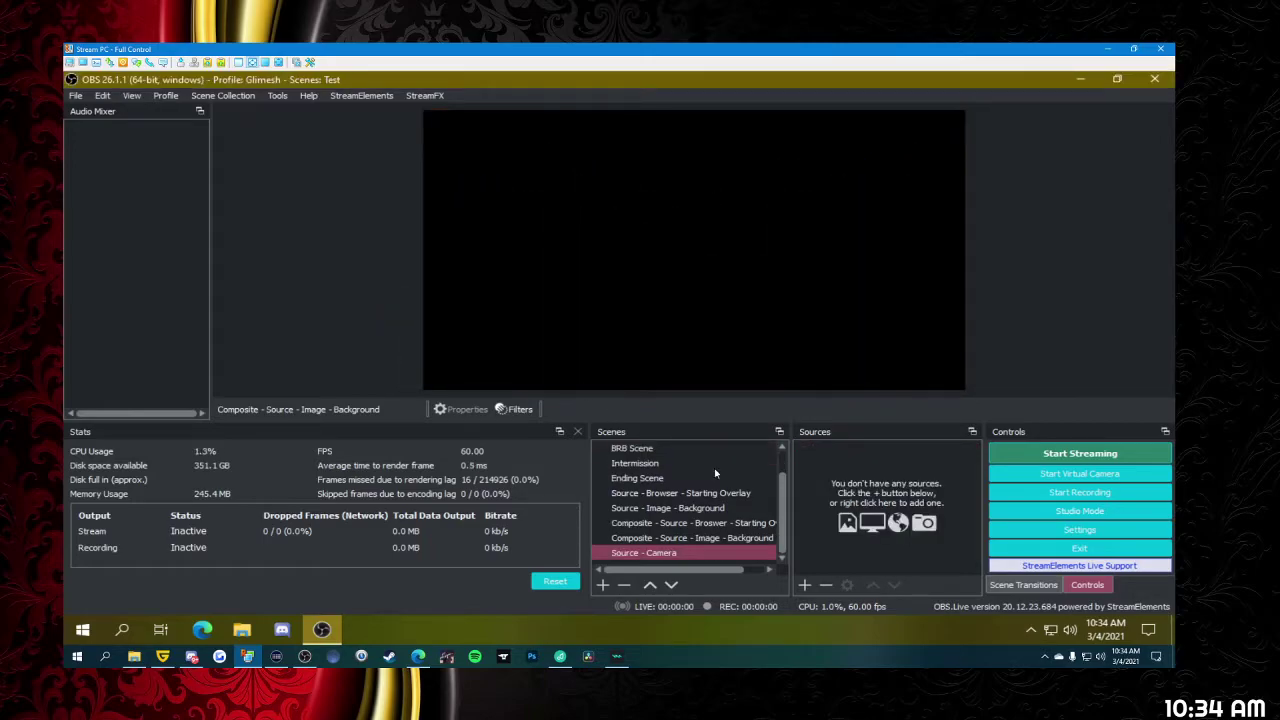
- Add a new Video Capture Device source named "Camera" to the Source - Camera scene
{"action": "left_click", "coordinate": [804, 584]}
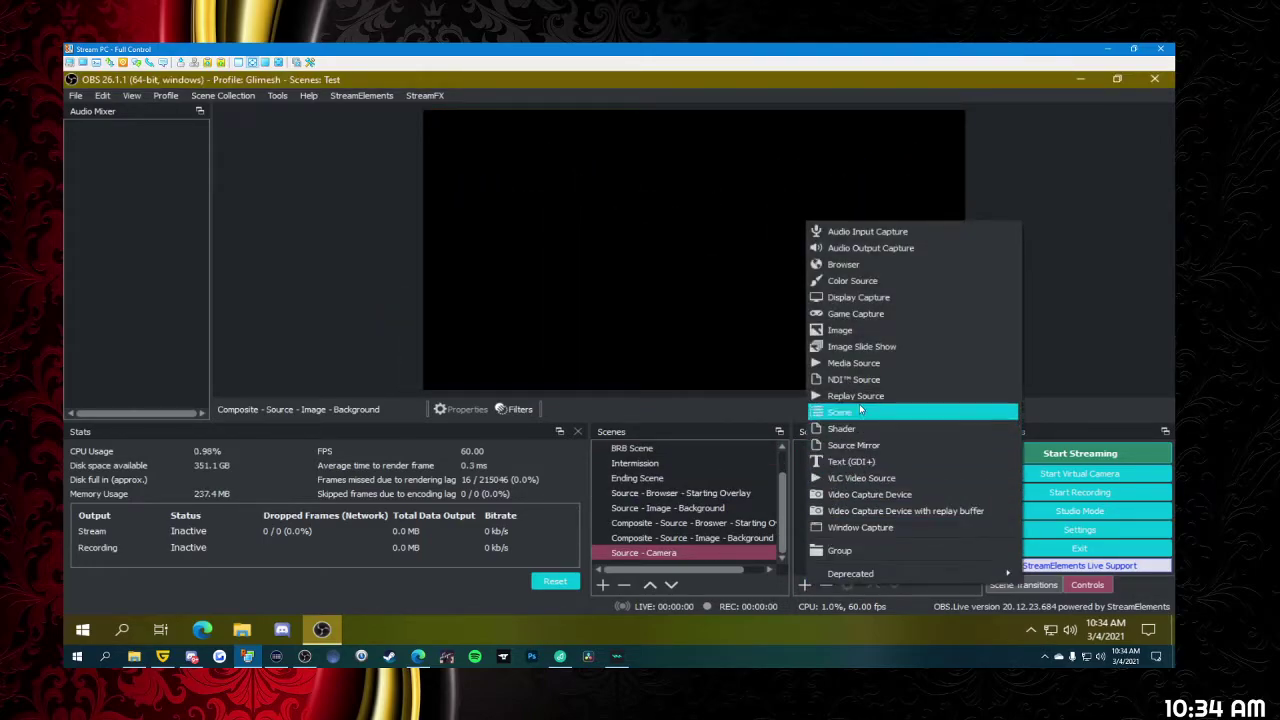
{"action": "left_click", "coordinate": [878, 498]}
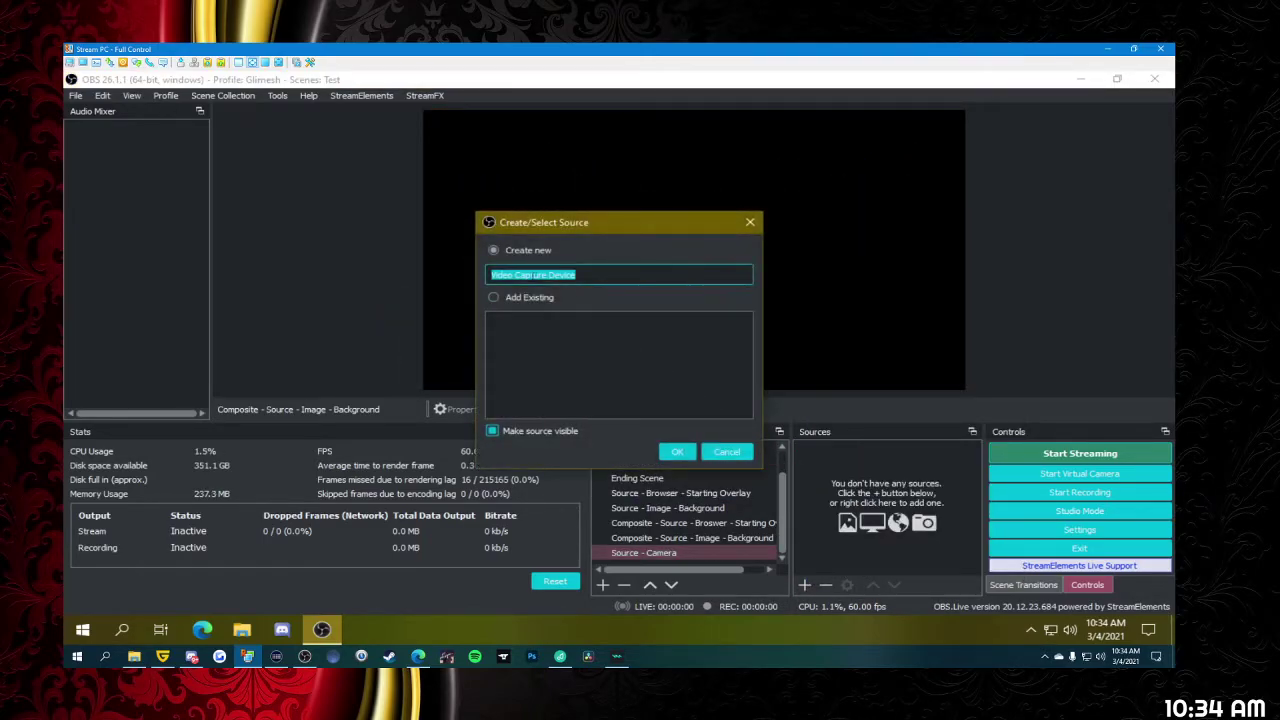
{"action": "type", "text": "Ca"}
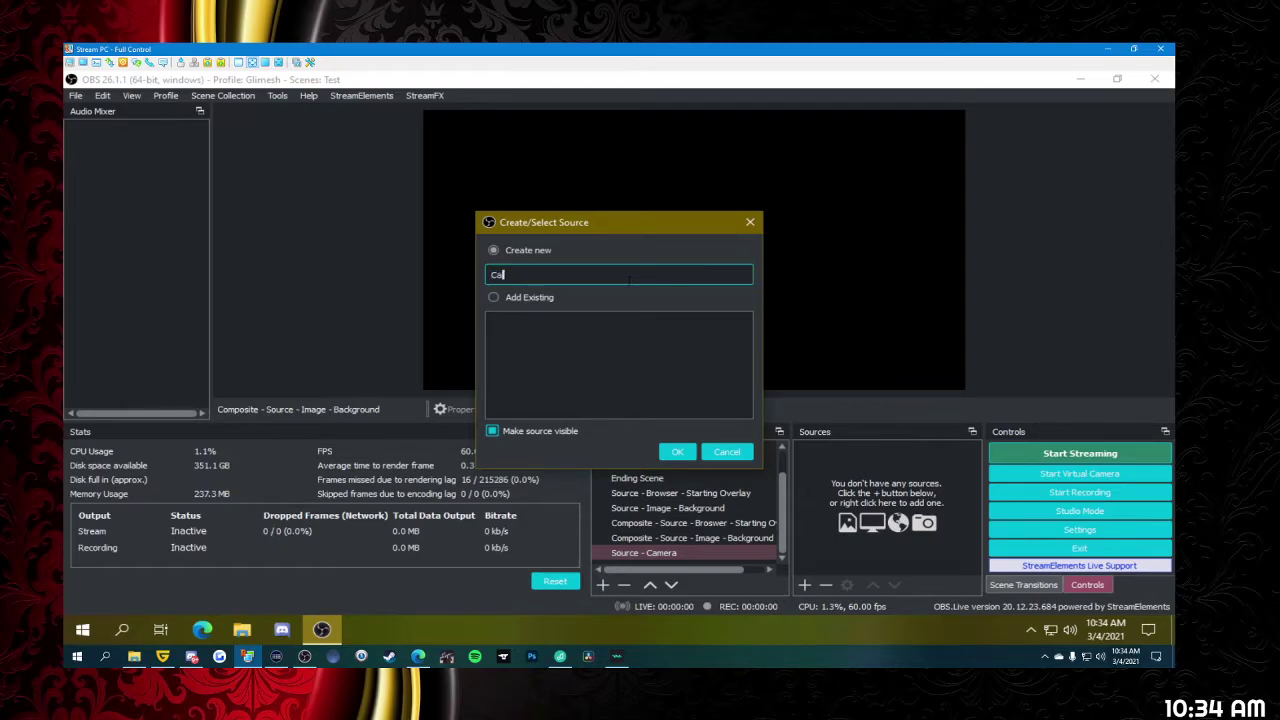
{"action": "type", "text": "mera"}
{"action": "left_click", "coordinate": [677, 451]}
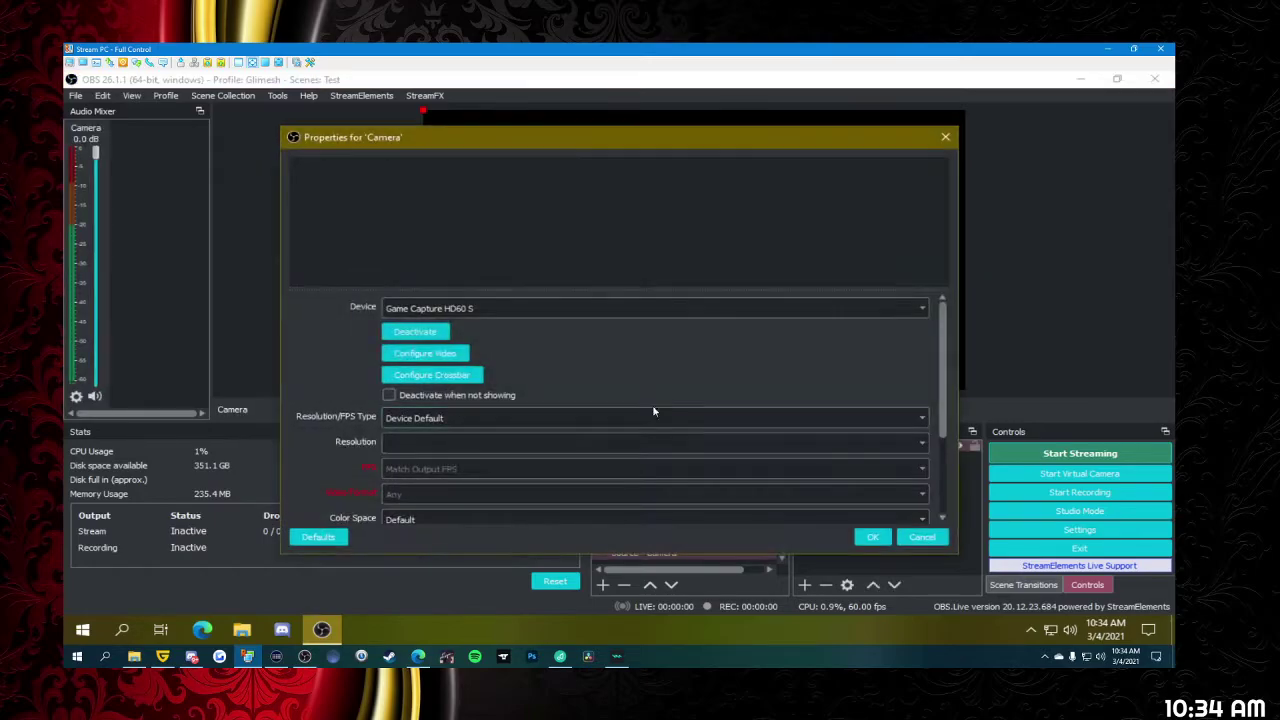
- Set the Camera source's device to Microsoft LifeCam Studio(TM), accept its properties and move the picture near the middle of the canvas
{"action": "left_click", "coordinate": [425, 354]}
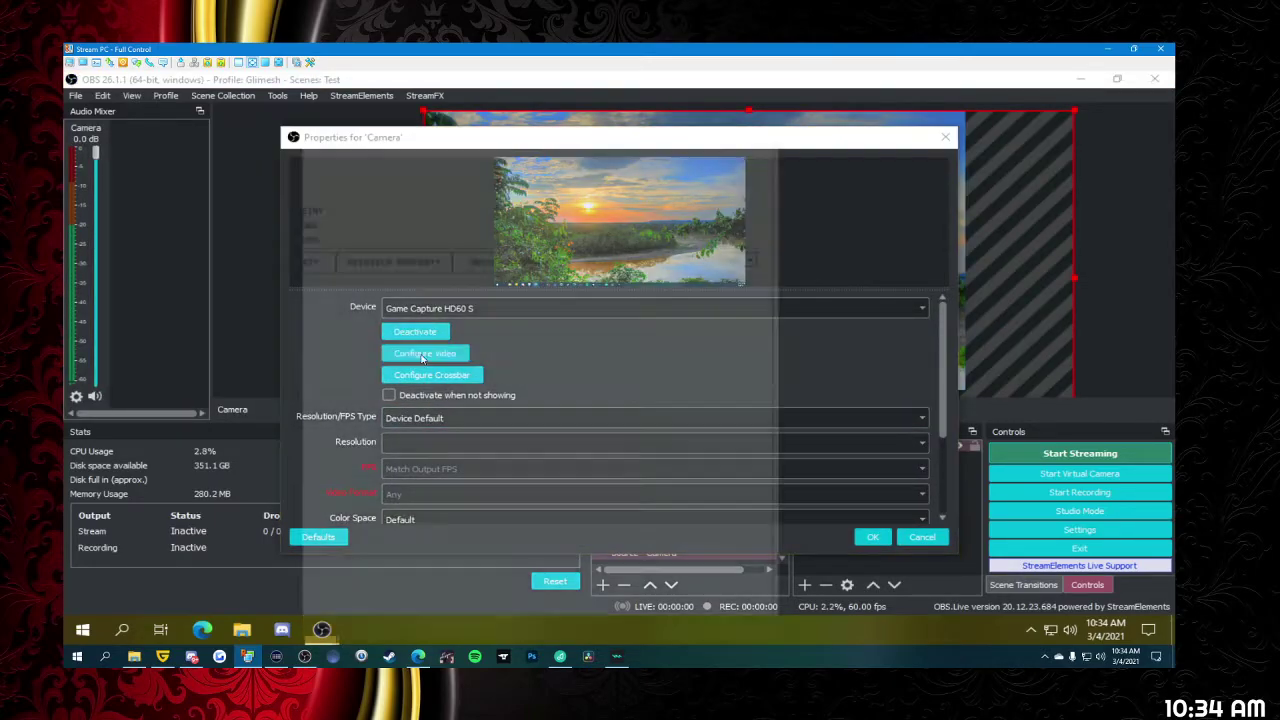
{"action": "left_click", "coordinate": [779, 82]}
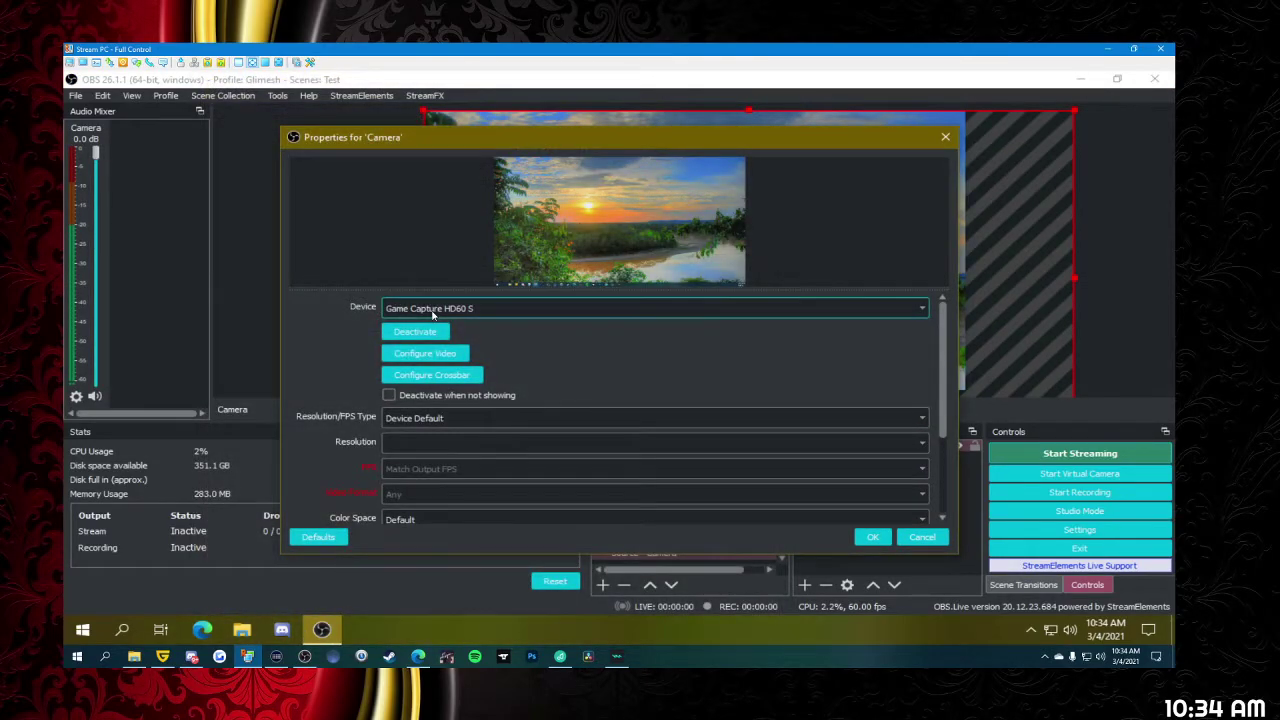
{"action": "left_click", "coordinate": [432, 309]}
{"action": "left_click", "coordinate": [440, 333]}
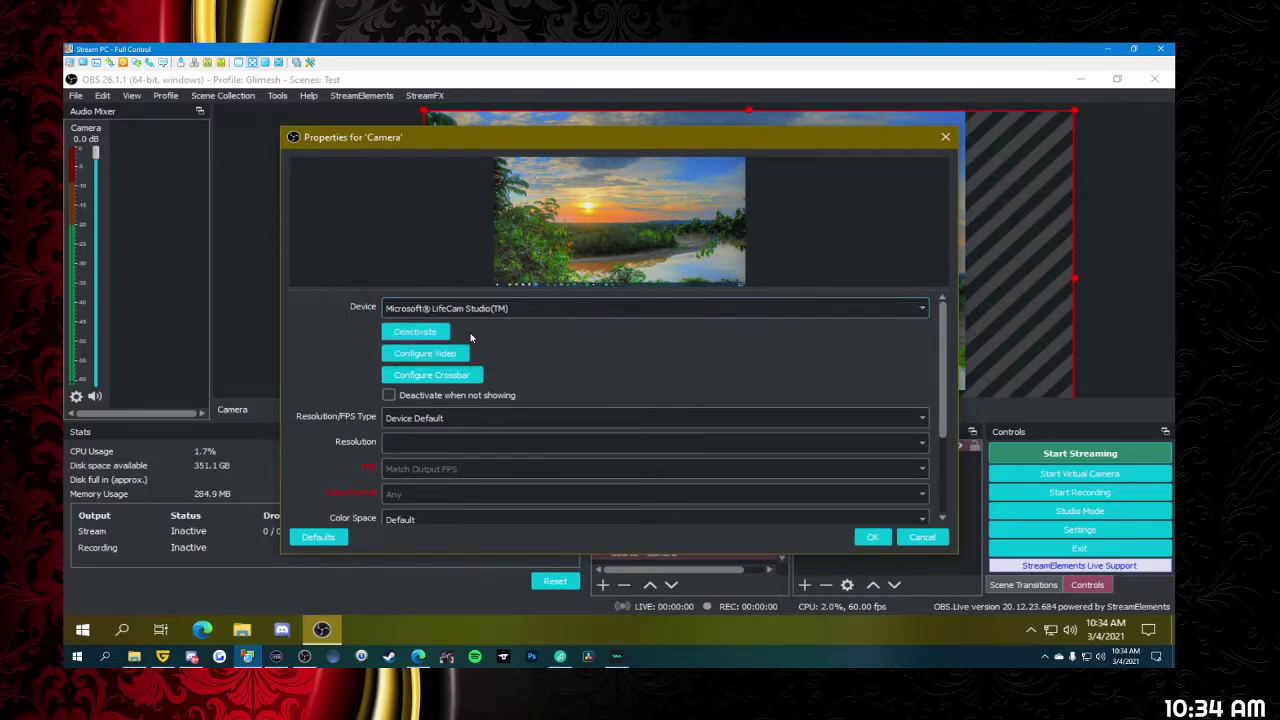
{"action": "left_click", "coordinate": [872, 537]}
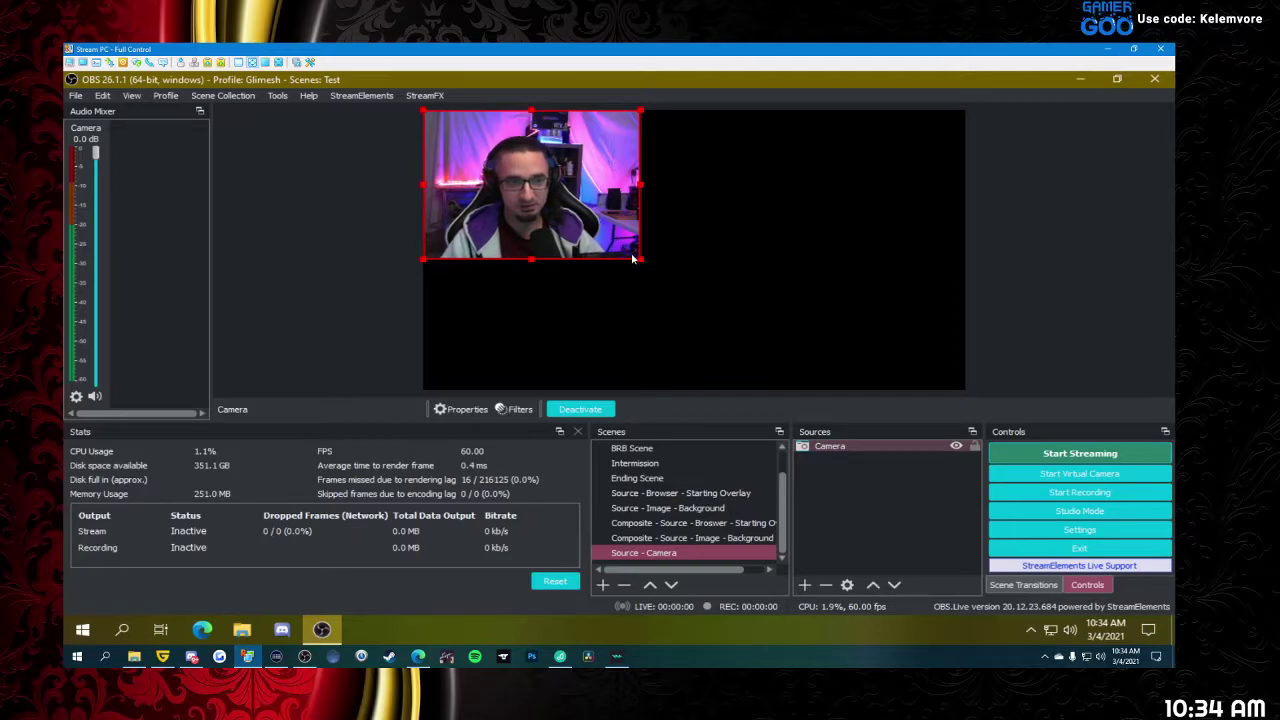
{"action": "left_click", "coordinate": [511, 178]}
{"action": "left_click_drag", "start_coordinate": [511, 178], "coordinate": [674, 233]}
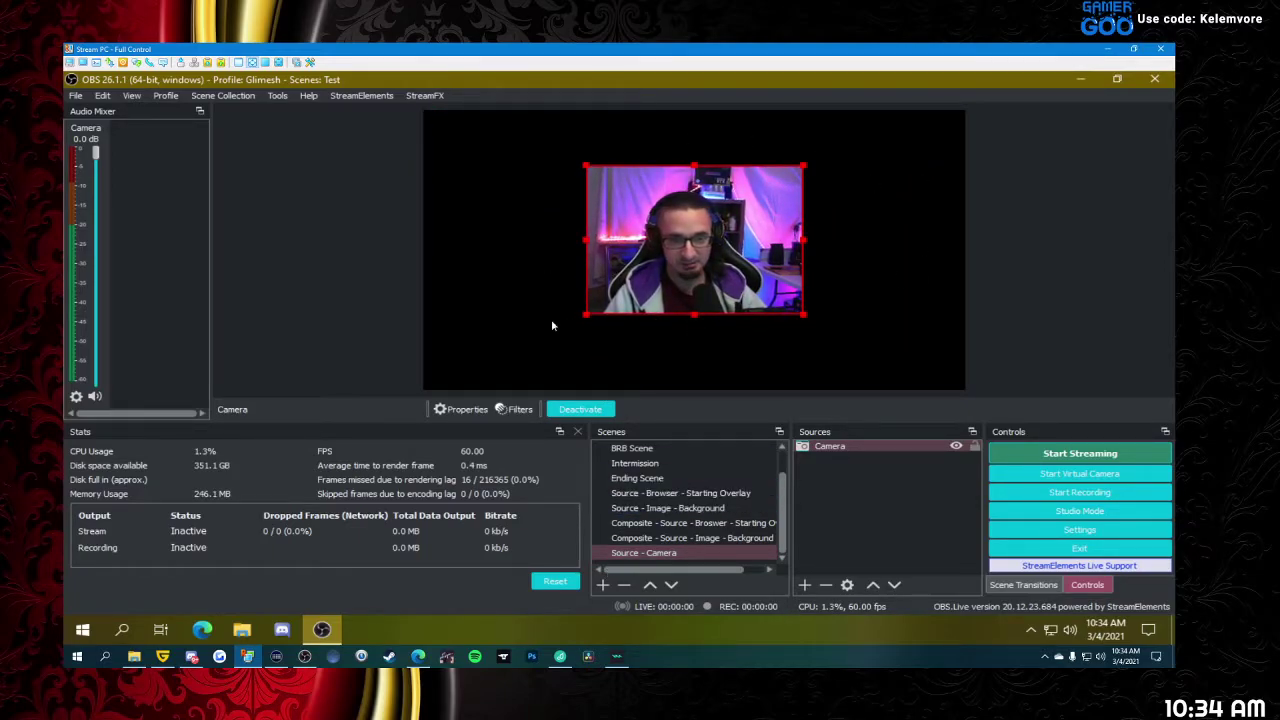
- Add a scene named "Composite - Source - Camera"
{"action": "left_click", "coordinate": [600, 587]}
{"action": "type", "text": "Composite "}
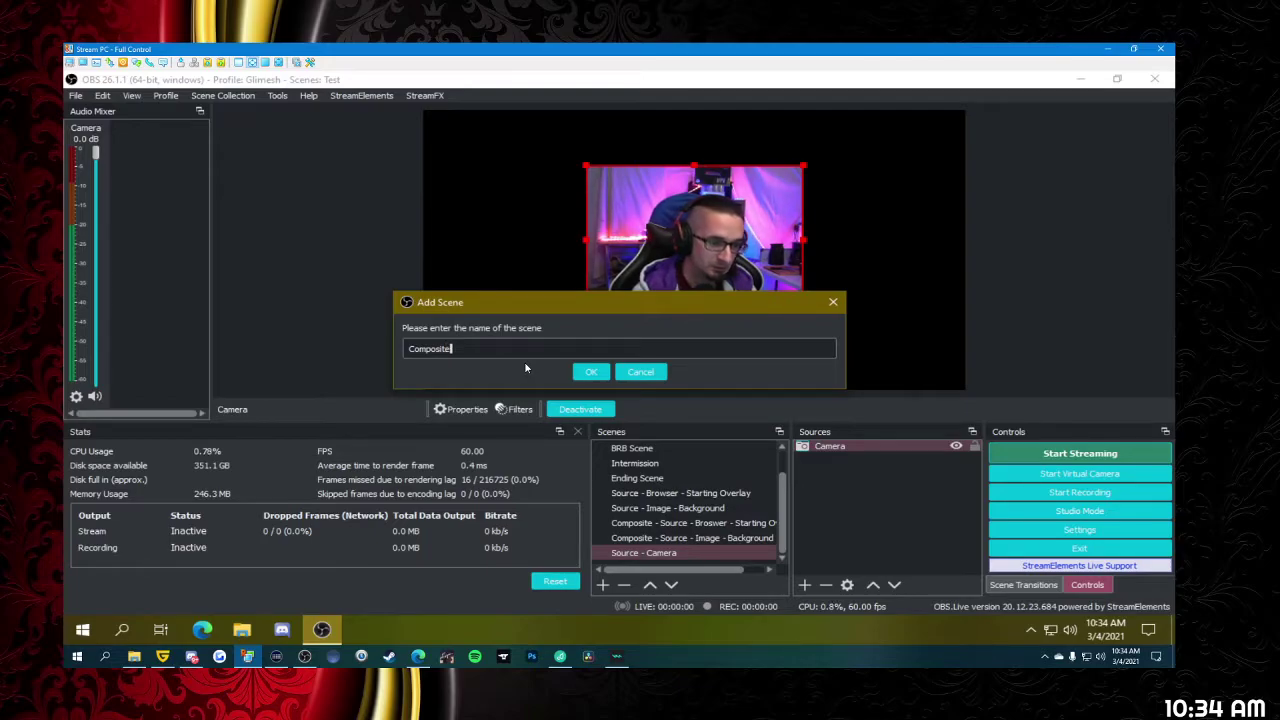
{"action": "type", "text": "- Source "}
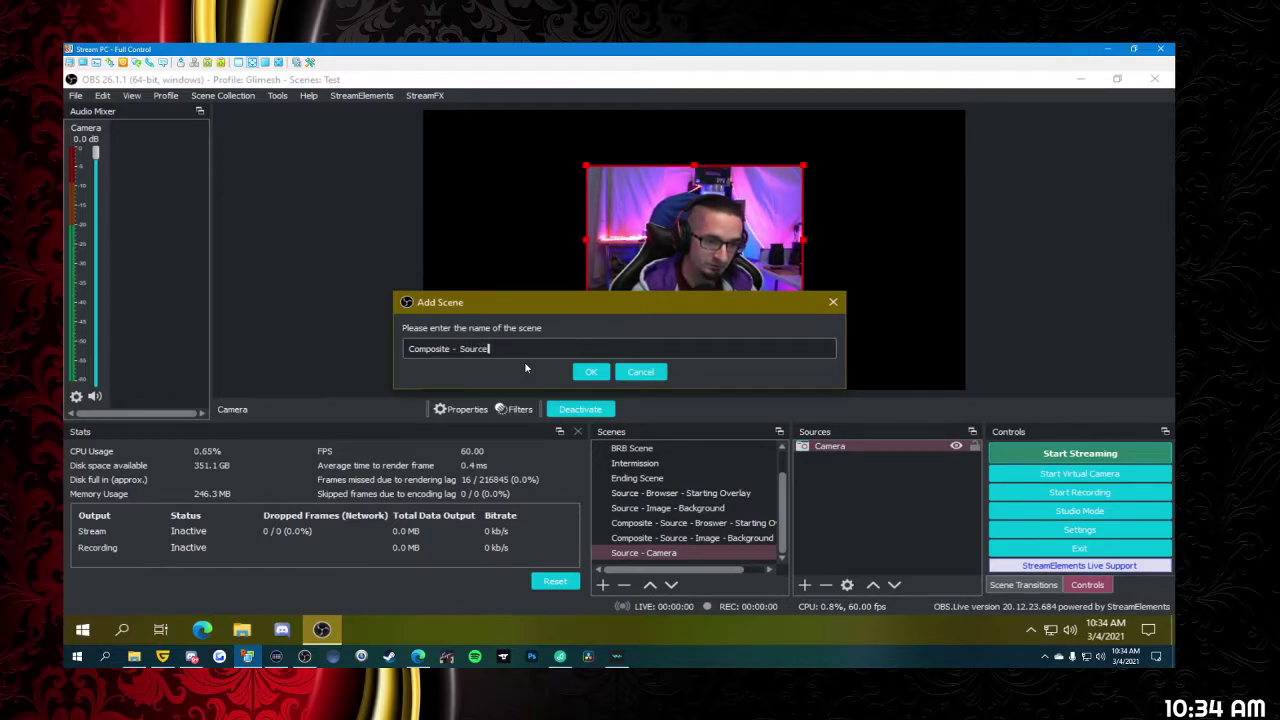
{"action": "type", "text": "- Camera"}
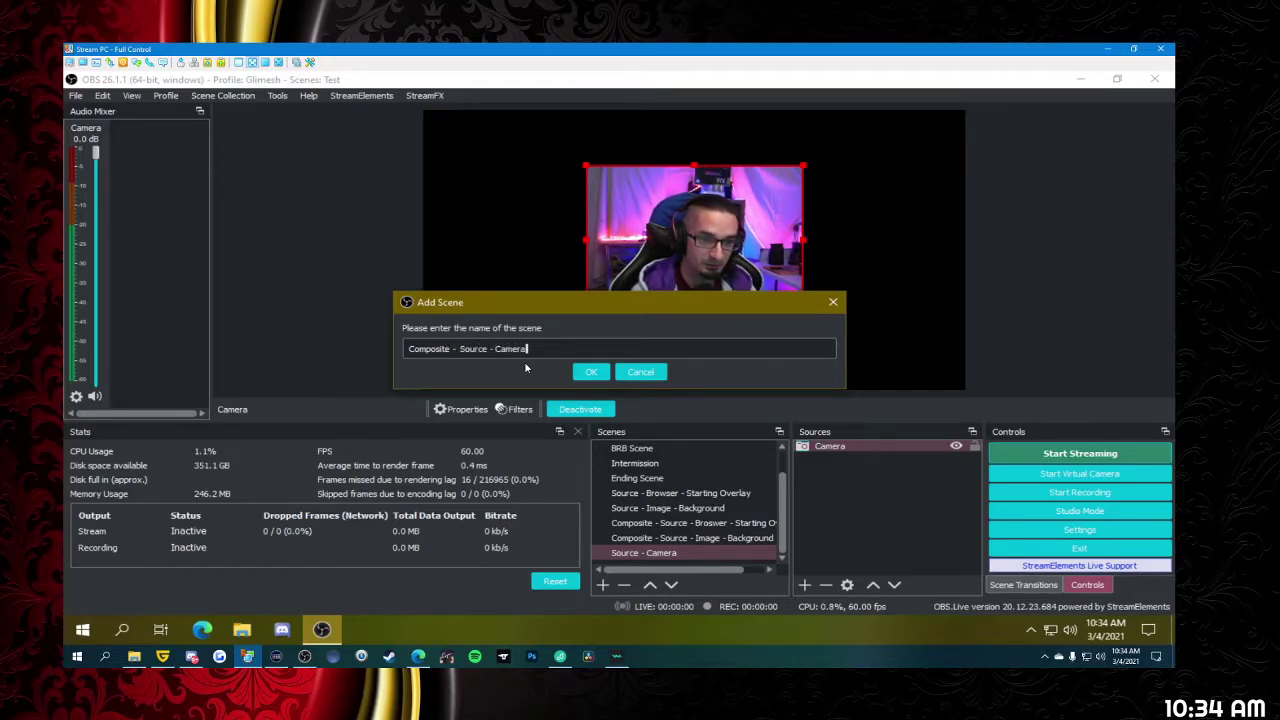
{"action": "left_click", "coordinate": [590, 372]}
- Add the existing Camera video capture source to the Composite - Source - Camera scene and move it near the middle of the canvas
{"action": "left_click", "coordinate": [804, 585]}
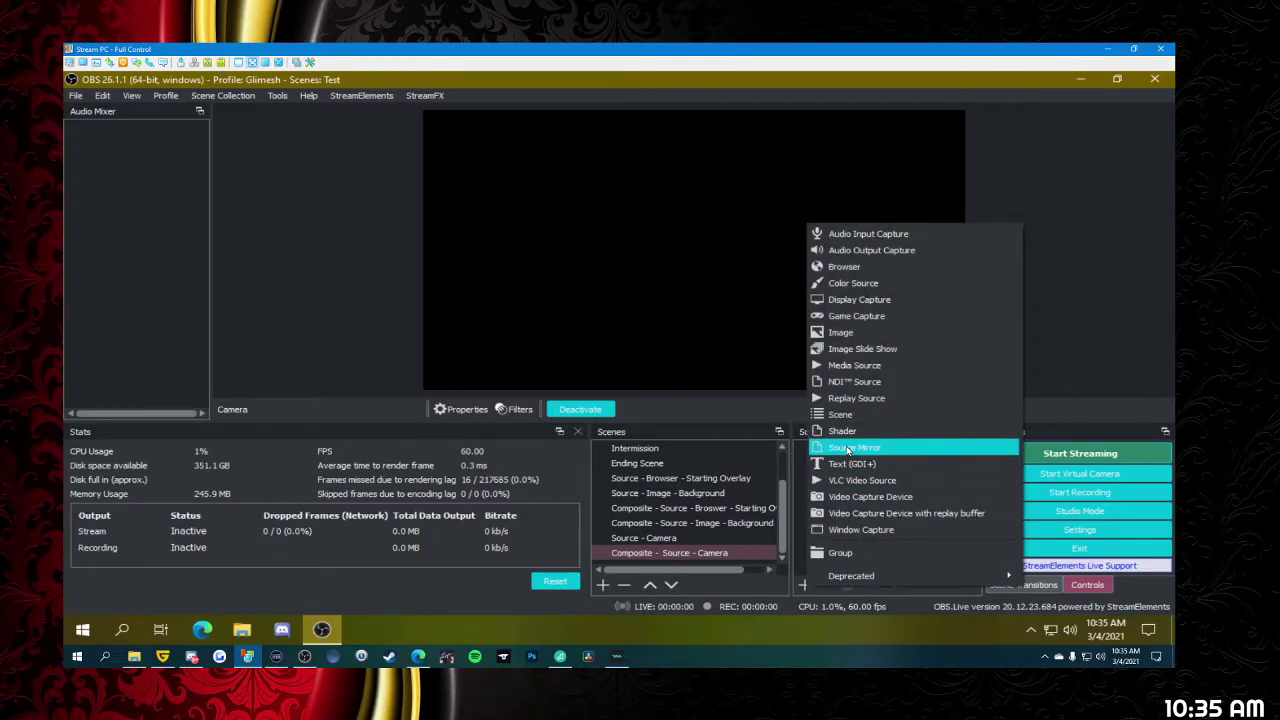
{"action": "left_click", "coordinate": [869, 498]}
{"action": "left_click", "coordinate": [493, 298]}
{"action": "left_click", "coordinate": [505, 318]}
{"action": "left_click", "coordinate": [676, 452]}
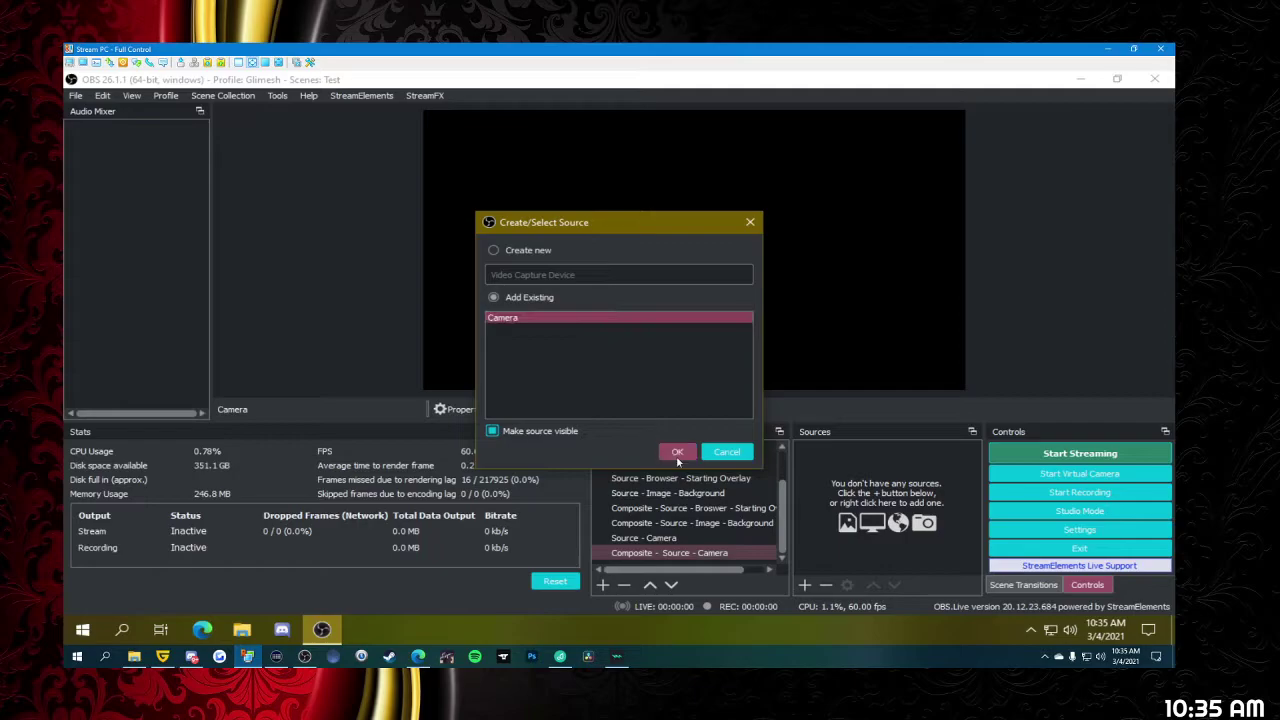
{"action": "left_click_drag", "start_coordinate": [541, 234], "coordinate": [684, 286]}
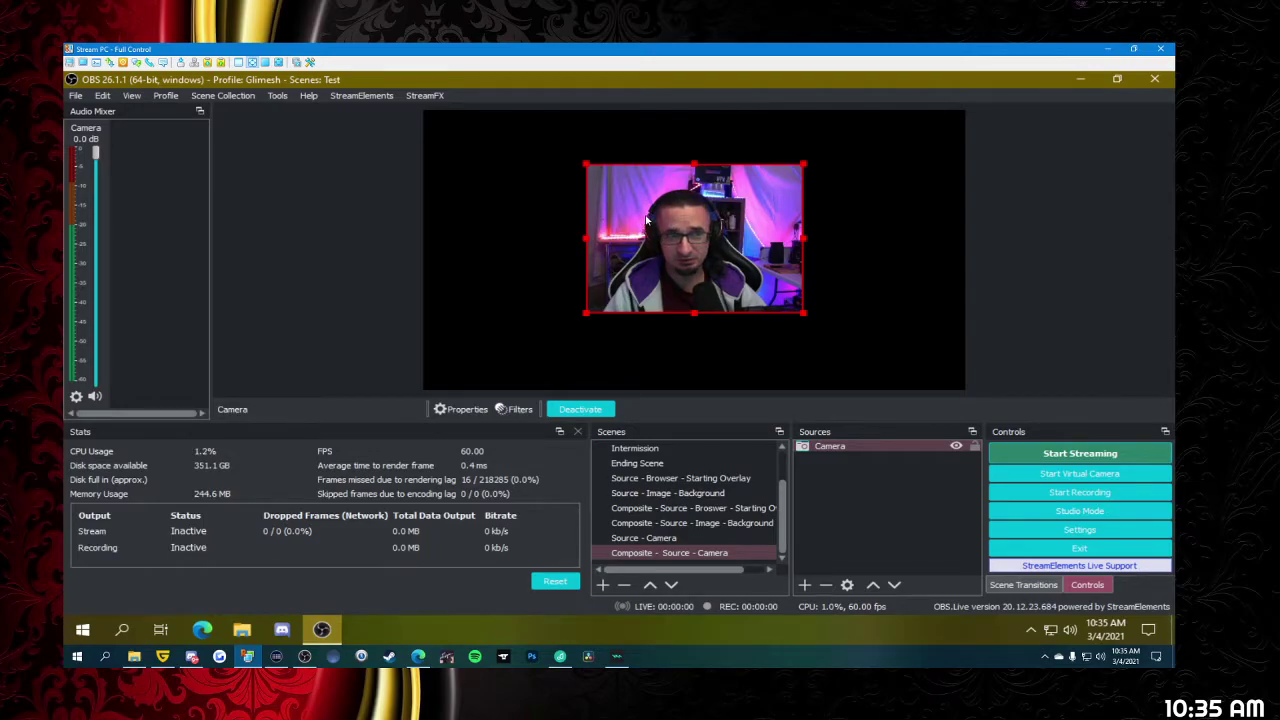
- Move the Source - Camera scene directly below Source - Image - Background and reselect the Composite - Source - Camera scene
{"action": "left_click_drag", "start_coordinate": [640, 538], "coordinate": [633, 525]}
{"action": "left_click", "coordinate": [662, 553]}
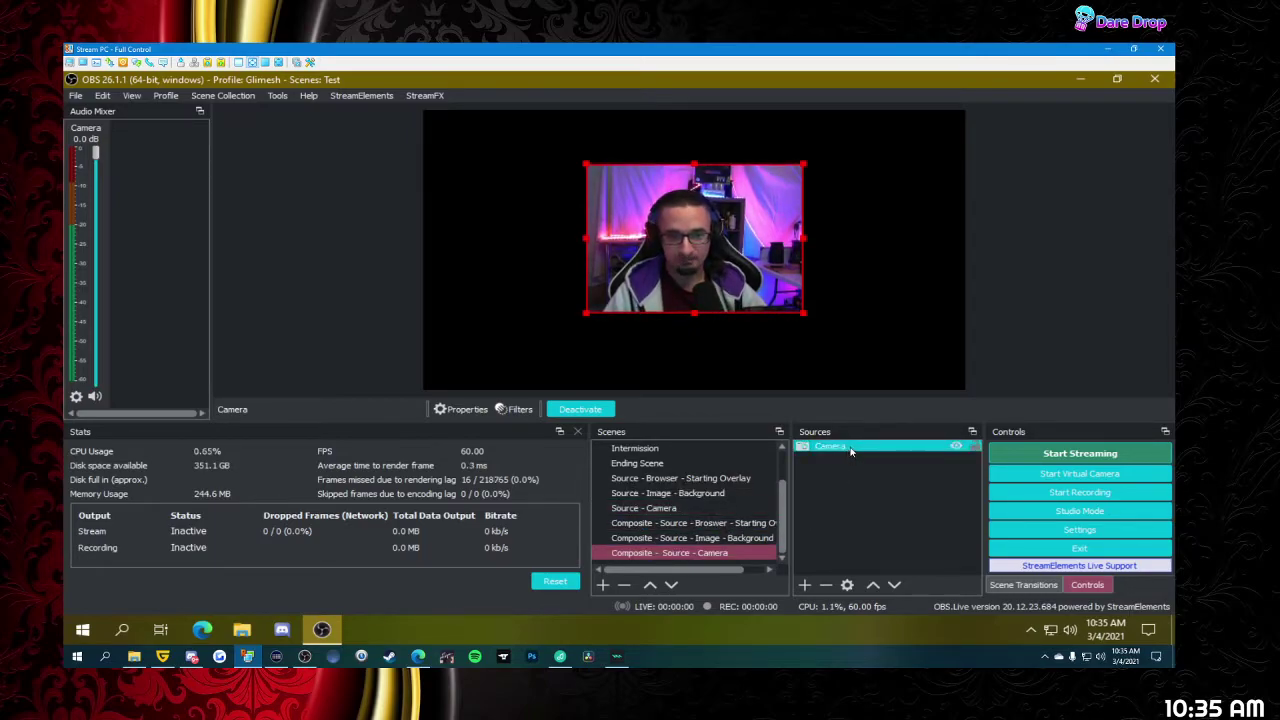
- Compare the Source - Camera and Composite - Source - Camera scenes, and switch to Main Scene
{"action": "left_click", "coordinate": [672, 550]}
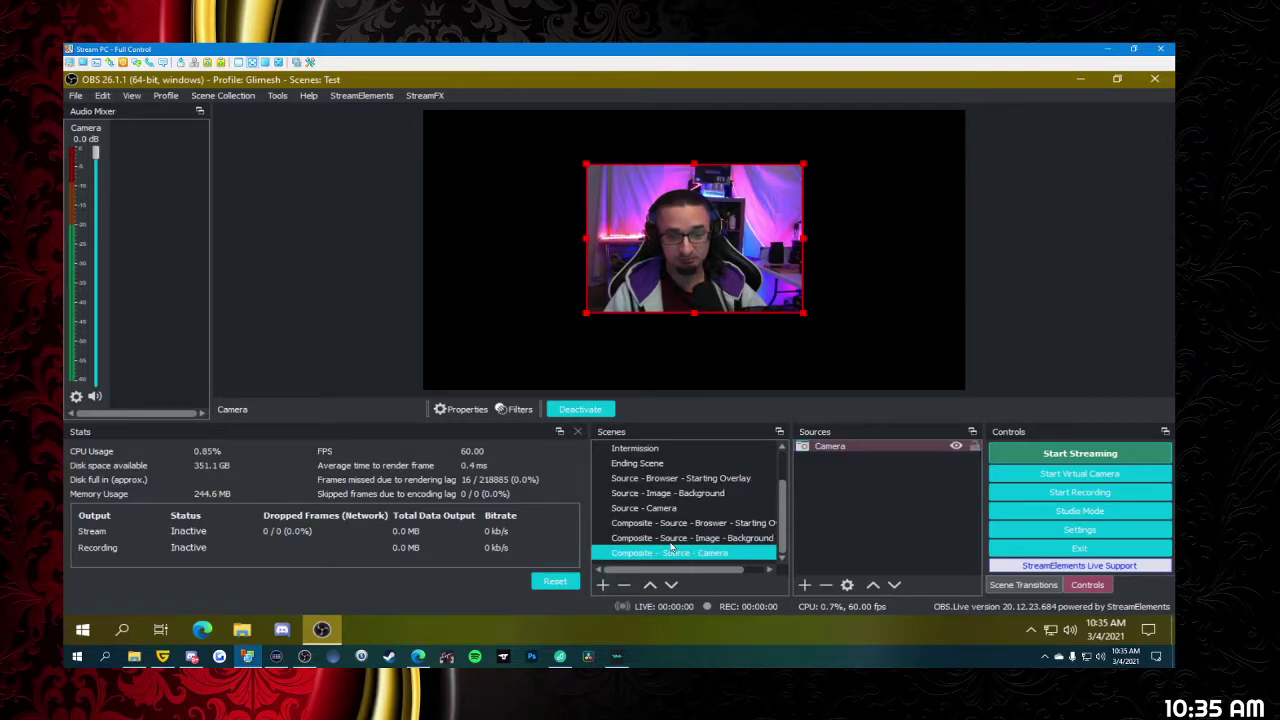
{"action": "left_click", "coordinate": [660, 508]}
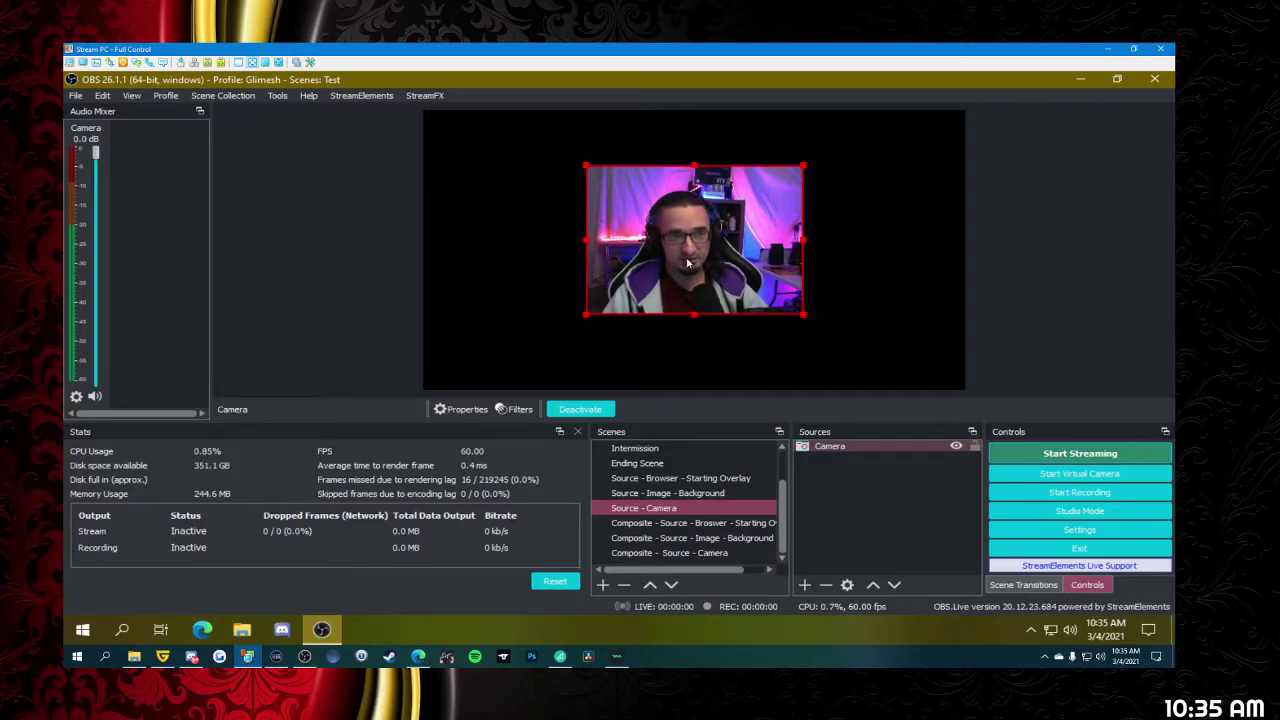
{"action": "left_click", "coordinate": [680, 523]}
{"action": "left_click", "coordinate": [680, 538]}
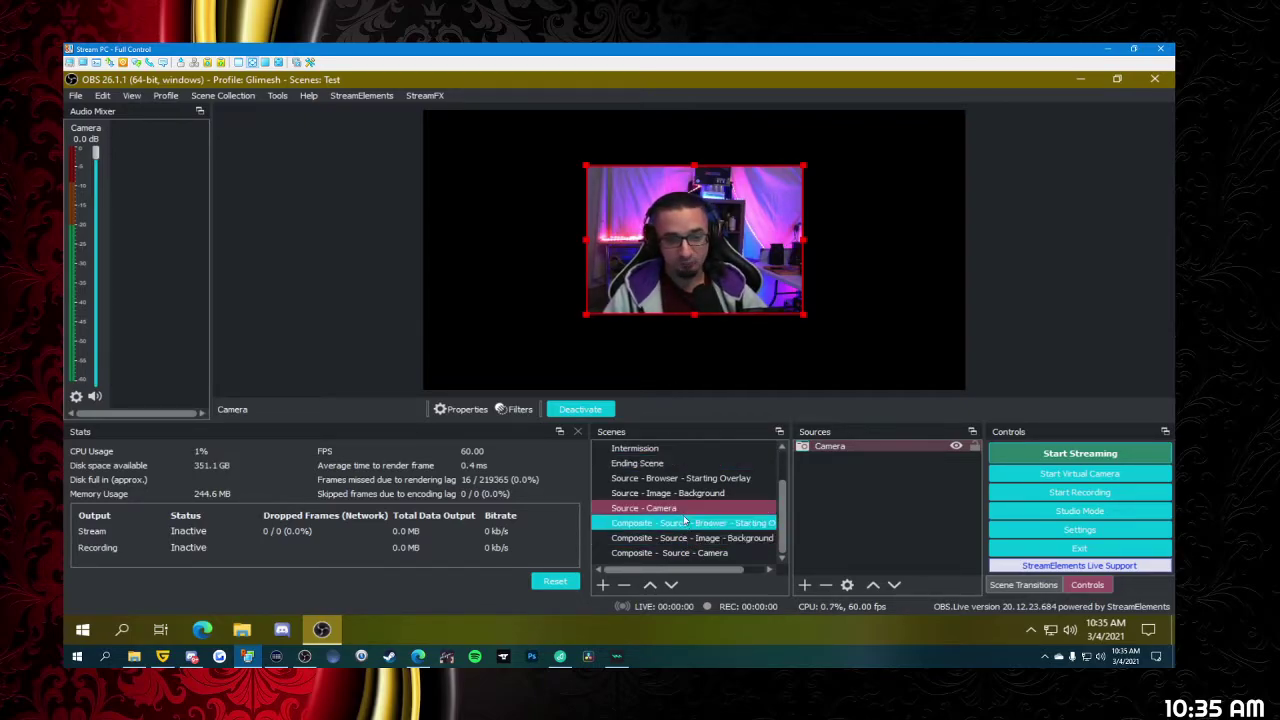
{"action": "left_click", "coordinate": [680, 509]}
{"action": "left_click", "coordinate": [680, 538]}
{"action": "left_click", "coordinate": [660, 553]}
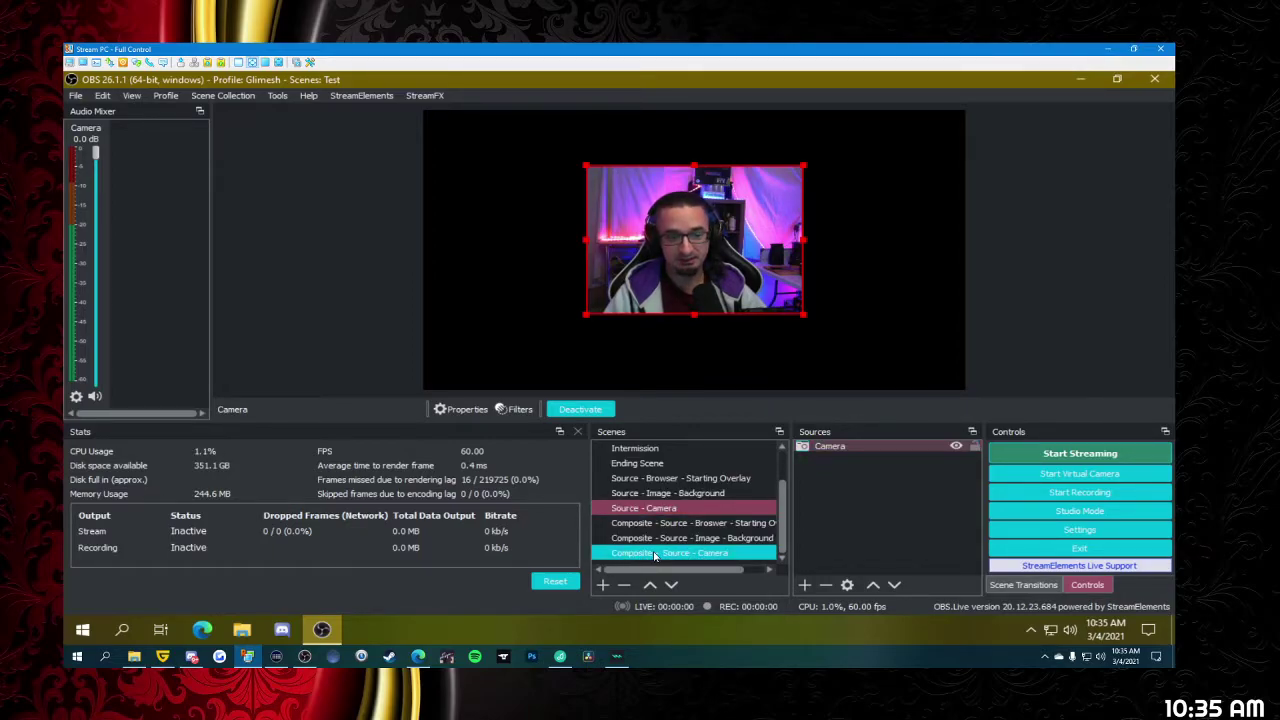
{"action": "left_click", "coordinate": [737, 508]}
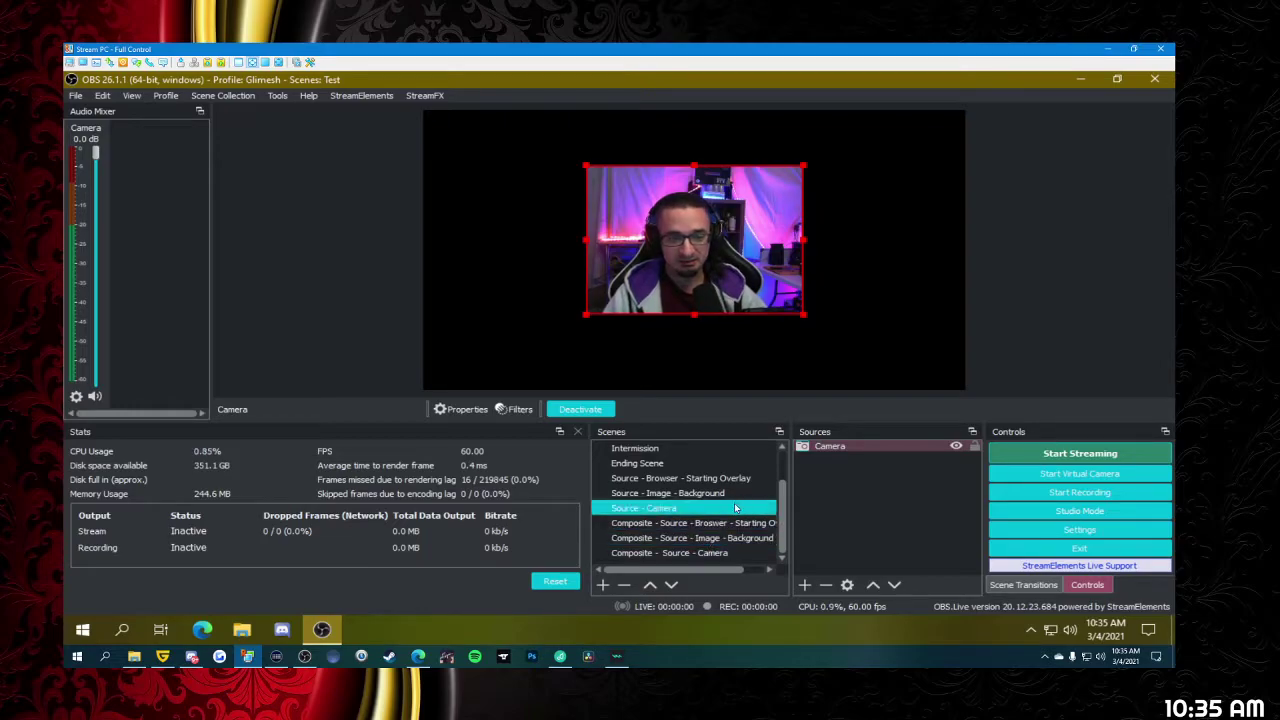
{"action": "left_click", "coordinate": [679, 554]}
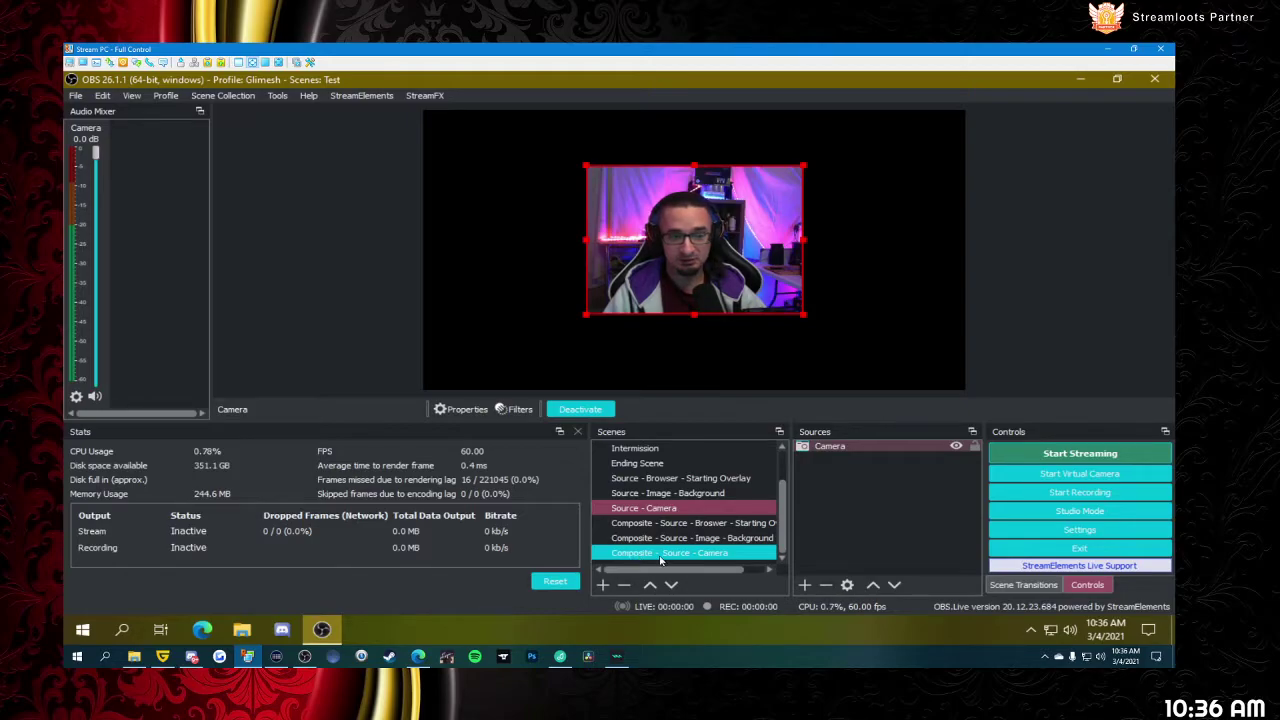
{"action": "left_click", "coordinate": [633, 557]}
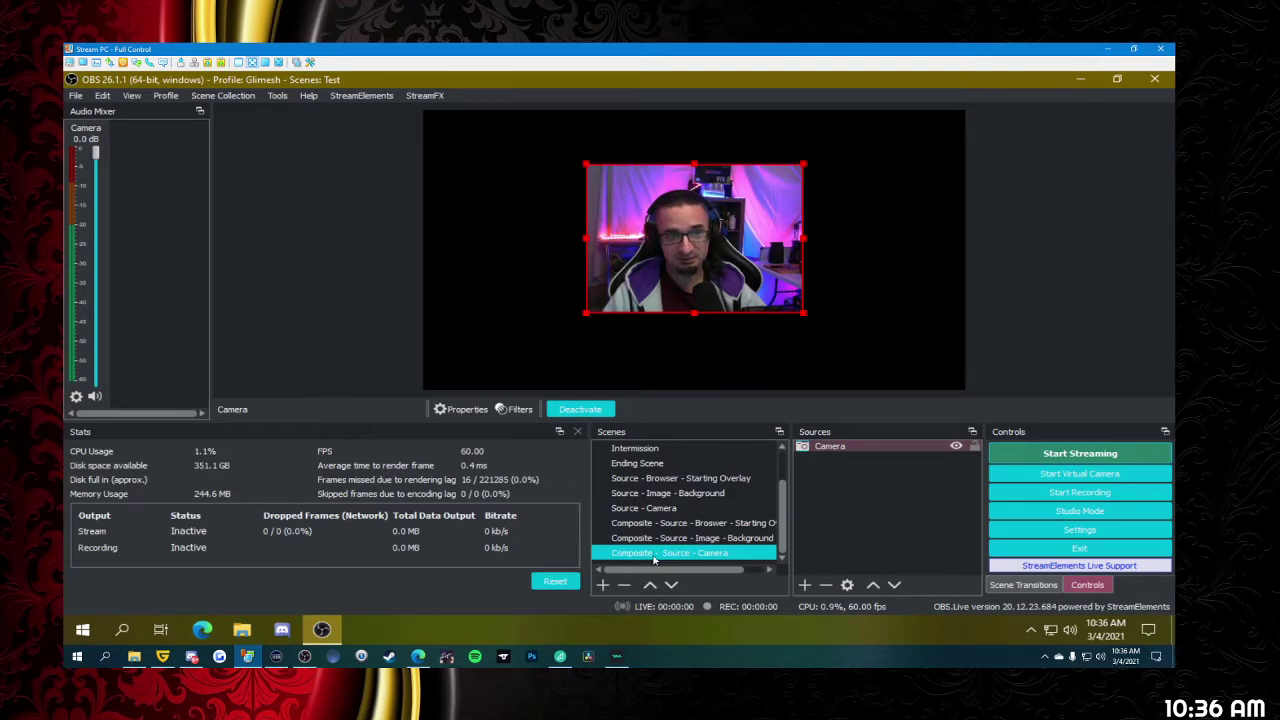
{"action": "left_click_drag", "start_coordinate": [652, 560], "coordinate": [632, 478]}
{"action": "left_click", "coordinate": [603, 584]}
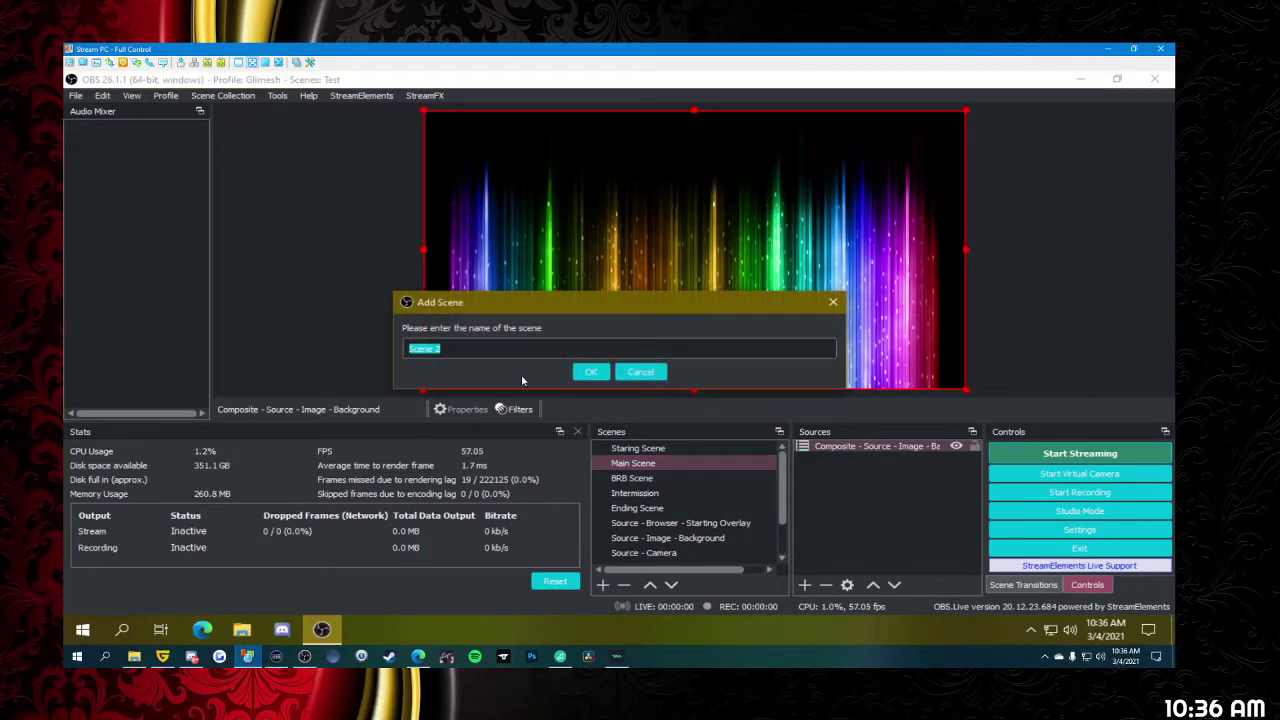
{"action": "type", "text": "S"}
{"action": "key", "text": "BackSpace"}
{"action": "left_click", "coordinate": [641, 371]}
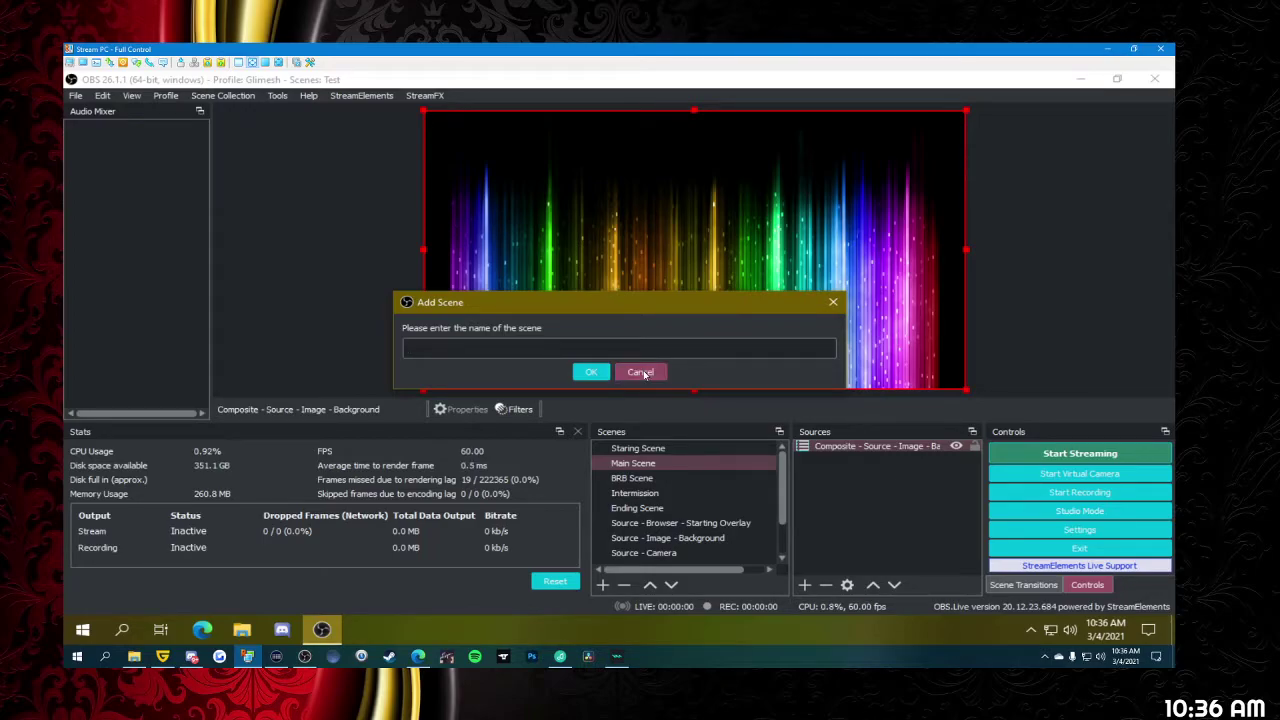
- Add the existing Composite - Source - Camera scene as a scene source in Main Scene
{"action": "left_click", "coordinate": [805, 585]}
{"action": "left_click", "coordinate": [836, 412]}
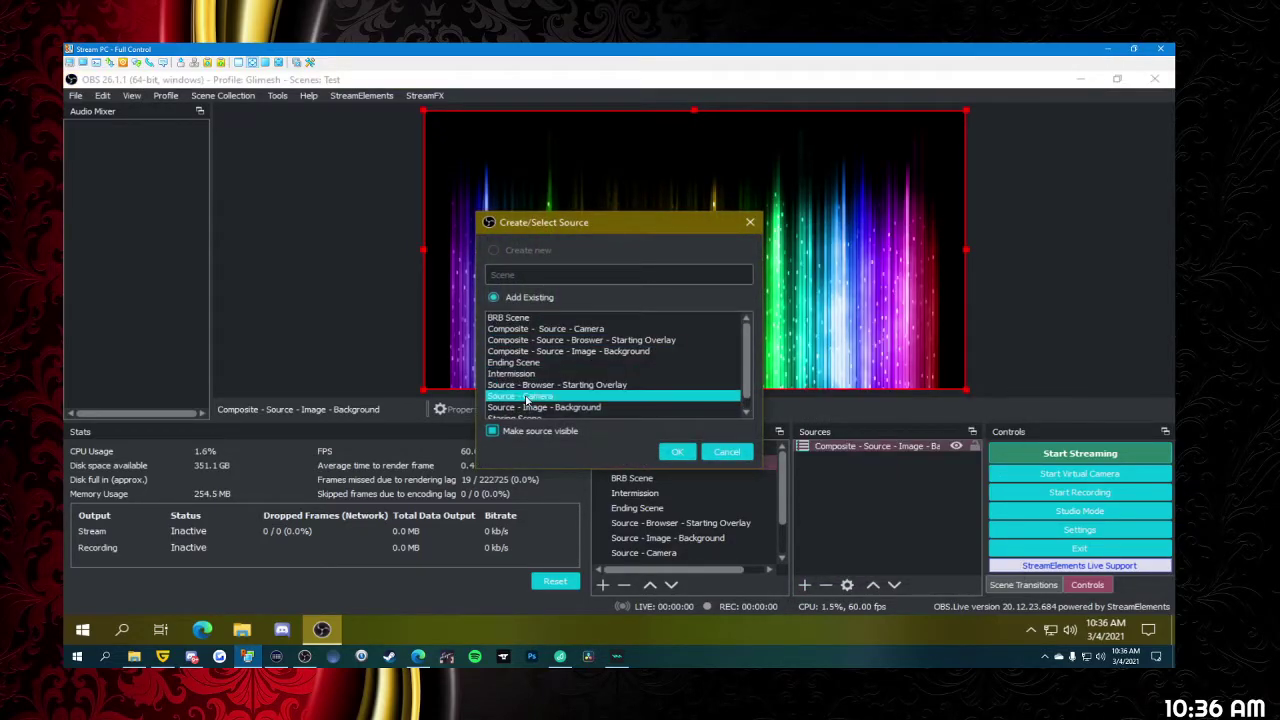
{"action": "left_click", "coordinate": [530, 329]}
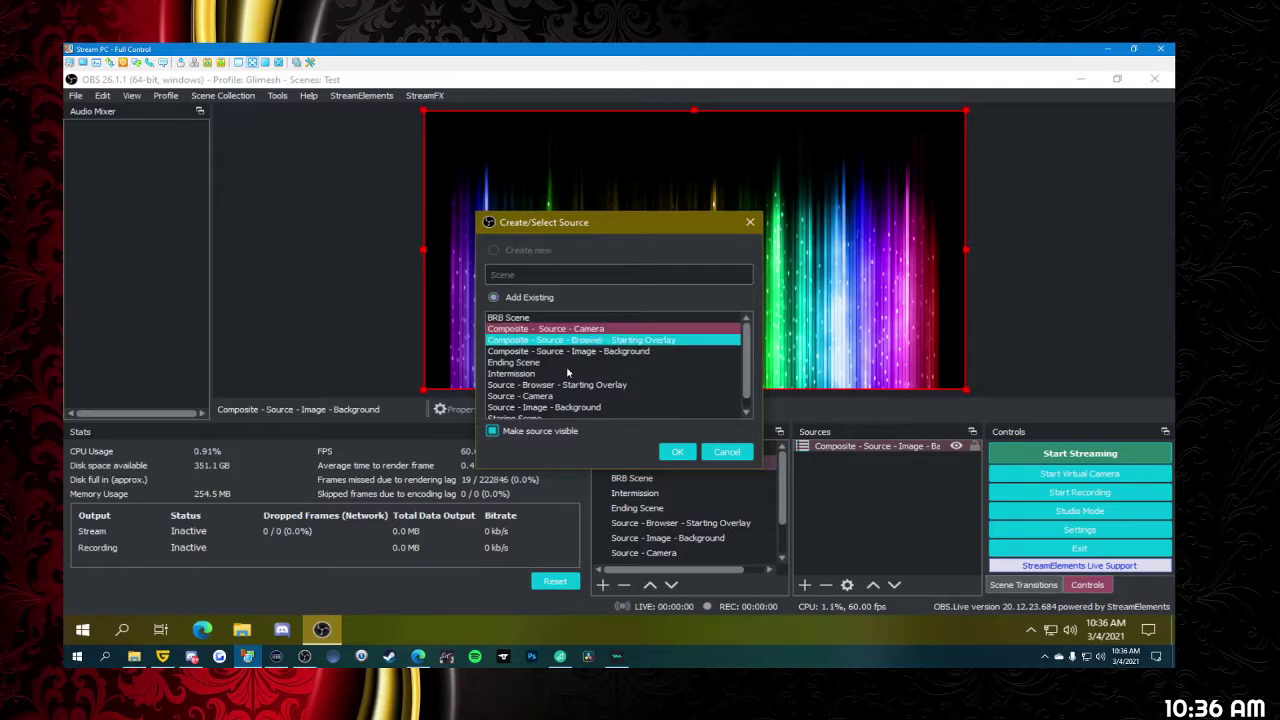
{"action": "left_click", "coordinate": [677, 452]}
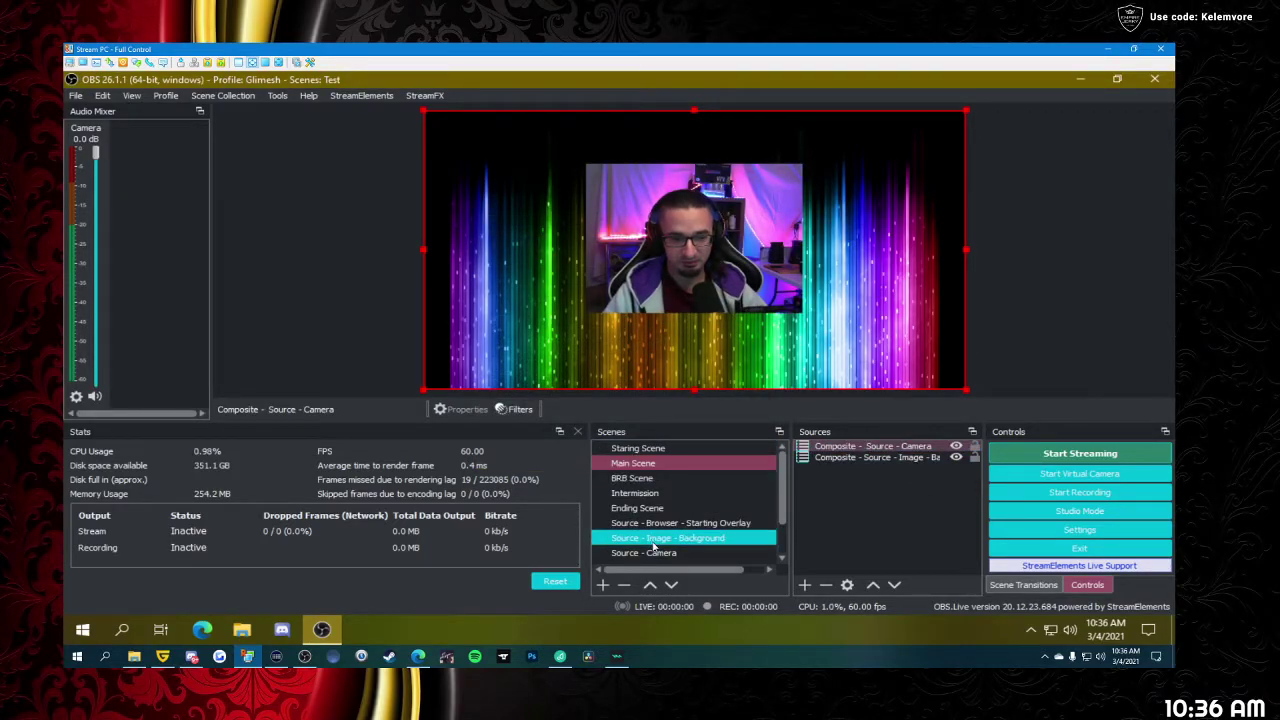
{"action": "scroll", "coordinate": [662, 533], "scroll_direction": "down", "scroll_amount": 1}
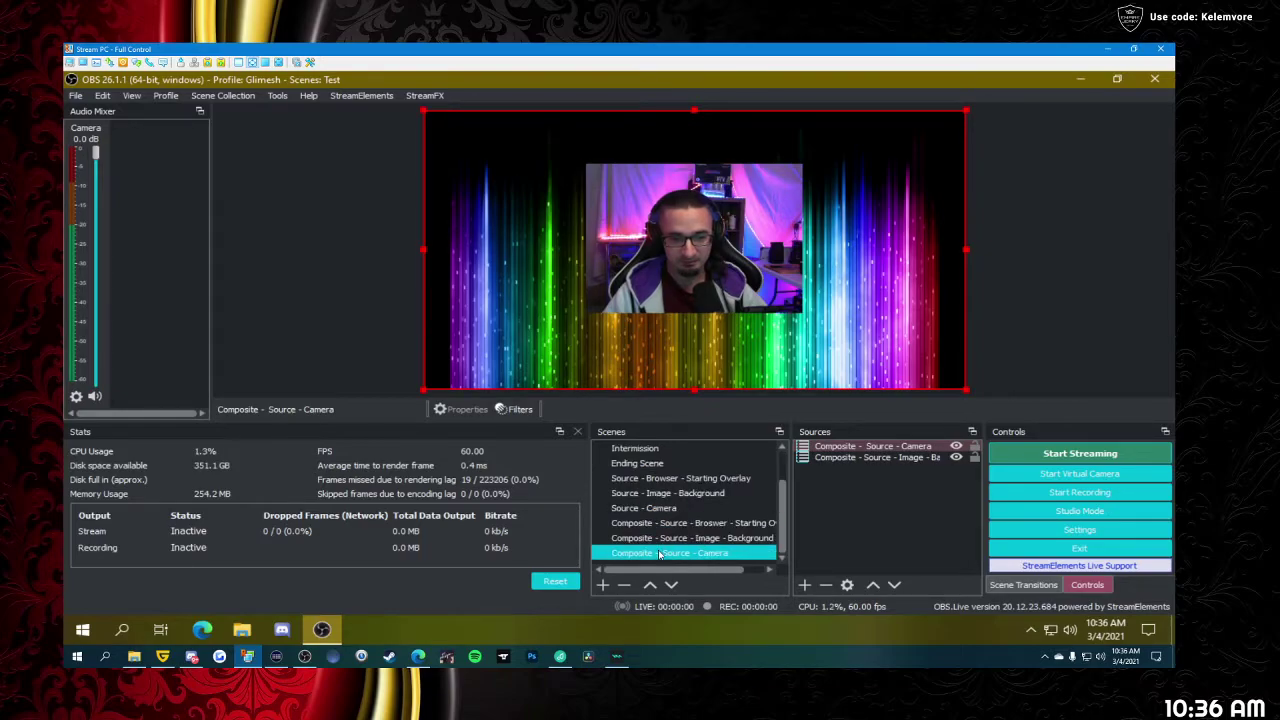
{"action": "left_click", "coordinate": [660, 553]}
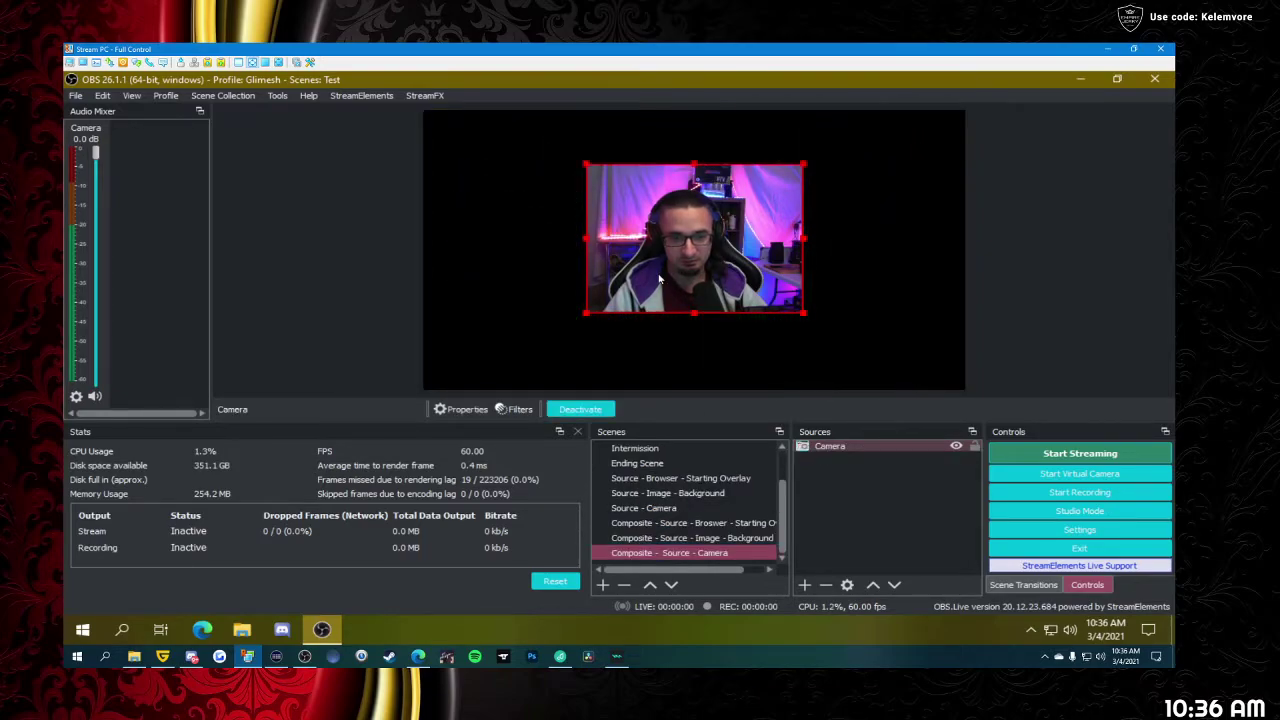
{"action": "left_click", "coordinate": [1060, 511]}
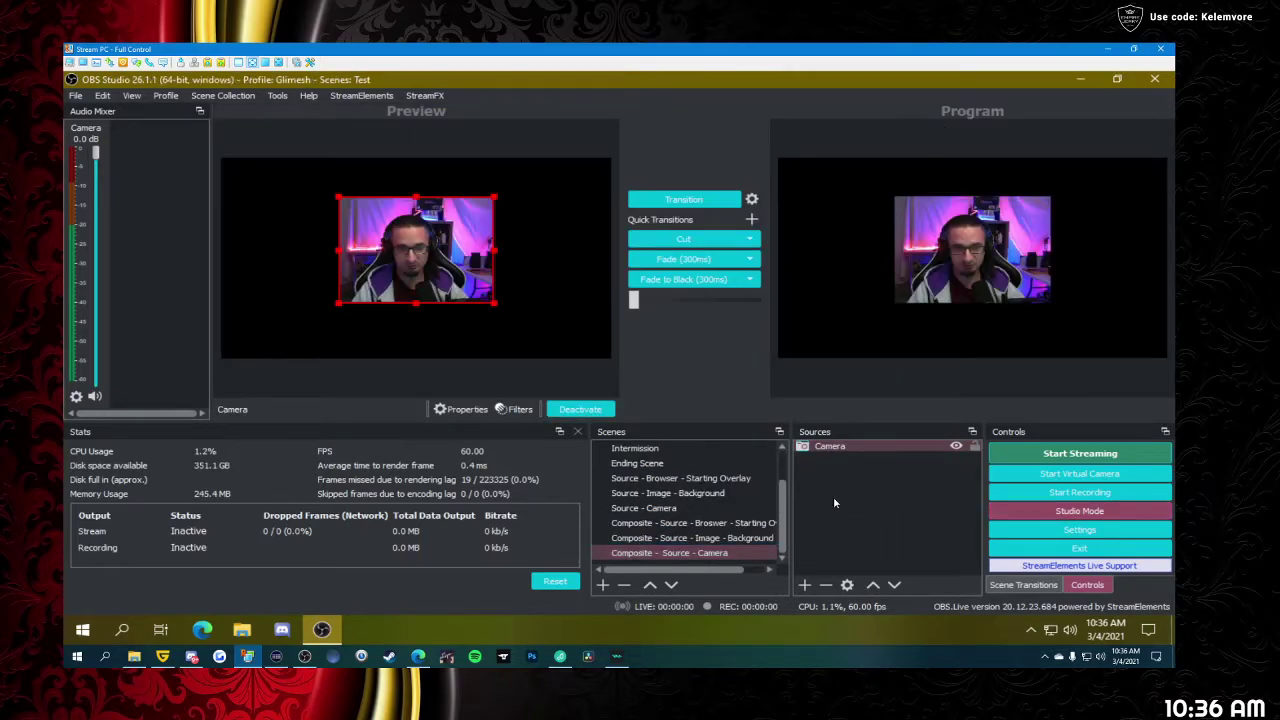
{"action": "left_click", "coordinate": [1032, 514]}
- Show Main Scene as the program output in Studio Mode and load the Composite - Source - Camera scene into the preview
{"action": "scroll", "coordinate": [768, 453], "scroll_direction": "up", "scroll_amount": 2}
{"action": "left_click", "coordinate": [633, 463]}
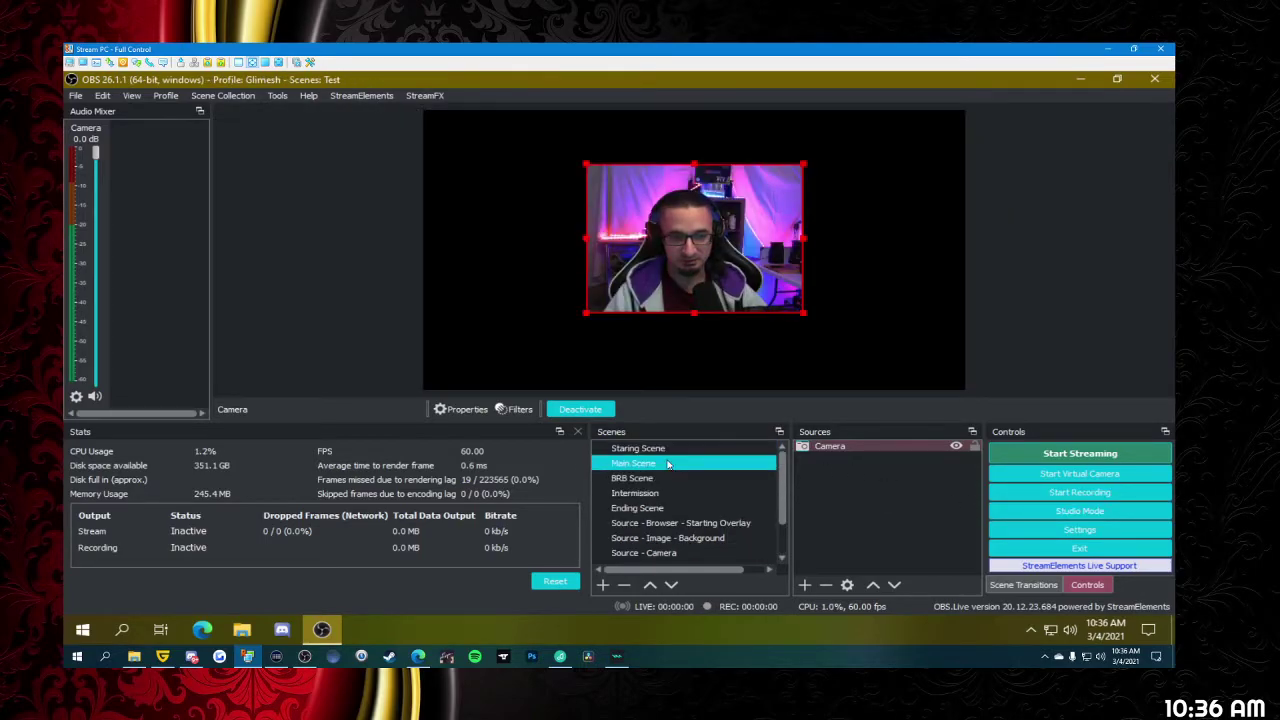
{"action": "left_click", "coordinate": [1020, 511]}
{"action": "scroll", "coordinate": [683, 520], "scroll_direction": "down", "scroll_amount": 1}
{"action": "left_click", "coordinate": [683, 523]}
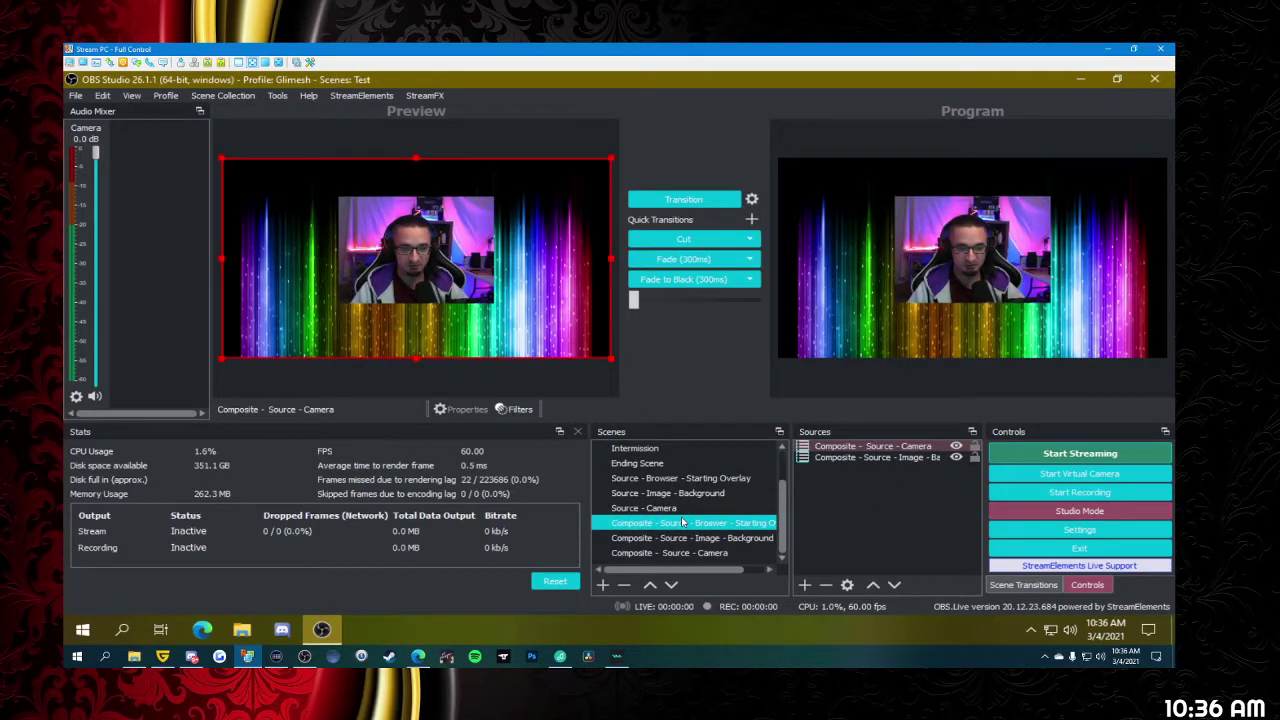
{"action": "left_click", "coordinate": [670, 553]}
- Shrink the Camera source in the Composite - Source - Camera scene and place it near the canvas's lower-left corner
{"action": "left_click_drag", "start_coordinate": [433, 253], "coordinate": [397, 275]}
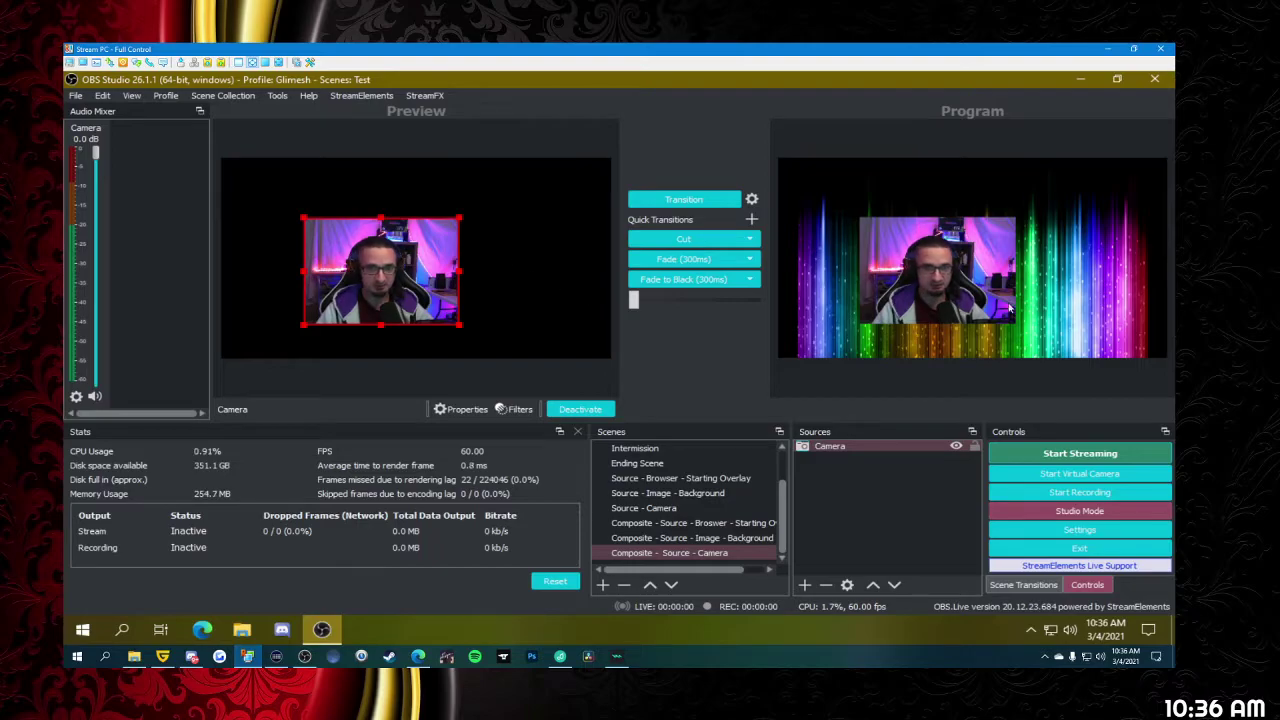
{"action": "left_click_drag", "start_coordinate": [430, 256], "coordinate": [284, 301]}
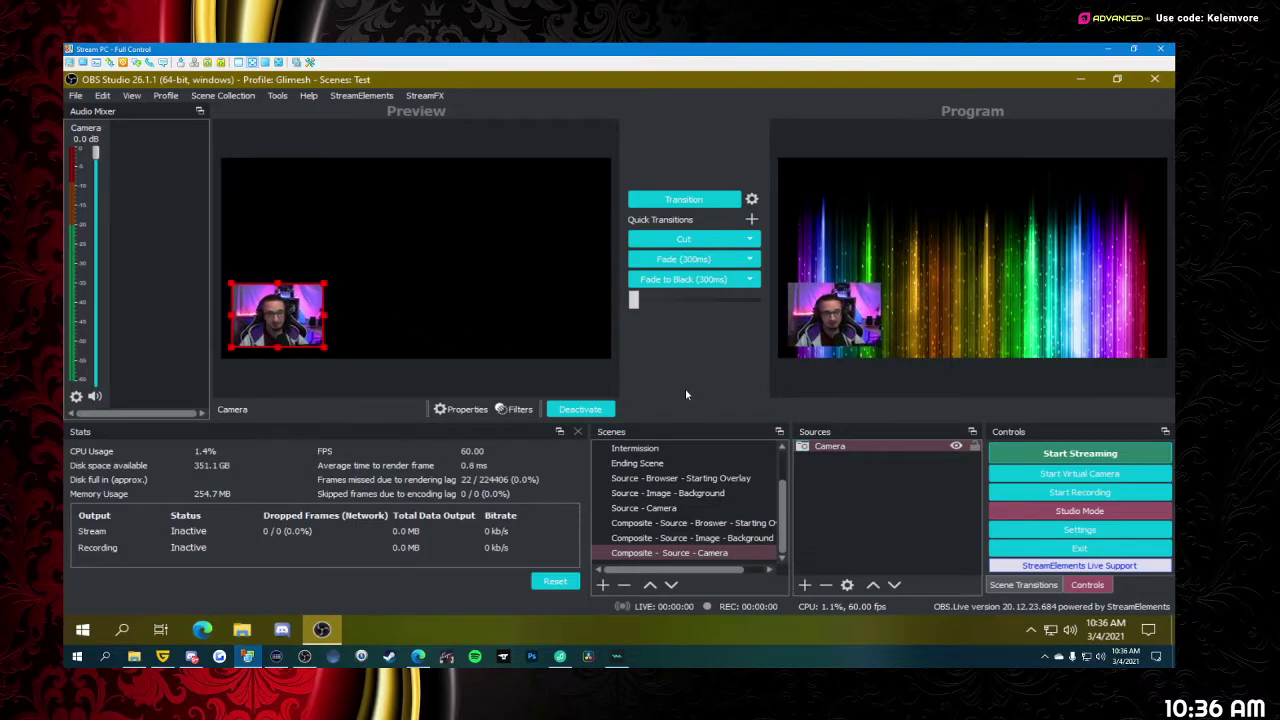
{"action": "left_click", "coordinate": [680, 556]}
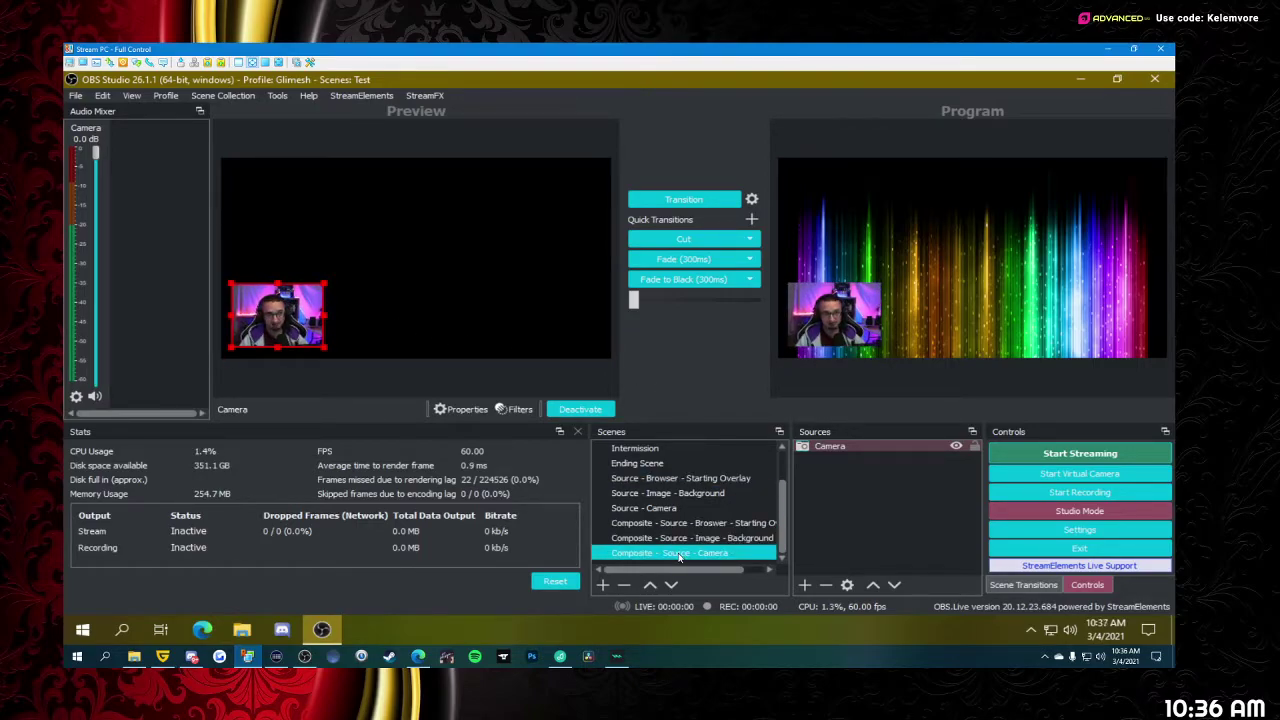
{"action": "left_click", "coordinate": [677, 522]}
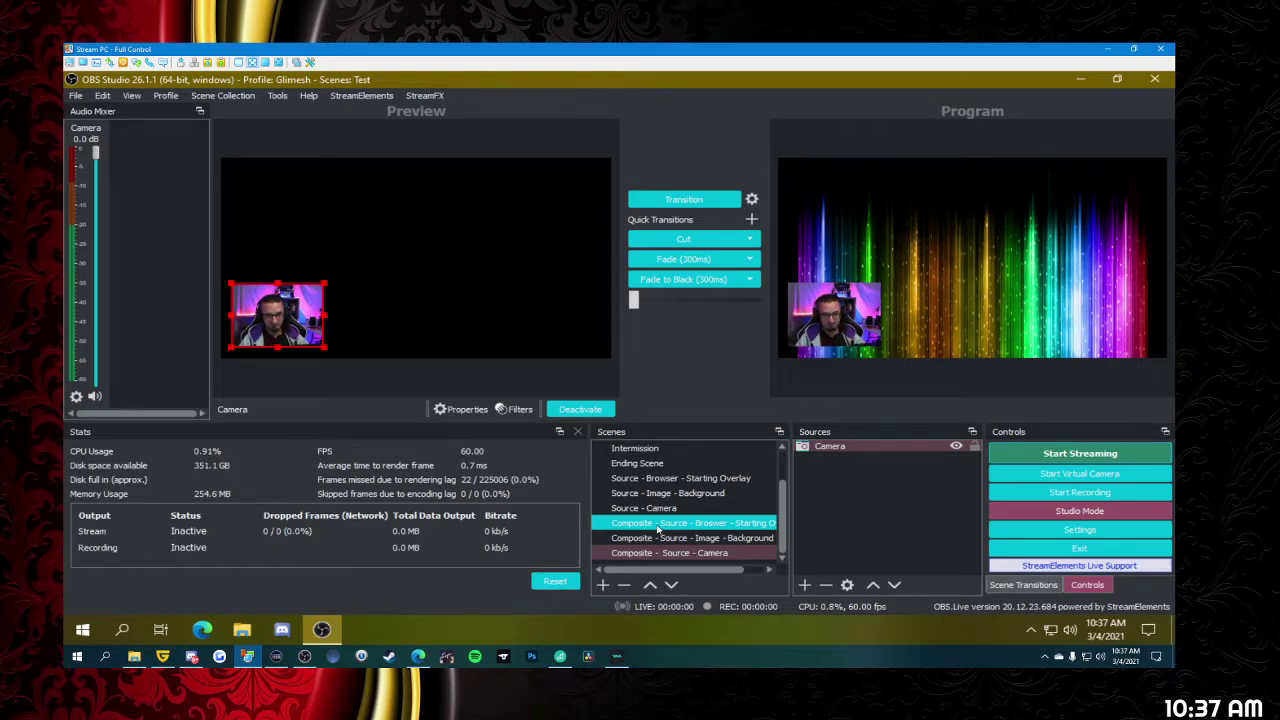
{"action": "left_click", "coordinate": [606, 582]}
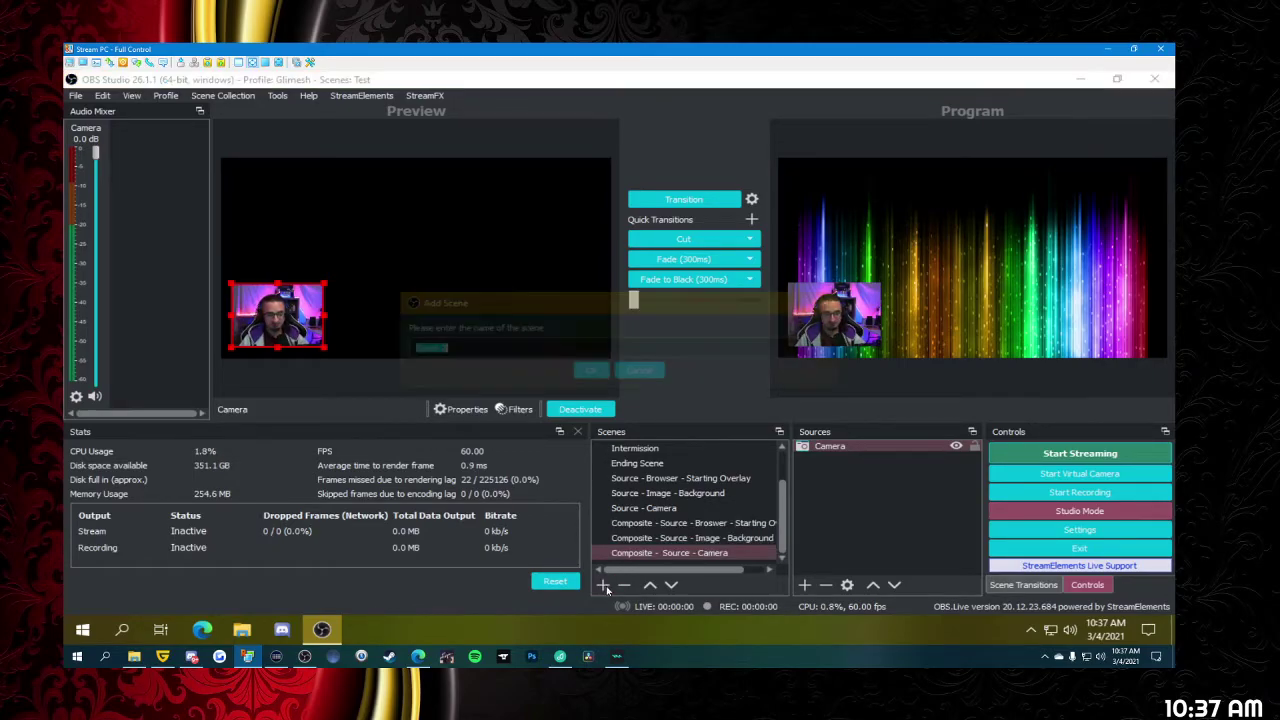
{"action": "key", "text": "Tab"}
{"action": "key", "text": "Tab"}
{"action": "key", "text": "Return"}
- Leave Studio Mode and add a scene named "Source - Browser - Cam Border"
{"action": "left_click", "coordinate": [1072, 510]}
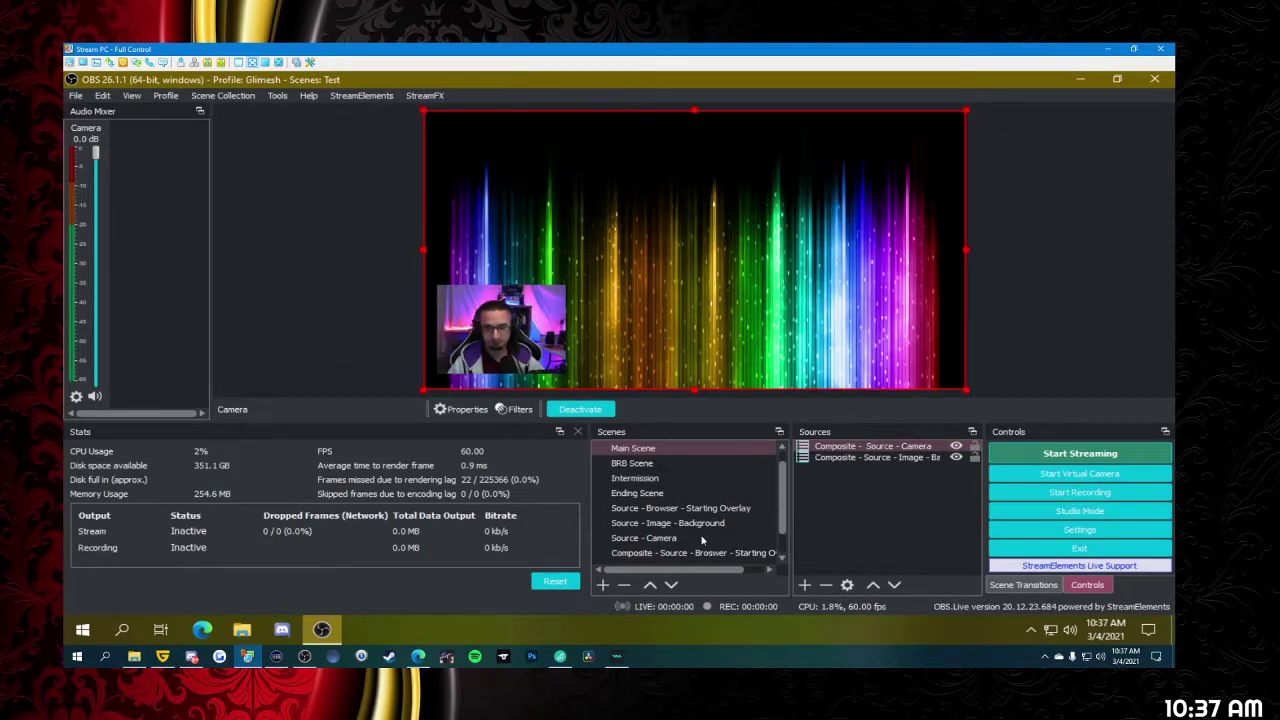
{"action": "left_click", "coordinate": [603, 584]}
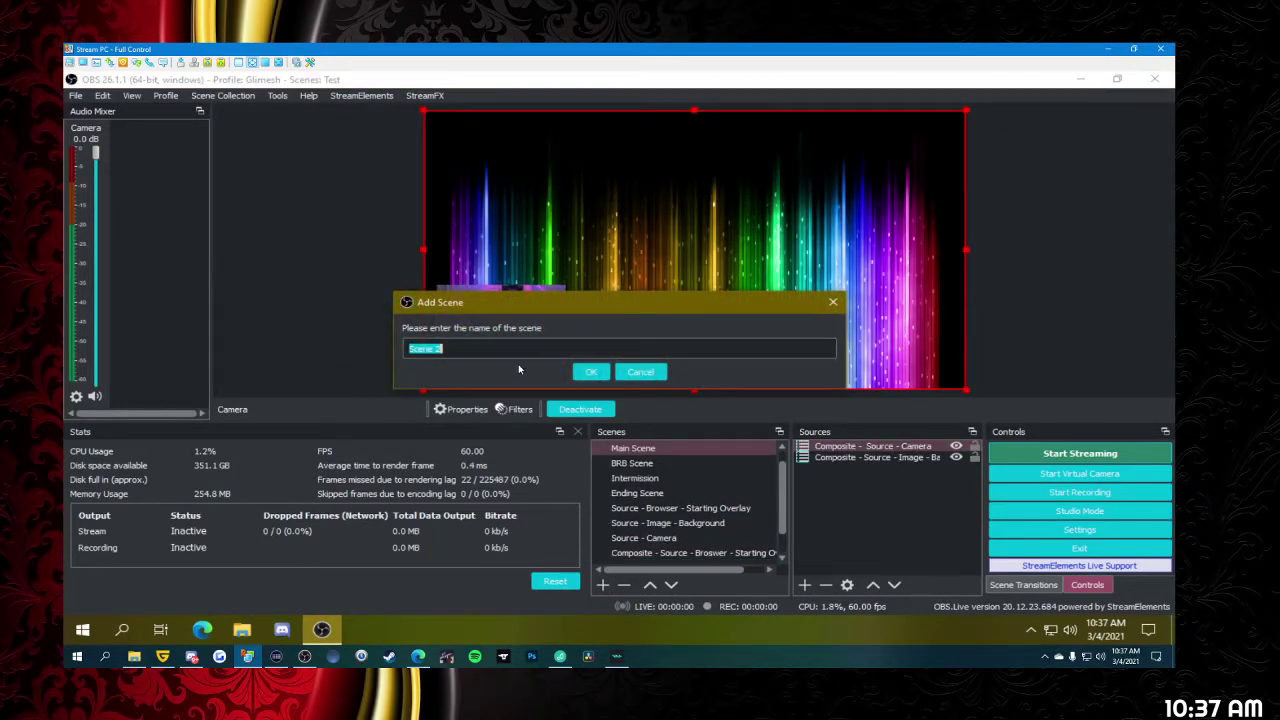
{"action": "type", "text": "Source -"}
{"action": "key", "text": "BackSpace"}
{"action": "type", "text": "- Browser -"}
{"action": "left_click", "coordinate": [591, 371]}
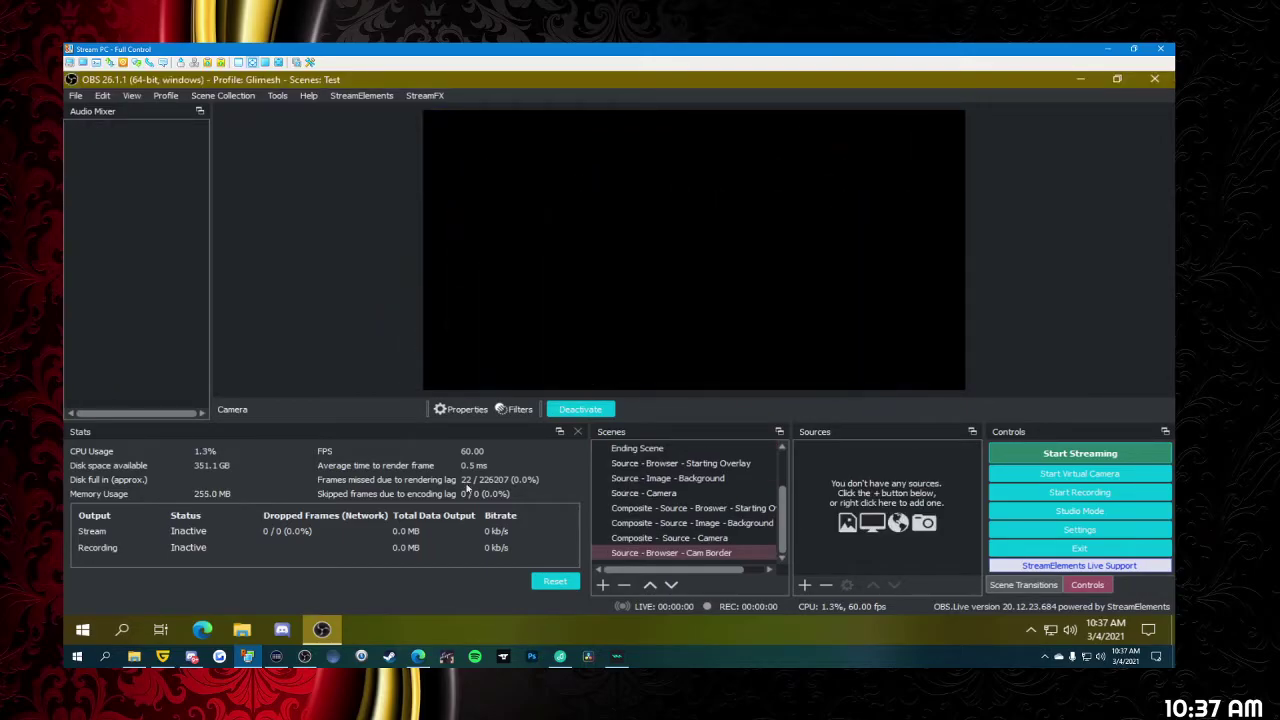
- Switch to the StreamElements editor in the browser, copy the Animated gradient border overlay's URL and return to OBS
{"action": "left_click", "coordinate": [420, 657]}
{"action": "key", "text": "ctrl+Tab"}
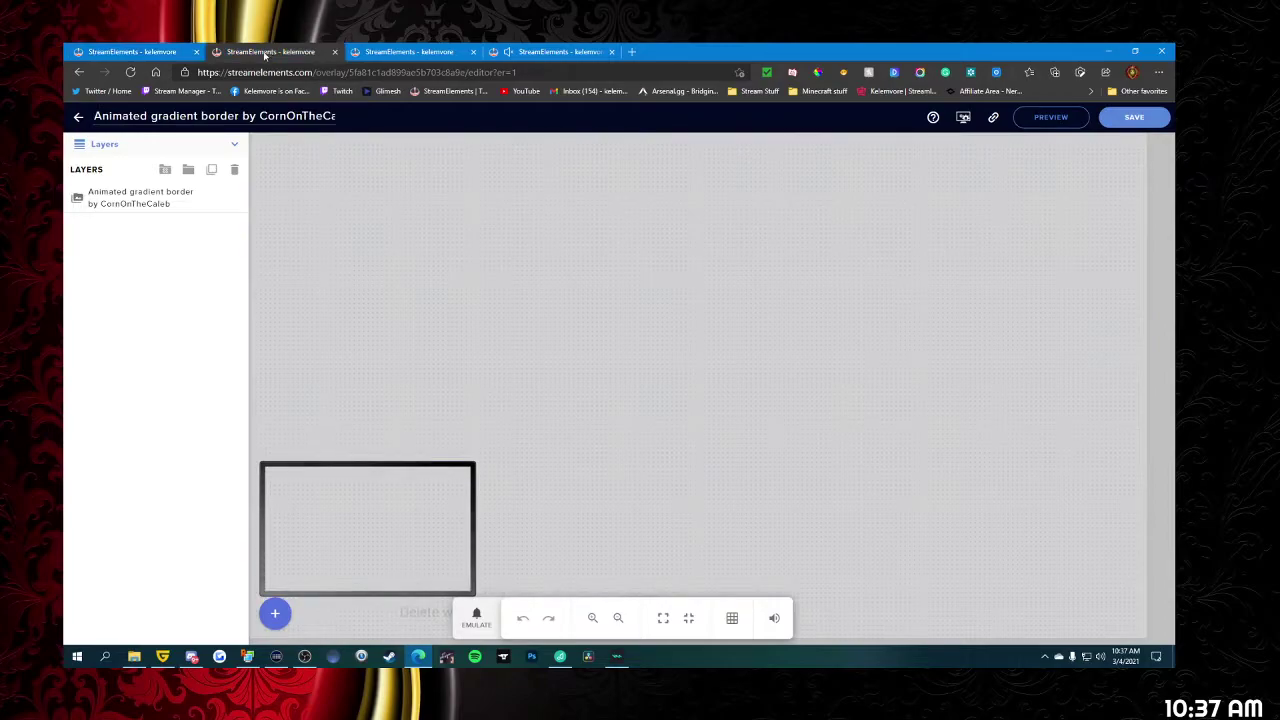
{"action": "left_click", "coordinate": [993, 117]}
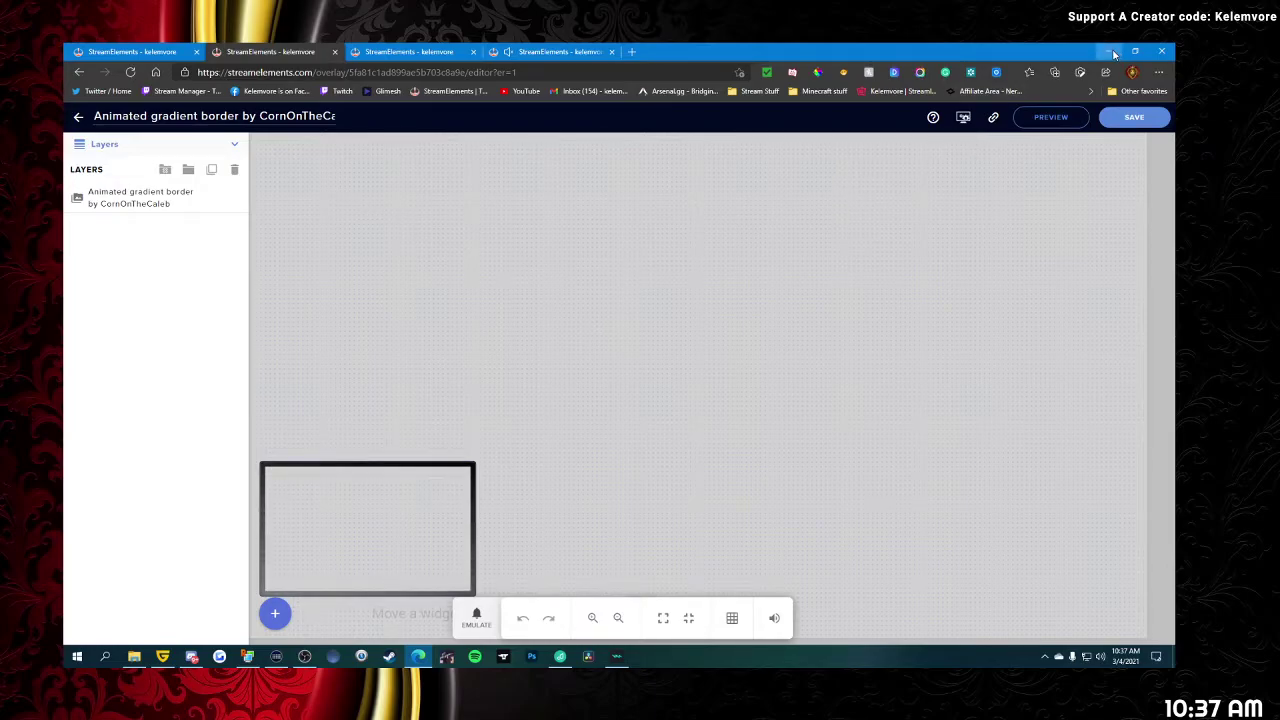
{"action": "key", "text": "alt+Tab"}
- Try to create a Browser source named "Source - Browser - Cam Border" in the Source - Browser - Cam Border scene
{"action": "left_click", "coordinate": [804, 584]}
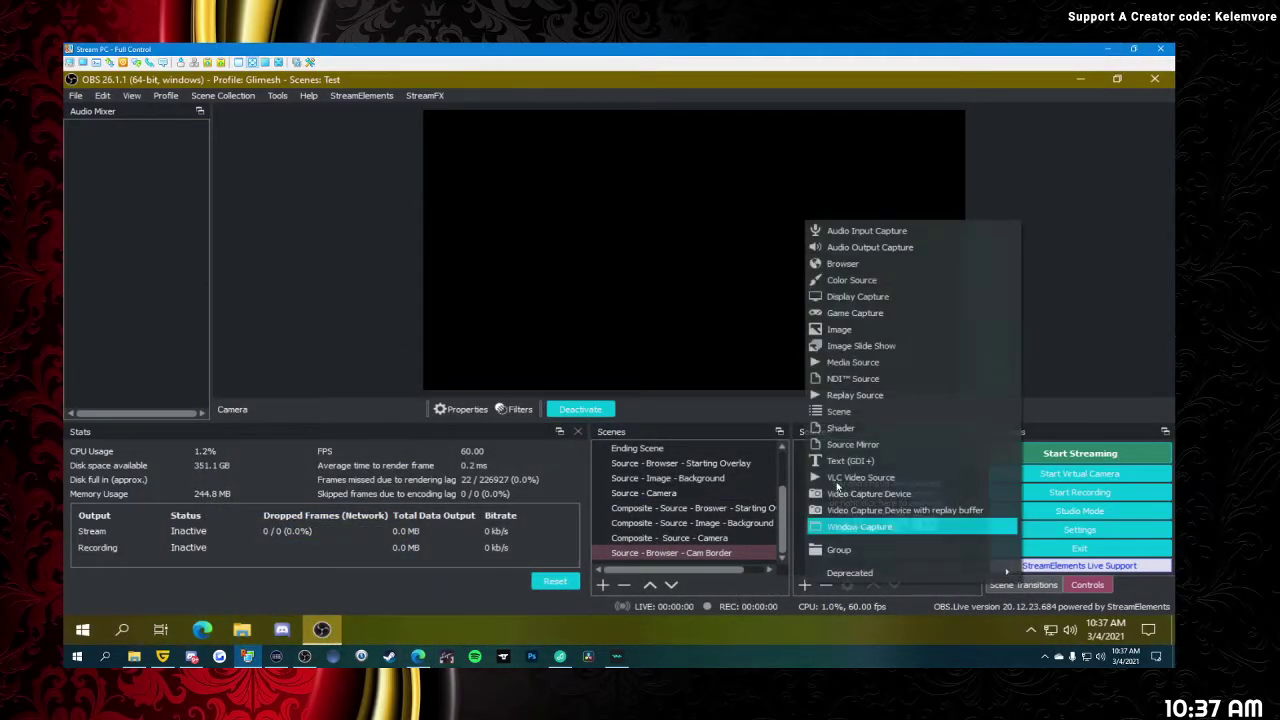
{"action": "left_click", "coordinate": [842, 263]}
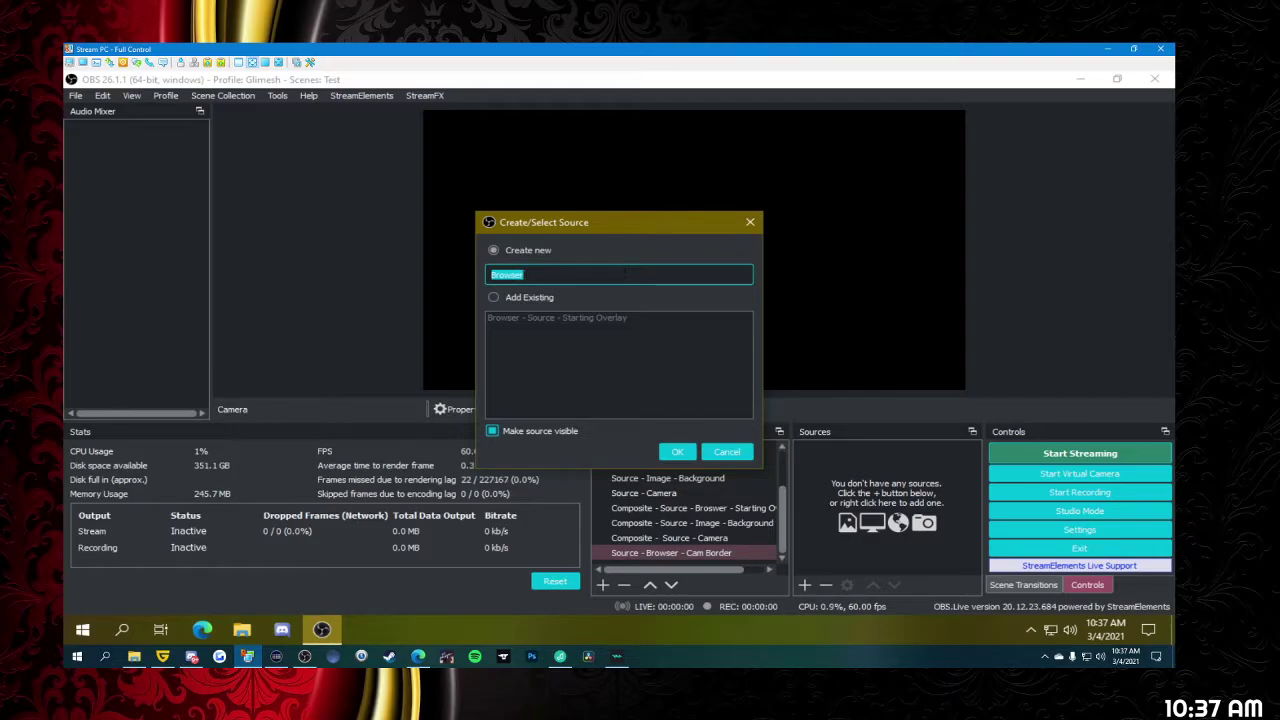
{"action": "key", "text": "Left"}
{"action": "key", "text": "Left"}
{"action": "key", "text": "Left"}
{"action": "key", "text": "Left"}
{"action": "key", "text": "Left"}
{"action": "key", "text": "Left"}
{"action": "type", "text": "Source -"}
{"action": "left_click", "coordinate": [625, 273]}
{"action": "type", "text": "- "}
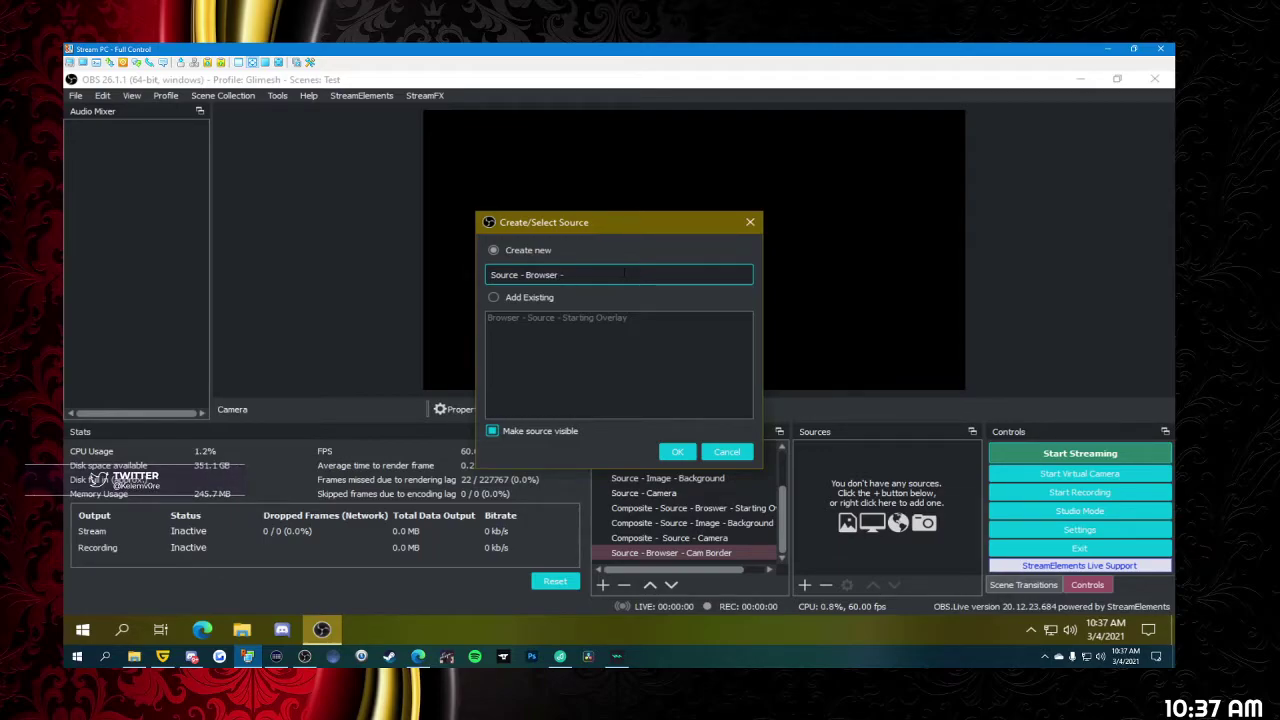
{"action": "type", "text": "Cam Border"}
{"action": "left_click", "coordinate": [674, 454]}
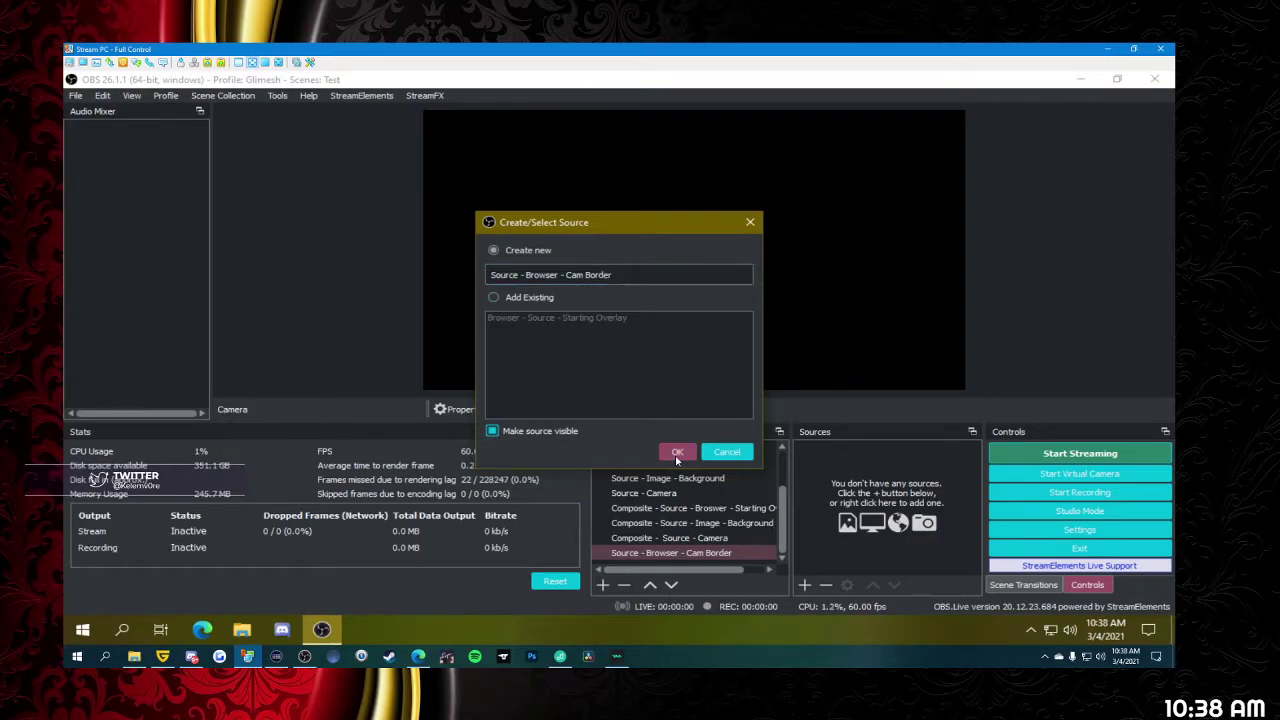
{"action": "left_click", "coordinate": [673, 372]}
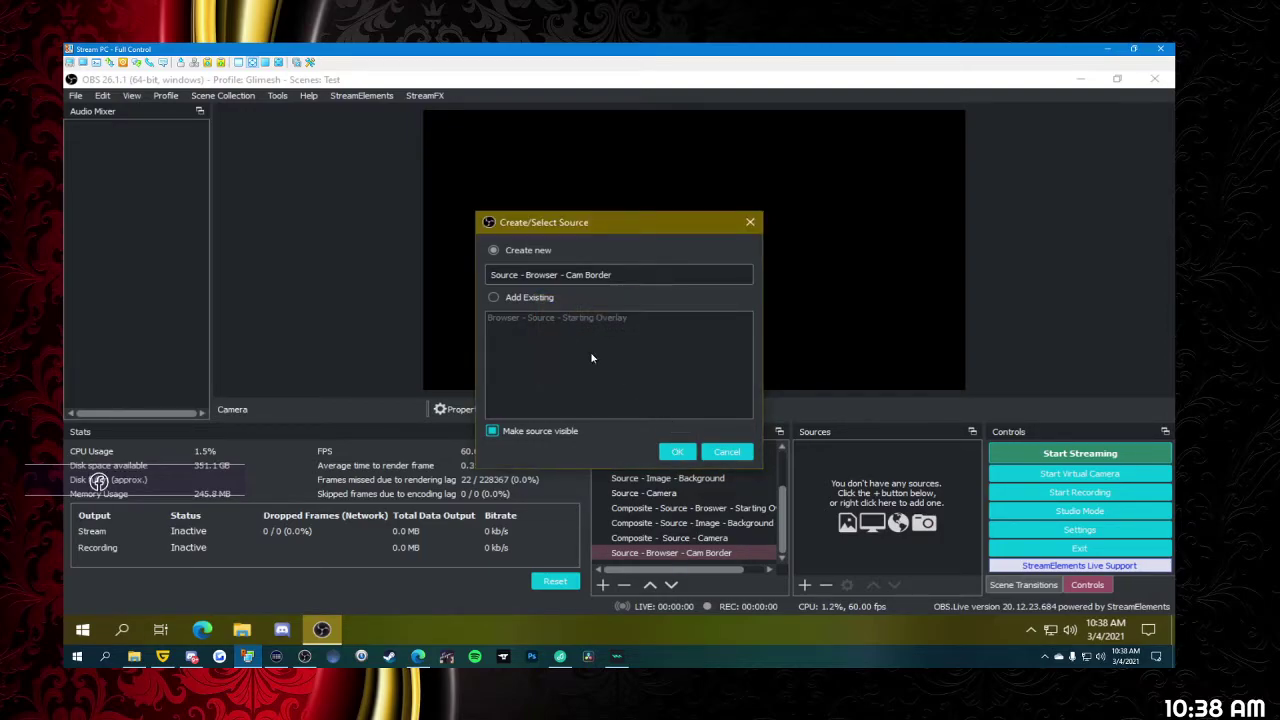
{"action": "left_click", "coordinate": [722, 451]}
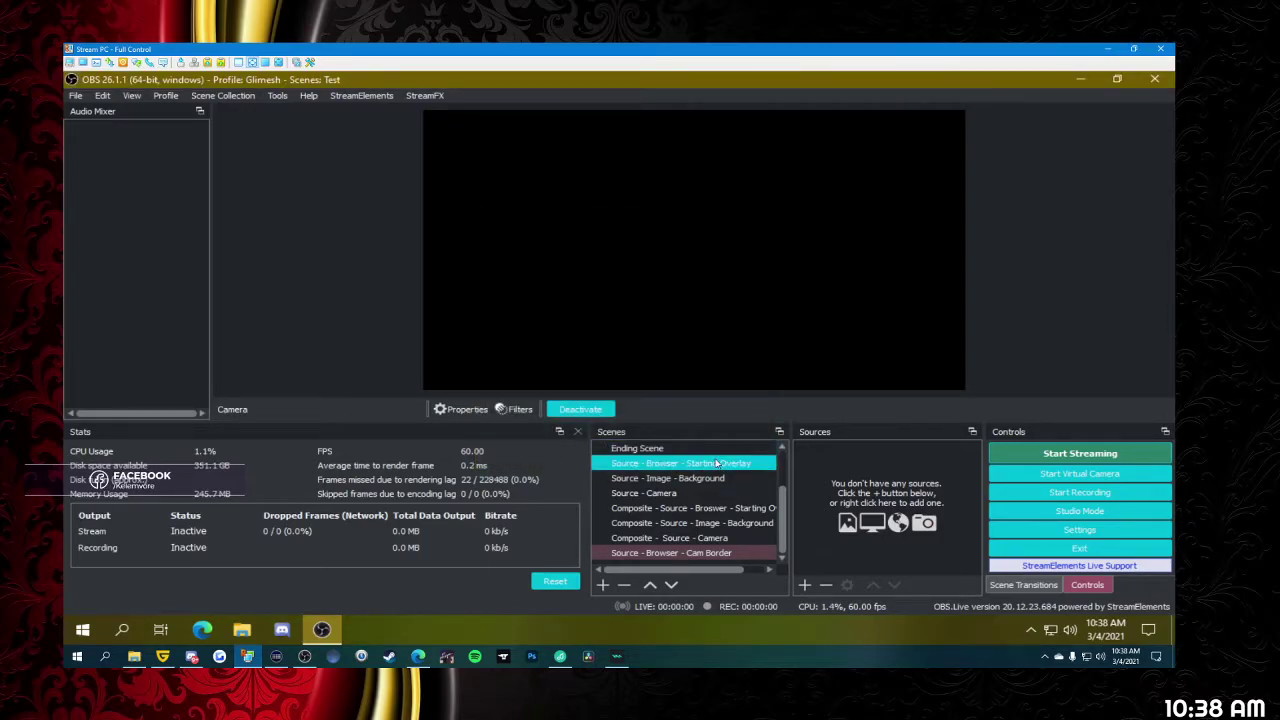
- Create a Browser source named "Source - Browser - Cam Border Overlay" in the Source - Browser - Cam Border scene
{"action": "left_click", "coordinate": [806, 585]}
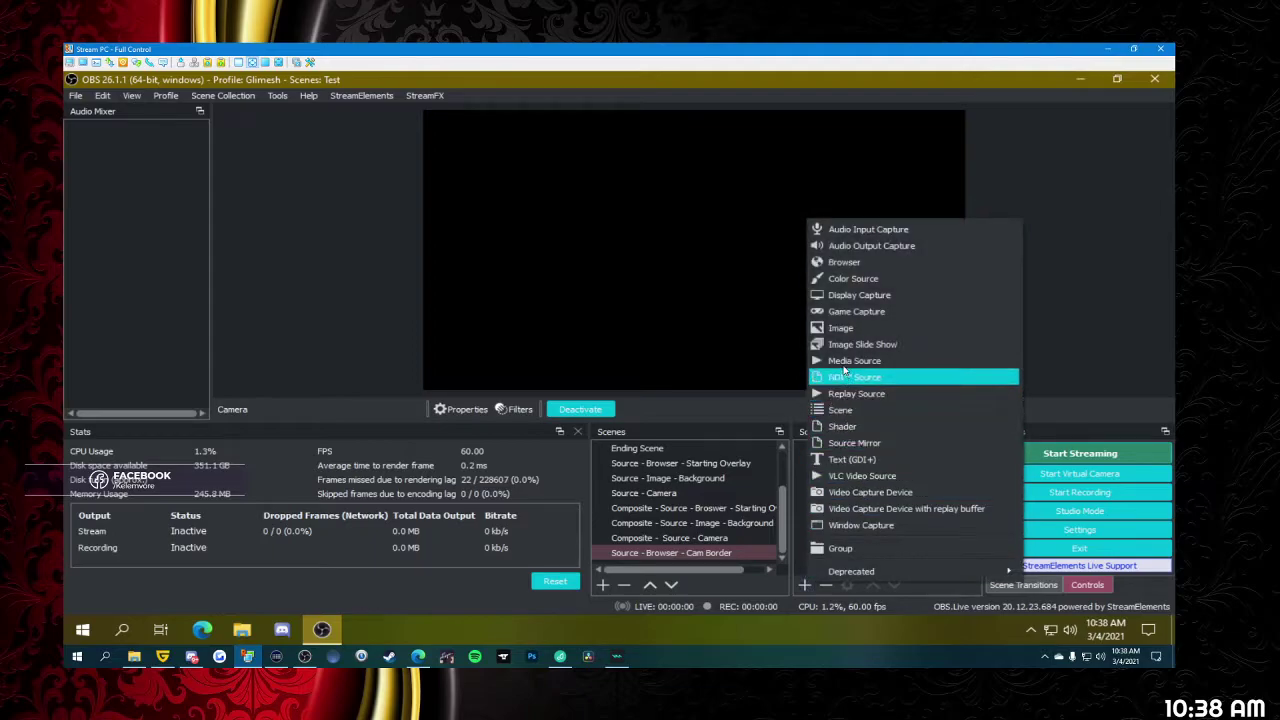
{"action": "left_click", "coordinate": [830, 269]}
{"action": "left_click", "coordinate": [491, 274]}
{"action": "type", "text": "Source - Browser"}
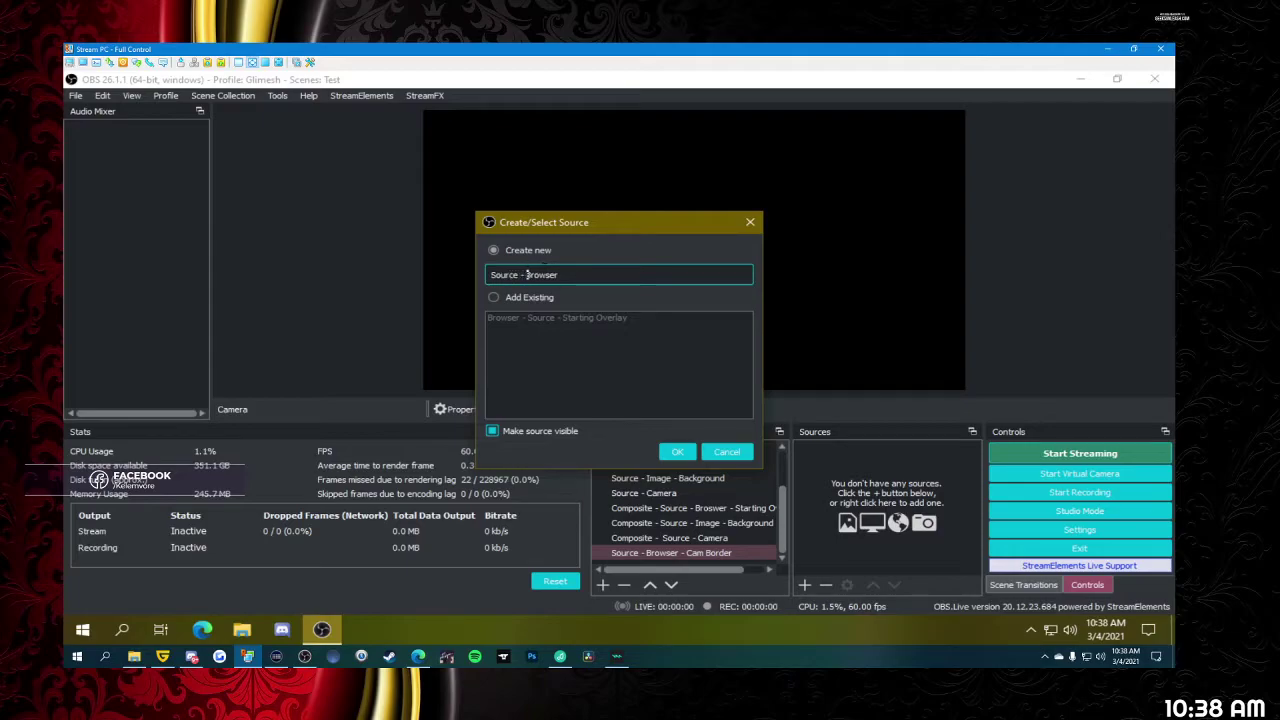
{"action": "left_click", "coordinate": [566, 274]}
{"action": "type", "text": "- C"}
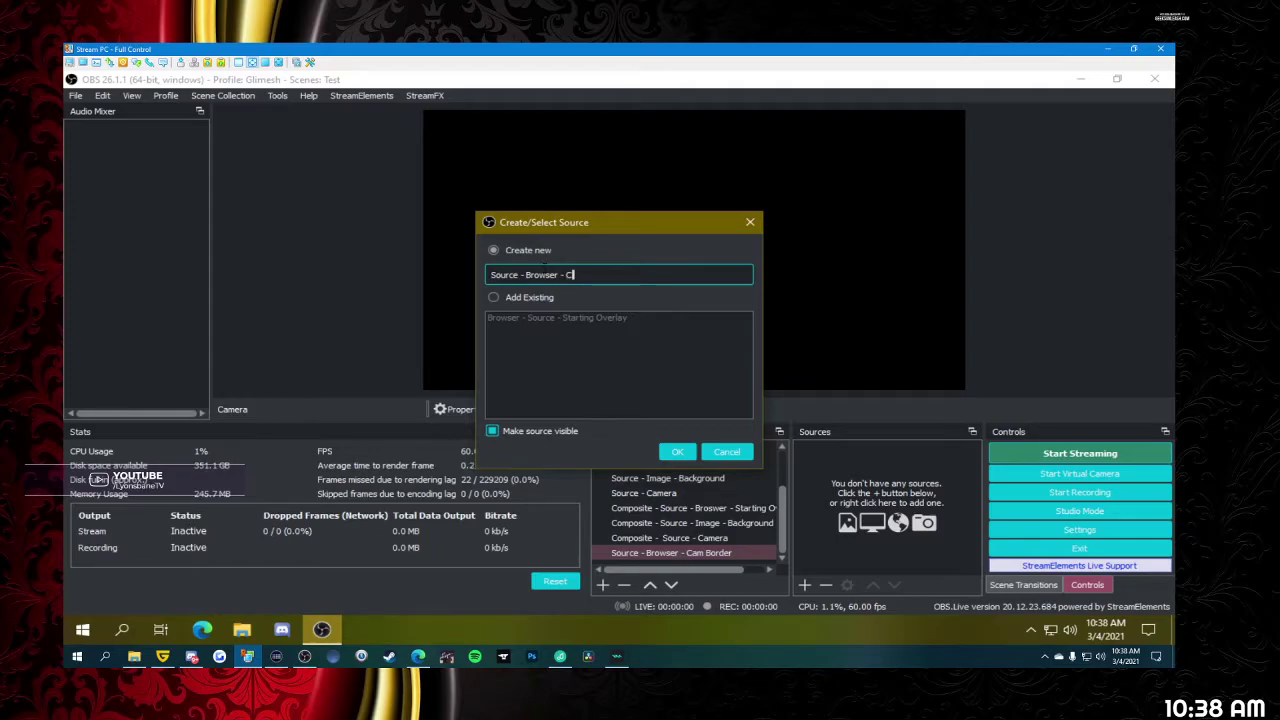
{"action": "type", "text": "am Border "}
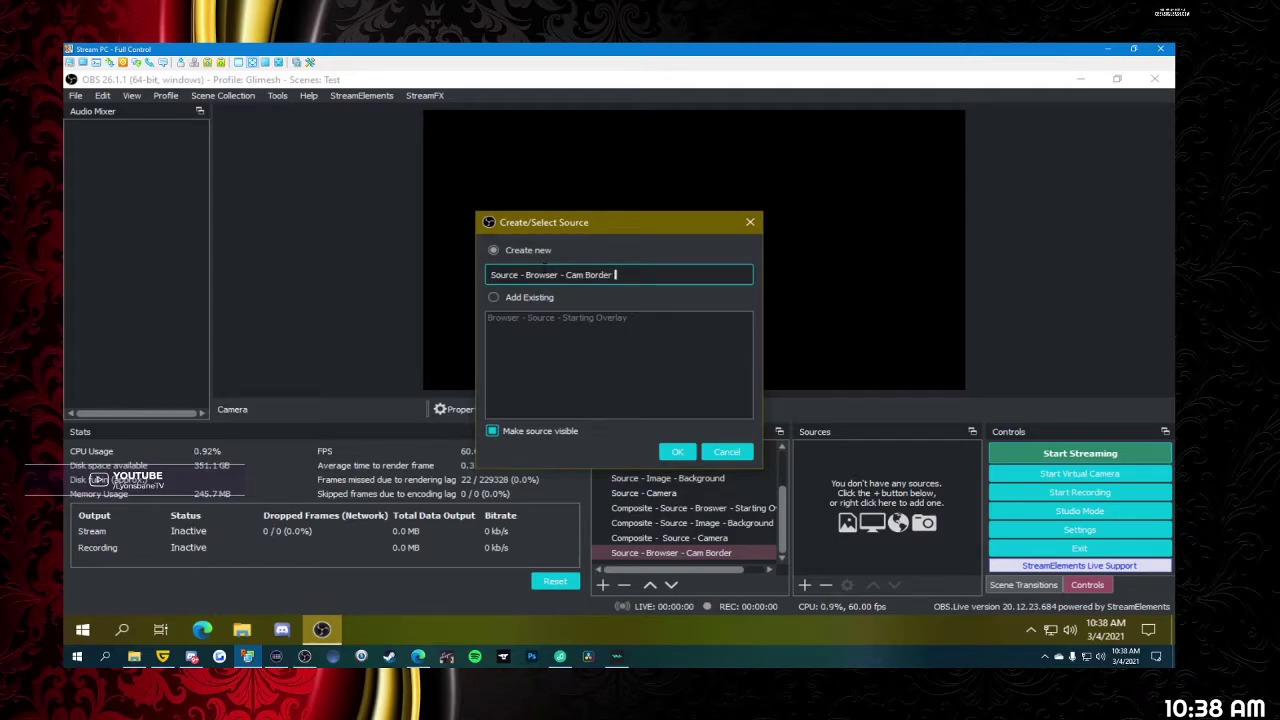
{"action": "type", "text": "Overlay"}
{"action": "left_click", "coordinate": [666, 446]}
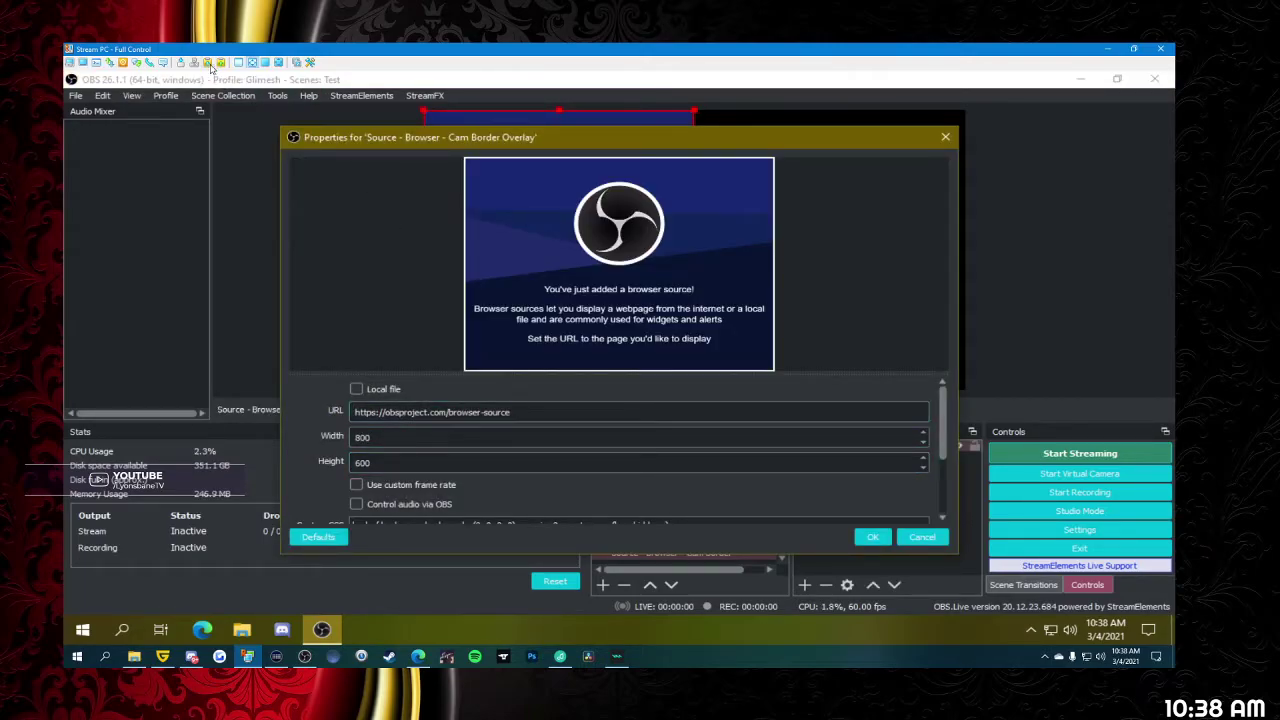
- Replace the browser source's default URL with the copied StreamElements overlay URL and set its size to 1920 by 1080
{"action": "left_click_drag", "start_coordinate": [512, 412], "coordinate": [319, 412]}
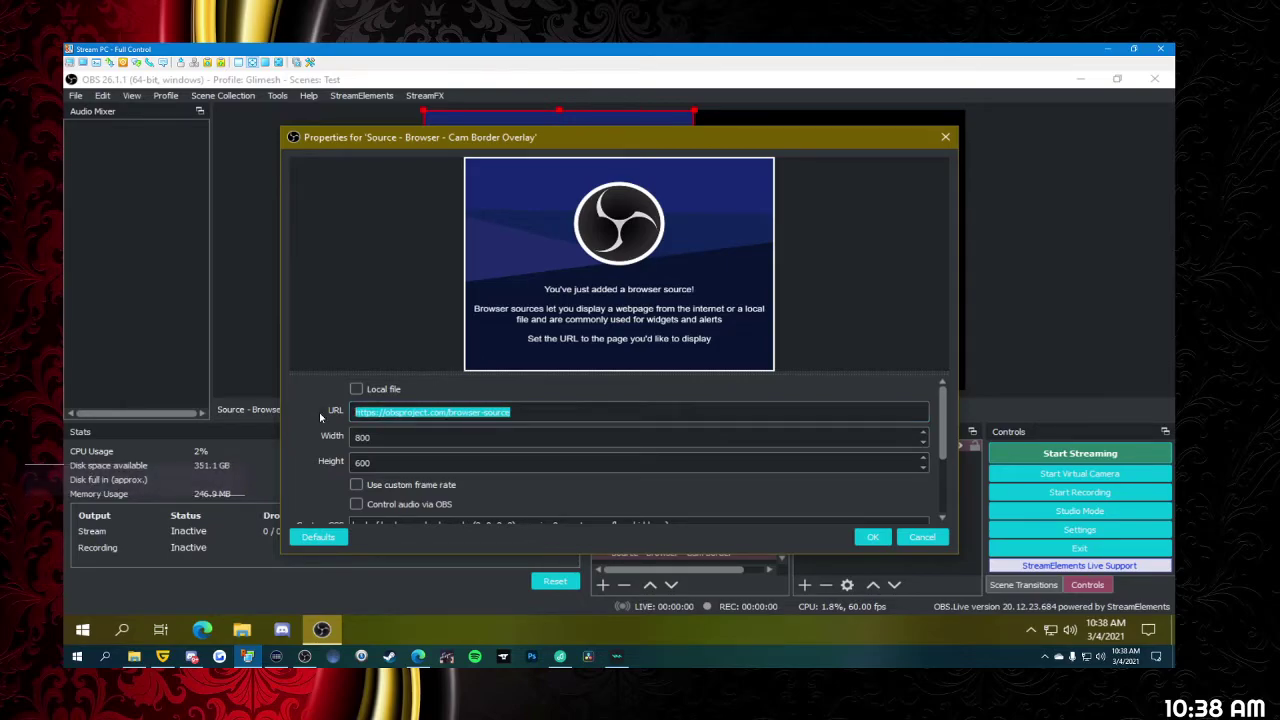
{"action": "key", "text": "ctrl+v"}
{"action": "key", "text": "shift+Tab"}
{"action": "type", "text": "1920"}
{"action": "key", "text": "Tab"}
{"action": "type", "text": "1080"}
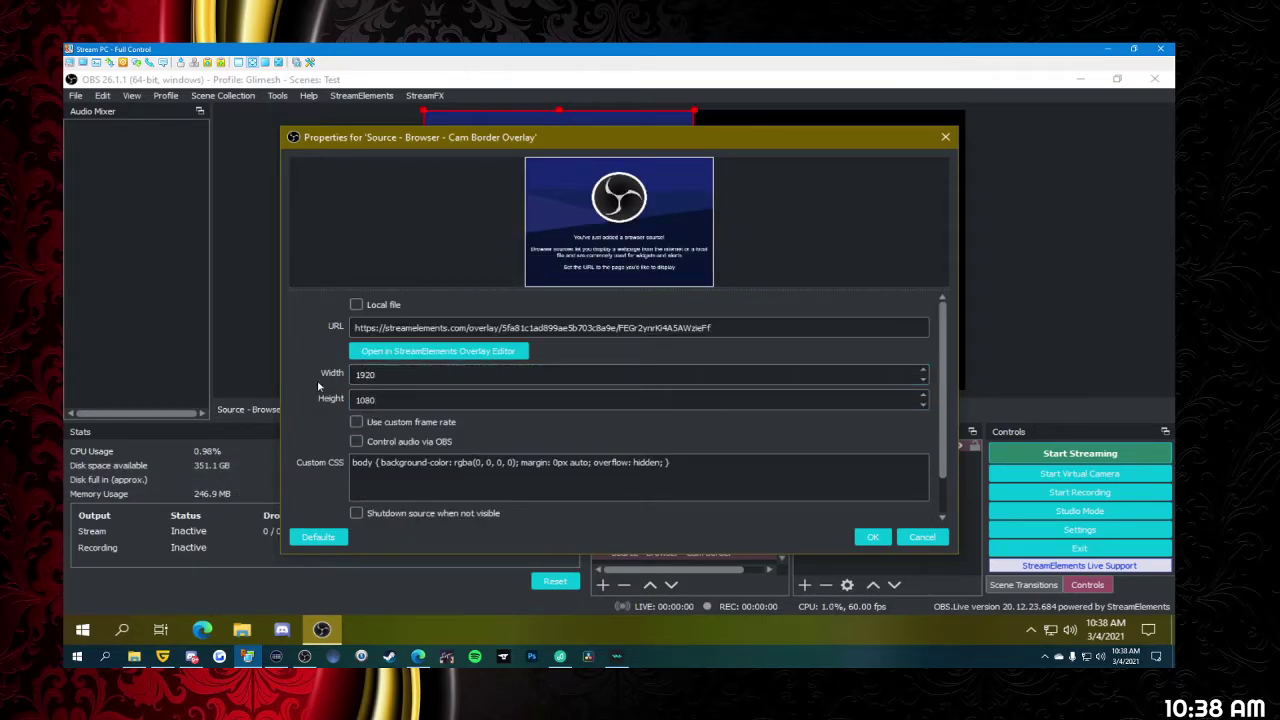
- Give the browser source a custom frame rate of 60 FPS and enable shutdown when not visible and refresh when the scene becomes active
{"action": "left_click", "coordinate": [356, 422]}
{"action": "double_click", "coordinate": [372, 464]}
{"action": "type", "text": "60"}
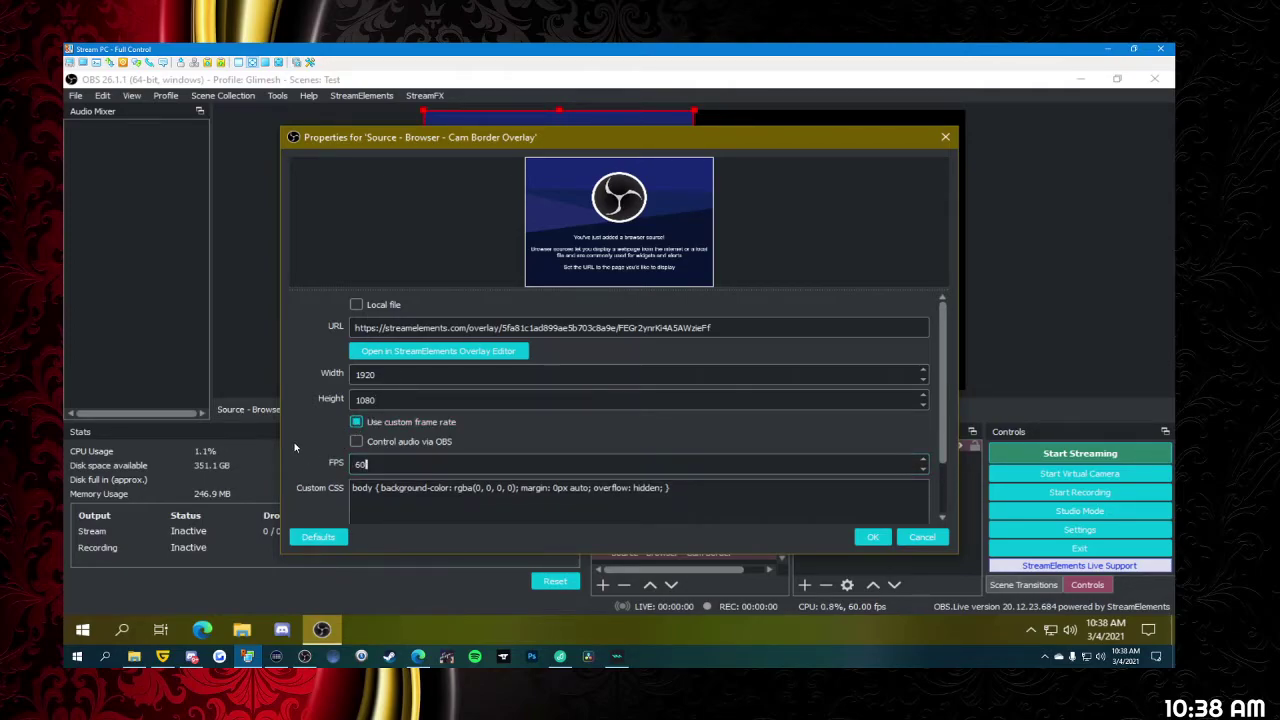
{"action": "scroll", "coordinate": [360, 488], "scroll_direction": "down", "scroll_amount": 2}
{"action": "left_click", "coordinate": [356, 468]}
{"action": "left_click", "coordinate": [357, 488]}
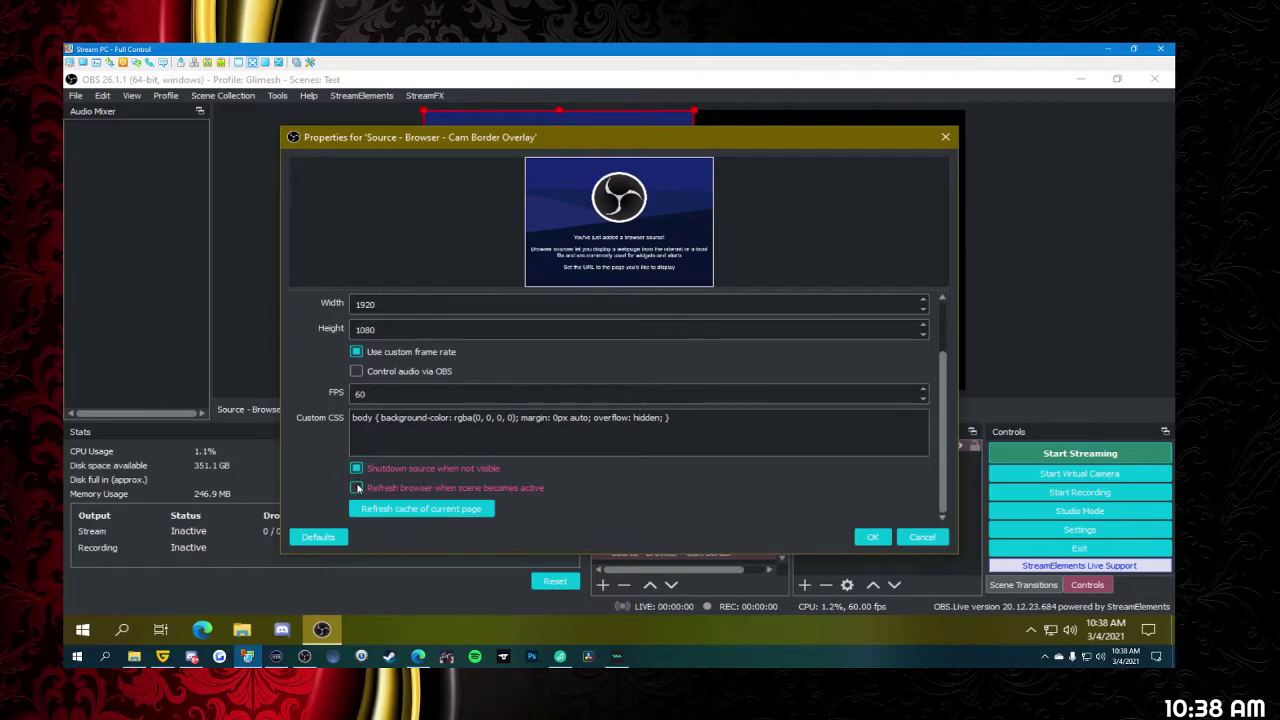
{"action": "left_click", "coordinate": [873, 536]}
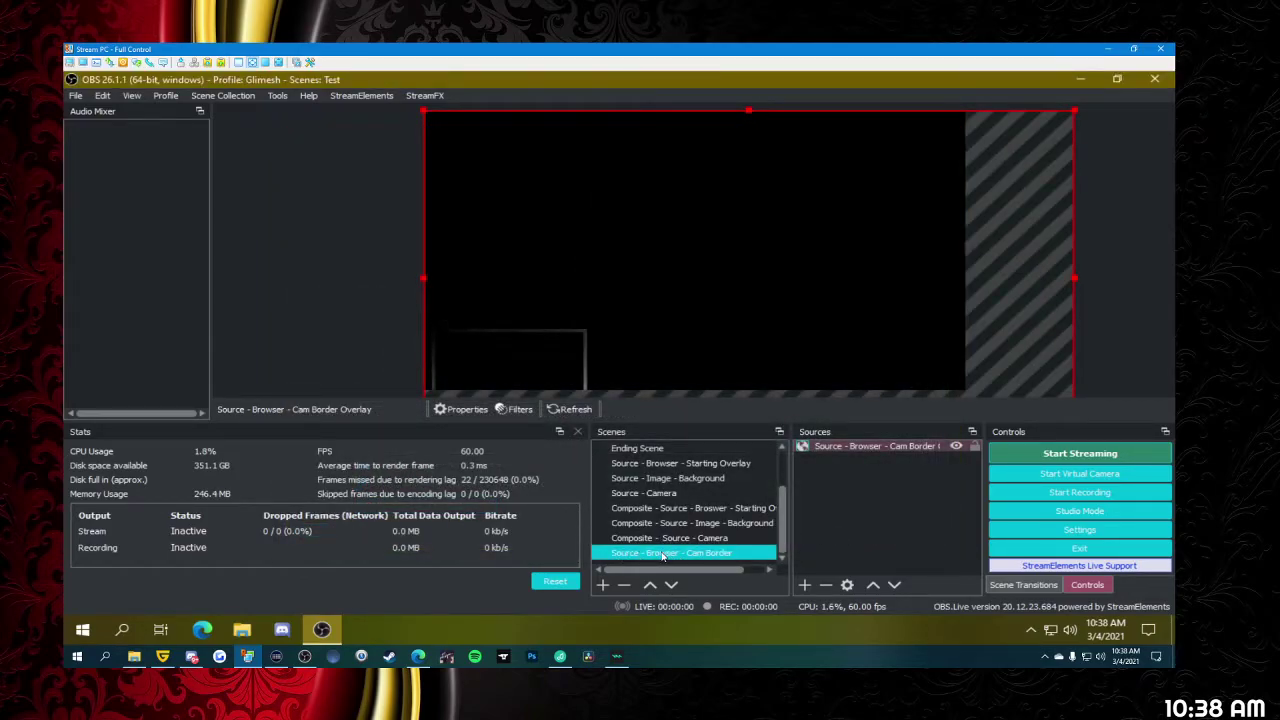
- Move the Source - Browser - Cam Border scene up the scene list to directly below Source - Camera
{"action": "left_click", "coordinate": [826, 454]}
{"action": "left_click", "coordinate": [845, 448]}
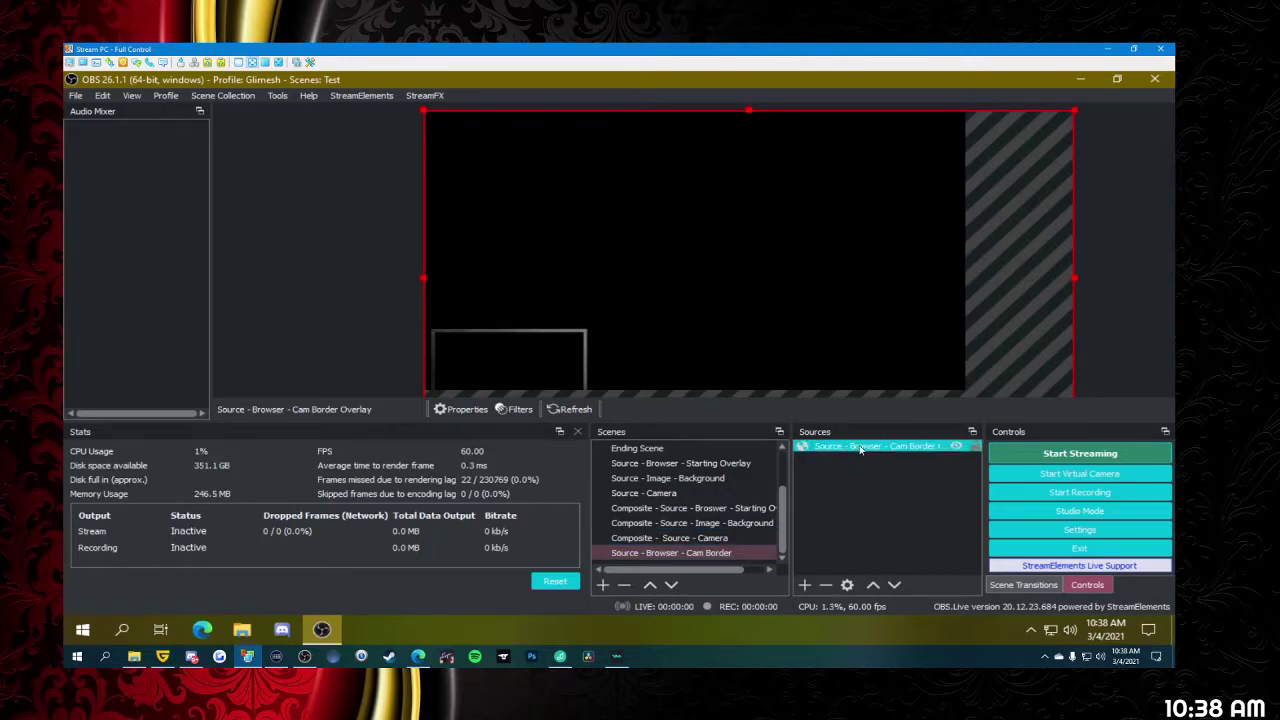
{"action": "left_click", "coordinate": [645, 554]}
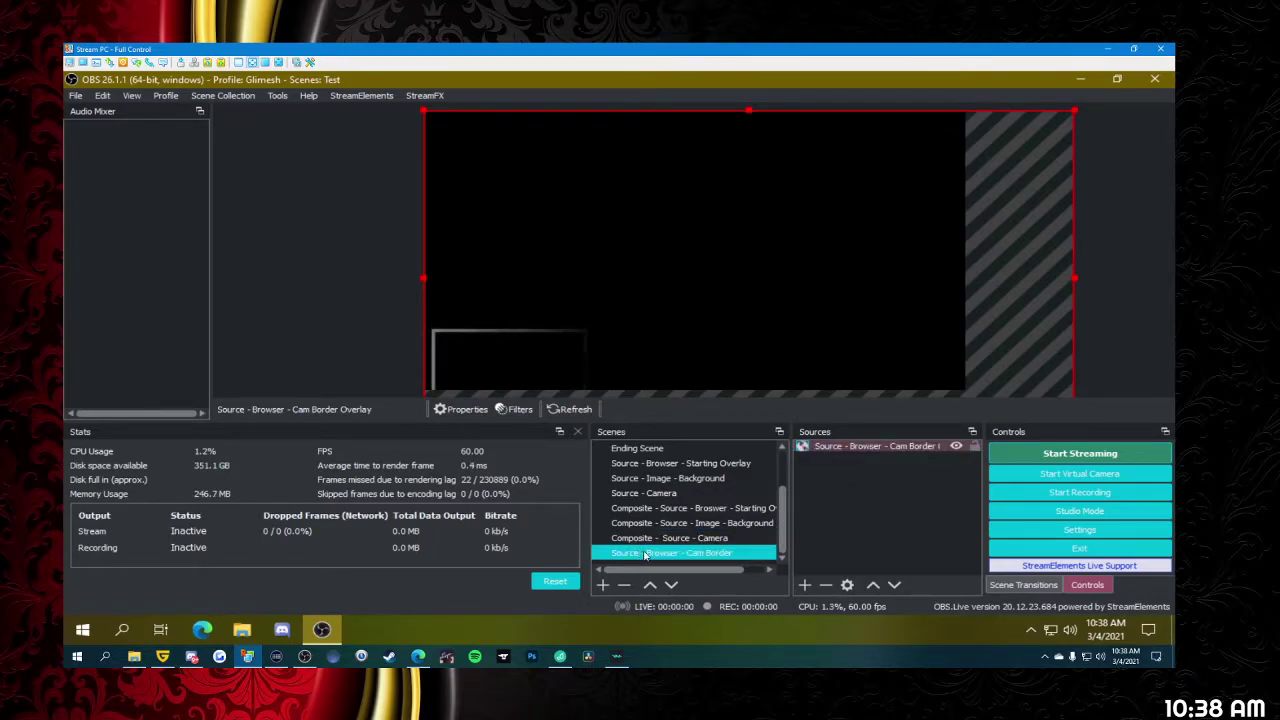
{"action": "left_click_drag", "start_coordinate": [643, 541], "coordinate": [630, 505]}
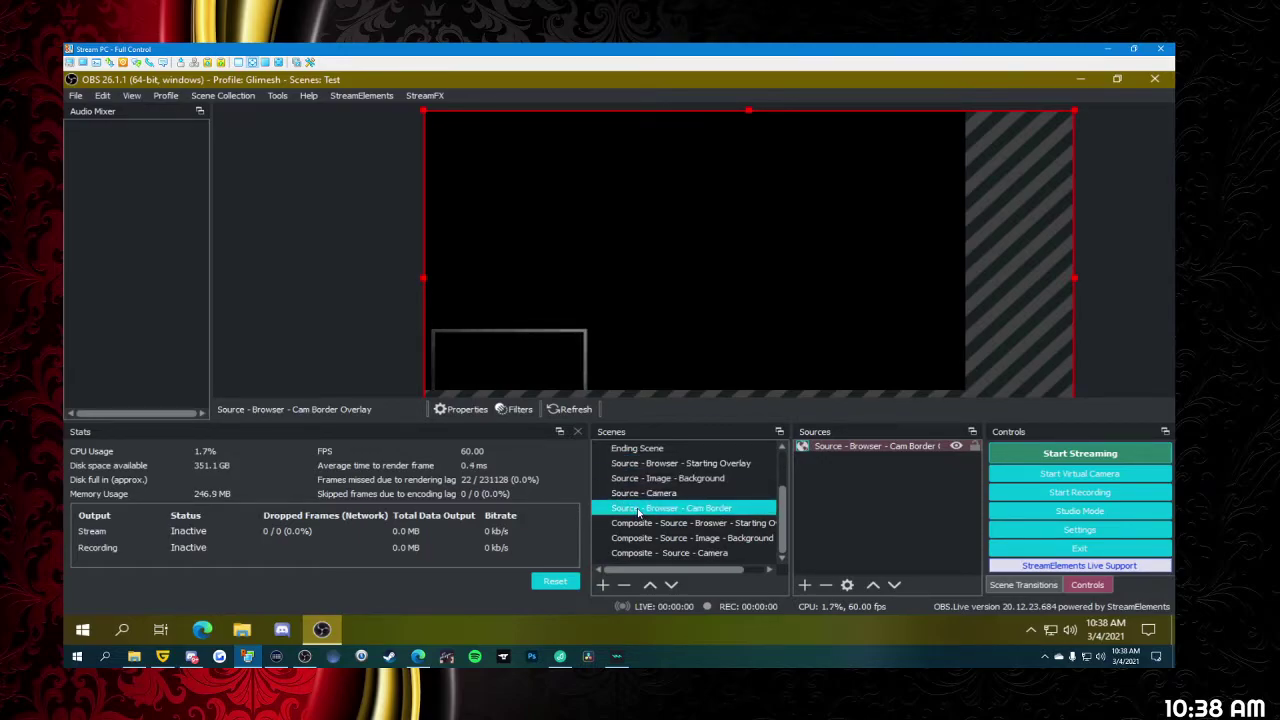
- Check the frame rate, shutdown and refresh options in the Cam Border Overlay source's properties
{"action": "left_click", "coordinate": [857, 448]}
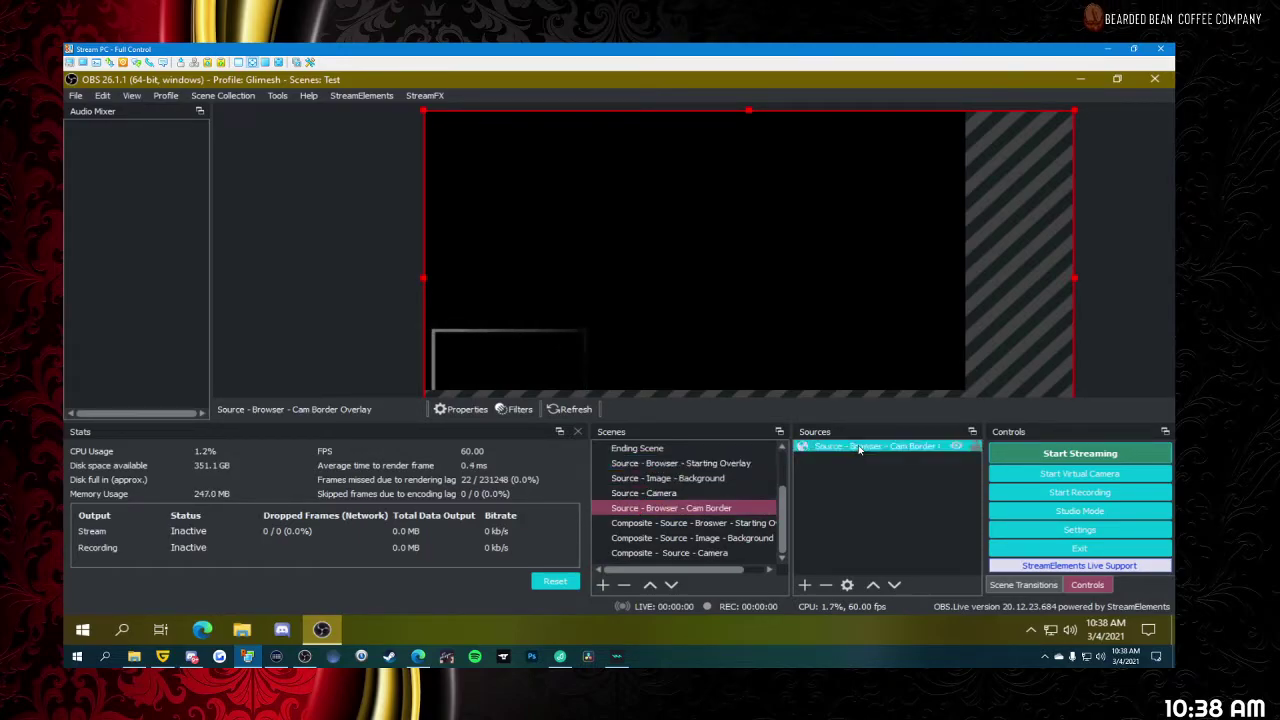
{"action": "double_click", "coordinate": [857, 448]}
{"action": "scroll", "coordinate": [308, 474], "scroll_direction": "down", "scroll_amount": 5}
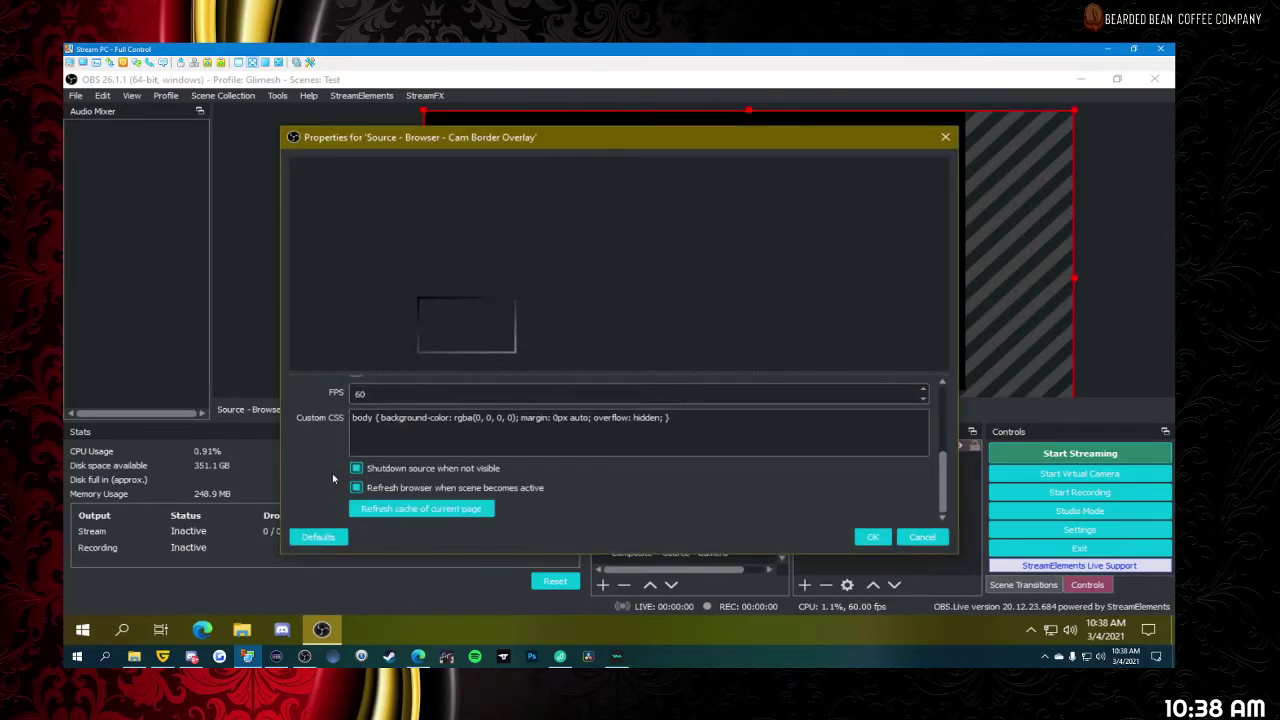
{"action": "left_click", "coordinate": [872, 537]}
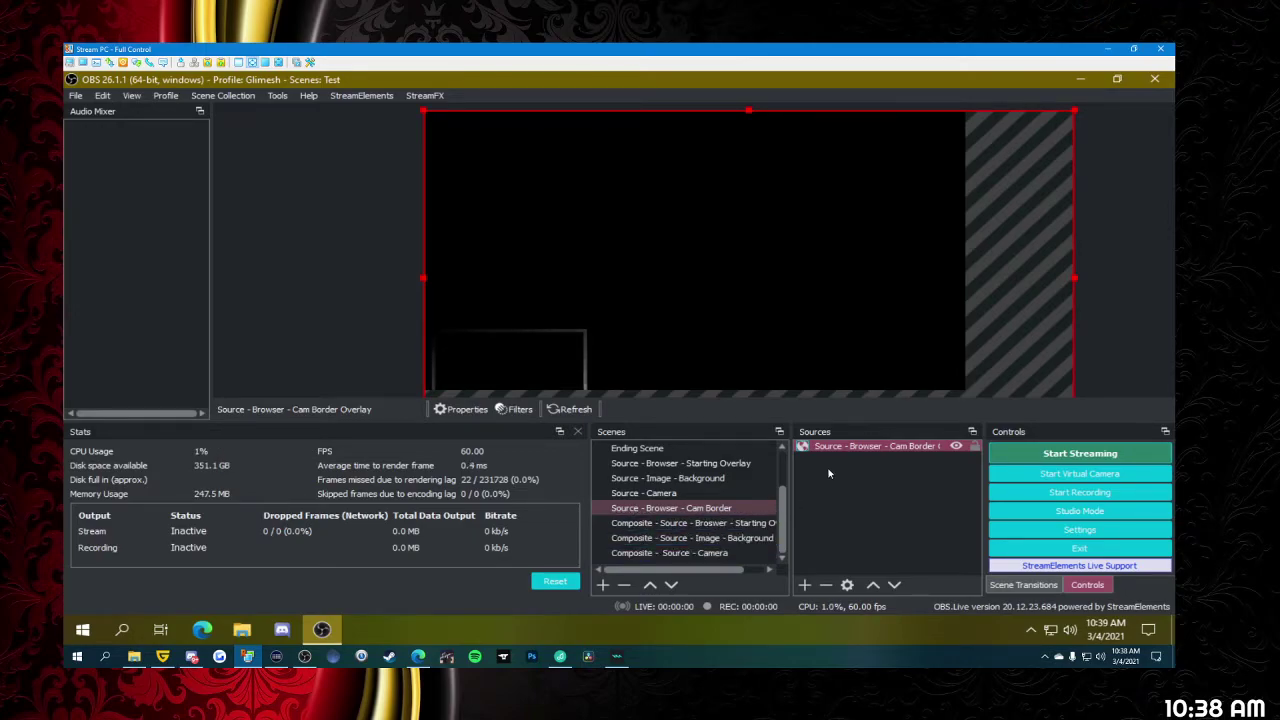
- Fit the Cam Border Overlay source to the screen in the Source - Browser - Cam Border scene
{"action": "right_click", "coordinate": [829, 337]}
{"action": "mouse_move", "coordinate": [860, 401]}
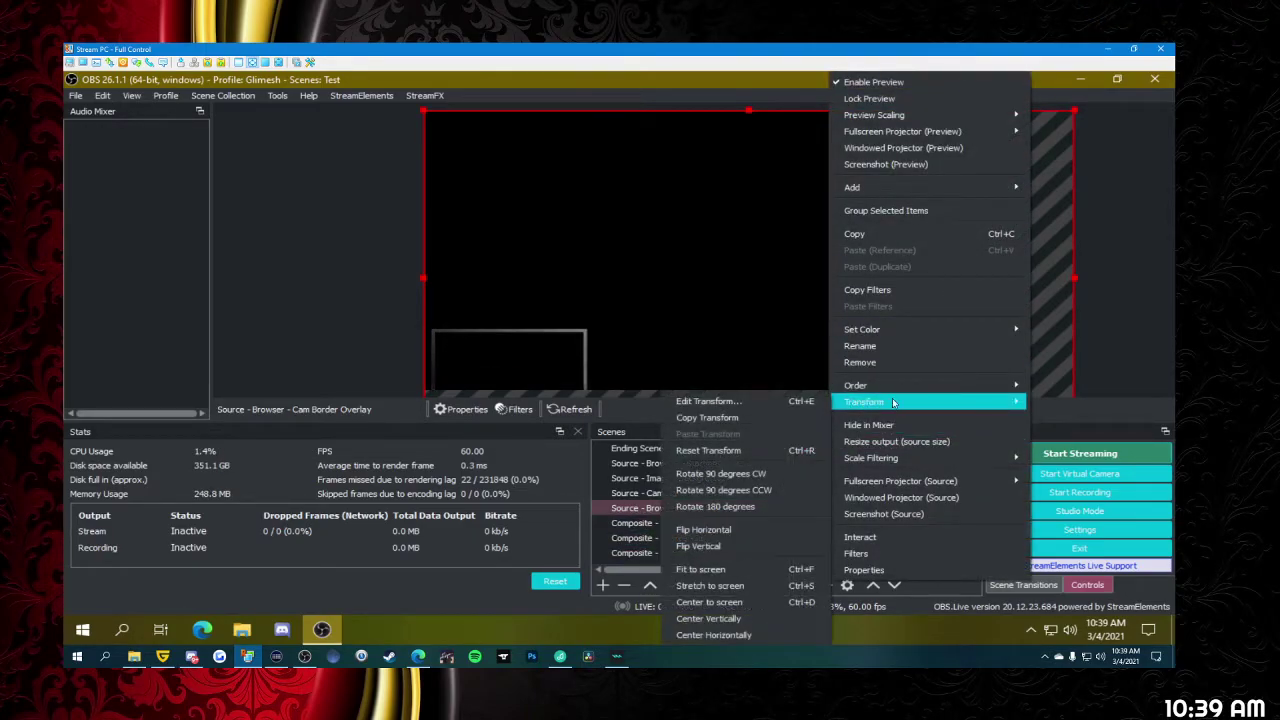
{"action": "left_click", "coordinate": [728, 569]}
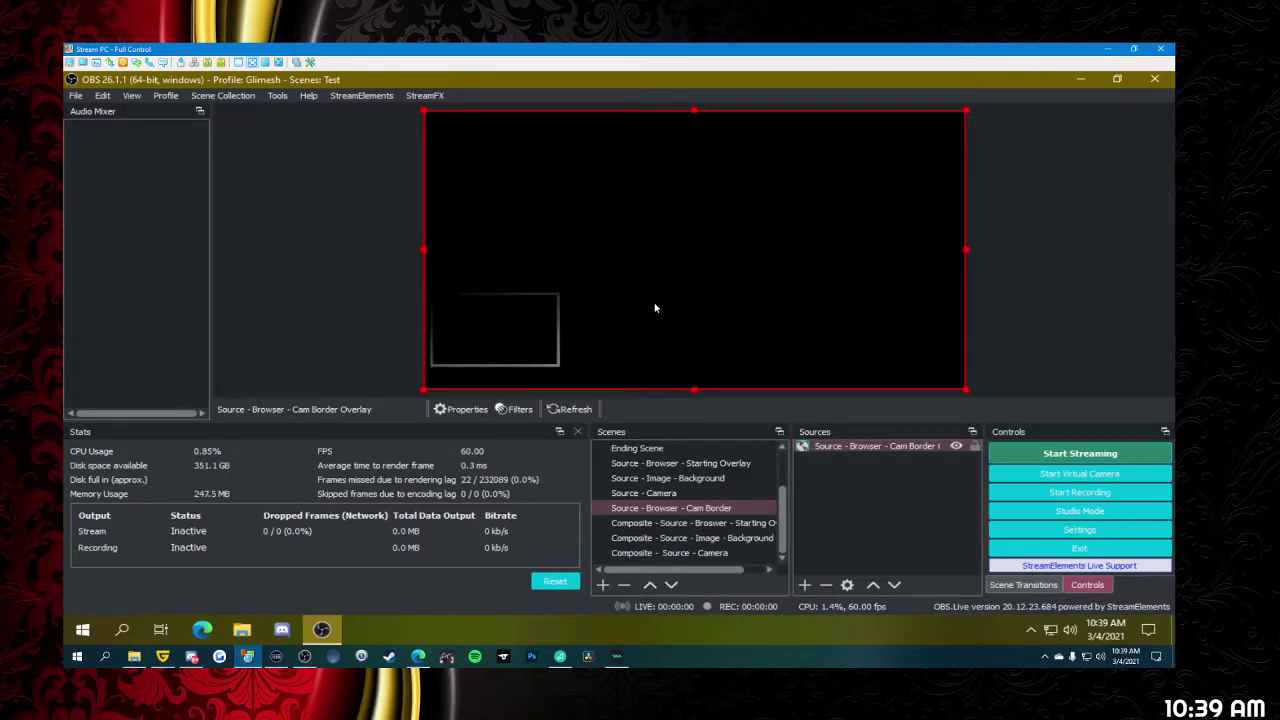
- Add a scene named "Composite - Browser - Cam Border"
{"action": "left_click", "coordinate": [604, 586]}
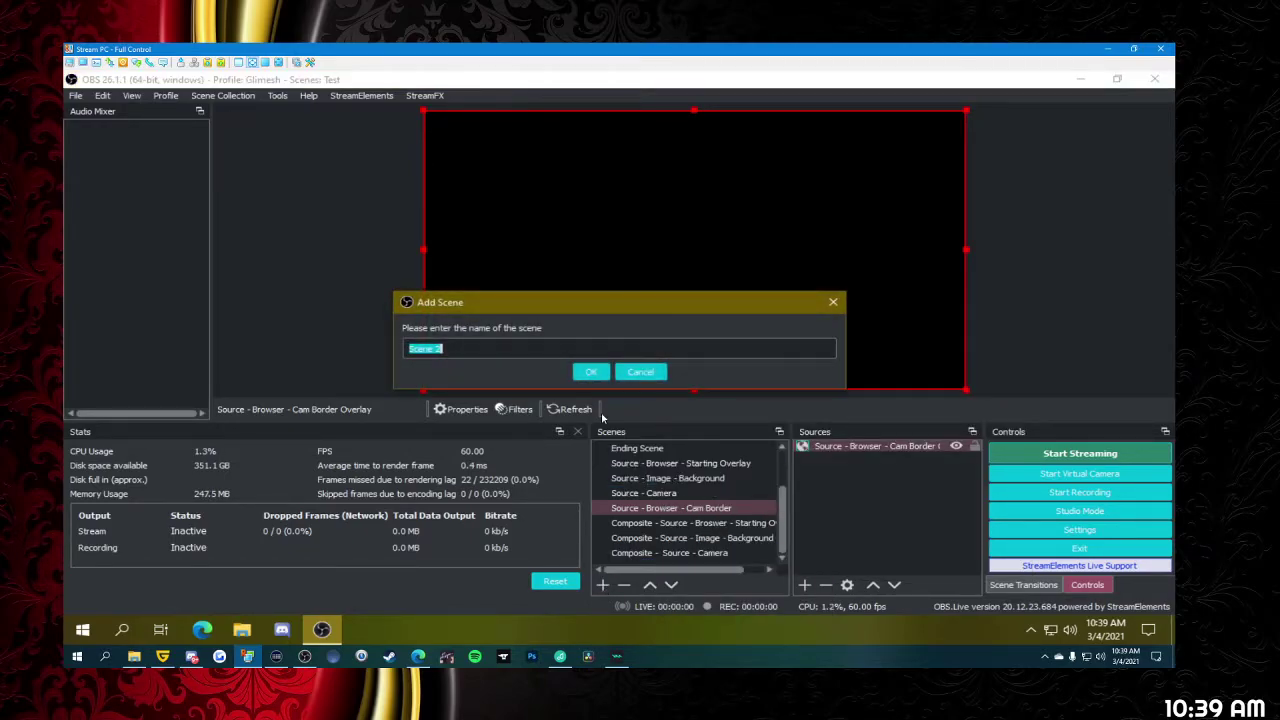
{"action": "type", "text": "Composite - Browser - C"}
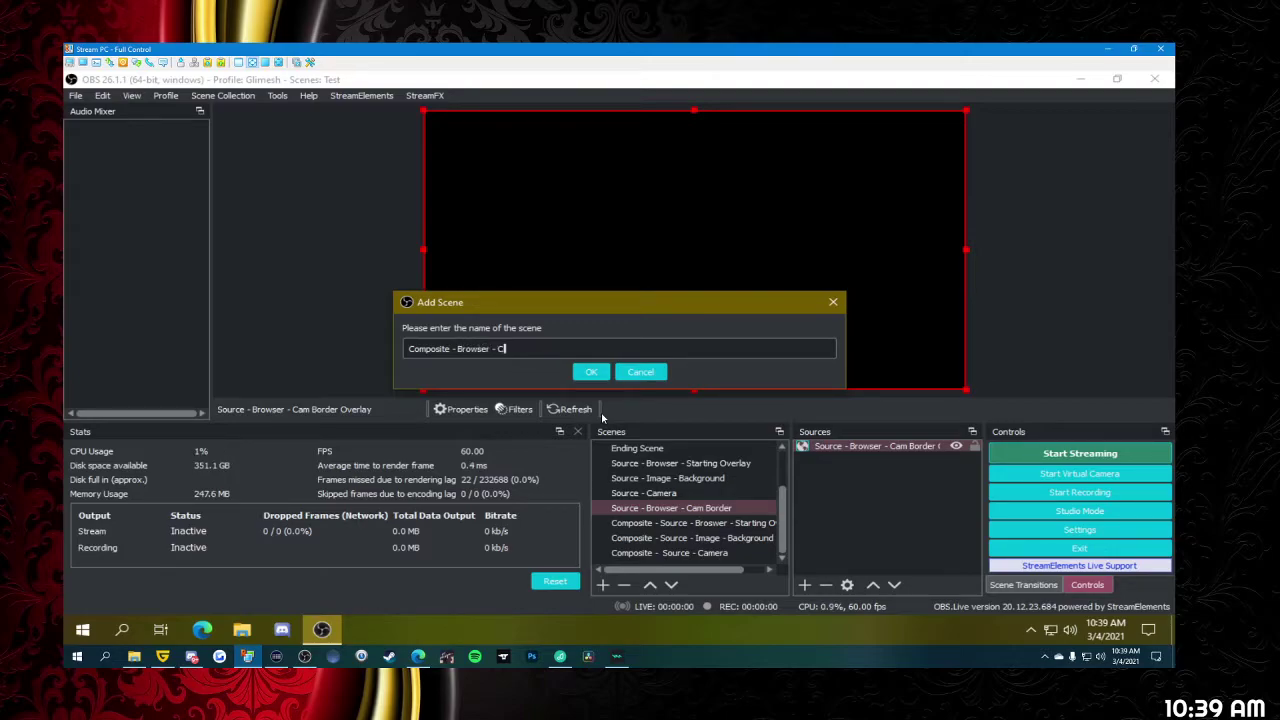
{"action": "type", "text": "am Border"}
{"action": "left_click", "coordinate": [590, 373]}
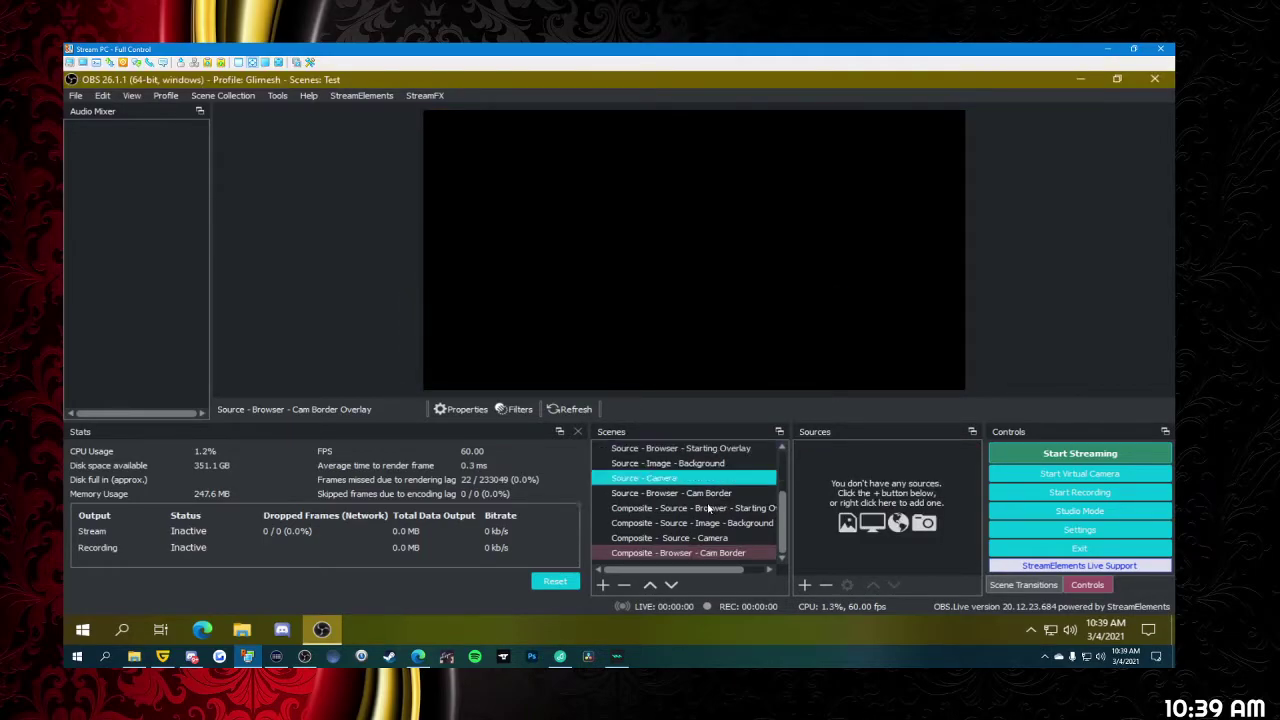
- Add the existing Source - Browser - Cam Border Overlay source to the Composite - Browser - Cam Border scene and fit it to the screen
{"action": "left_click", "coordinate": [805, 584]}
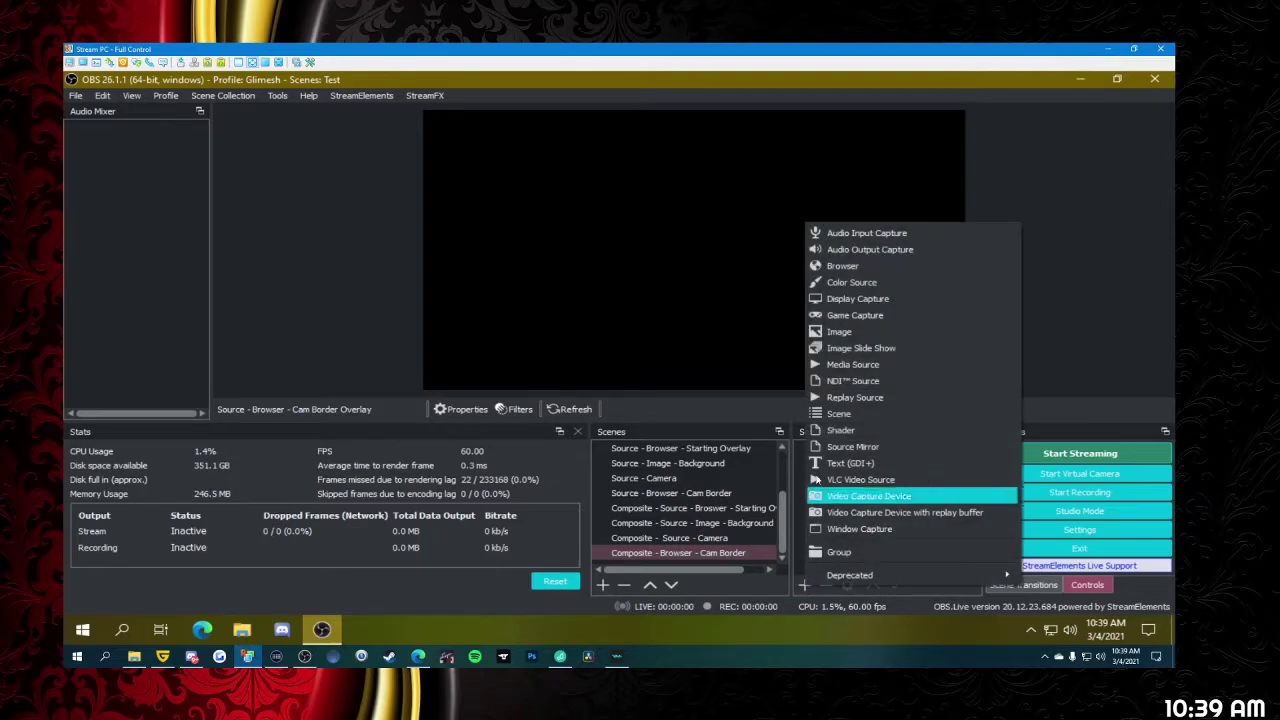
{"action": "left_click", "coordinate": [840, 268]}
{"action": "left_click", "coordinate": [495, 297]}
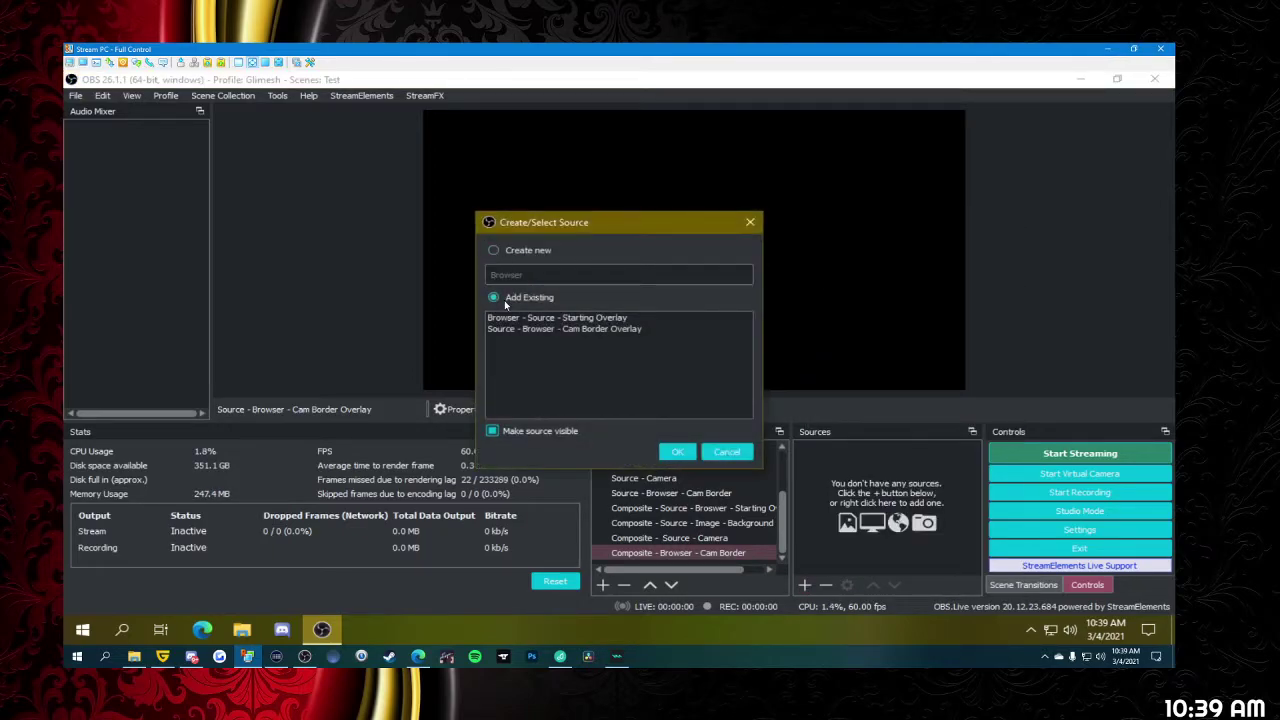
{"action": "left_click", "coordinate": [528, 329]}
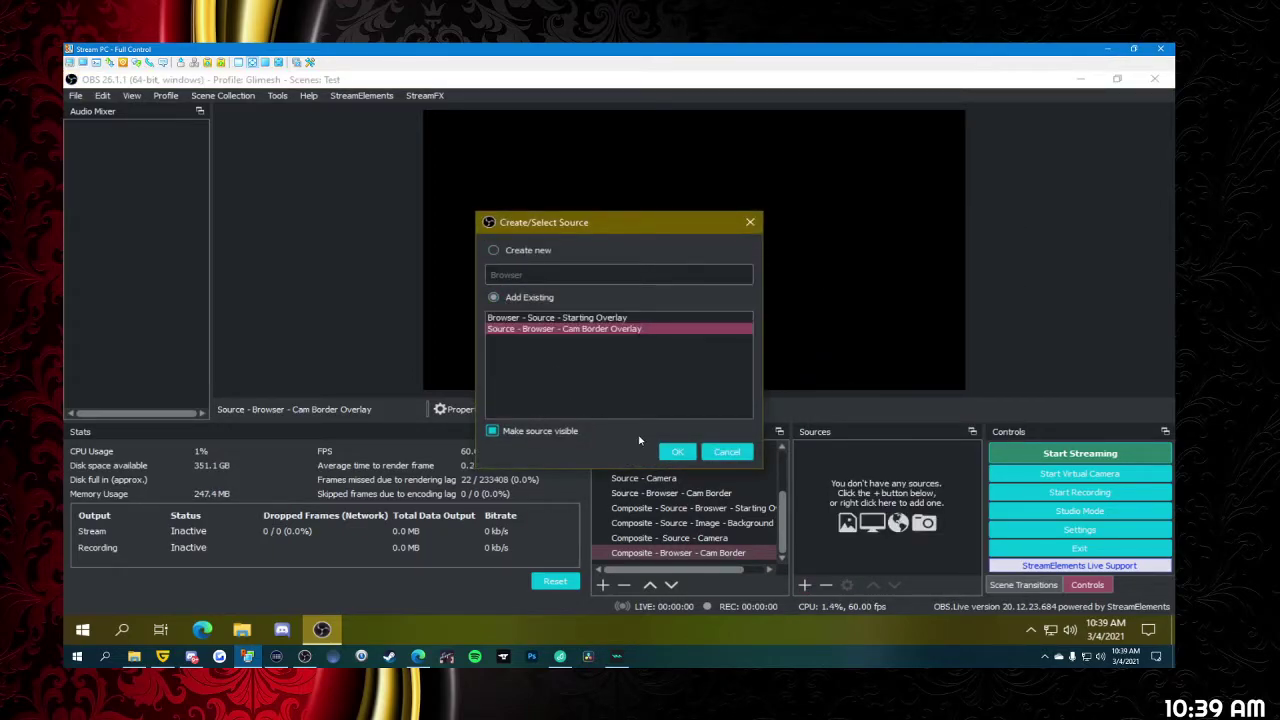
{"action": "left_click", "coordinate": [677, 452]}
{"action": "right_click", "coordinate": [720, 318]}
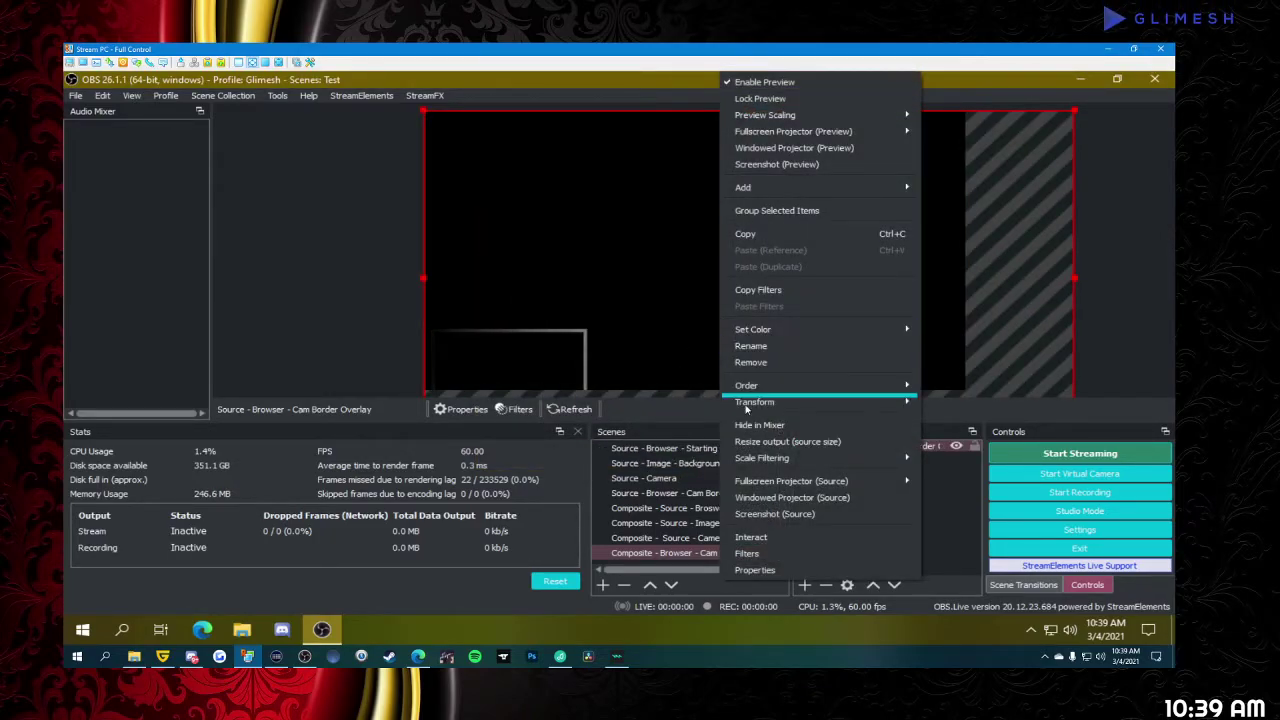
{"action": "mouse_move", "coordinate": [768, 402]}
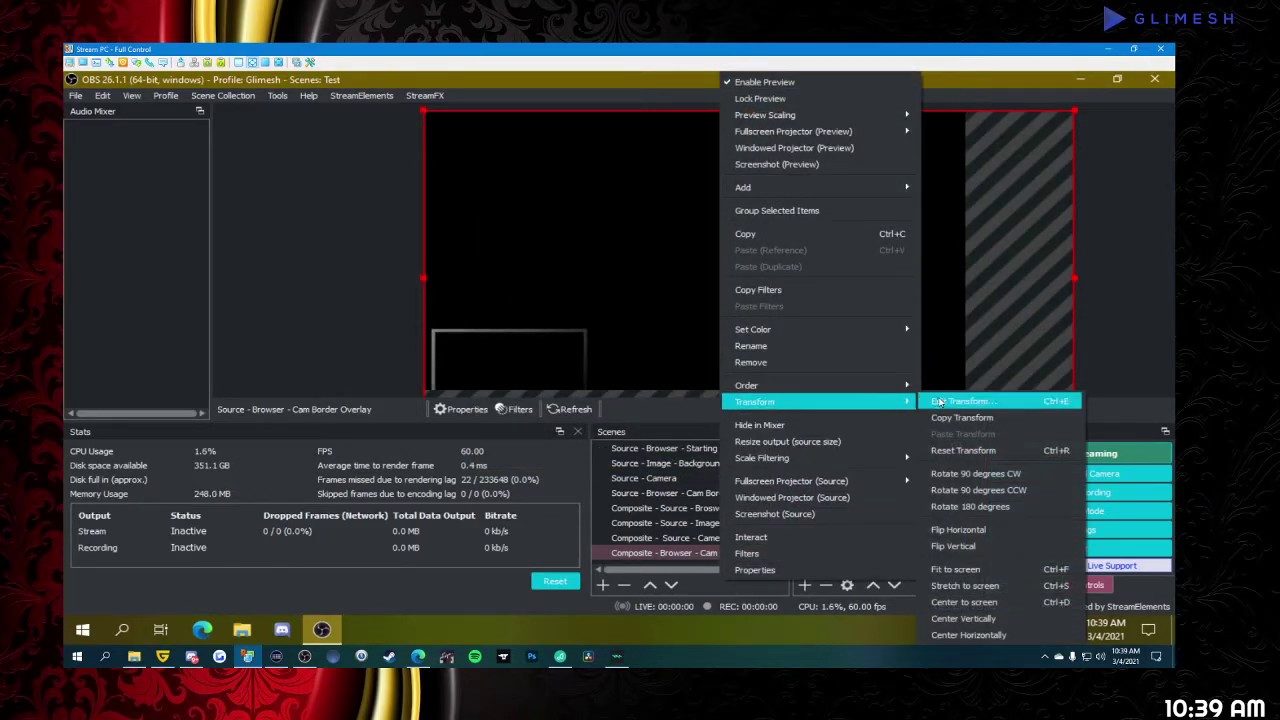
{"action": "left_click", "coordinate": [970, 569]}
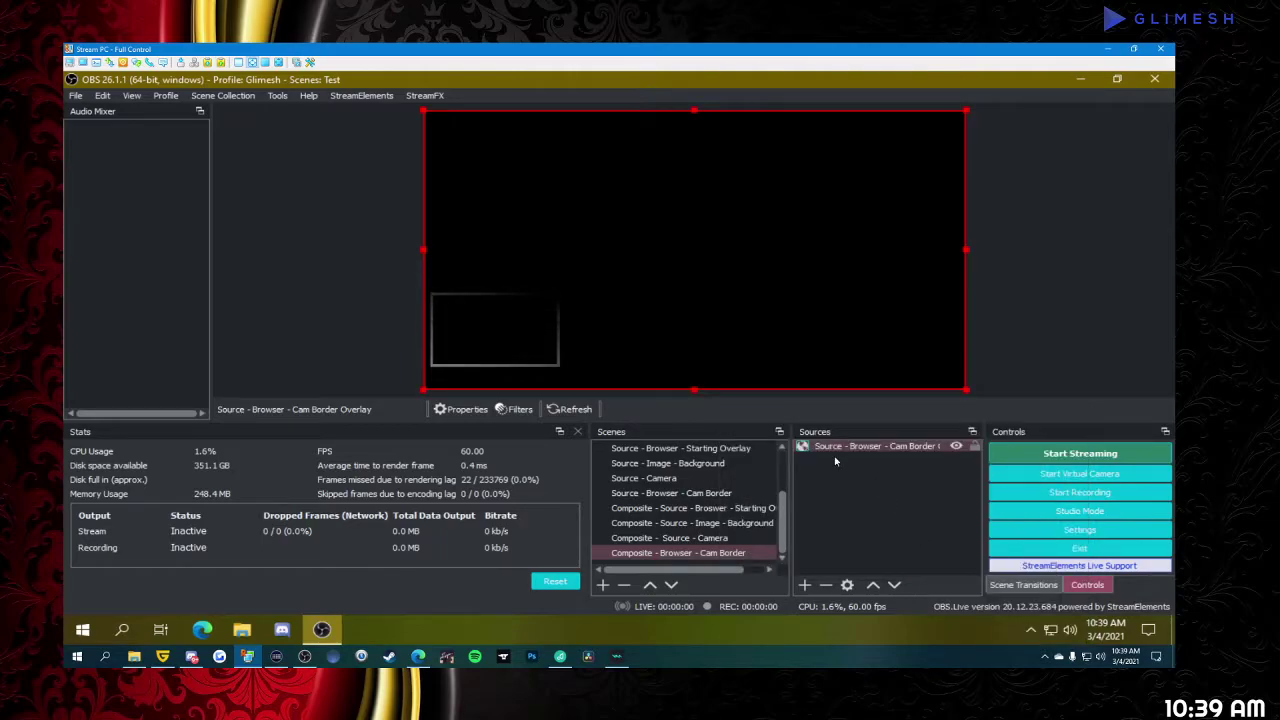
- Nest the Composite - Browser - Cam Border scene in the Main Scene as a Scene source
{"action": "scroll", "coordinate": [686, 497], "scroll_direction": "up", "scroll_amount": 2}
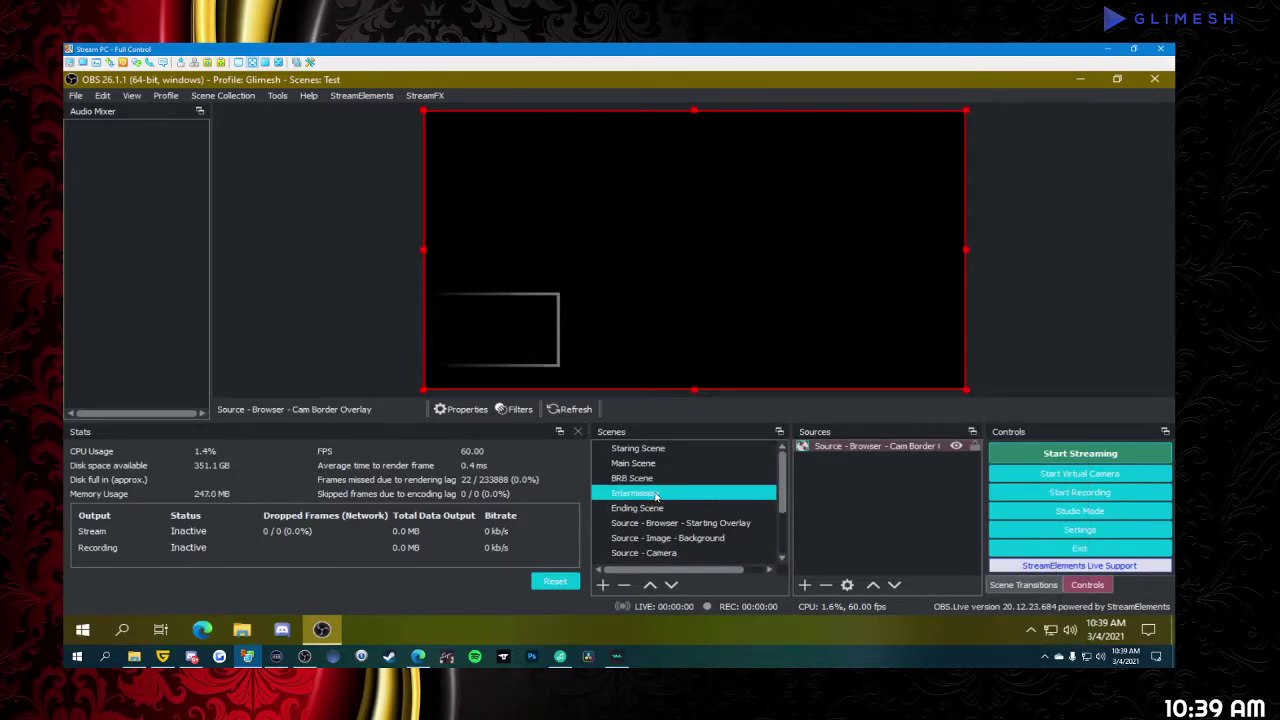
{"action": "left_click", "coordinate": [640, 463]}
{"action": "left_click", "coordinate": [804, 585]}
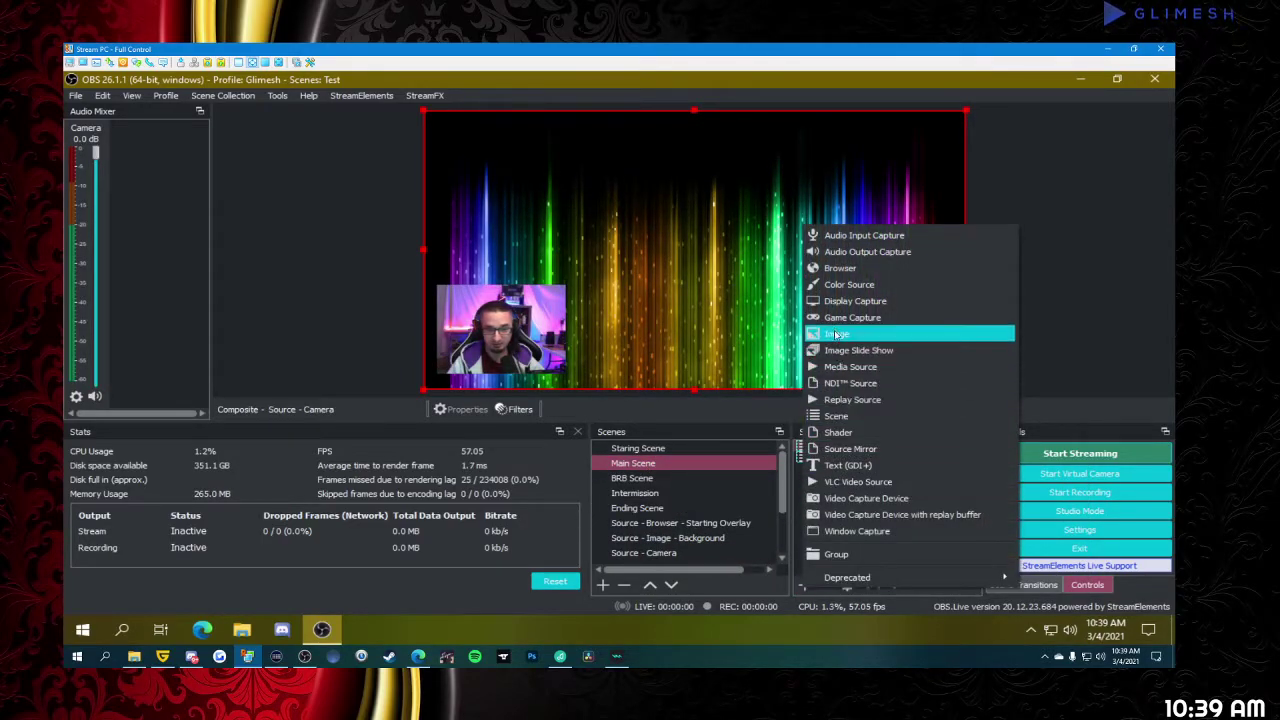
{"action": "left_click", "coordinate": [842, 416]}
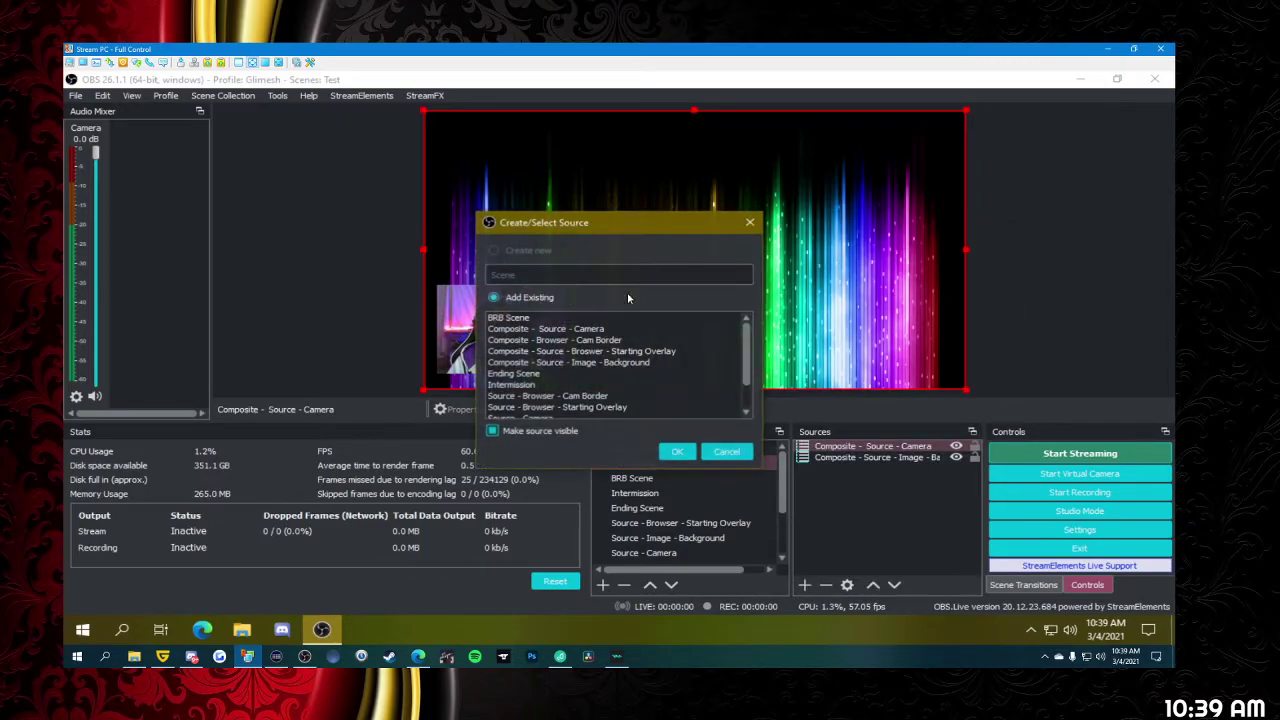
{"action": "left_click", "coordinate": [524, 328]}
{"action": "left_click", "coordinate": [526, 340]}
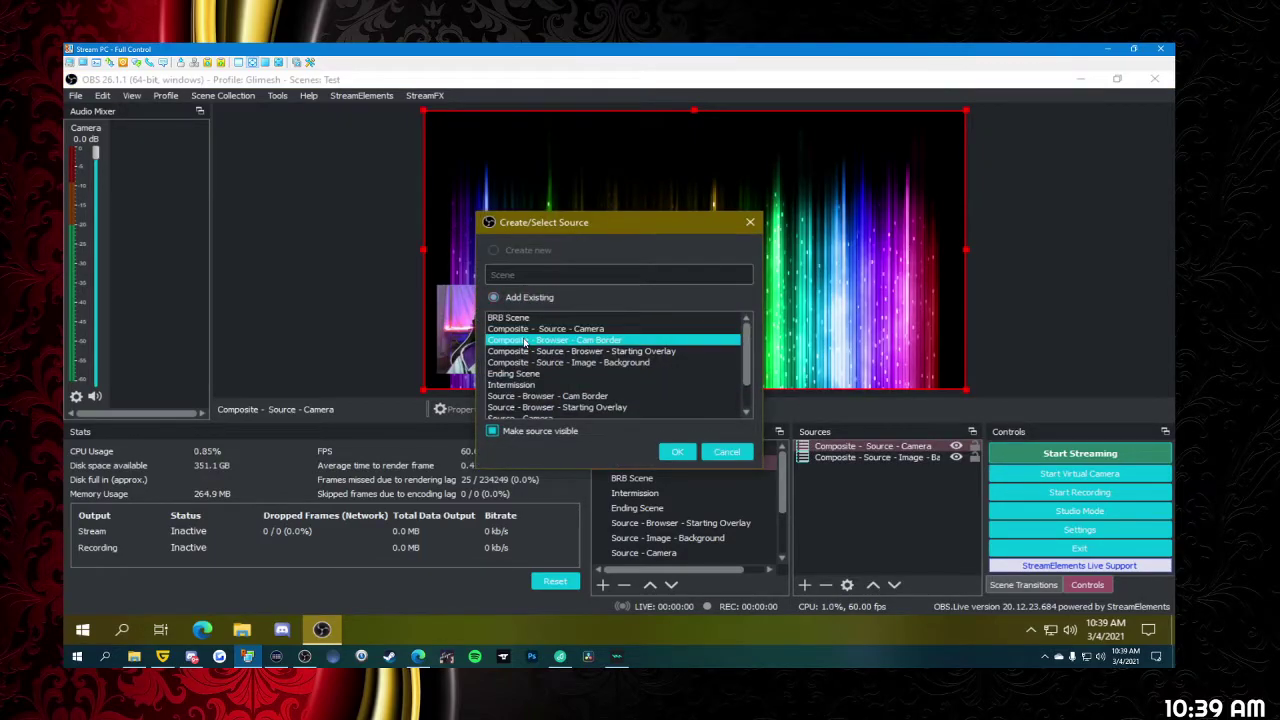
{"action": "left_click", "coordinate": [677, 452]}
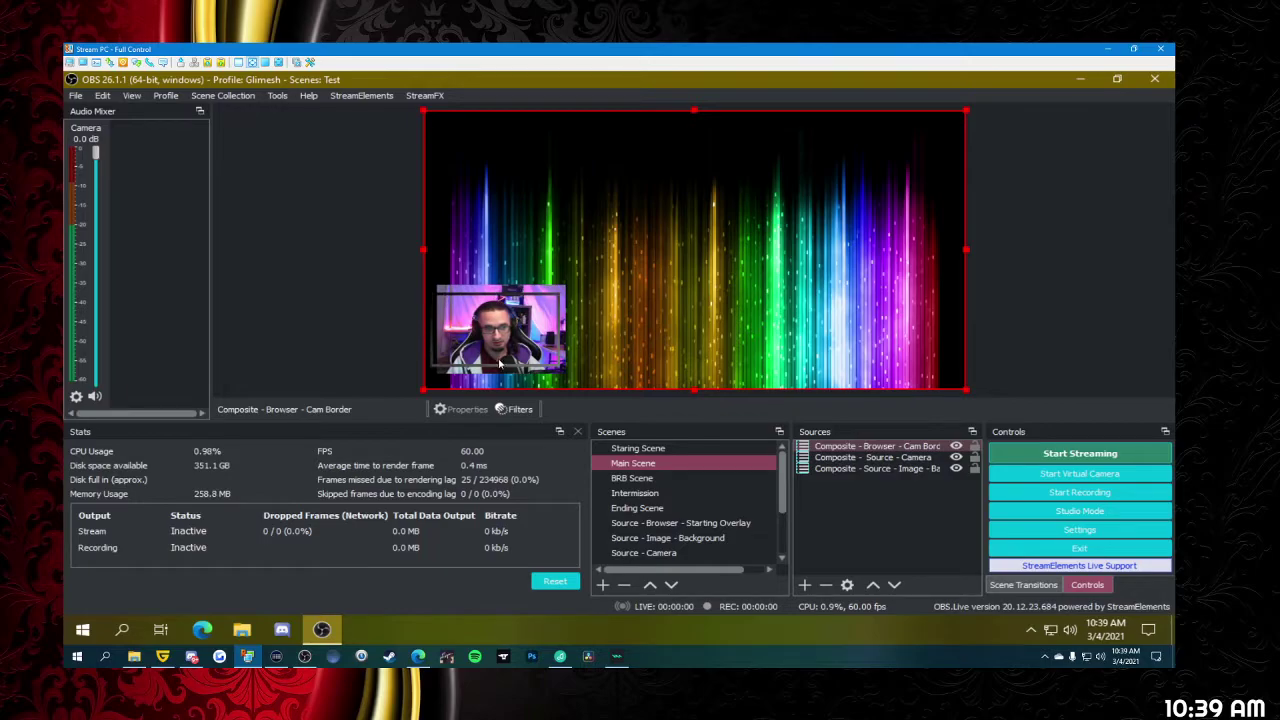
- Turn on Studio Mode and load the Composite - Source - Camera scene into the preview
{"action": "scroll", "coordinate": [733, 525], "scroll_direction": "down", "scroll_amount": 1}
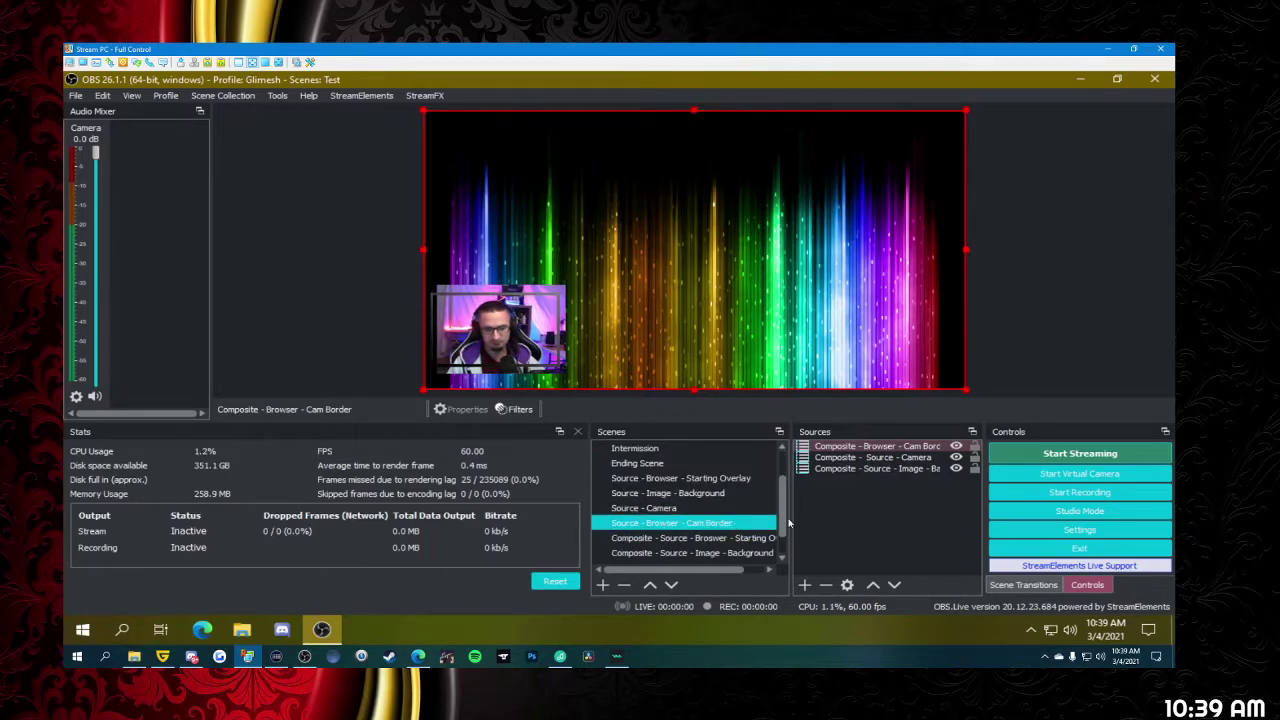
{"action": "left_click", "coordinate": [1073, 511]}
{"action": "scroll", "coordinate": [670, 508], "scroll_direction": "down", "scroll_amount": 1}
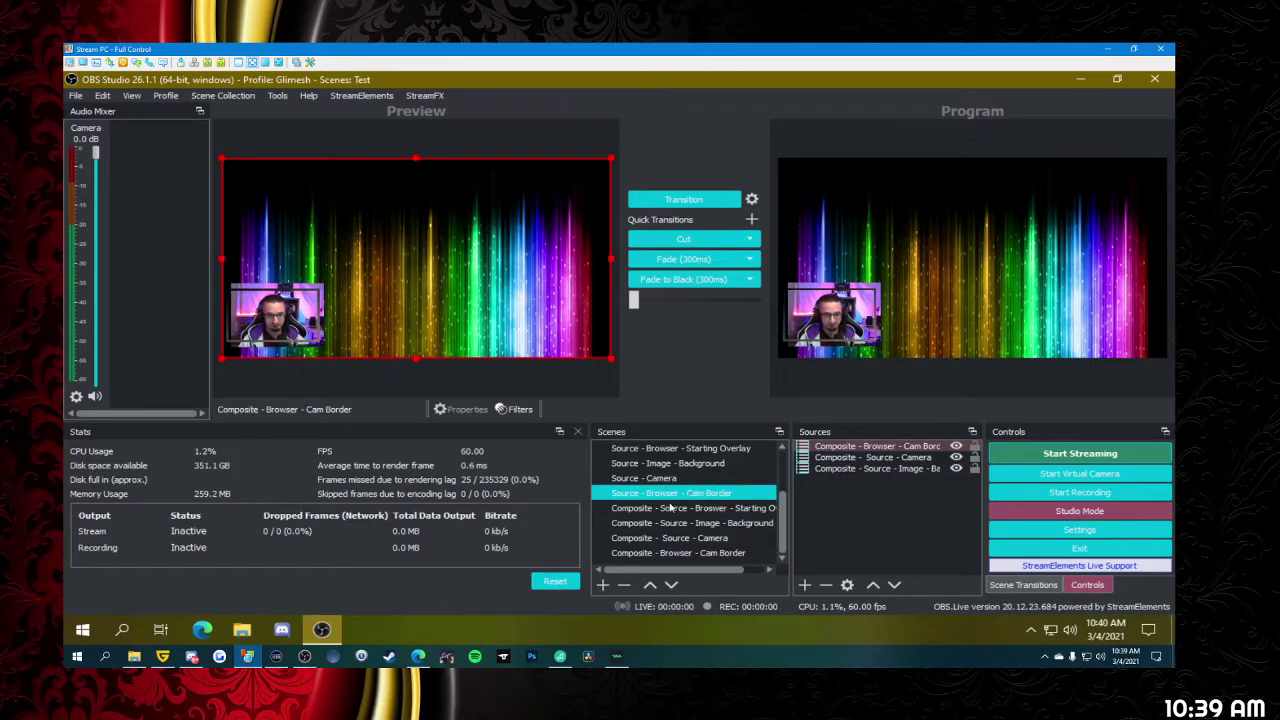
{"action": "left_click", "coordinate": [657, 538]}
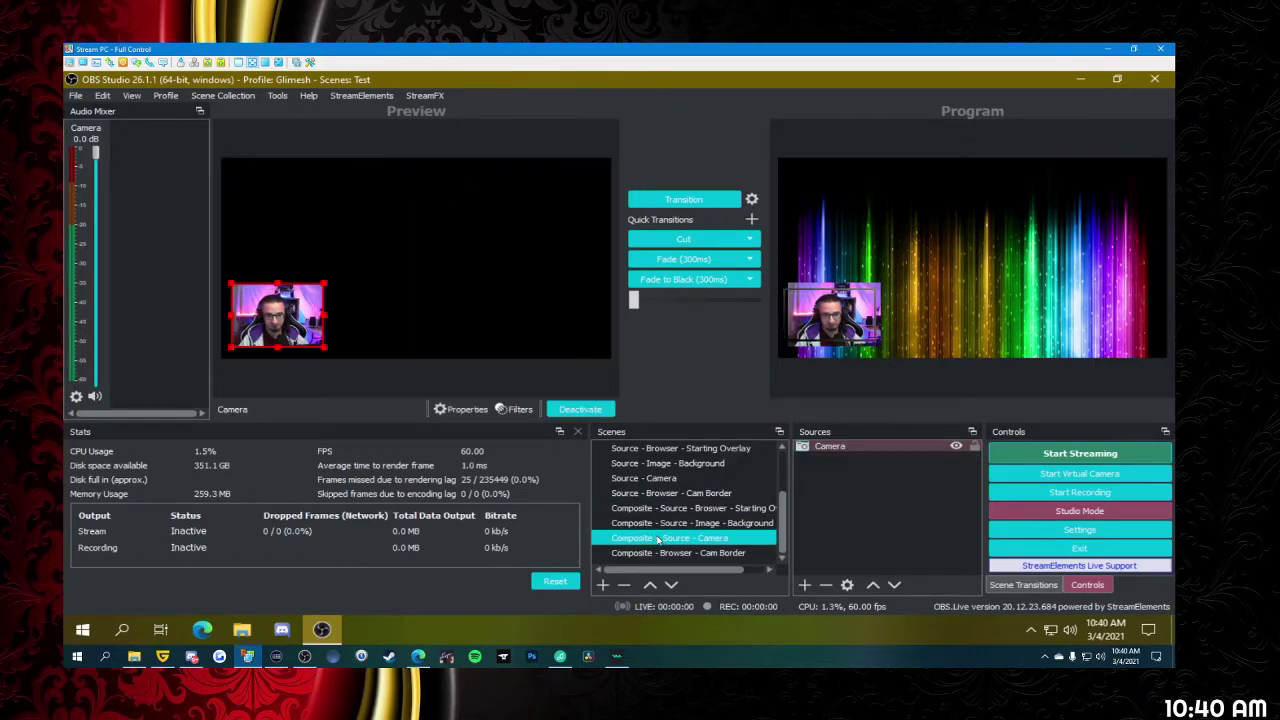
- Reposition and shrink the camera in the Composite - Source - Camera scene so it fits the cam border's height near the lower-left corner
{"action": "left_click_drag", "start_coordinate": [284, 311], "coordinate": [284, 305]}
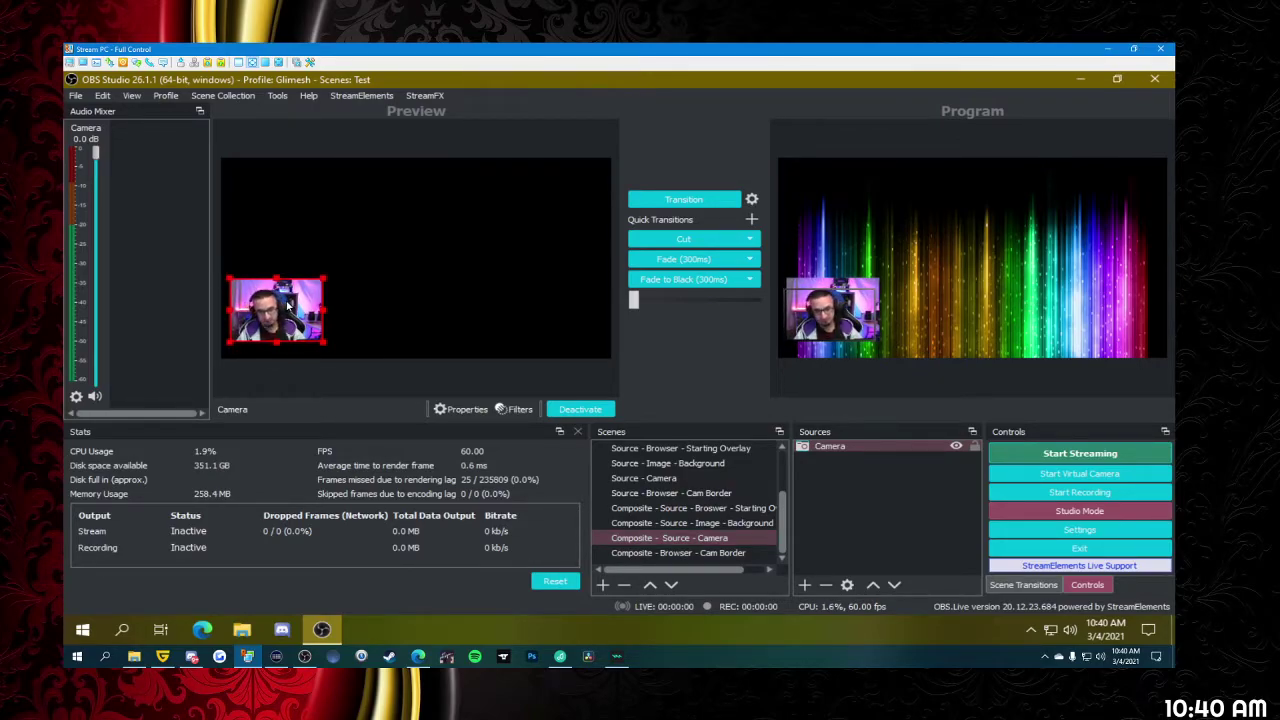
{"action": "left_click_drag", "start_coordinate": [287, 305], "coordinate": [311, 290]}
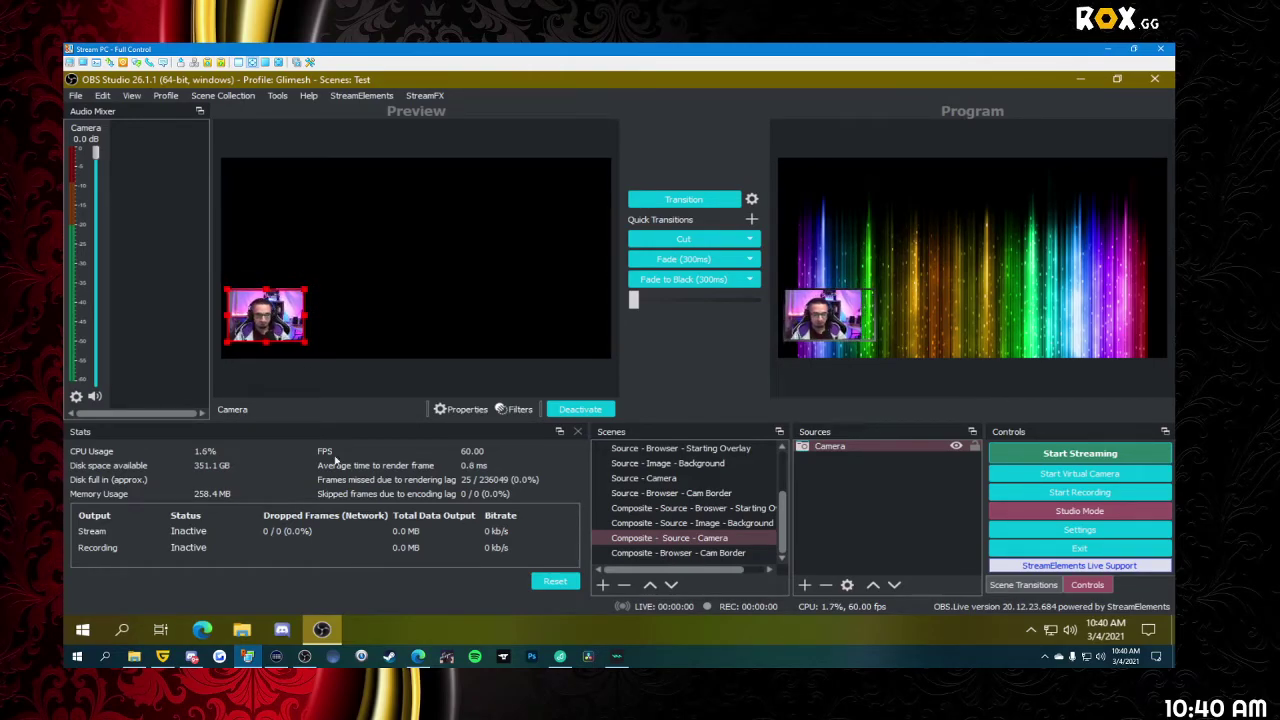
- Switch to the StreamElements overlay editor, narrow the animated gradient border to match the camera's width, save the overlay, and return to OBS
{"action": "left_click", "coordinate": [418, 656]}
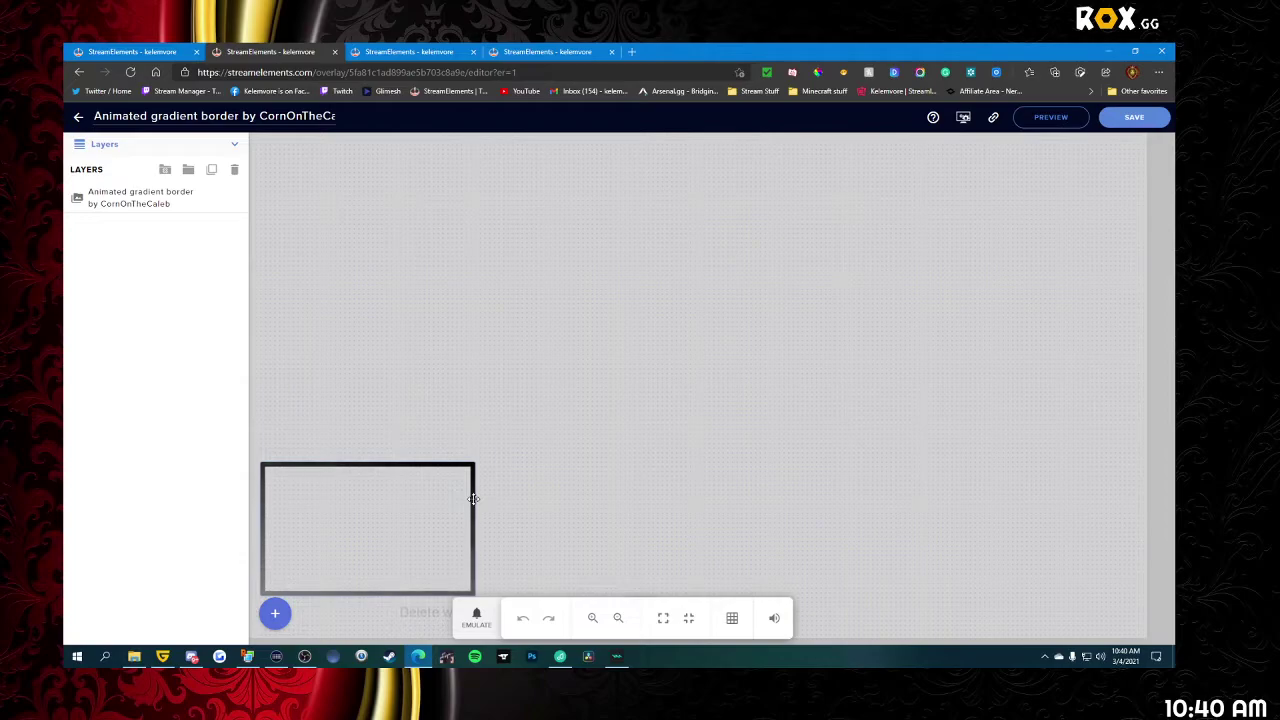
{"action": "left_click_drag", "start_coordinate": [477, 505], "coordinate": [448, 505]}
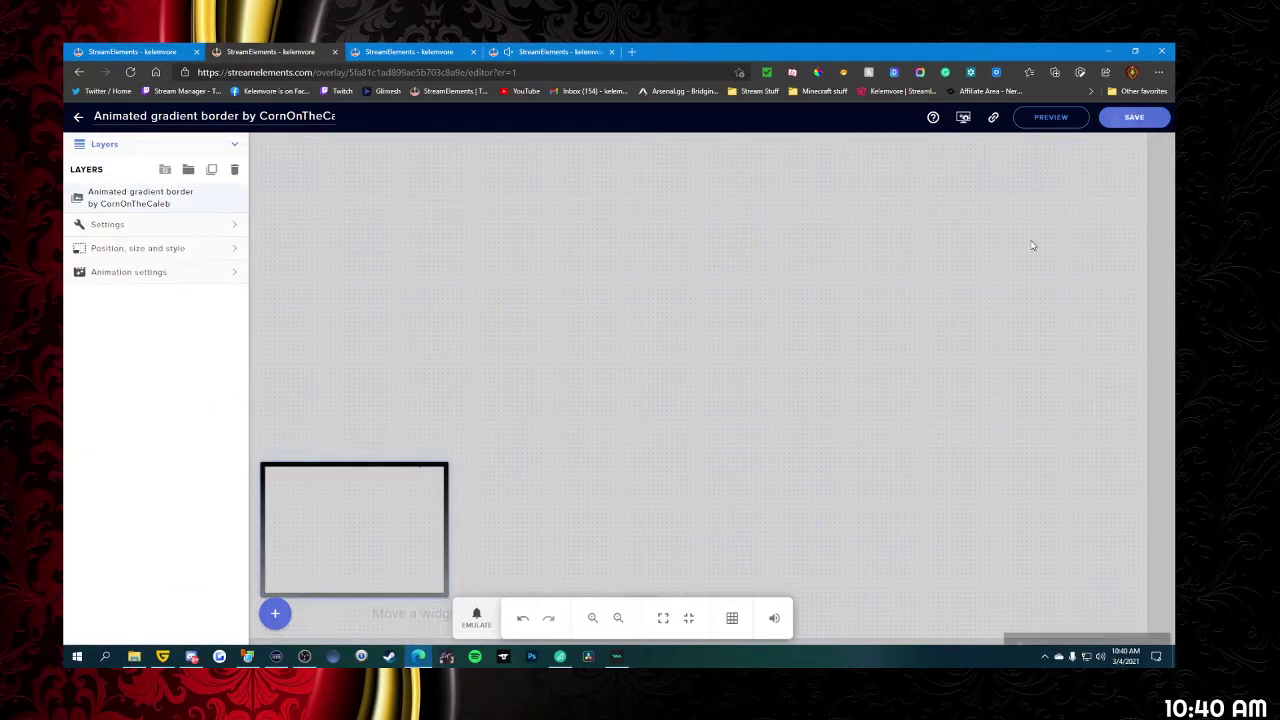
{"action": "left_click", "coordinate": [290, 656]}
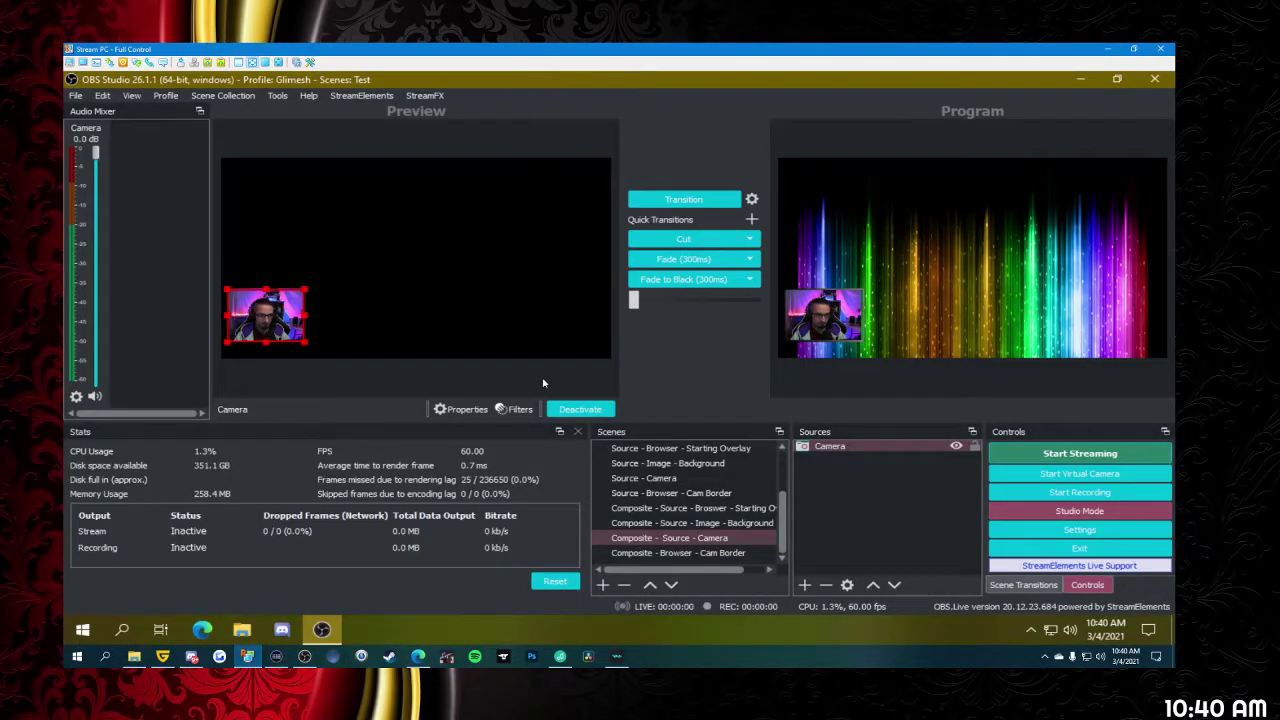
{"action": "left_click", "coordinate": [418, 656]}
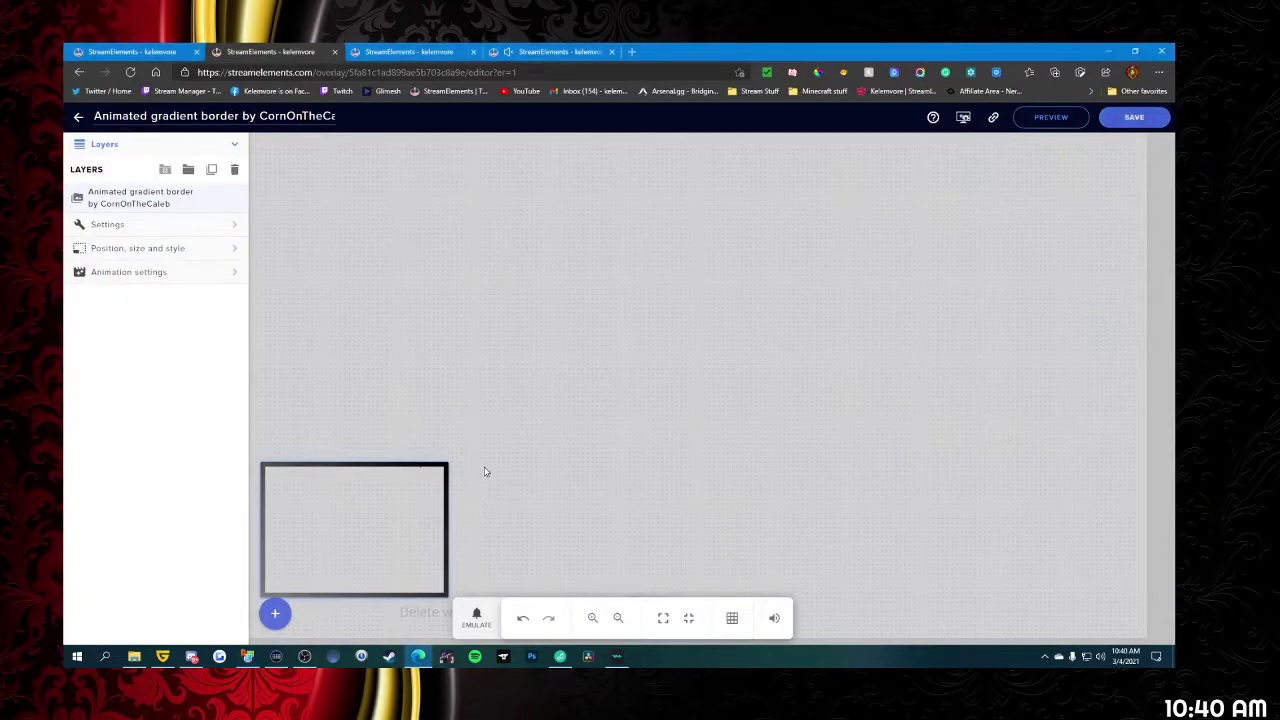
{"action": "left_click", "coordinate": [449, 505]}
{"action": "left_click_drag", "start_coordinate": [449, 505], "coordinate": [439, 510]}
{"action": "left_click", "coordinate": [1134, 117]}
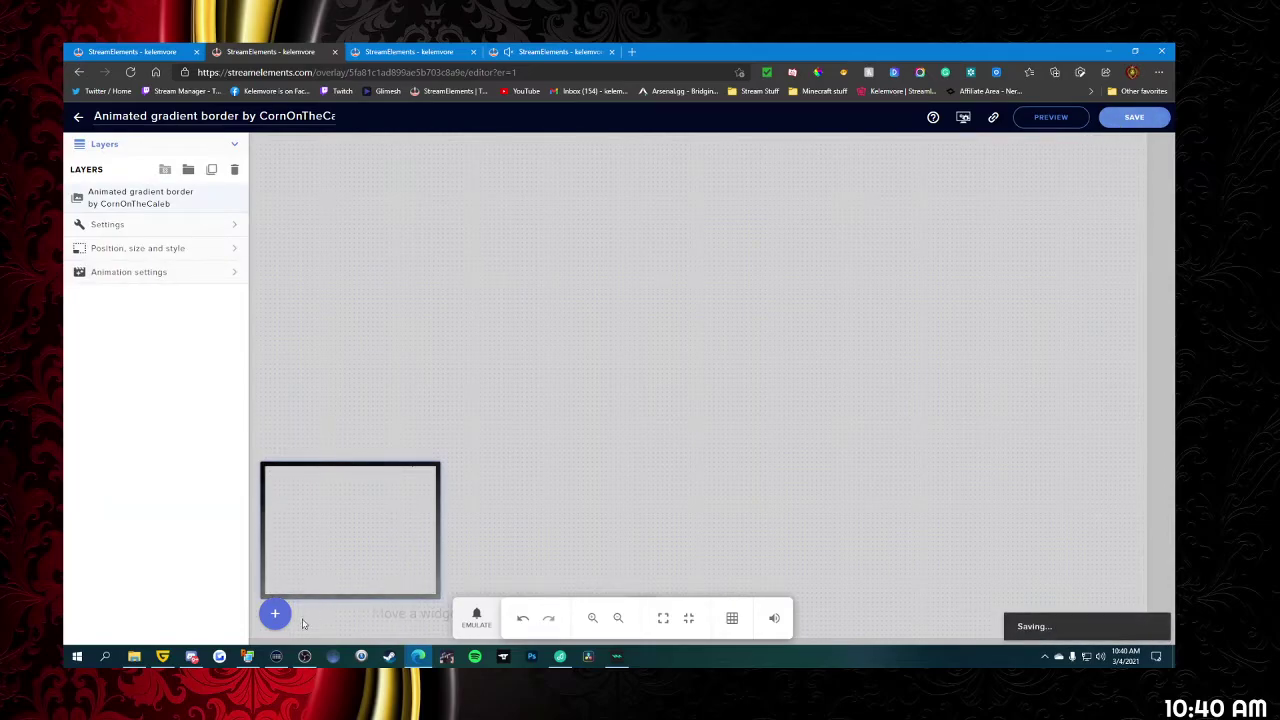
{"action": "key", "text": "alt+Tab"}
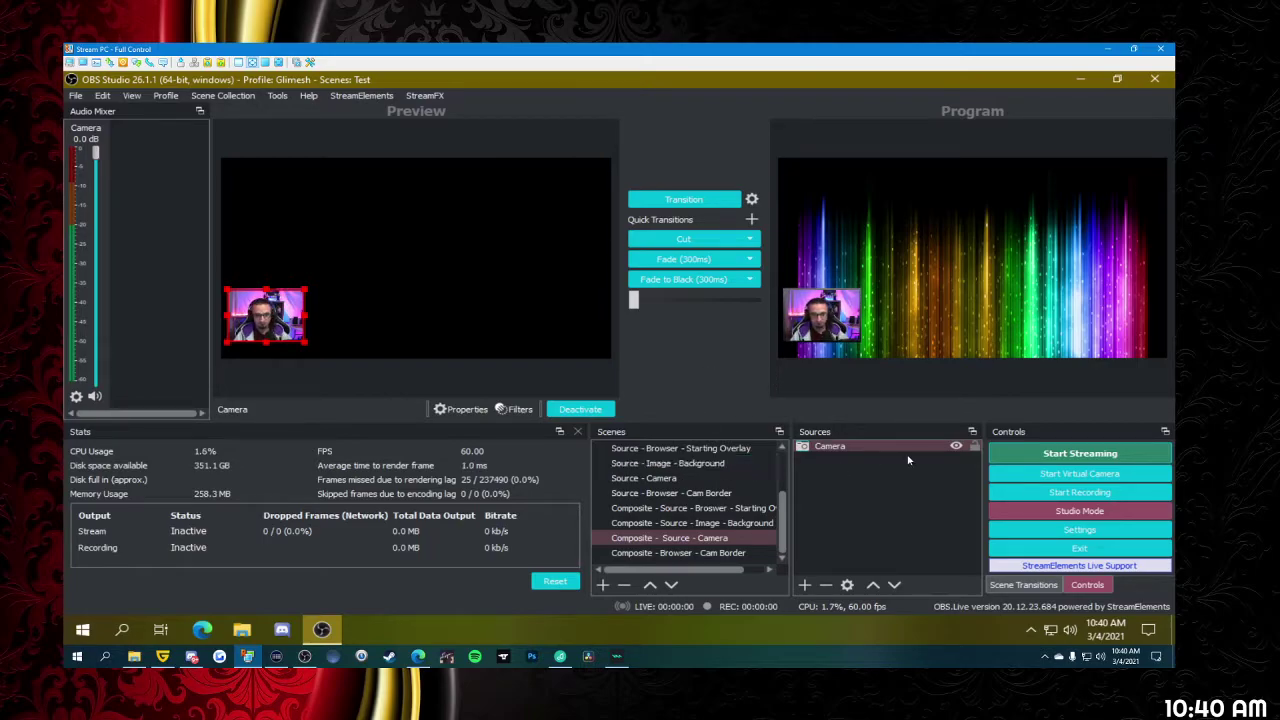
- Nest the existing Composite - Browser - Cam Border scene above the camera in the Composite - Source - Camera scene as a Scene source
{"action": "left_click", "coordinate": [678, 553]}
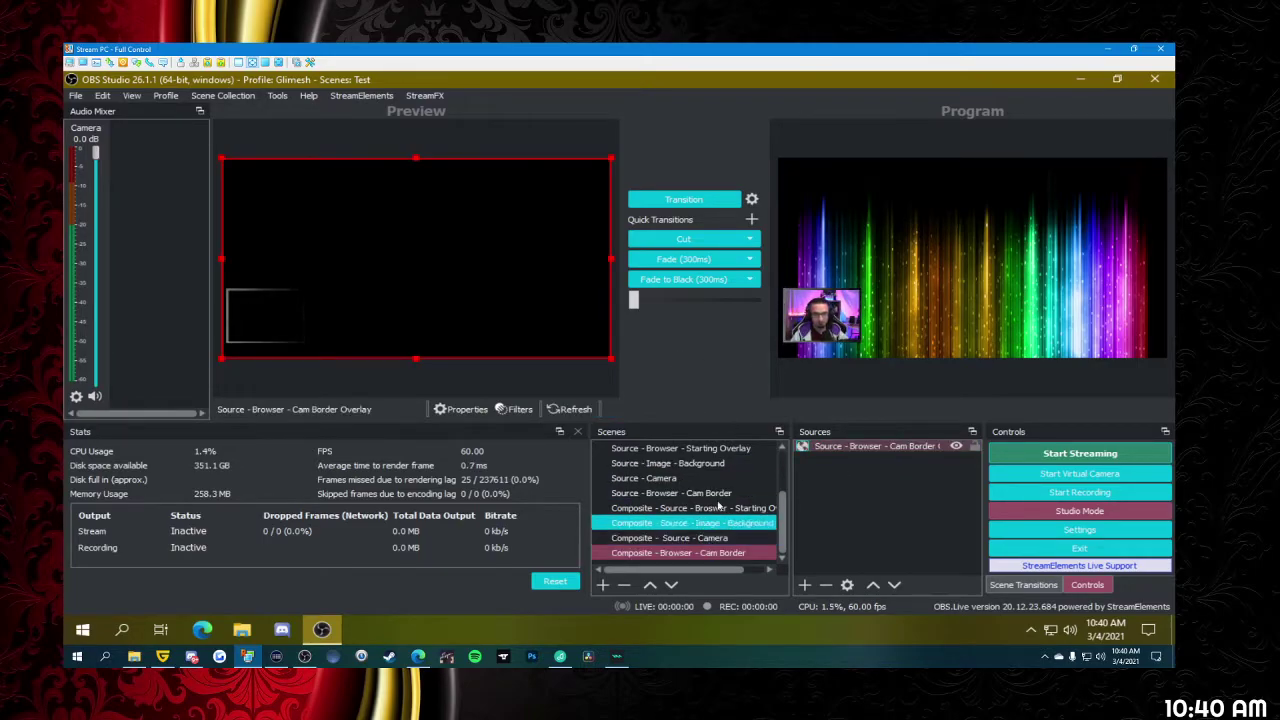
{"action": "scroll", "coordinate": [686, 495], "scroll_direction": "up", "scroll_amount": 2}
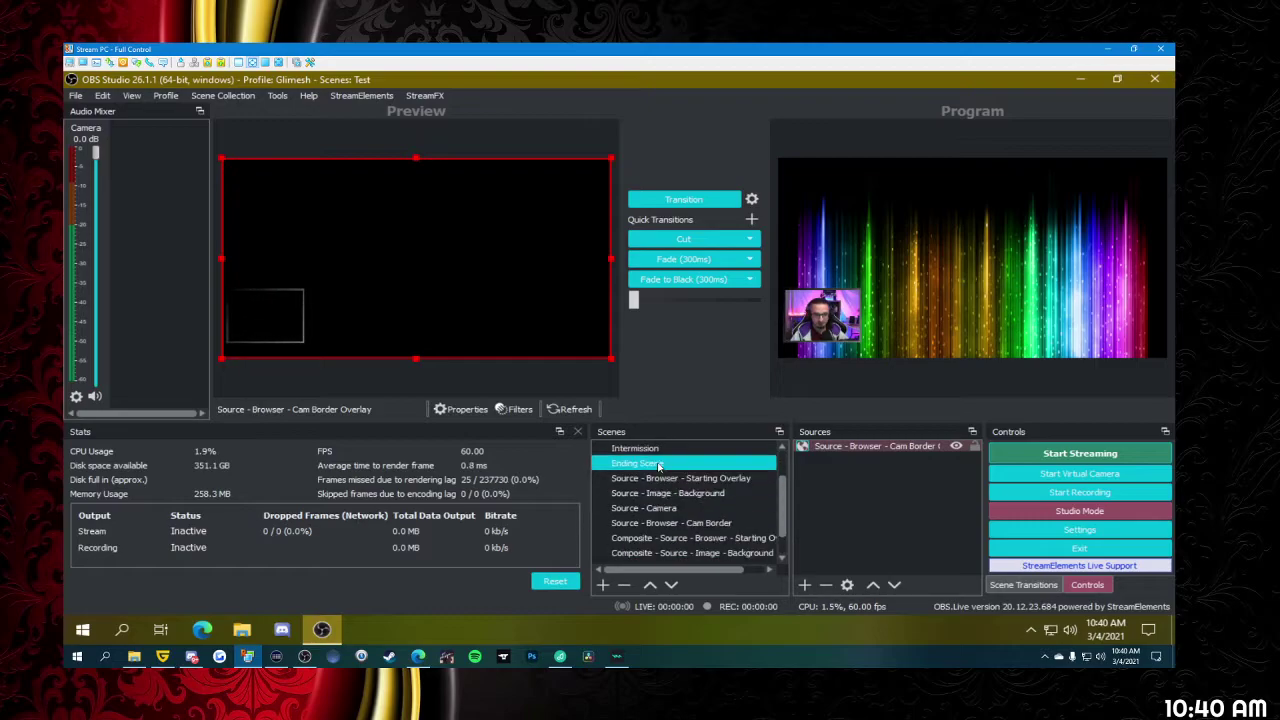
{"action": "scroll", "coordinate": [686, 500], "scroll_direction": "down", "scroll_amount": 2}
{"action": "scroll", "coordinate": [686, 500], "scroll_direction": "up", "scroll_amount": 3}
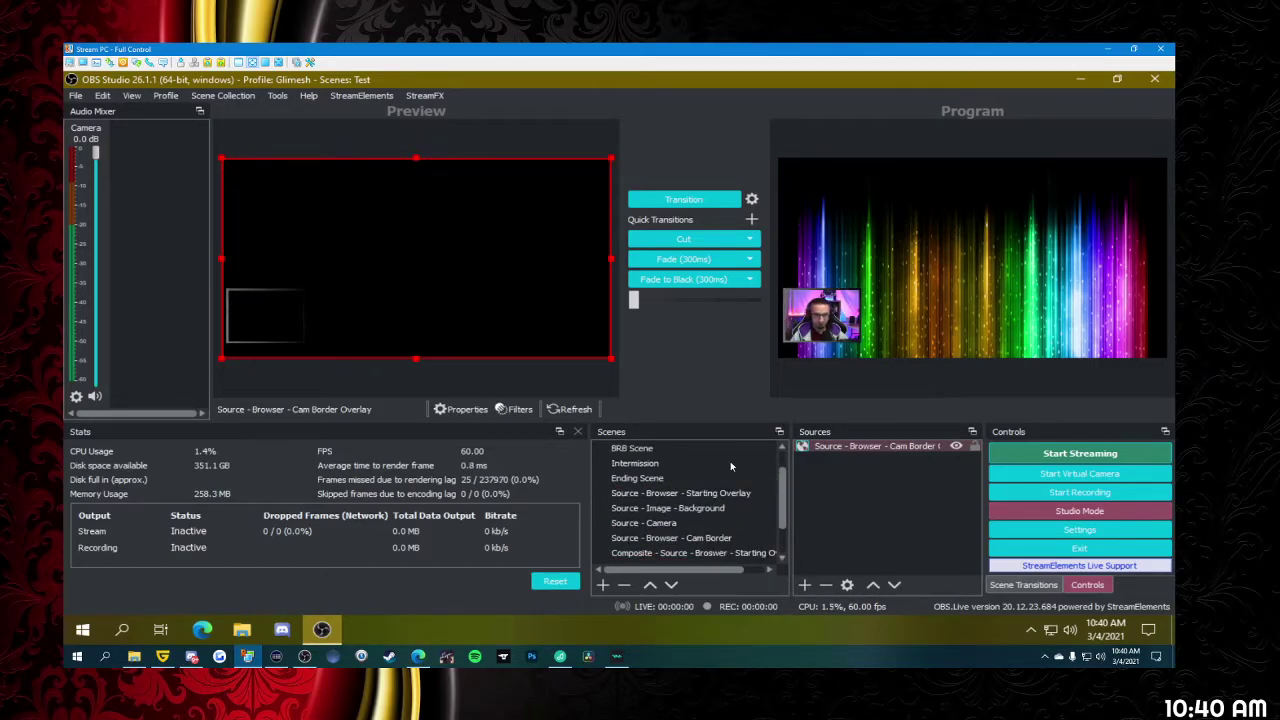
{"action": "scroll", "coordinate": [669, 543], "scroll_direction": "down", "scroll_amount": 2}
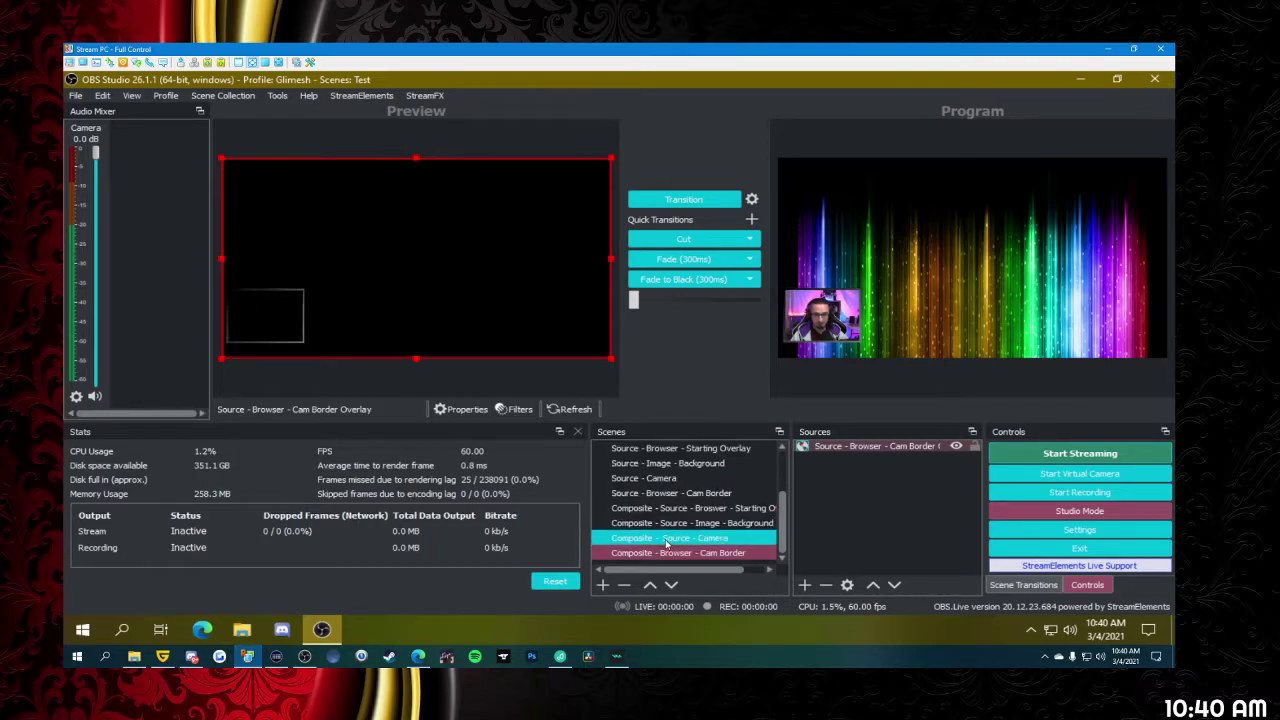
{"action": "left_click", "coordinate": [668, 540]}
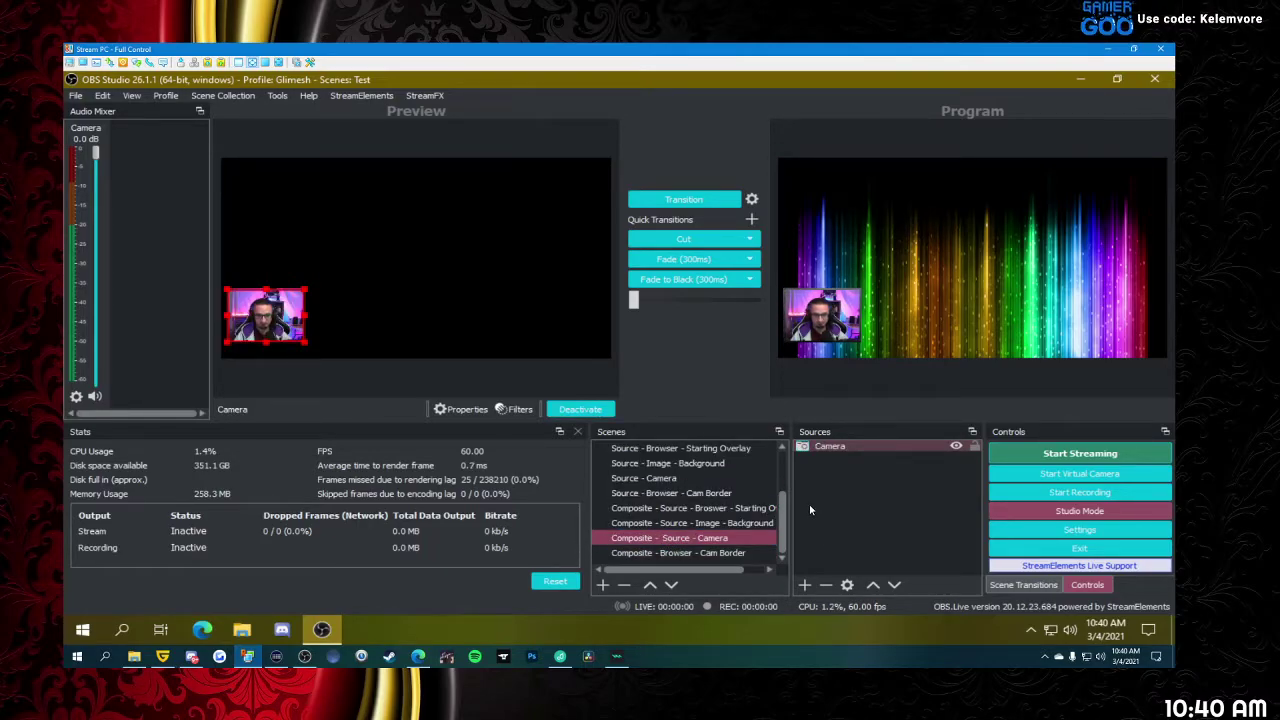
{"action": "left_click", "coordinate": [804, 585]}
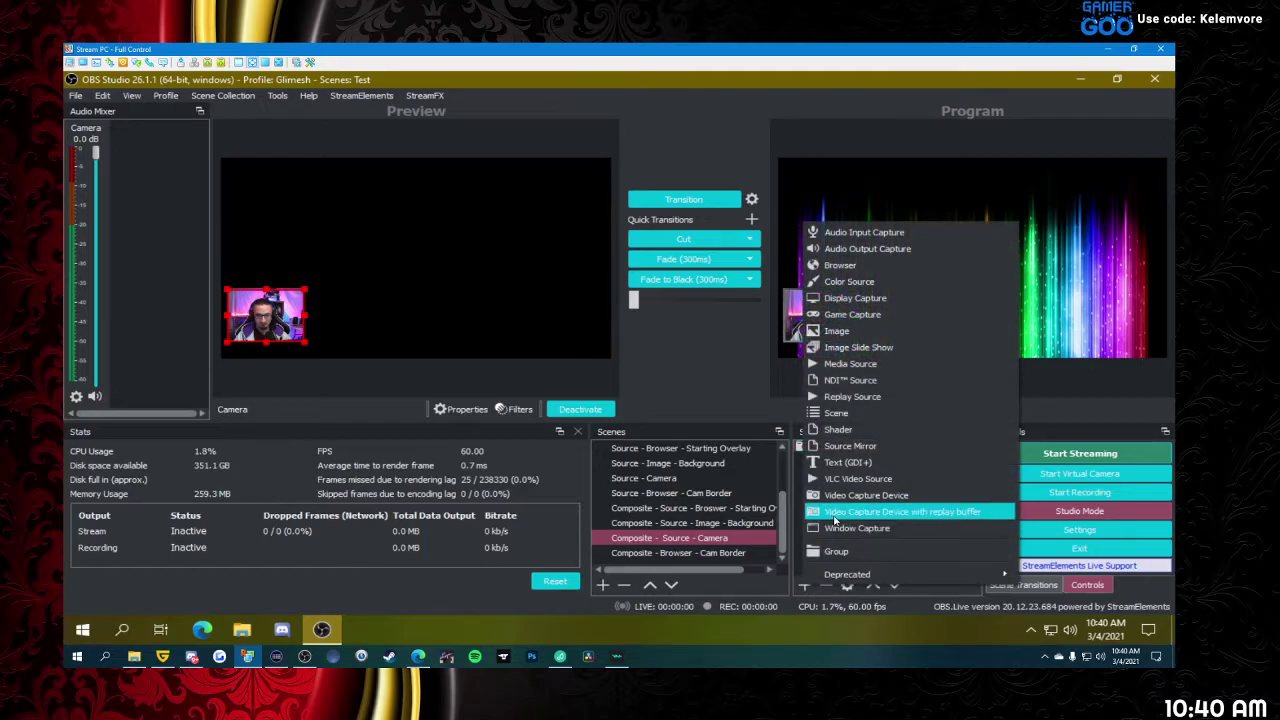
{"action": "left_click", "coordinate": [856, 414]}
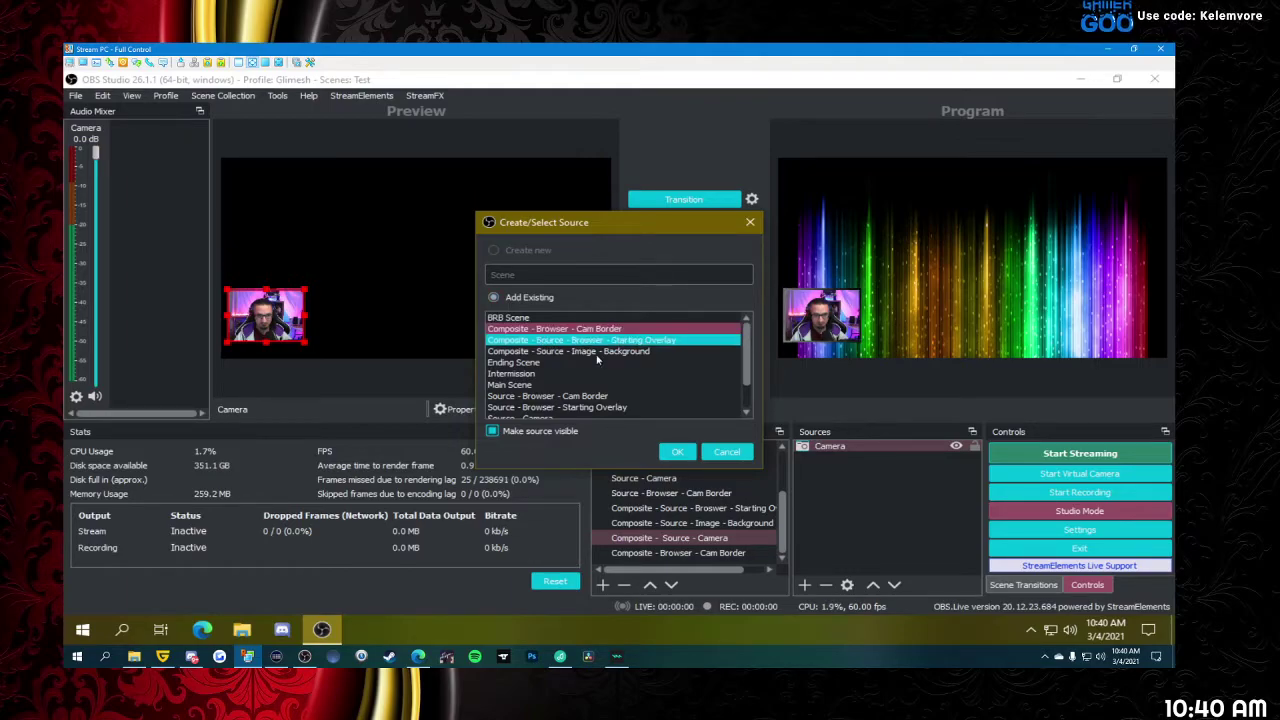
{"action": "left_click", "coordinate": [677, 451]}
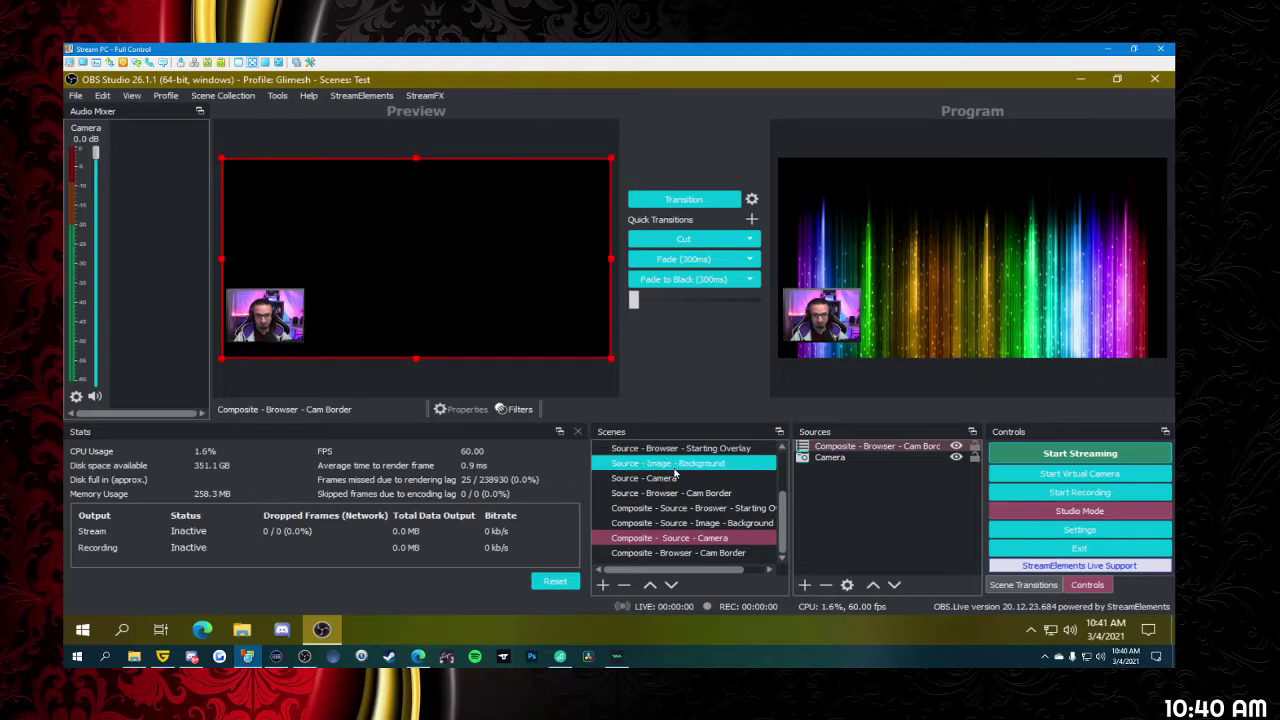
- Compare the sources of the Composite - Source - Camera and Composite - Browser - Cam Border scenes, and turn off Studio Mode
{"action": "left_click", "coordinate": [679, 554]}
{"action": "left_click", "coordinate": [679, 538]}
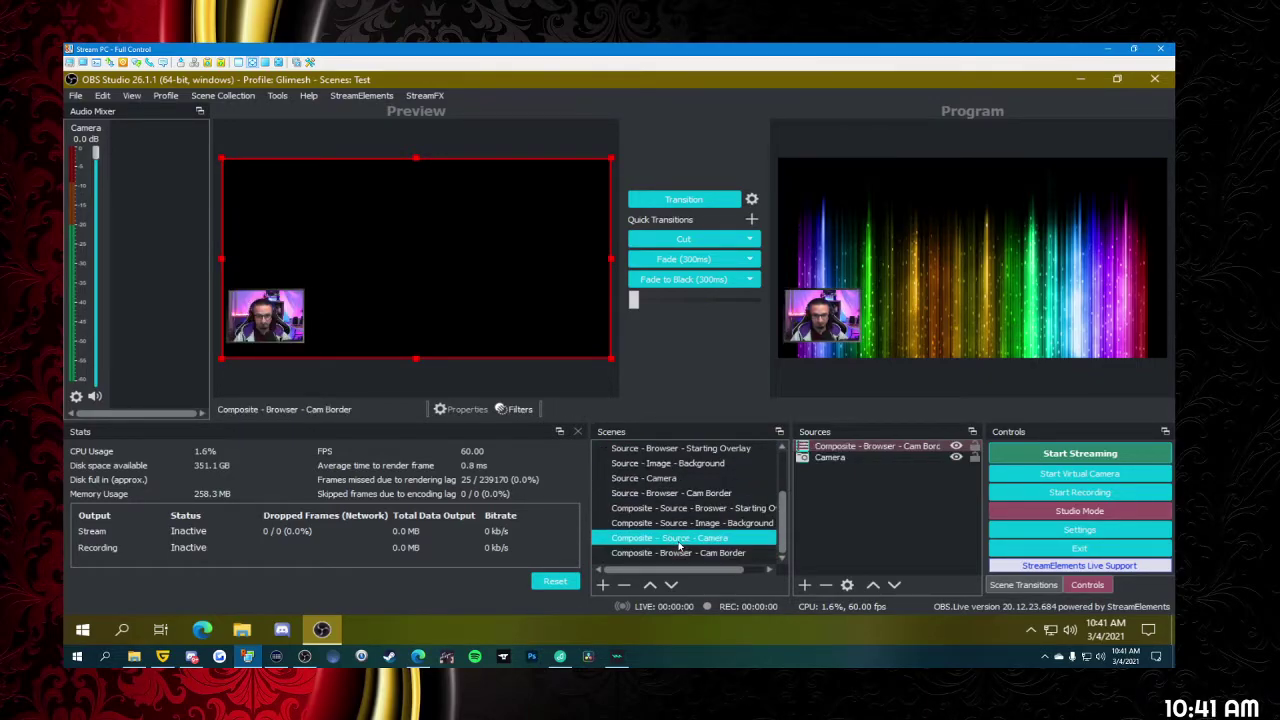
{"action": "left_click", "coordinate": [679, 494]}
{"action": "left_click", "coordinate": [680, 553]}
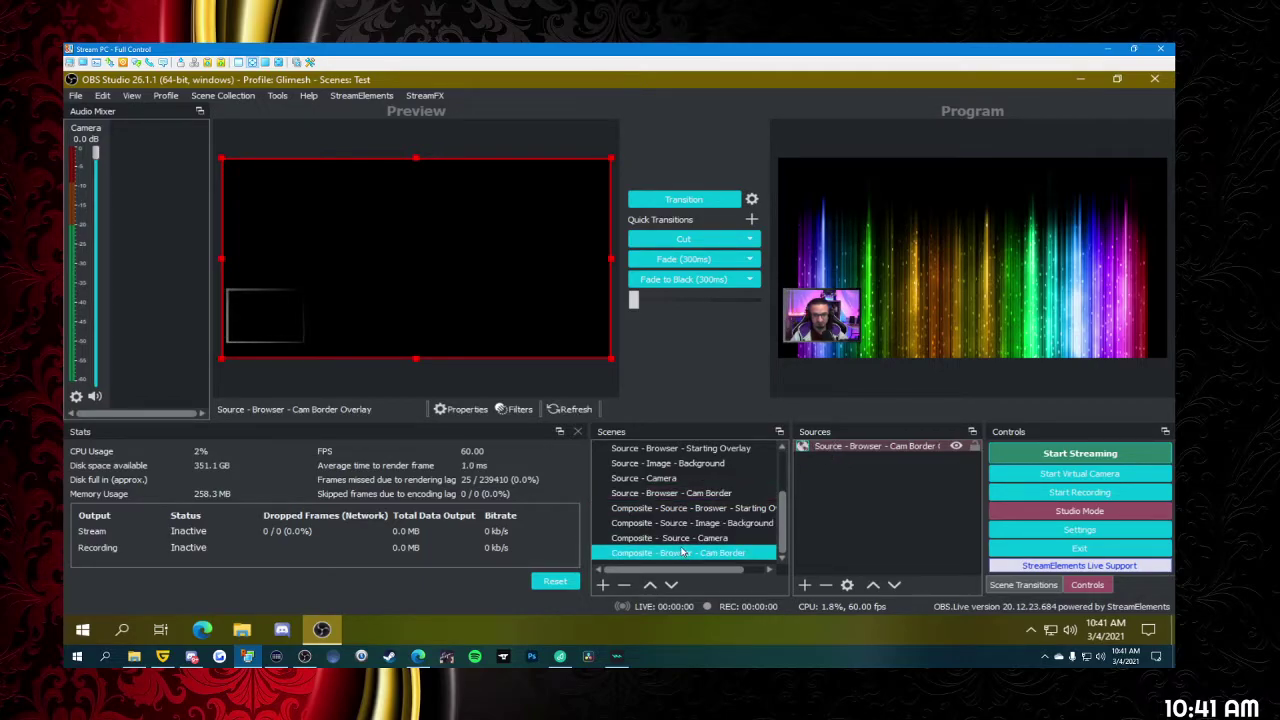
{"action": "left_click", "coordinate": [679, 538]}
{"action": "left_click", "coordinate": [826, 448]}
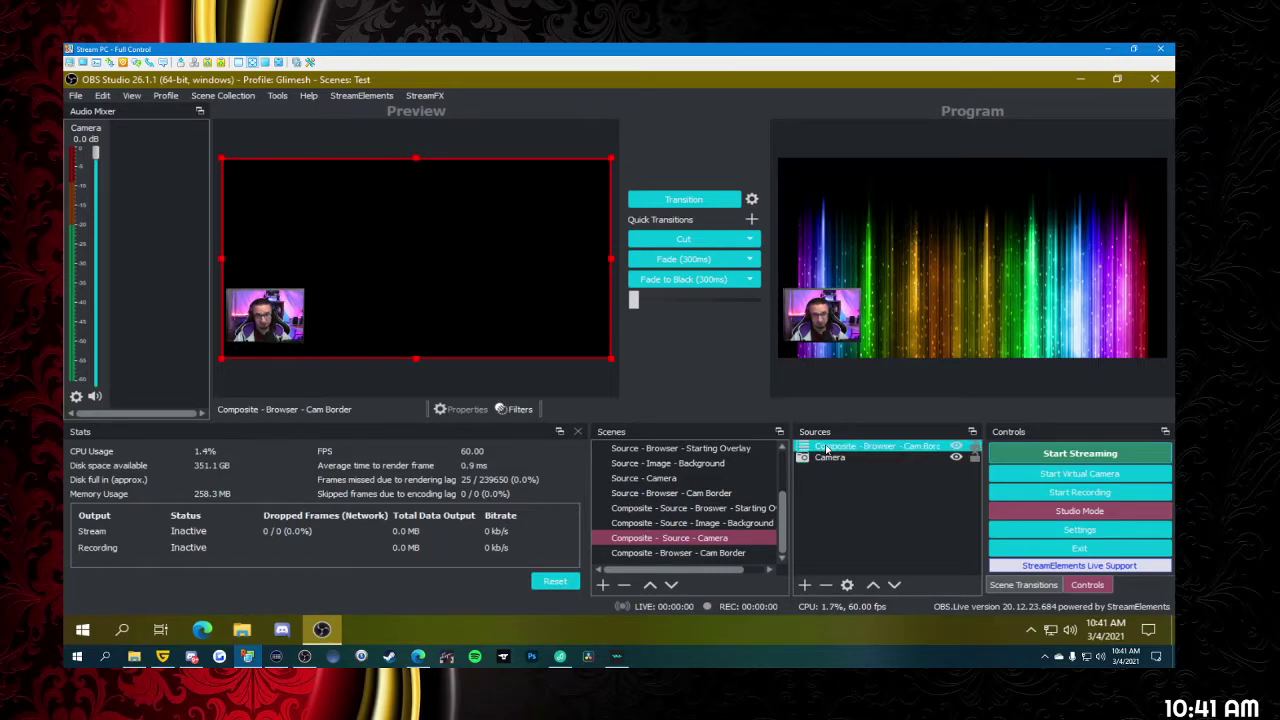
{"action": "left_click", "coordinate": [1001, 510]}
{"action": "scroll", "coordinate": [760, 469], "scroll_direction": "up", "scroll_amount": 2}
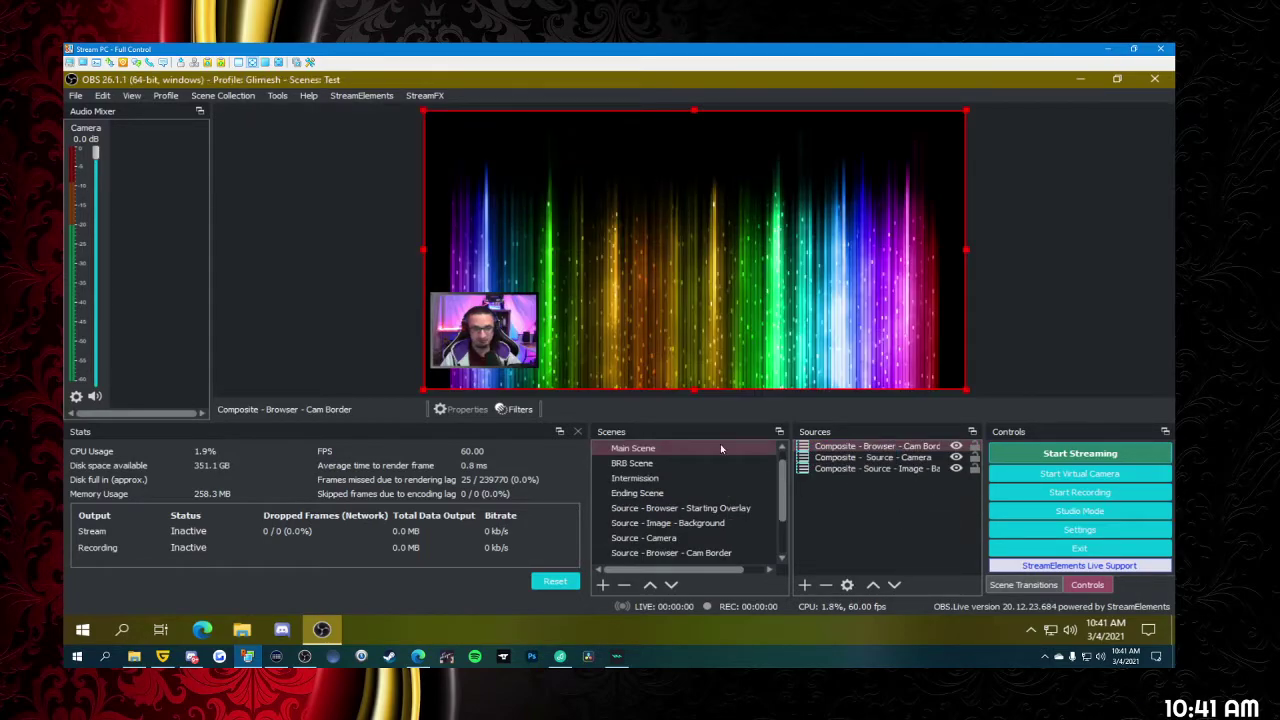
- Try cropping the nested Composite - Browser - Cam Border item in the Main Scene closely around the camera frame
{"action": "left_click", "coordinate": [845, 447]}
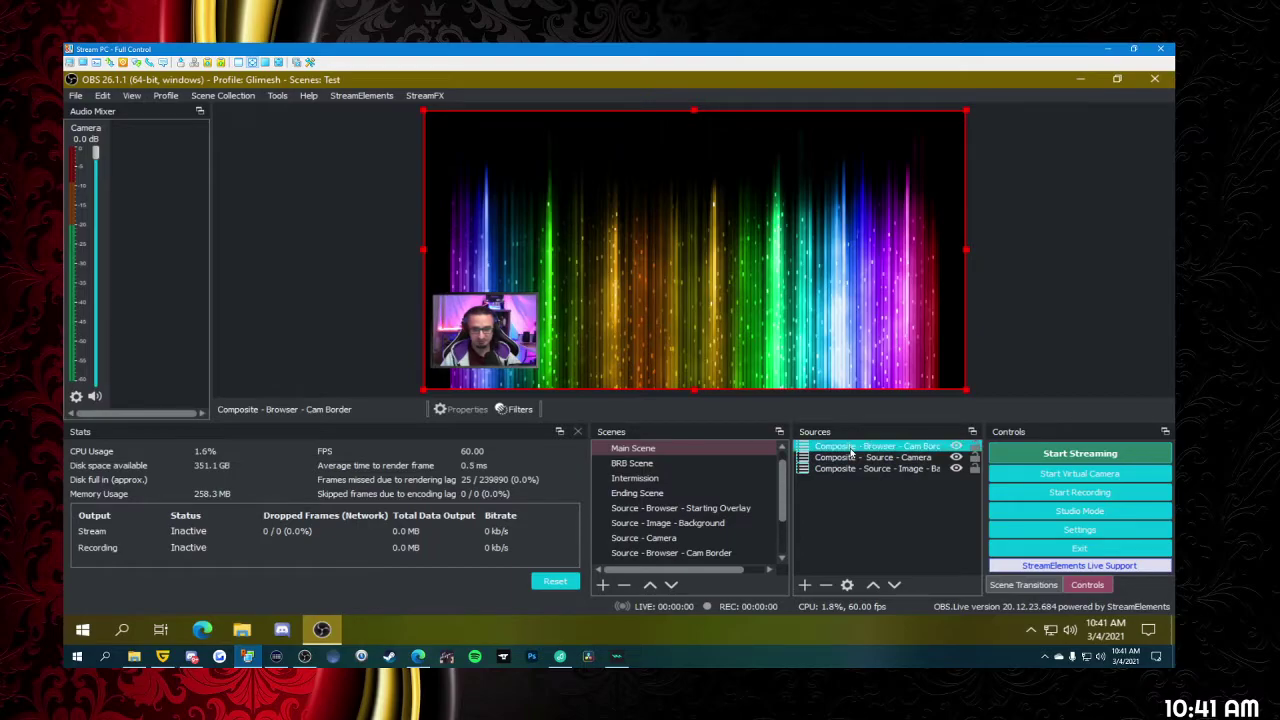
{"action": "left_click_drag", "start_coordinate": [967, 250], "coordinate": [543, 262]}
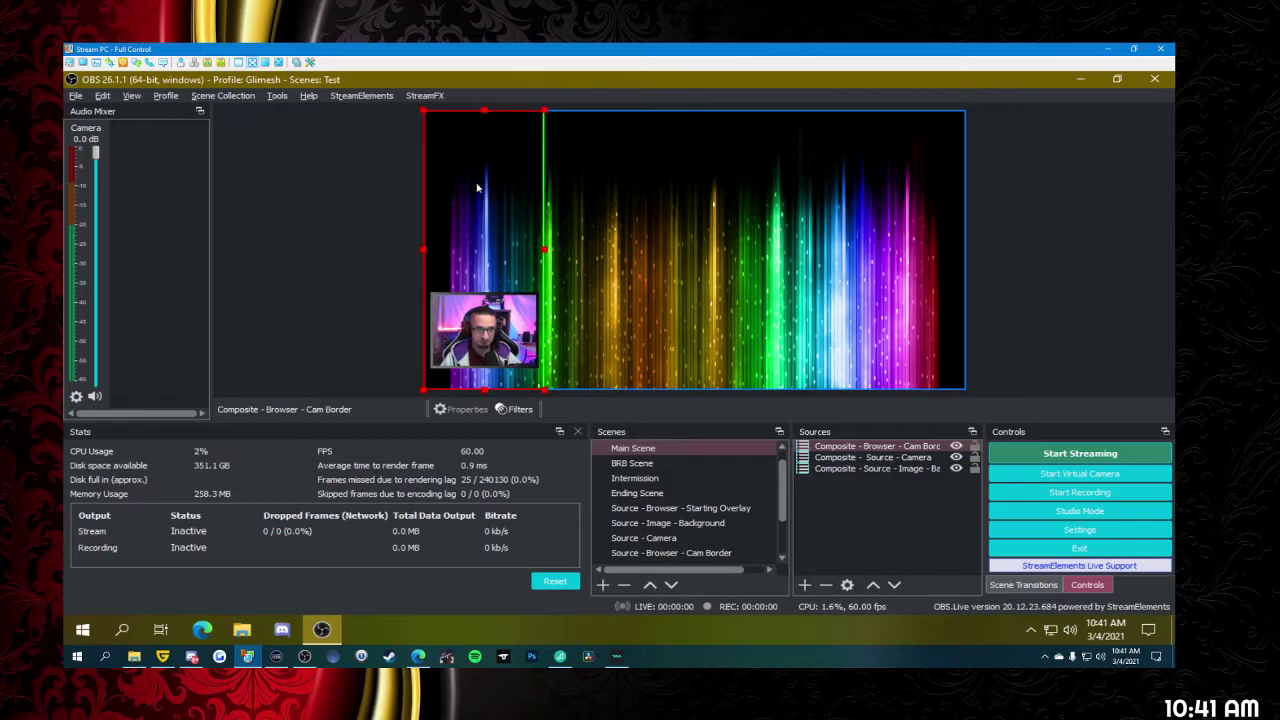
{"action": "left_click_drag", "start_coordinate": [485, 112], "coordinate": [477, 289]}
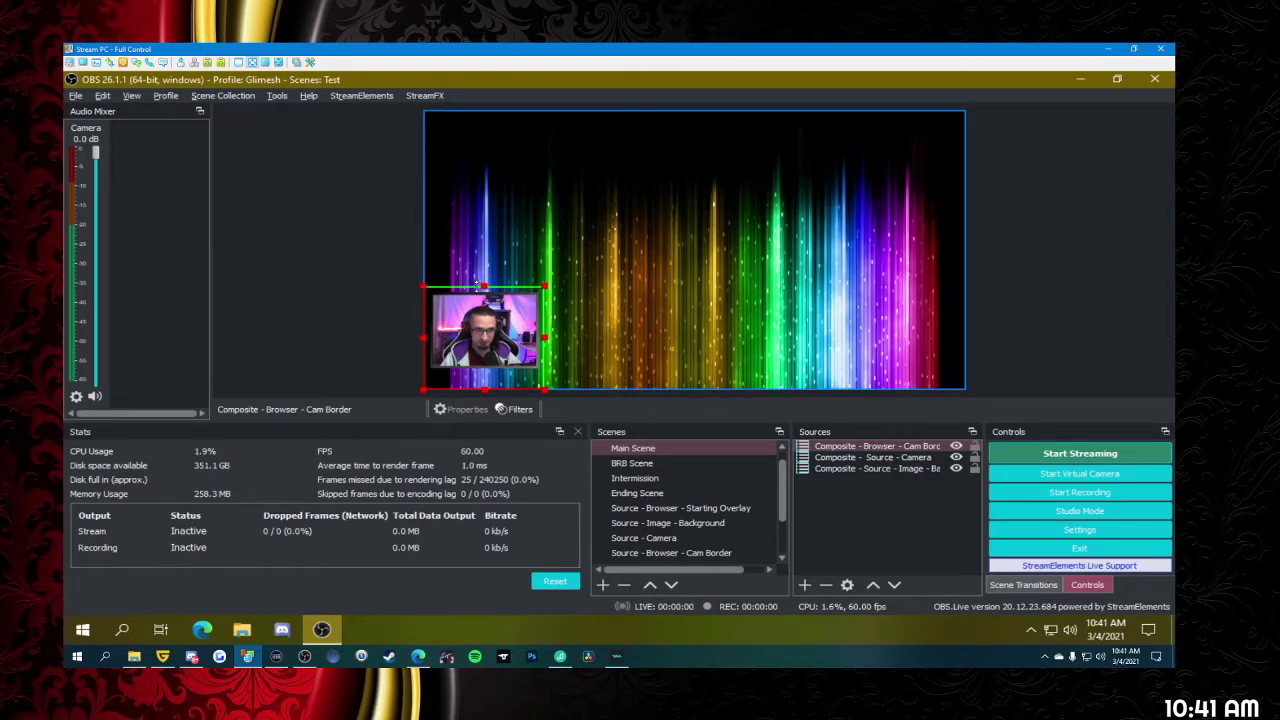
{"action": "left_click_drag", "start_coordinate": [485, 390], "coordinate": [486, 377]}
- Extend the crop of the Main Scene's Composite - Browser - Cam Border item back to the full canvas
{"action": "left_click", "coordinate": [886, 447]}
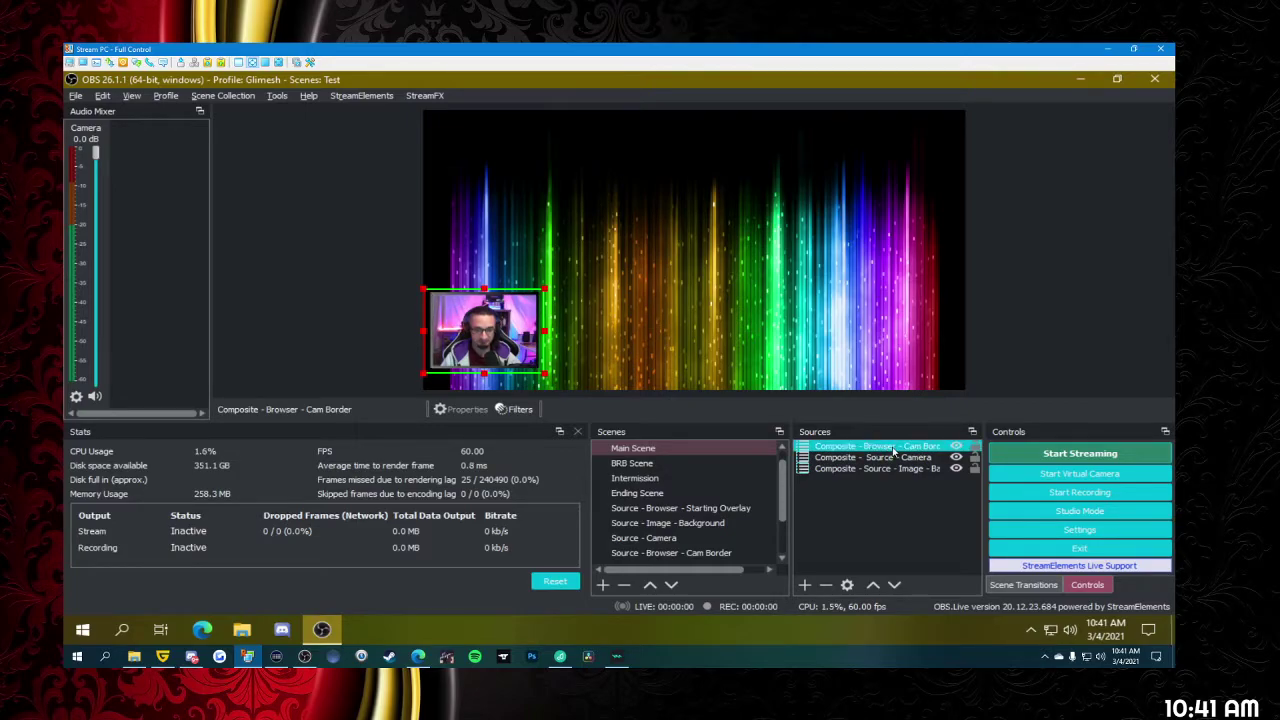
{"action": "left_click", "coordinate": [570, 356]}
{"action": "left_click_drag", "start_coordinate": [542, 330], "coordinate": [1006, 325]}
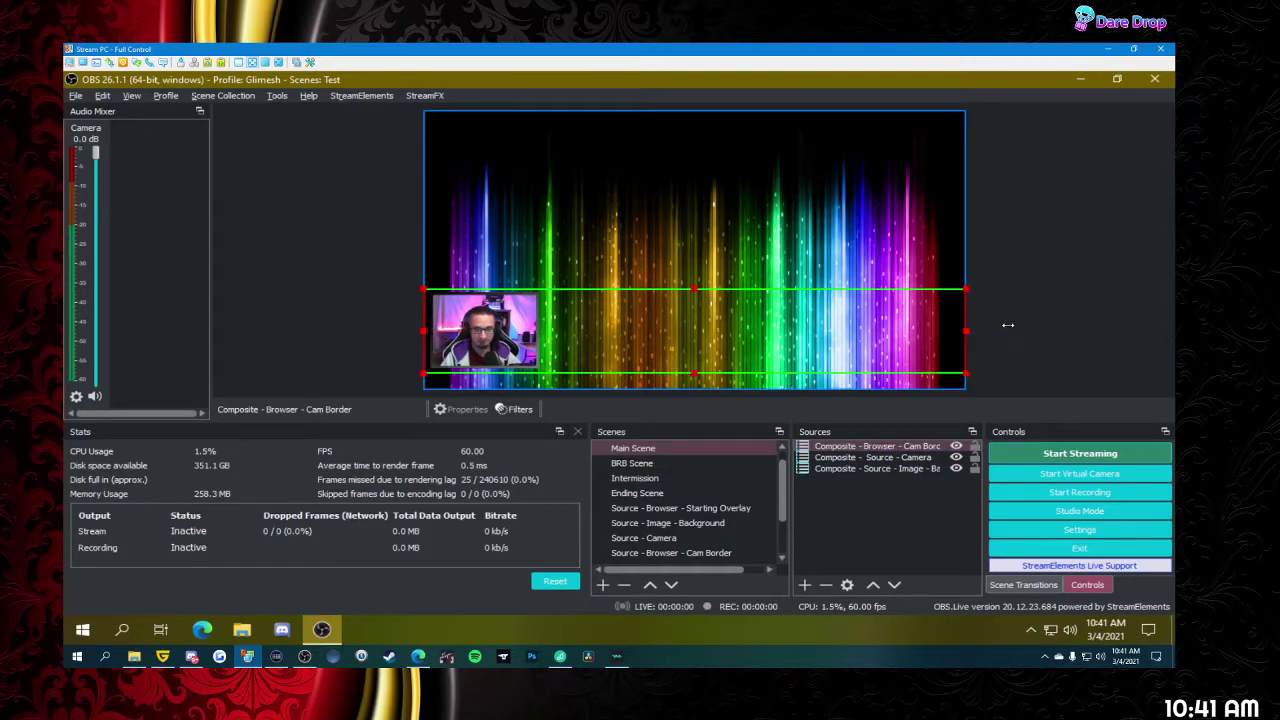
{"action": "left_click_drag", "start_coordinate": [694, 290], "coordinate": [708, 134]}
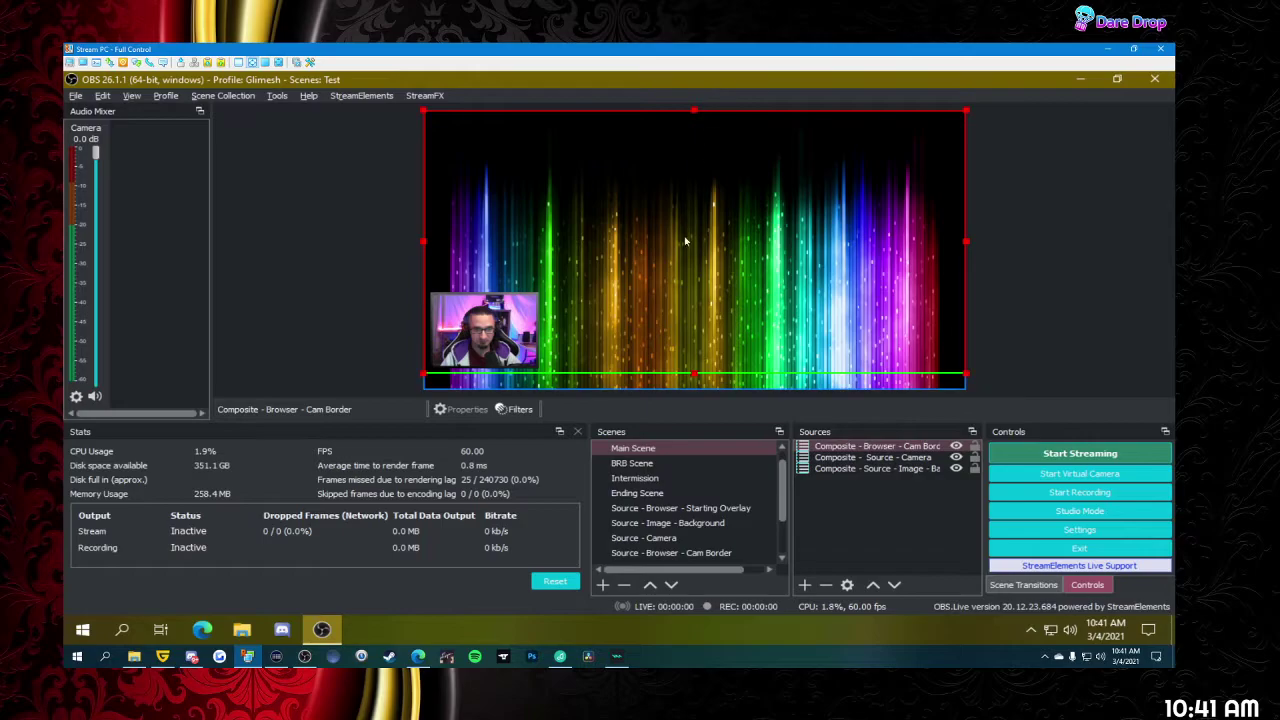
{"action": "left_click_drag", "start_coordinate": [694, 375], "coordinate": [694, 392]}
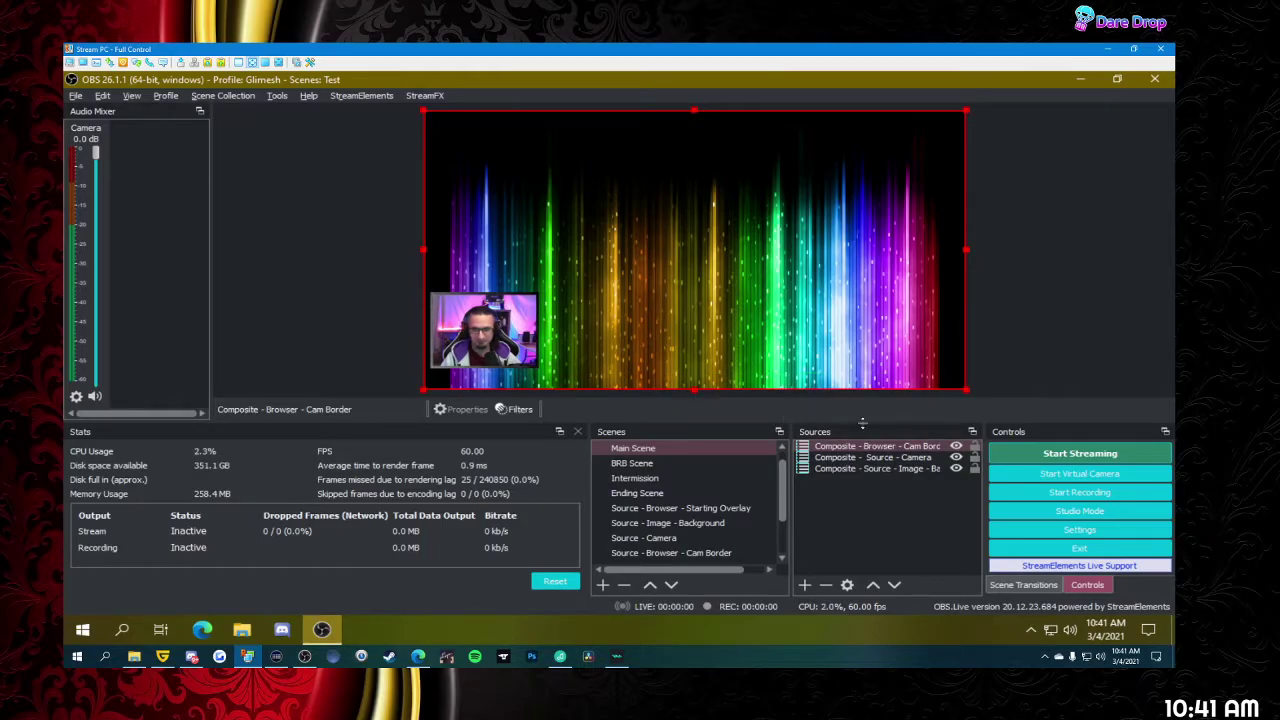
- Remove the Composite - Browser - Cam Border item from the Main Scene
{"action": "left_click", "coordinate": [854, 449]}
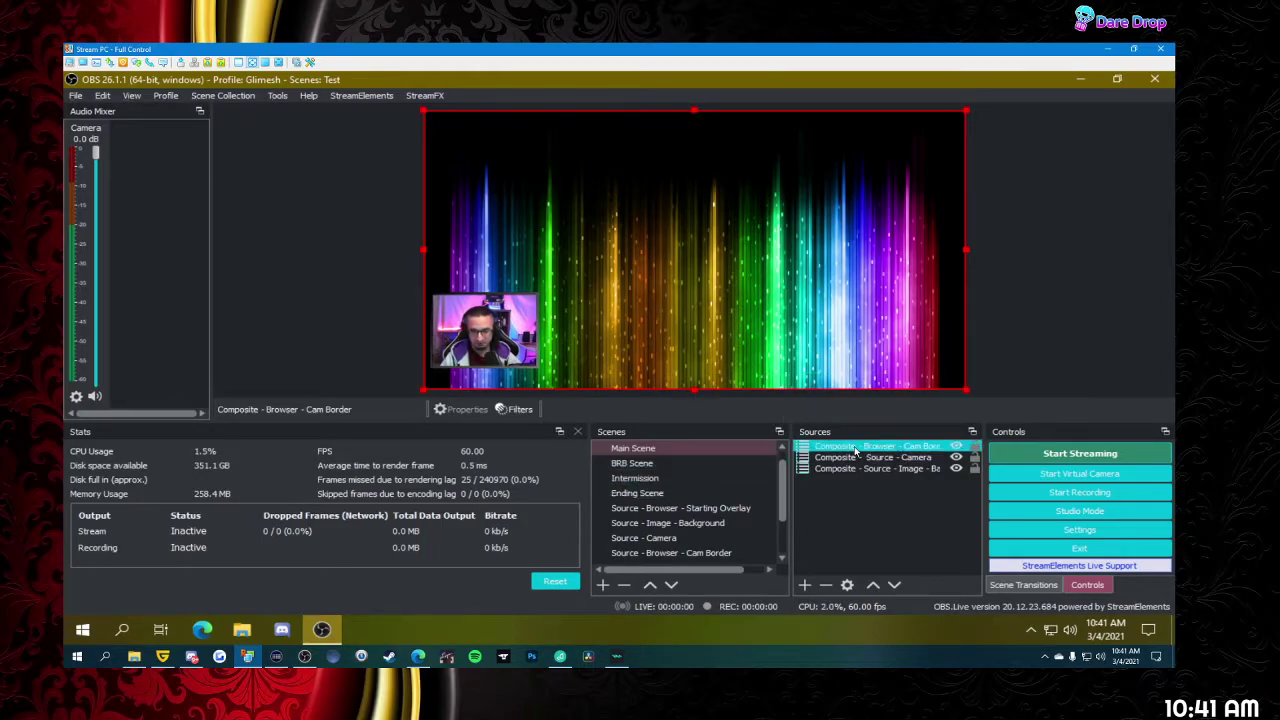
{"action": "right_click", "coordinate": [856, 451]}
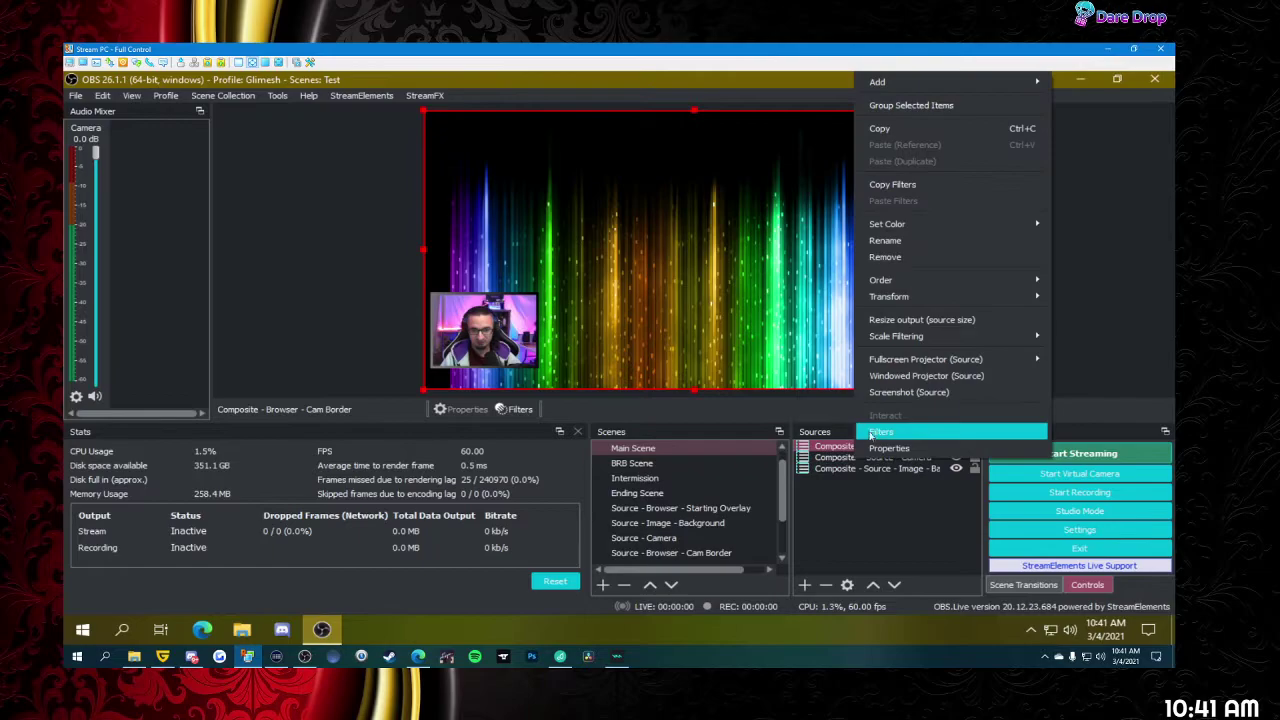
{"action": "left_click", "coordinate": [902, 258]}
{"action": "left_click", "coordinate": [725, 367]}
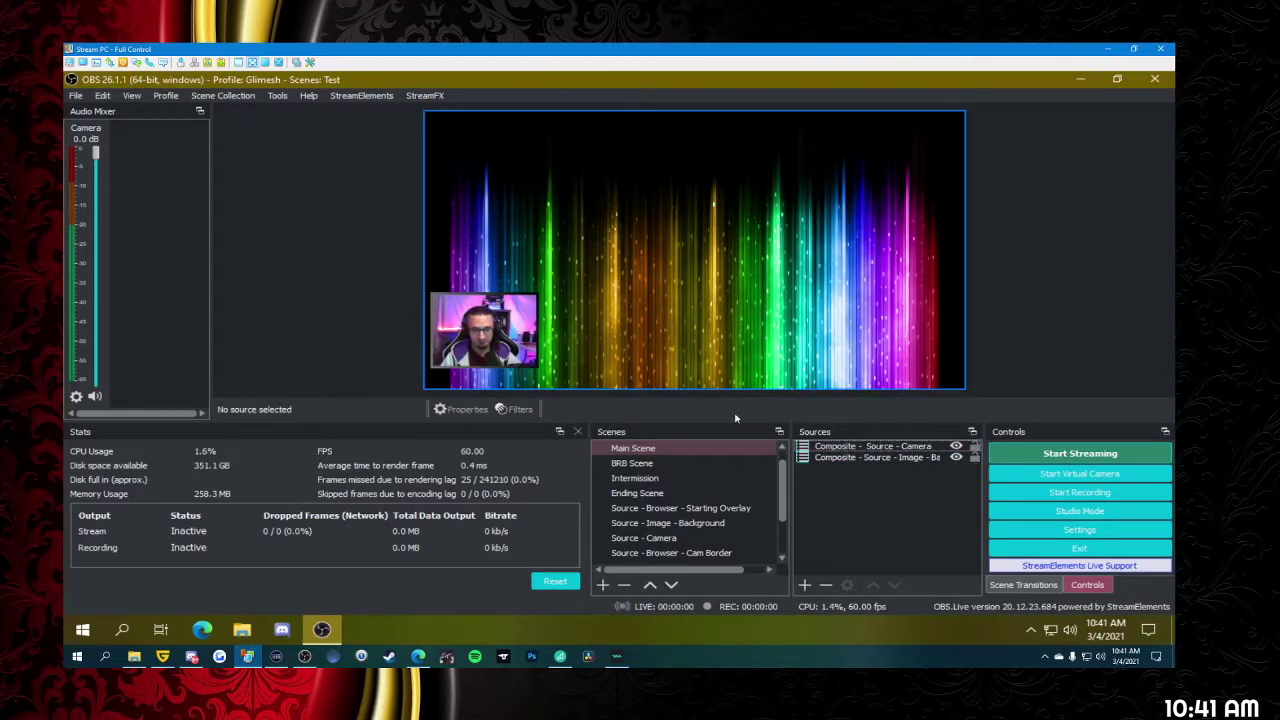
- Crop the Main Scene's Composite - Source - Camera item closely around the bordered camera and move it slightly up and to the right
{"action": "left_click", "coordinate": [895, 448]}
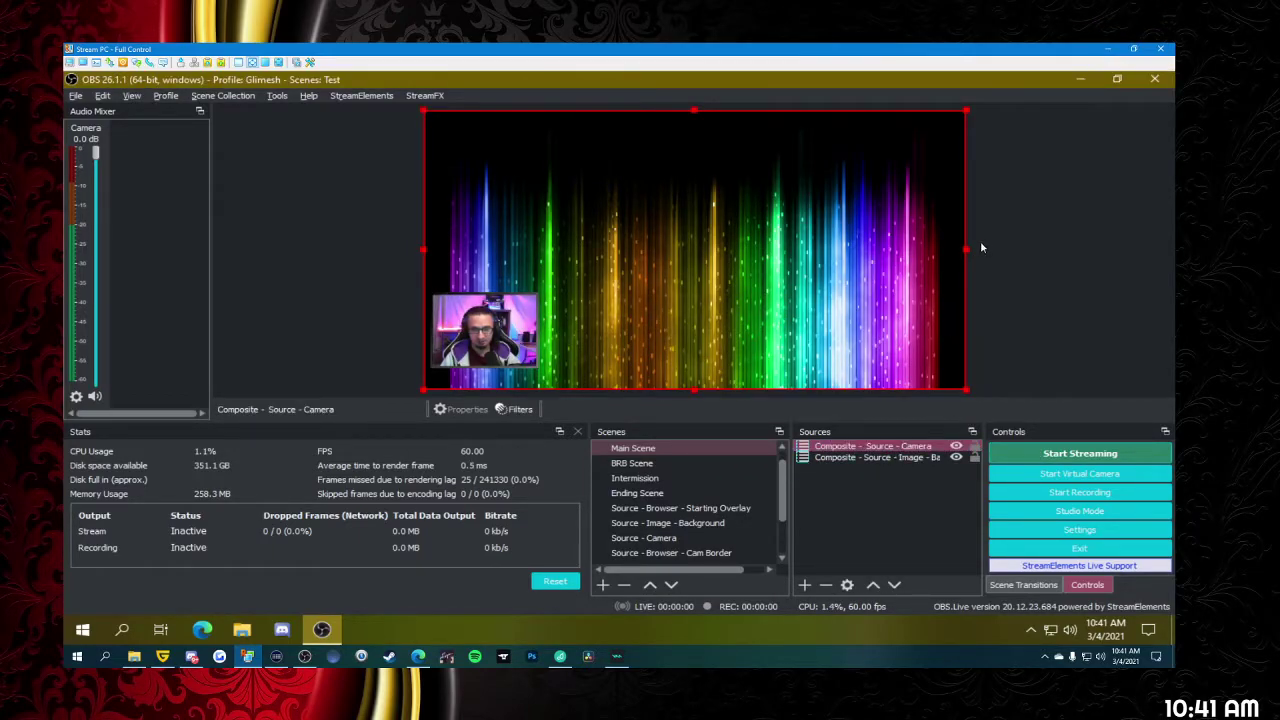
{"action": "left_click_drag", "start_coordinate": [966, 250], "coordinate": [539, 261]}
{"action": "left_click_drag", "start_coordinate": [483, 113], "coordinate": [501, 288]}
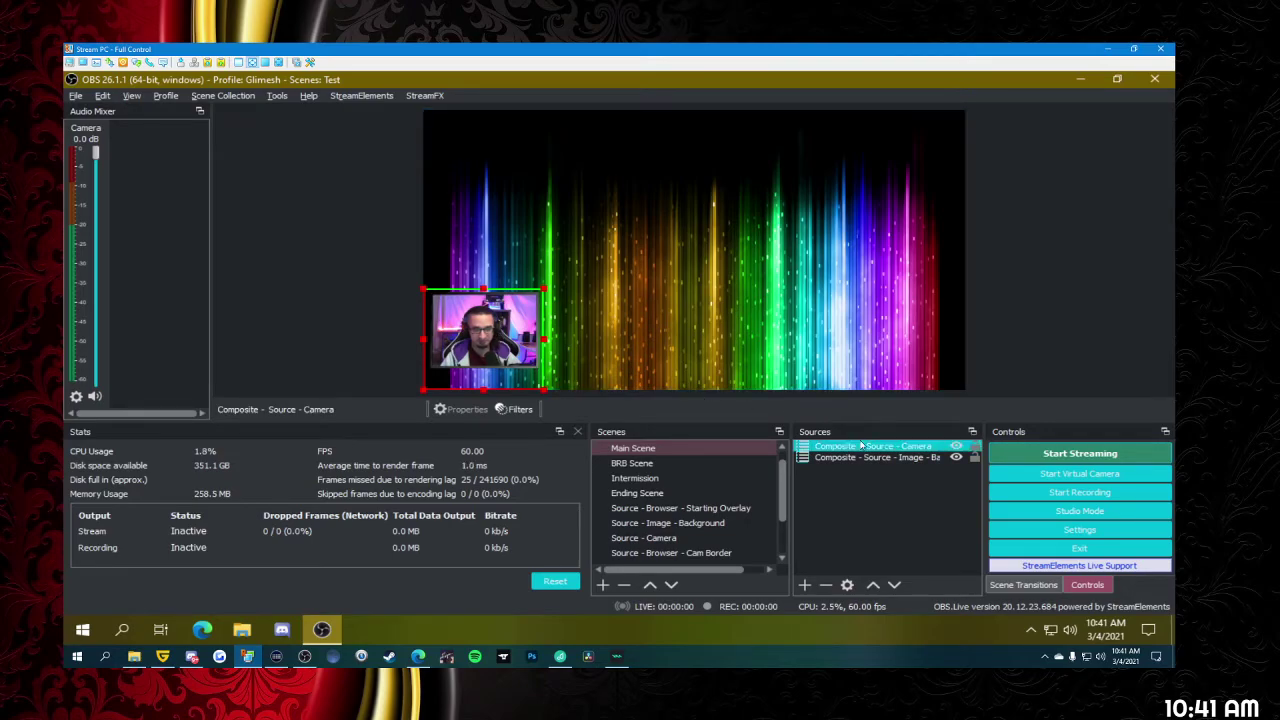
{"action": "left_click_drag", "start_coordinate": [483, 389], "coordinate": [483, 372]}
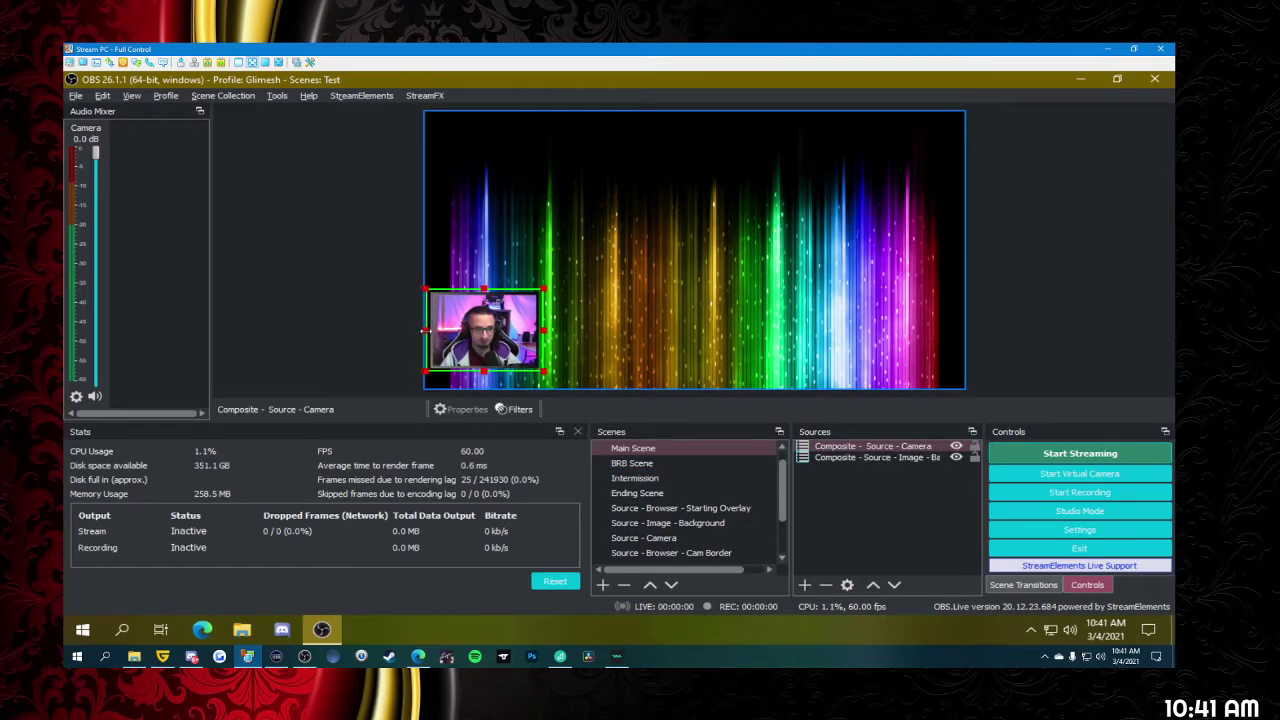
{"action": "left_click_drag", "start_coordinate": [494, 347], "coordinate": [509, 315]}
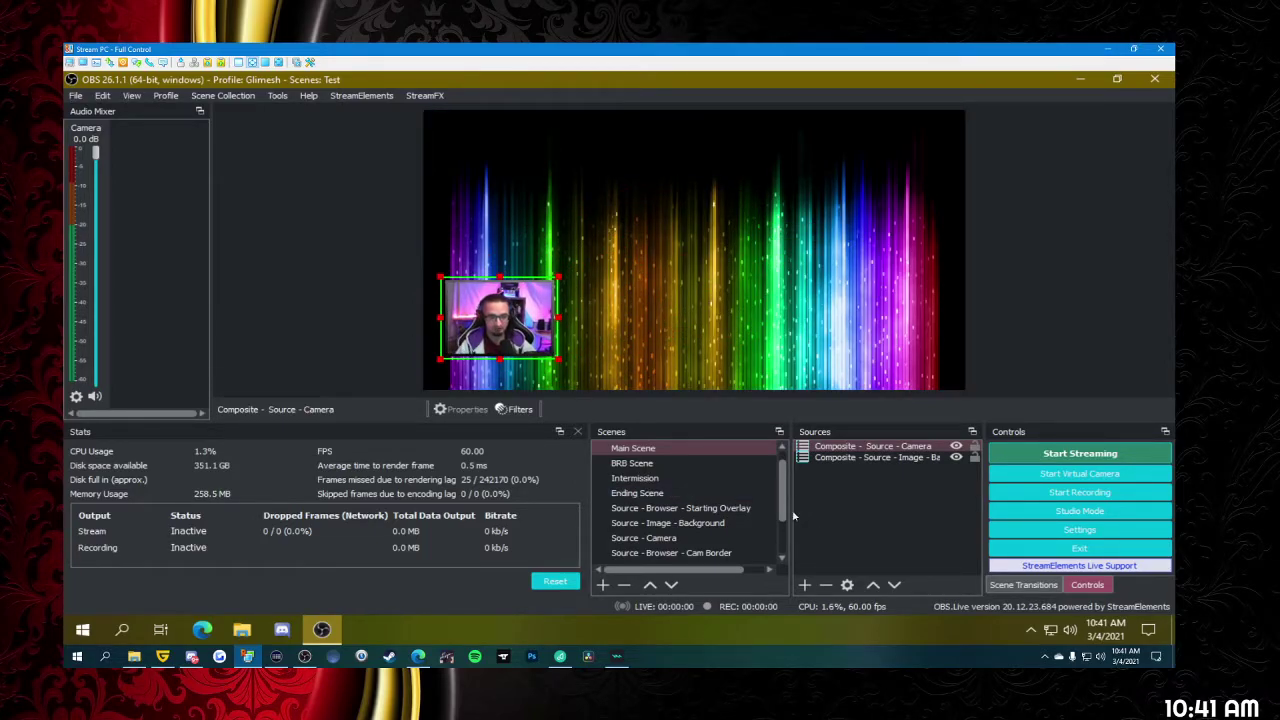
{"action": "scroll", "coordinate": [690, 520], "scroll_direction": "down", "scroll_amount": 2}
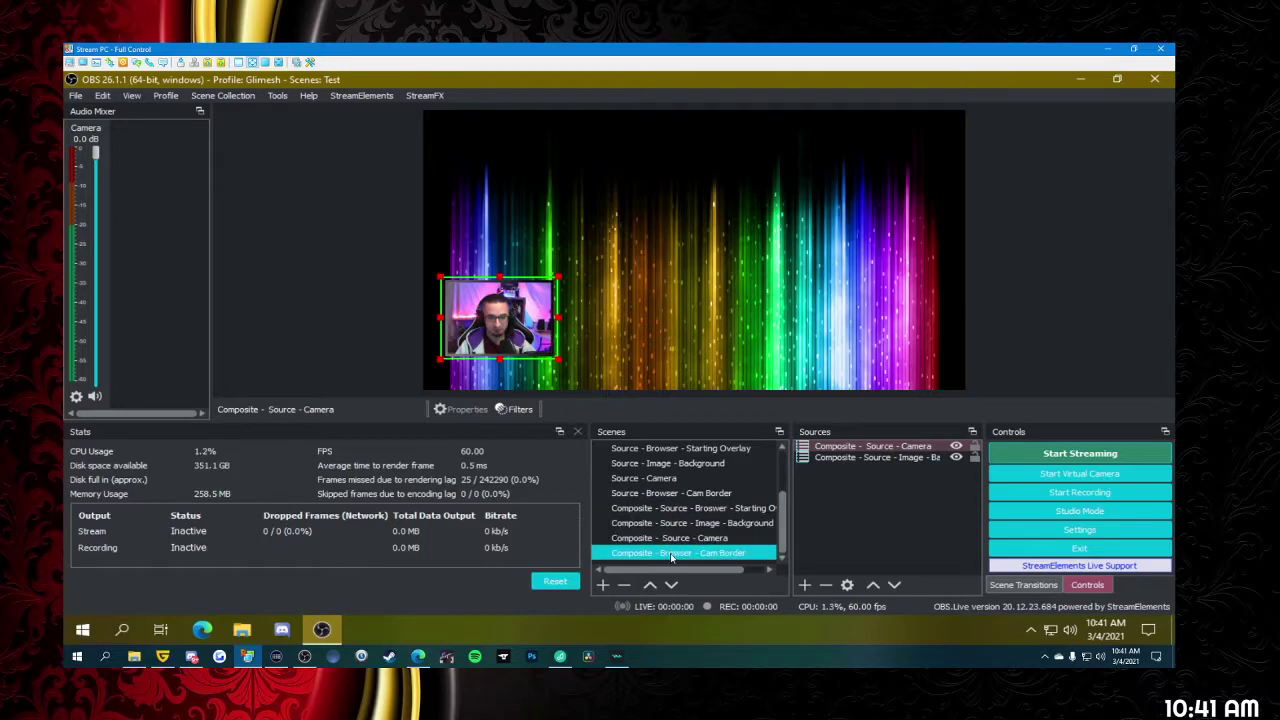
- Crop the nested Composite - Browser - Cam Border item in the Composite - Source - Camera scene closely around the bordered camera
{"action": "left_click", "coordinate": [667, 540]}
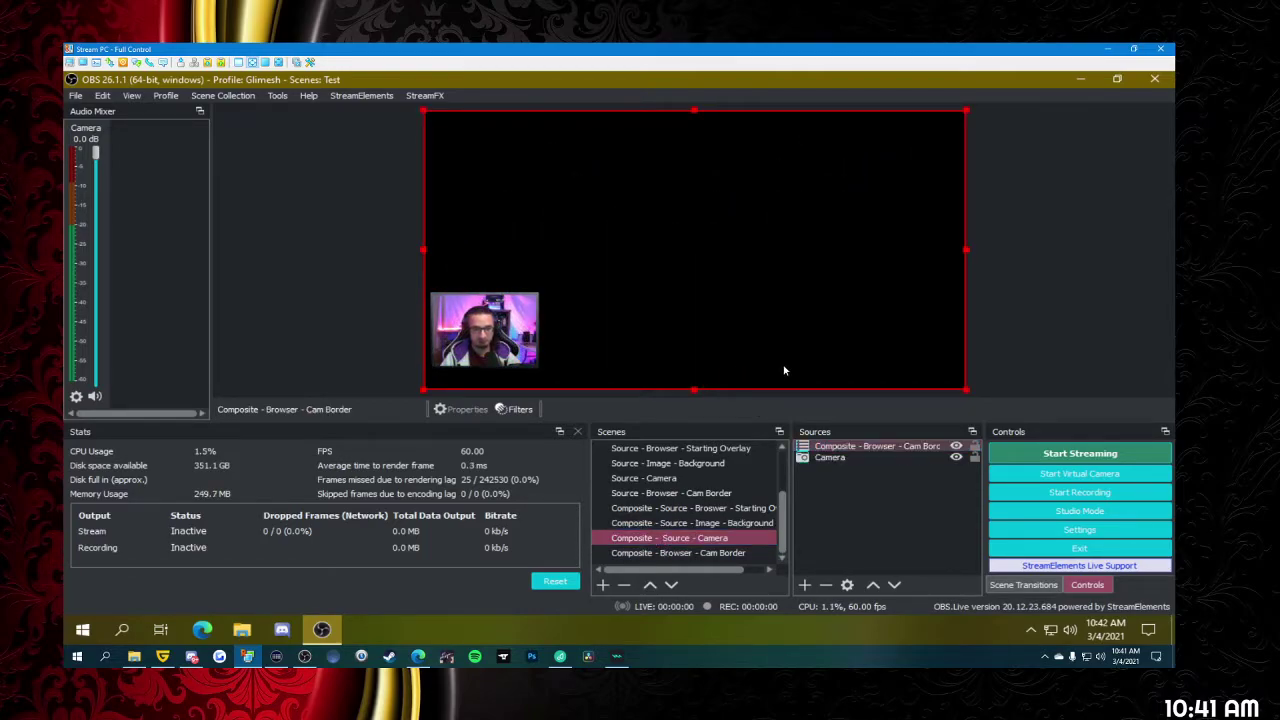
{"action": "left_click_drag", "start_coordinate": [968, 249], "coordinate": [545, 249]}
{"action": "left_click_drag", "start_coordinate": [486, 112], "coordinate": [477, 254]}
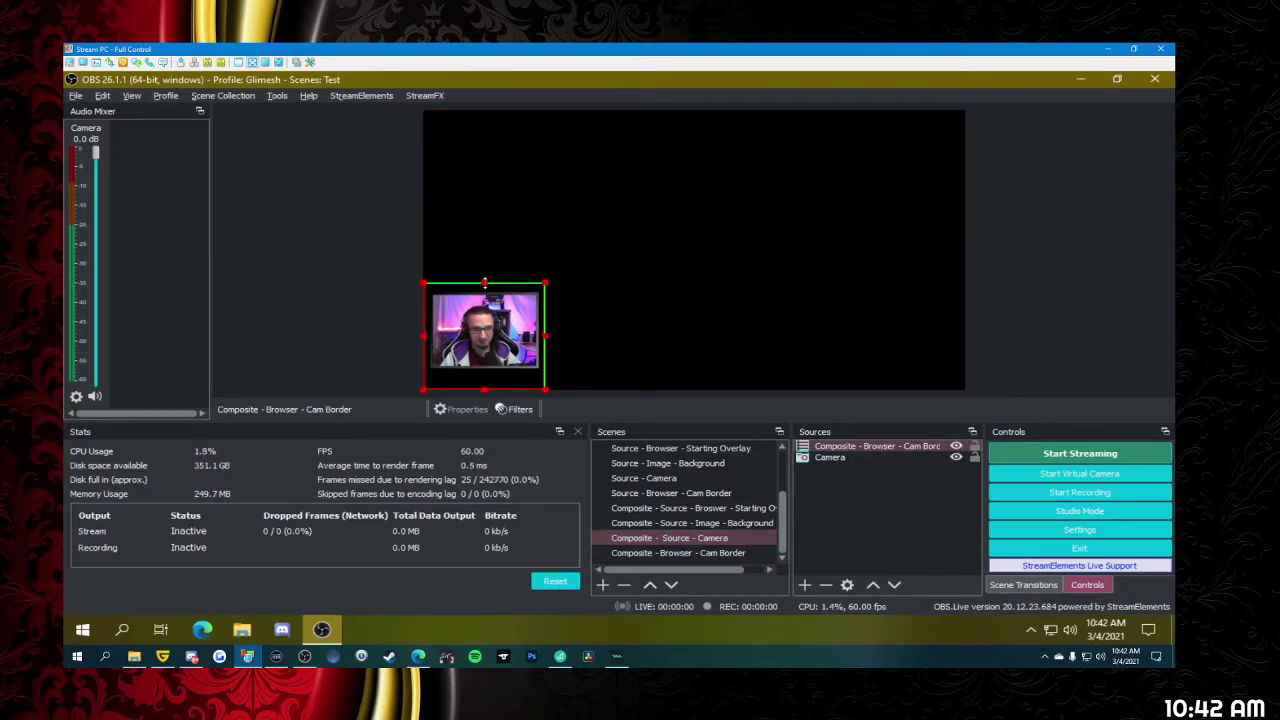
{"action": "left_click_drag", "start_coordinate": [483, 389], "coordinate": [483, 374]}
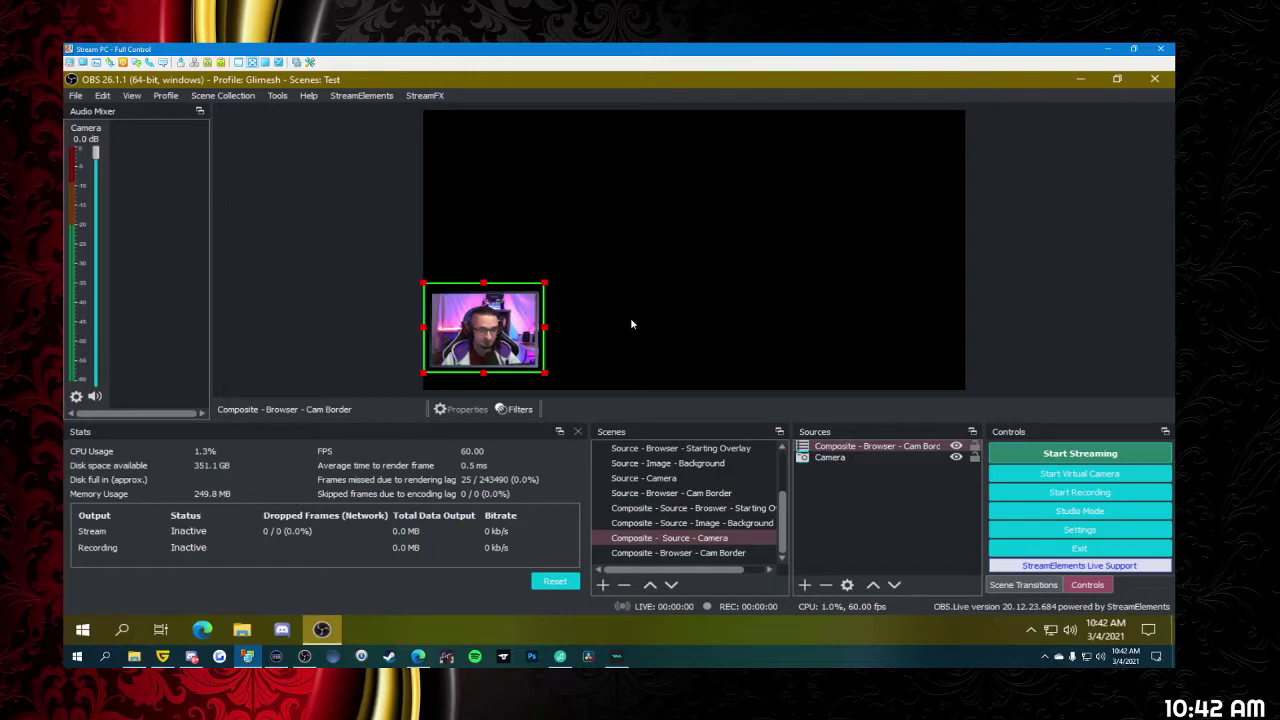
- Nudge the cropped Composite - Browser - Cam Border item a few pixels to the right over the camera
{"action": "key", "text": "Right"}
{"action": "key", "text": "Right"}
{"action": "key", "text": "Right"}
{"action": "key", "text": "Right"}
{"action": "key", "text": "Right"}
{"action": "key", "text": "Right"}
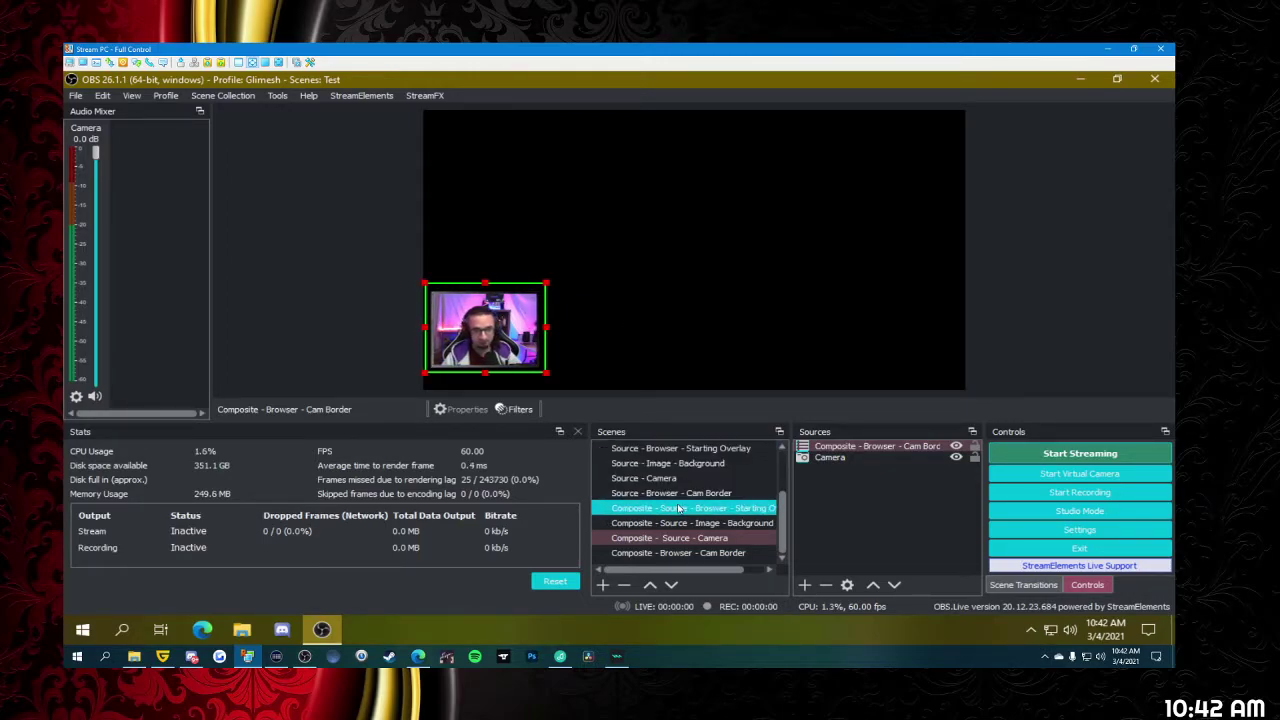
- Move the Composite - Source - Camera item in the Main Scene into the lower-left corner of the canvas
{"action": "scroll", "coordinate": [678, 510], "scroll_direction": "up", "scroll_amount": 3}
{"action": "left_click", "coordinate": [674, 463]}
{"action": "left_click_drag", "start_coordinate": [572, 286], "coordinate": [504, 324]}
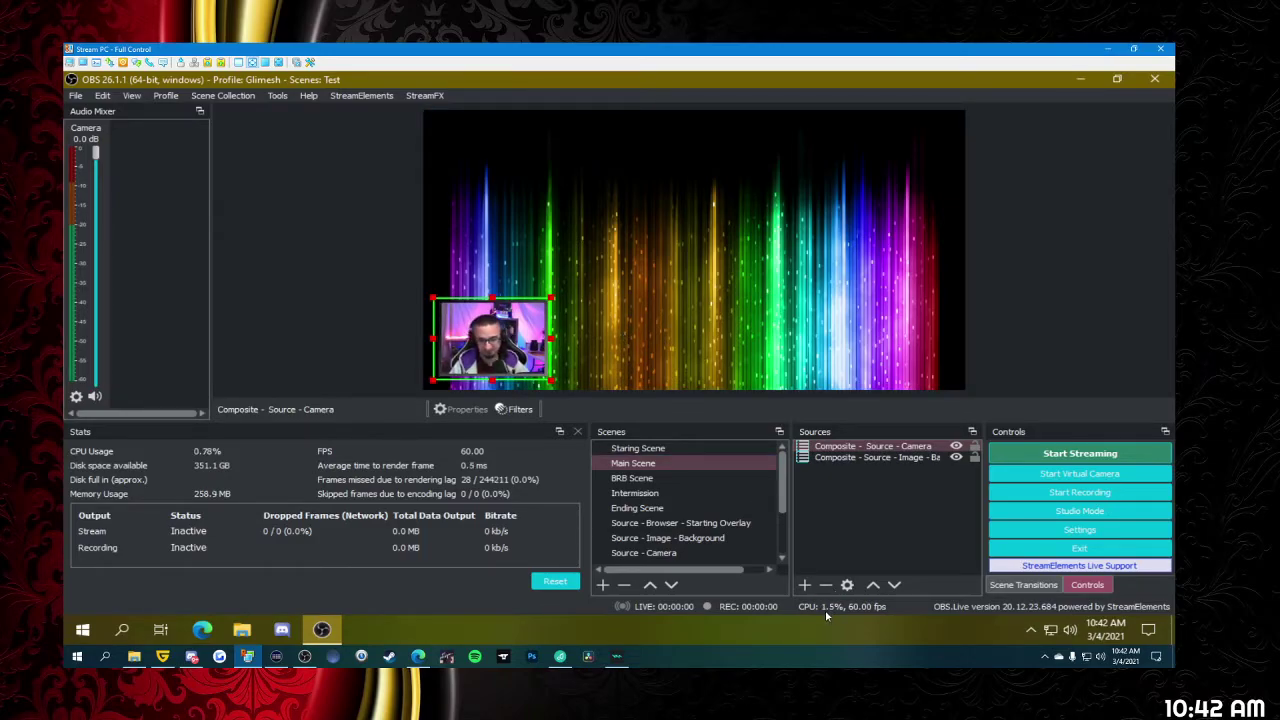
{"action": "left_click", "coordinate": [652, 463]}
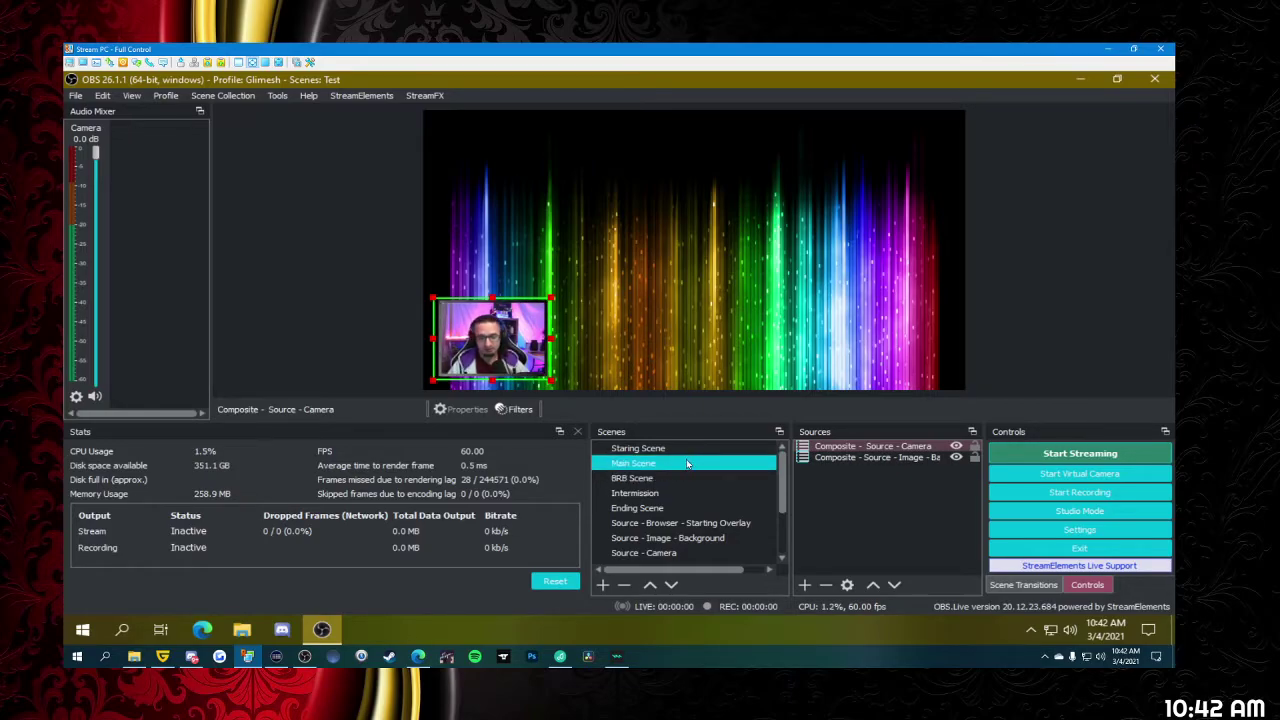
- Create a scene named "Source - Browser - Main Scene Overlay" and place it directly below Source - Browser - Cam Border
{"action": "left_click", "coordinate": [602, 584]}
{"action": "left_click", "coordinate": [640, 371]}
{"action": "scroll", "coordinate": [660, 520], "scroll_direction": "down", "scroll_amount": 2}
{"action": "scroll", "coordinate": [638, 546], "scroll_direction": "up", "scroll_amount": 1}
{"action": "left_click", "coordinate": [602, 584]}
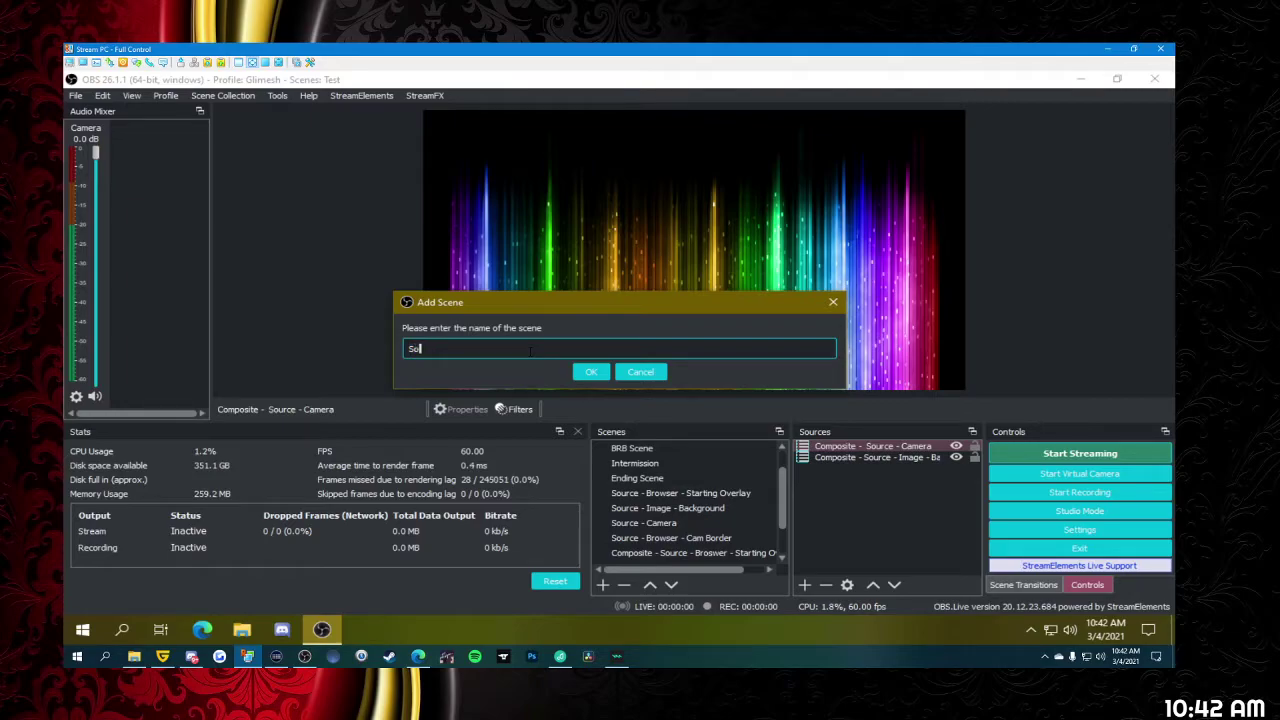
{"action": "type", "text": "Source - Browser "}
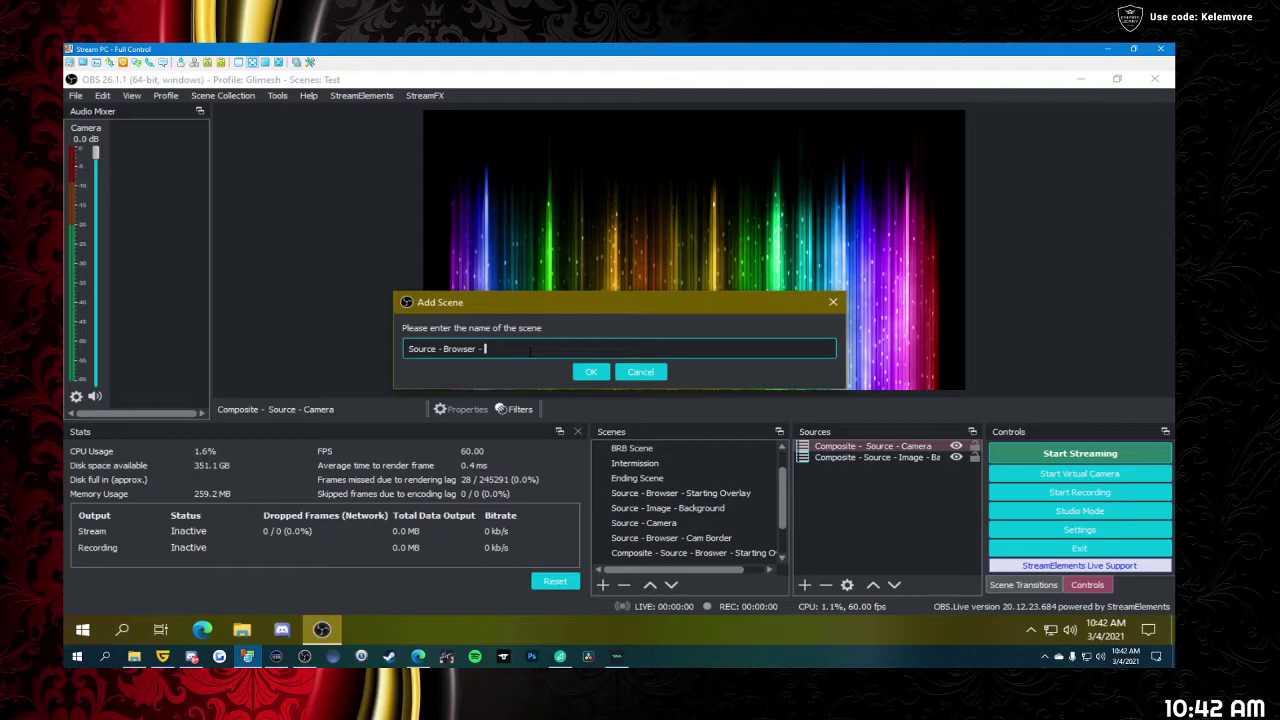
{"action": "type", "text": "- O"}
{"action": "key", "text": "BackSpace"}
{"action": "type", "text": "Main Scene Overlay"}
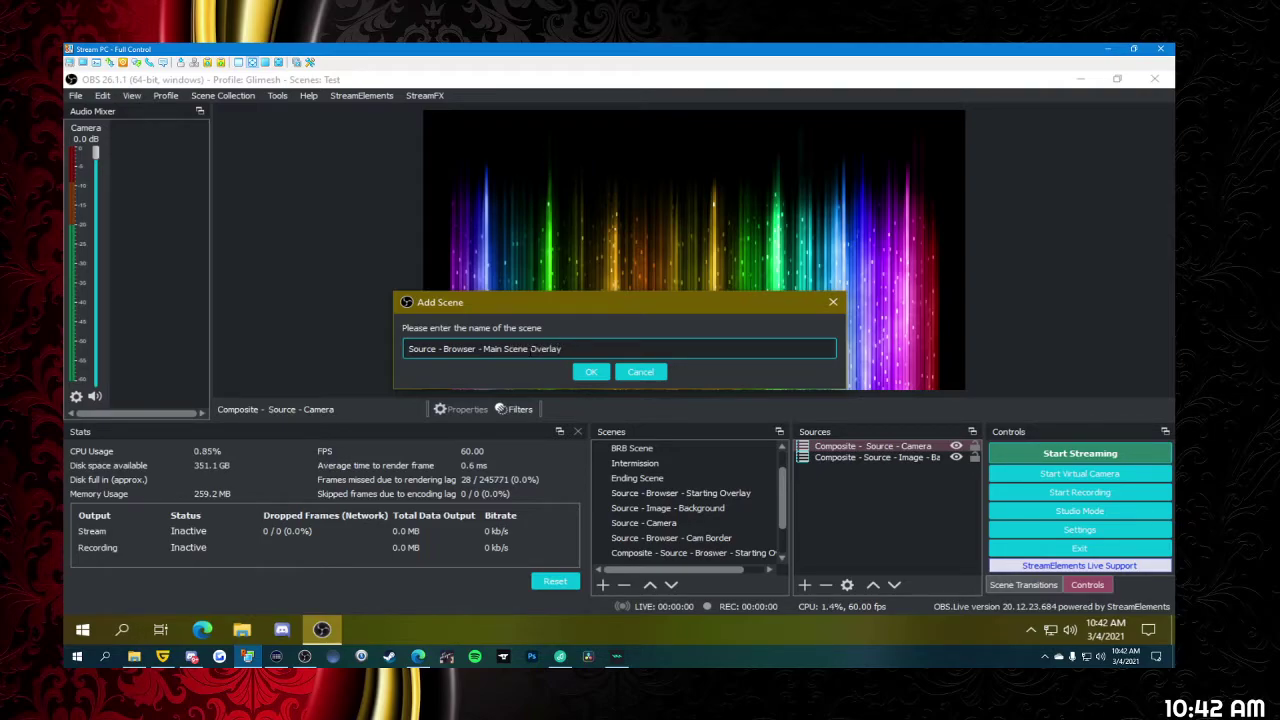
{"action": "left_click", "coordinate": [592, 372]}
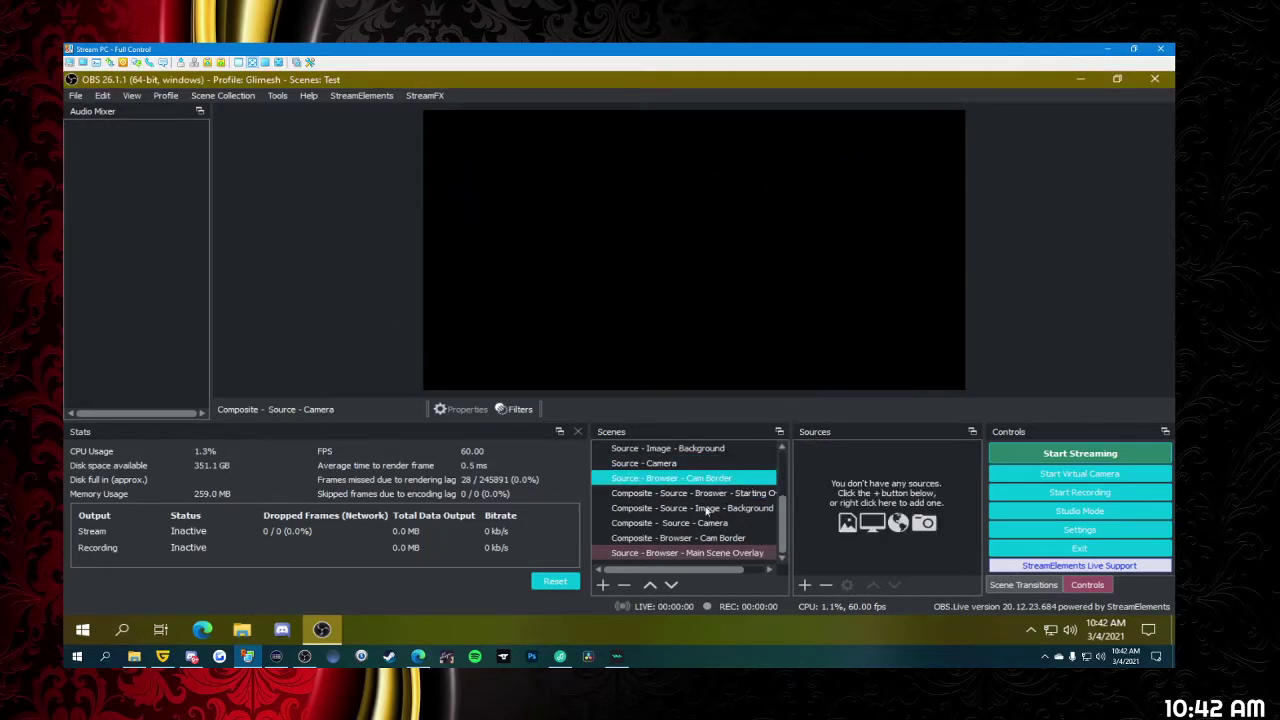
{"action": "left_click_drag", "start_coordinate": [641, 560], "coordinate": [657, 481]}
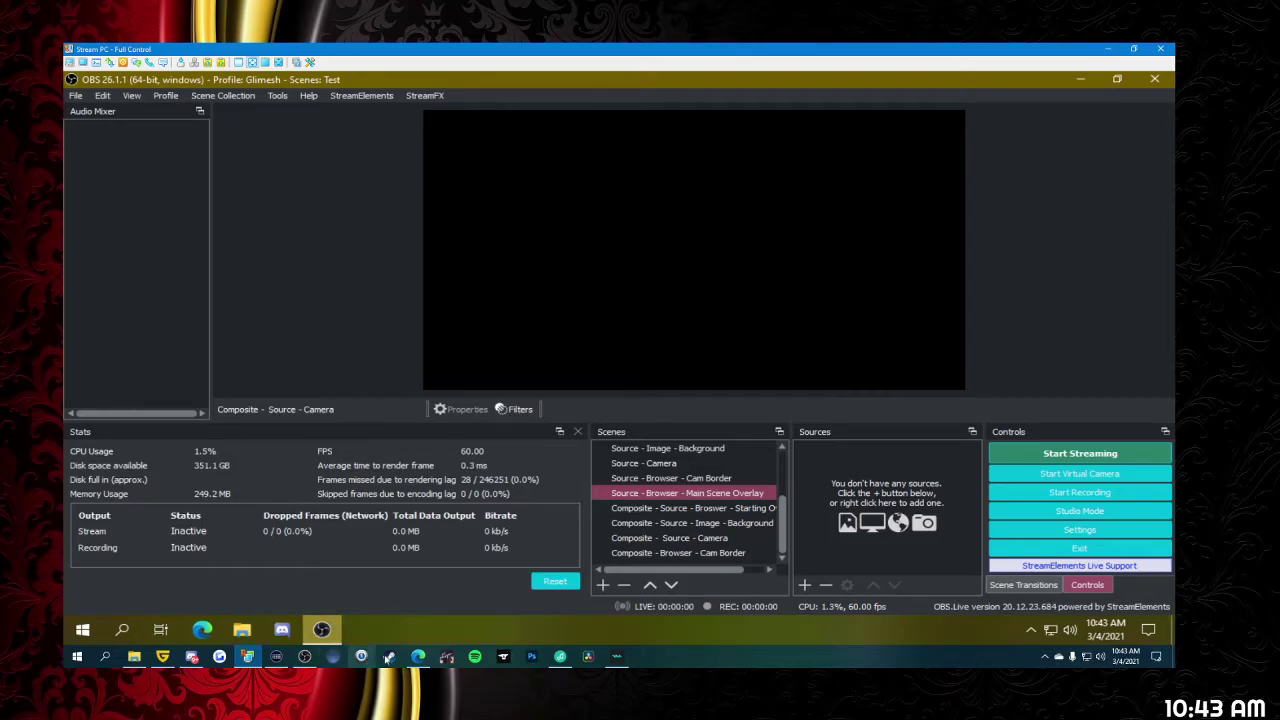
- Switch to the StreamElements editor in the browser, copy the Twitch Overlay's URL, and return to OBS
{"action": "key", "text": "alt+Tab"}
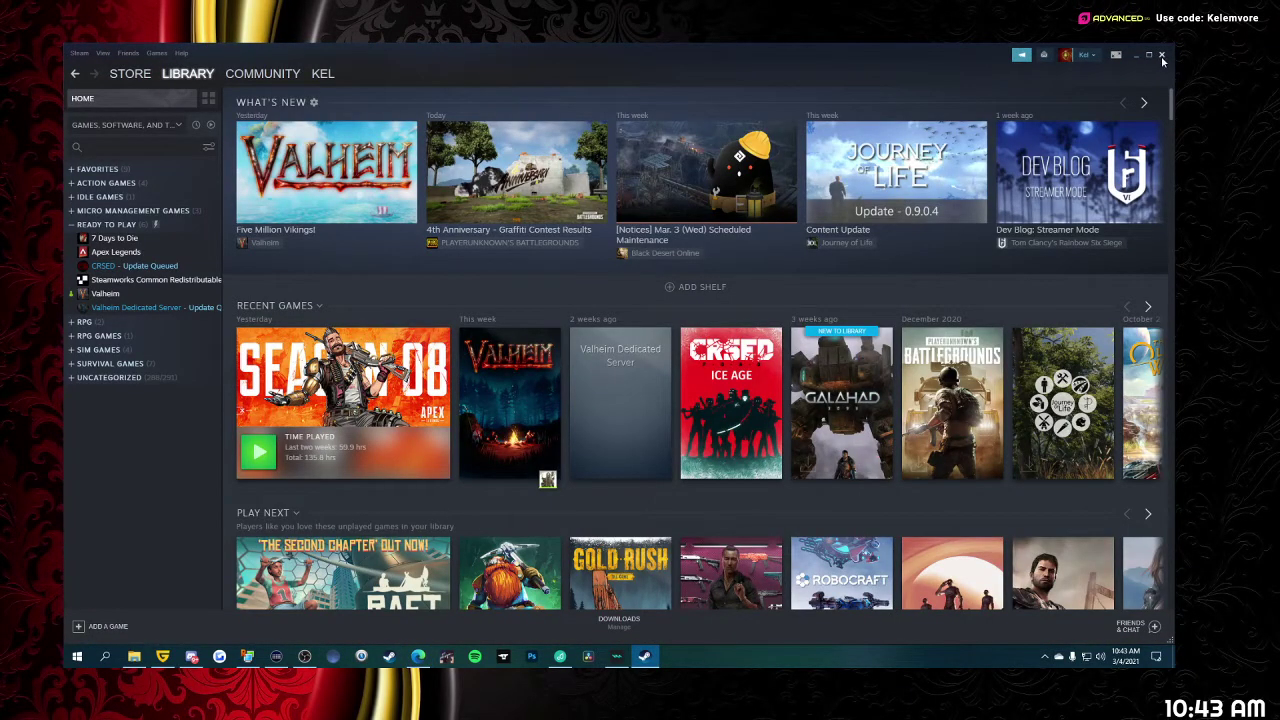
{"action": "left_click", "coordinate": [1161, 55]}
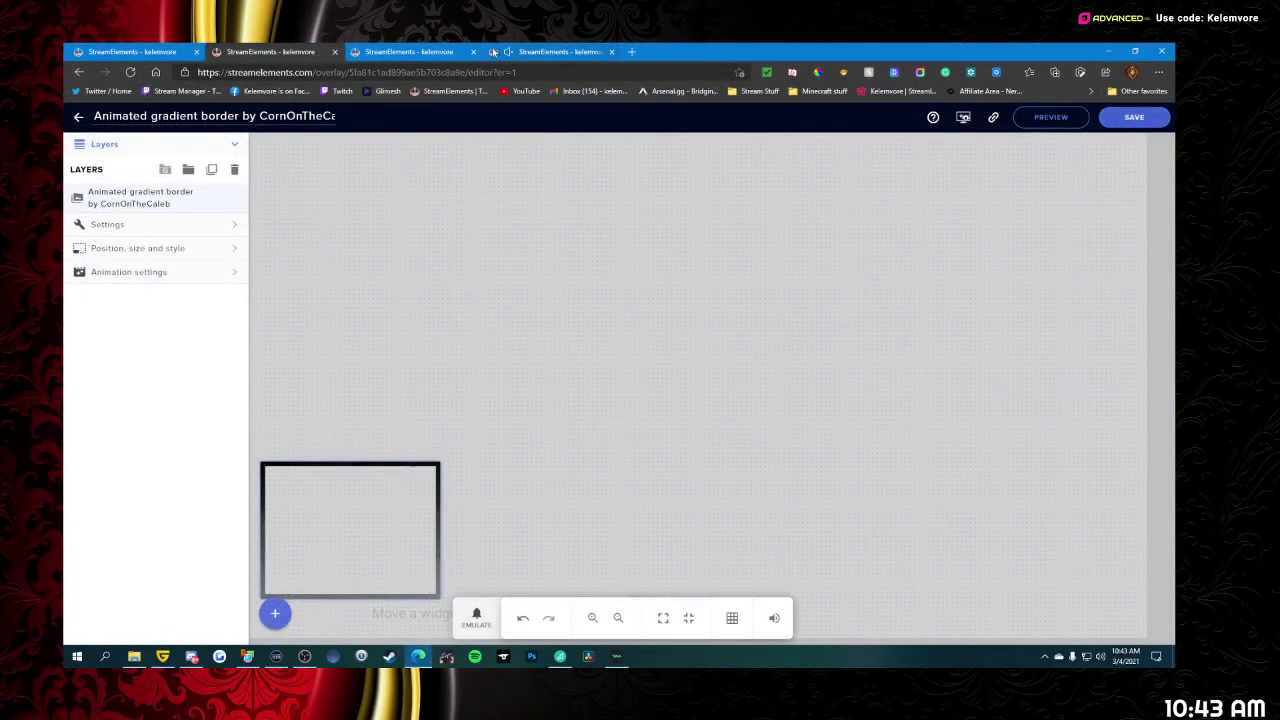
{"action": "left_click", "coordinate": [993, 117]}
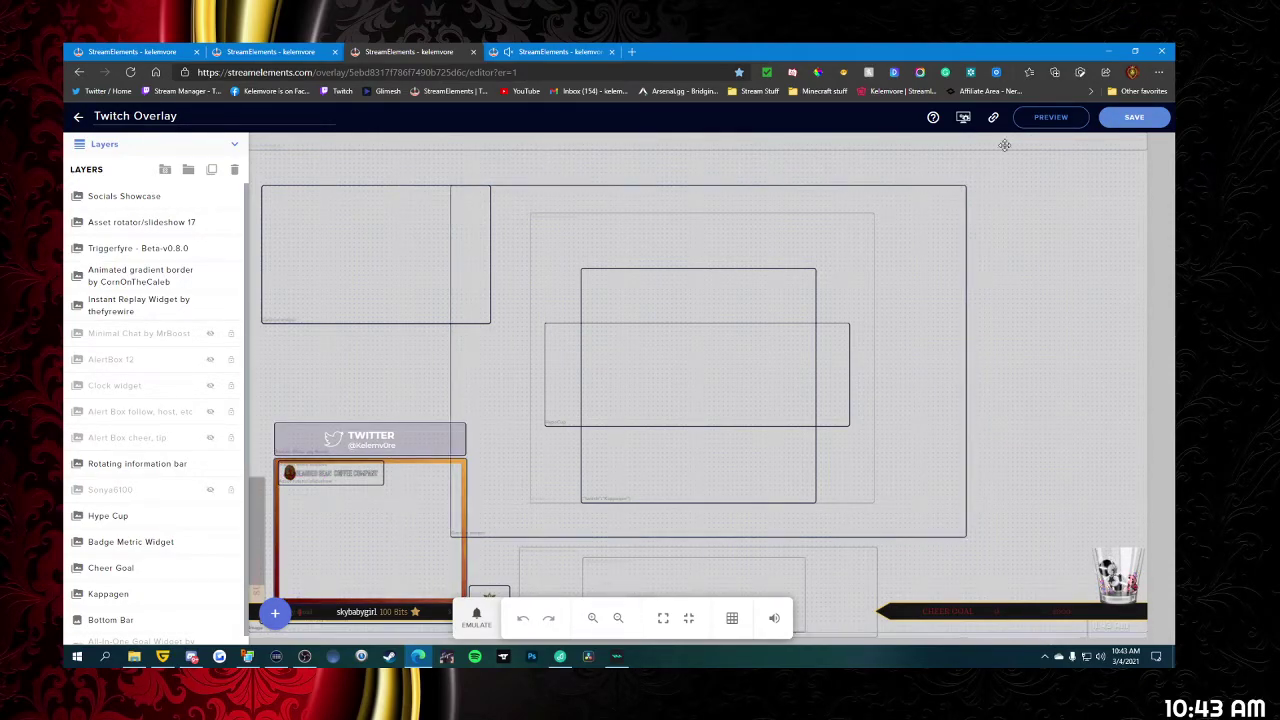
{"action": "key", "text": "alt+Tab"}
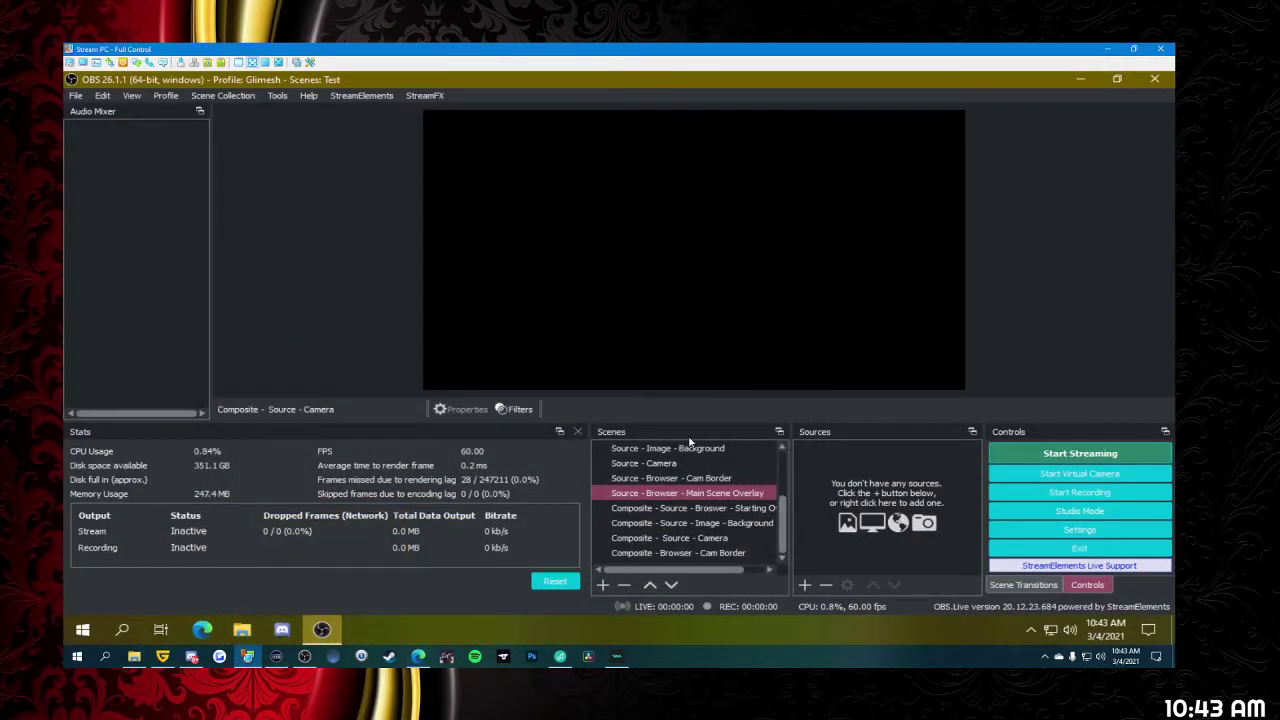
- Add a new browser source named "Browser - Source - Main Overlay" to the Source - Browser - Main Scene Overlay scene
{"action": "left_click", "coordinate": [804, 584]}
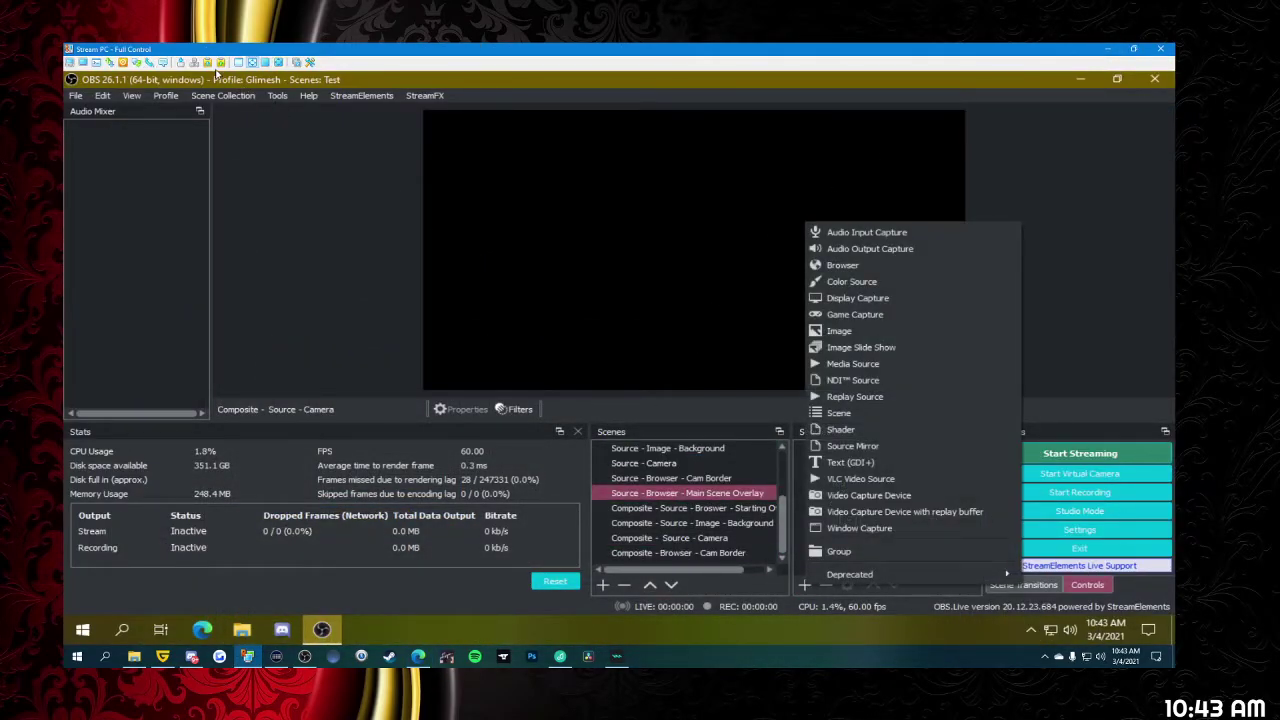
{"action": "left_click", "coordinate": [846, 266]}
{"action": "left_click", "coordinate": [581, 266]}
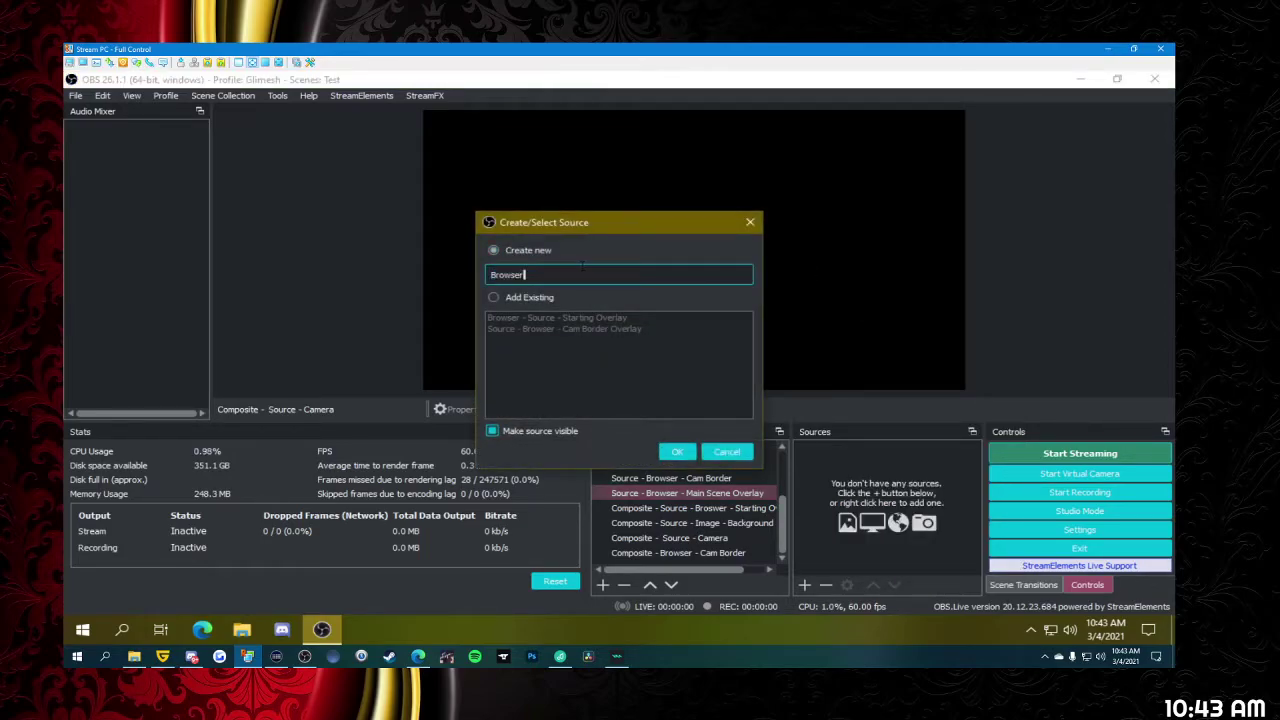
{"action": "type", "text": "- Source - Main Overlay"}
{"action": "key", "text": "Return"}
- Paste the copied overlay URL into the browser source and set its size to 1920 by 1080
{"action": "left_click", "coordinate": [525, 413]}
{"action": "left_click_drag", "start_coordinate": [513, 412], "coordinate": [297, 378]}
{"action": "key", "text": "ctrl+v"}
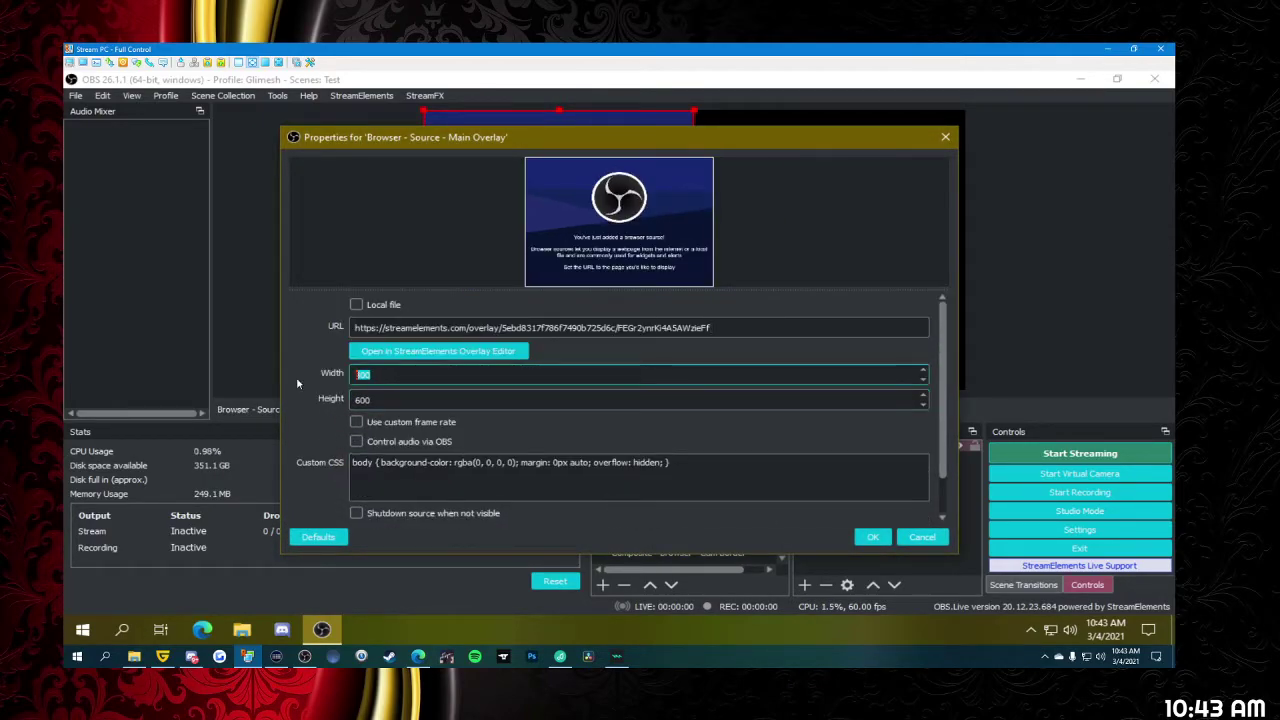
{"action": "type", "text": "1920"}
{"action": "key", "text": "Tab"}
{"action": "type", "text": "1080"}
- Enable a custom frame rate of 60 FPS, shutdown when not visible and refresh on scene activation for the browser source
{"action": "left_click", "coordinate": [355, 422]}
{"action": "left_click_drag", "start_coordinate": [380, 464], "coordinate": [340, 468]}
{"action": "scroll", "coordinate": [299, 458], "scroll_direction": "down", "scroll_amount": 3}
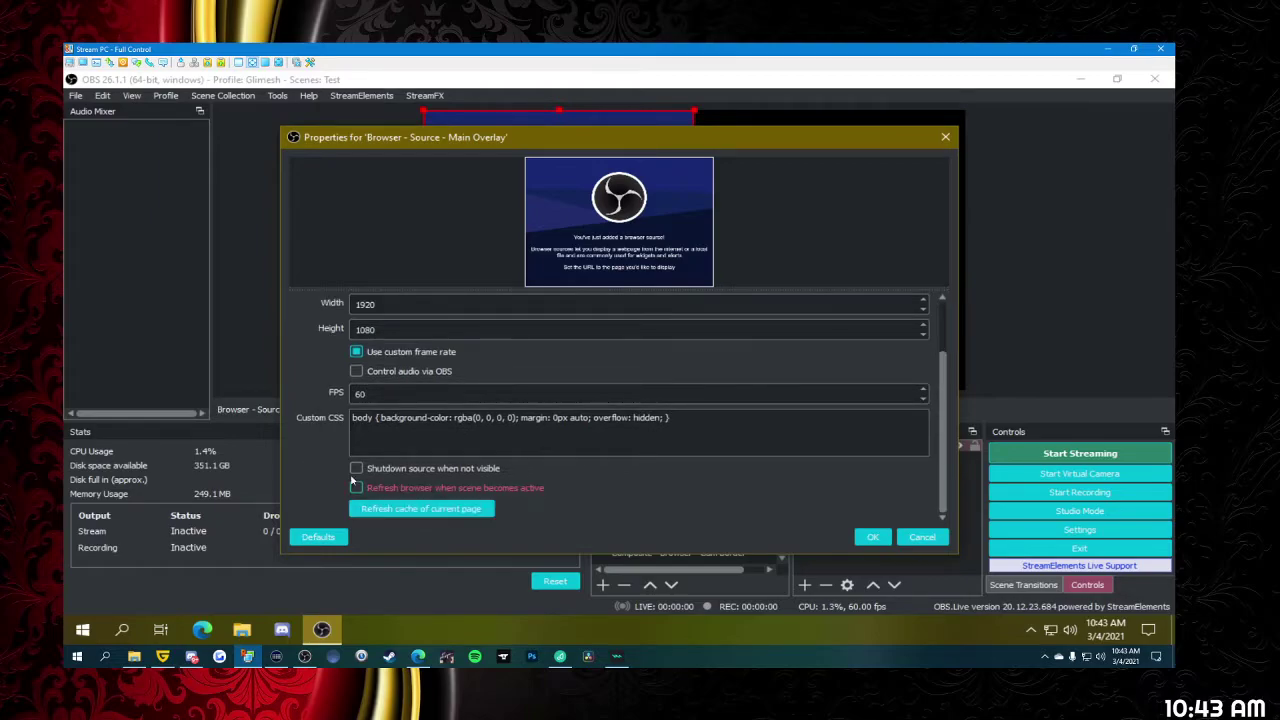
{"action": "left_click", "coordinate": [872, 537]}
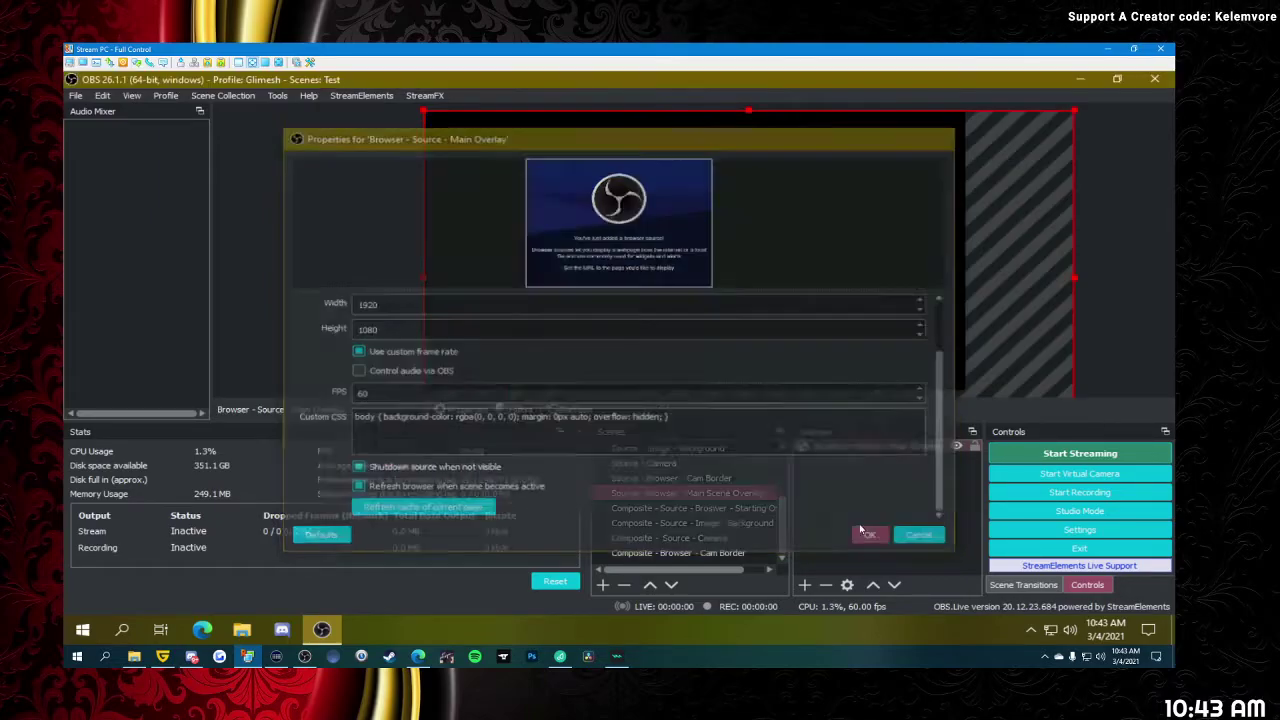
- Fit the Browser - Source - Main Overlay source to the screen in the Source - Browser - Main Scene Overlay scene
{"action": "right_click", "coordinate": [792, 450]}
{"action": "mouse_move", "coordinate": [835, 404]}
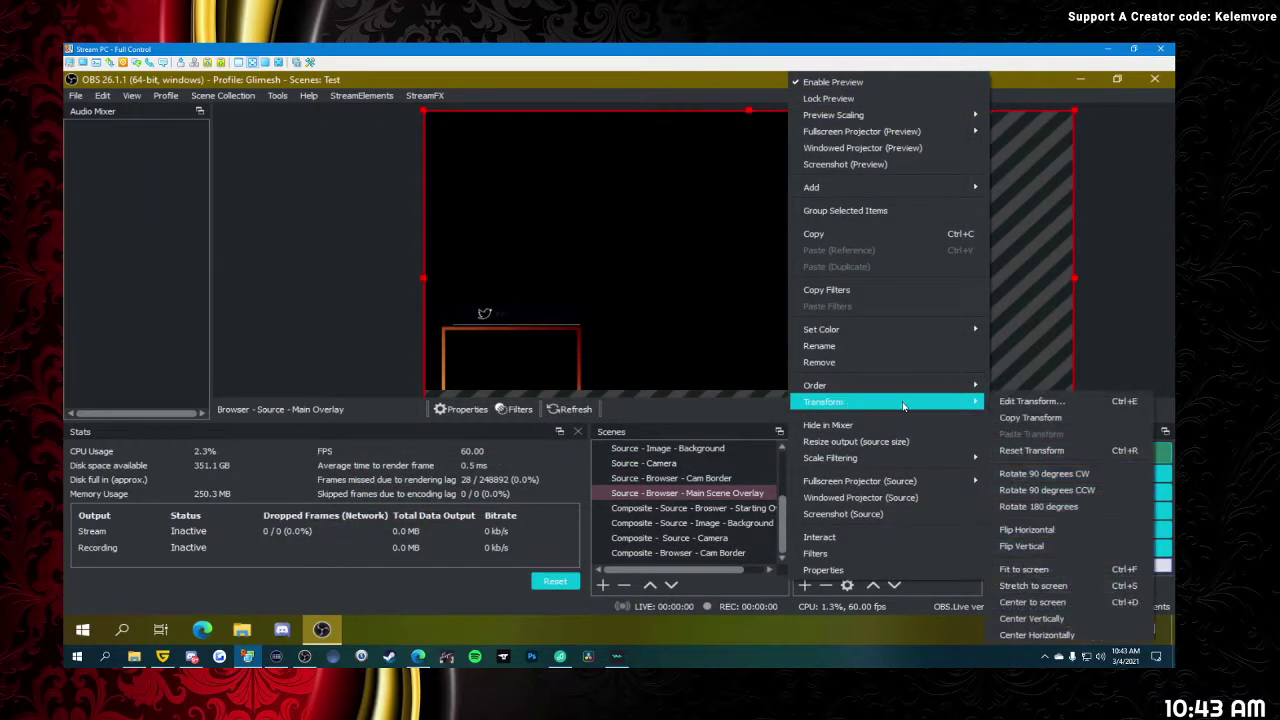
{"action": "left_click", "coordinate": [1050, 570]}
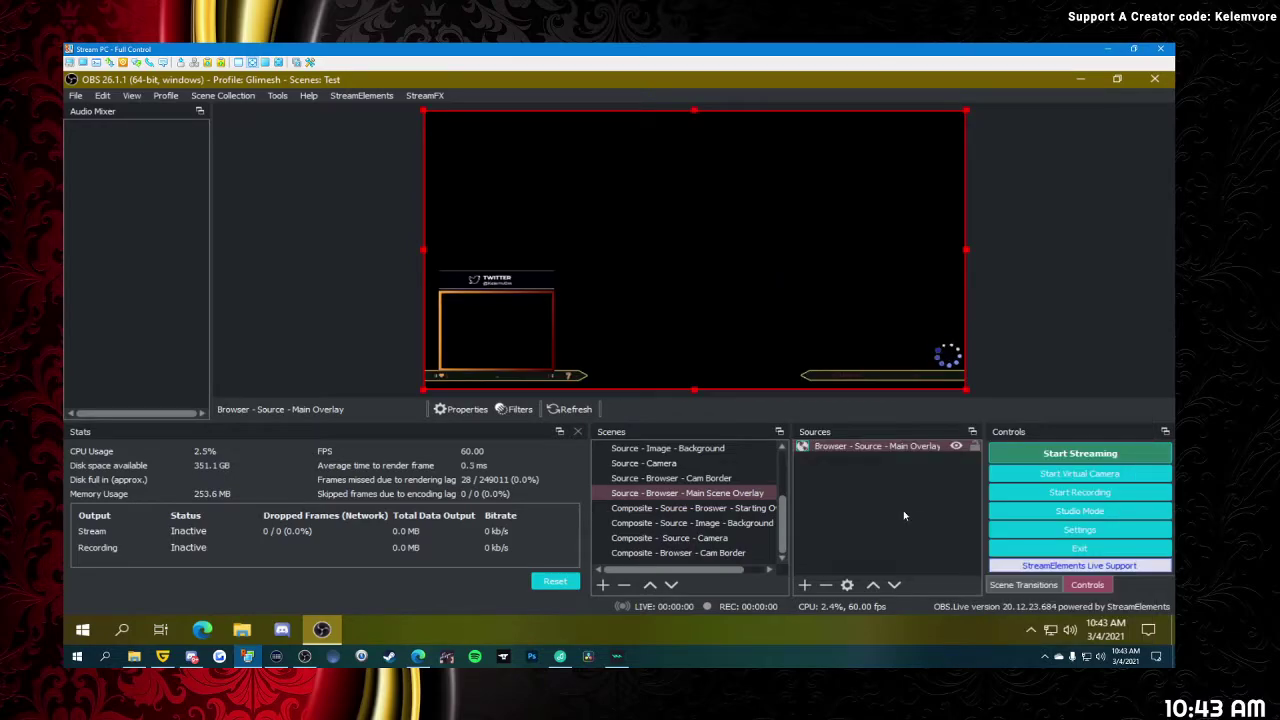
- Create a scene named "Composite - Browser - Source - Main Overlay"
{"action": "left_click", "coordinate": [603, 584]}
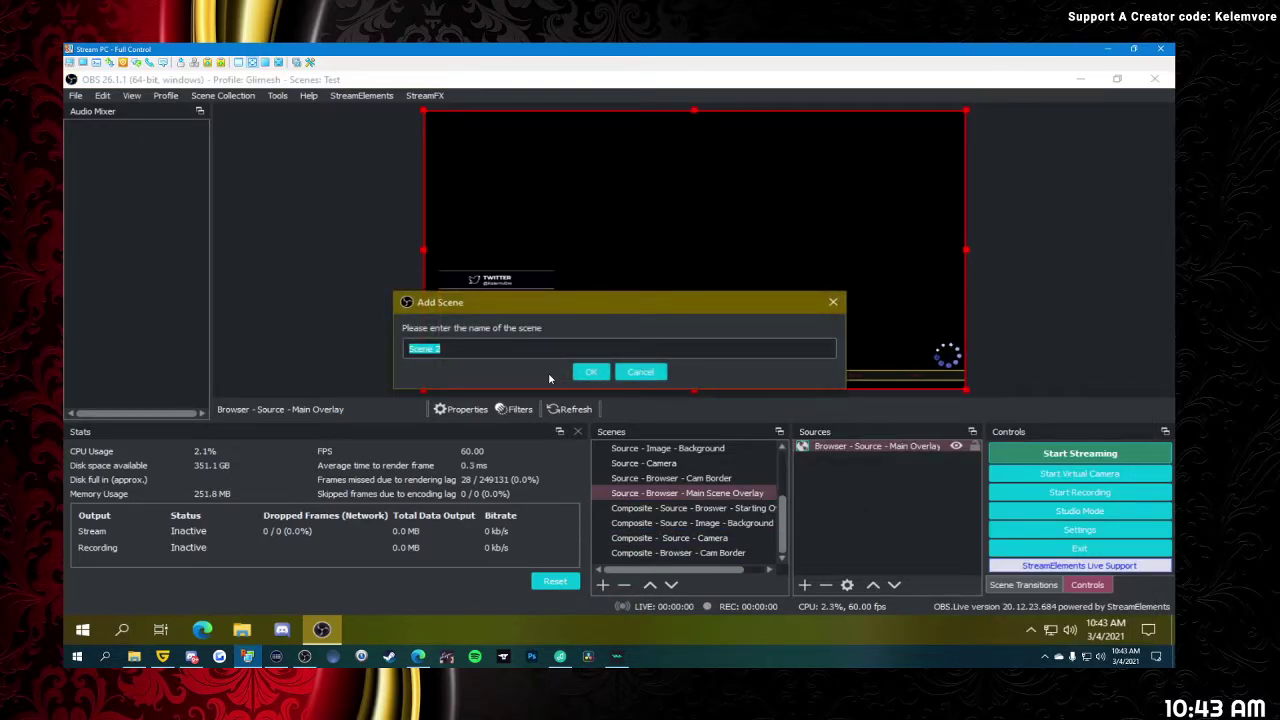
{"action": "type", "text": "Composite - "}
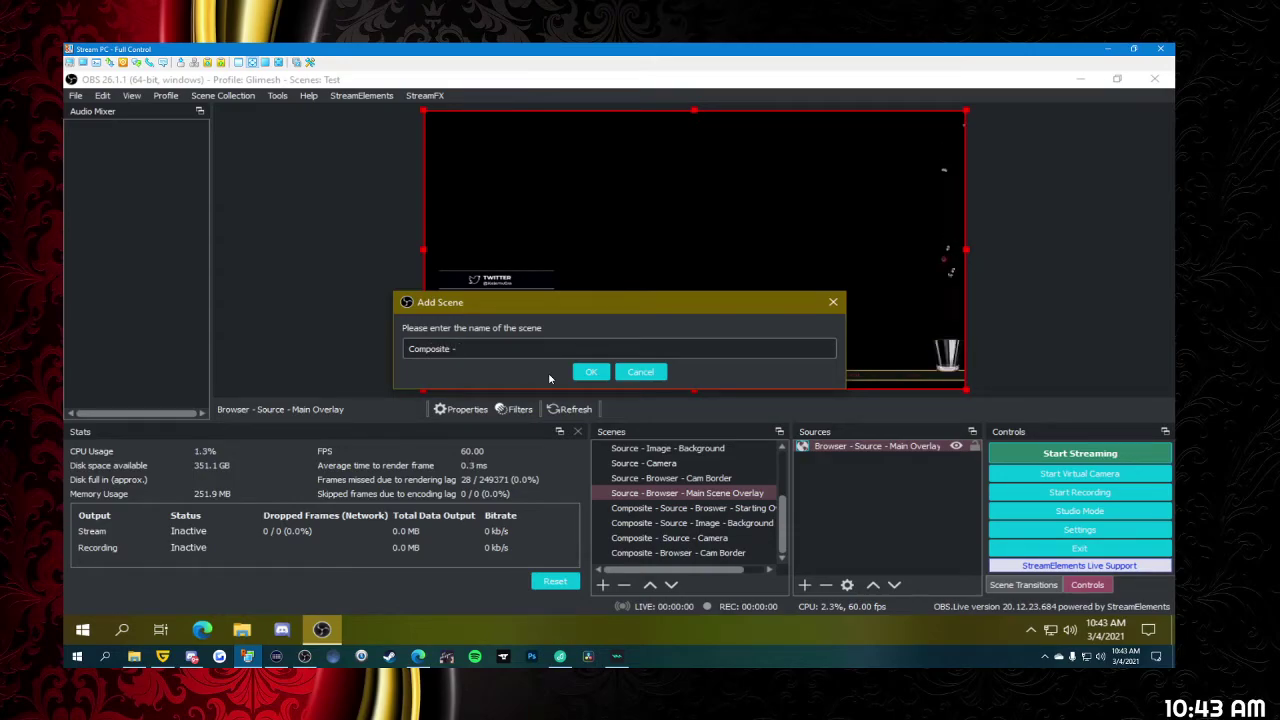
{"action": "type", "text": "Browser - Source"}
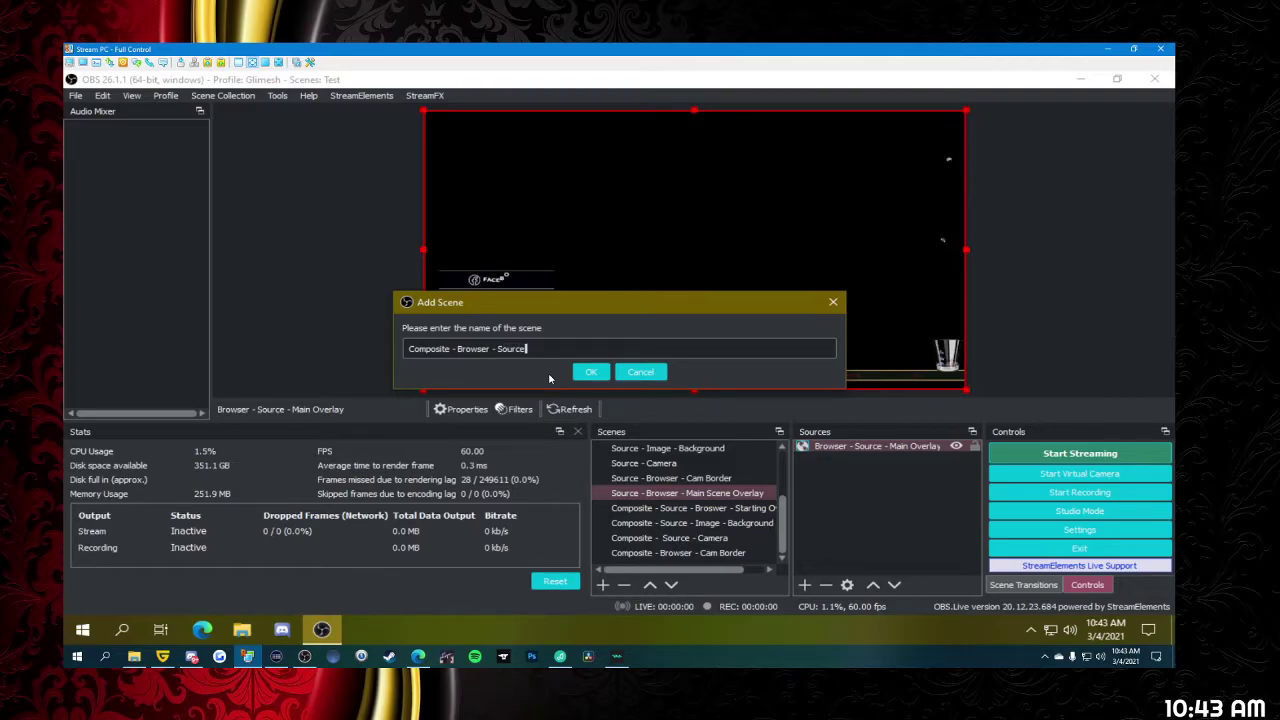
{"action": "type", "text": " - Main "}
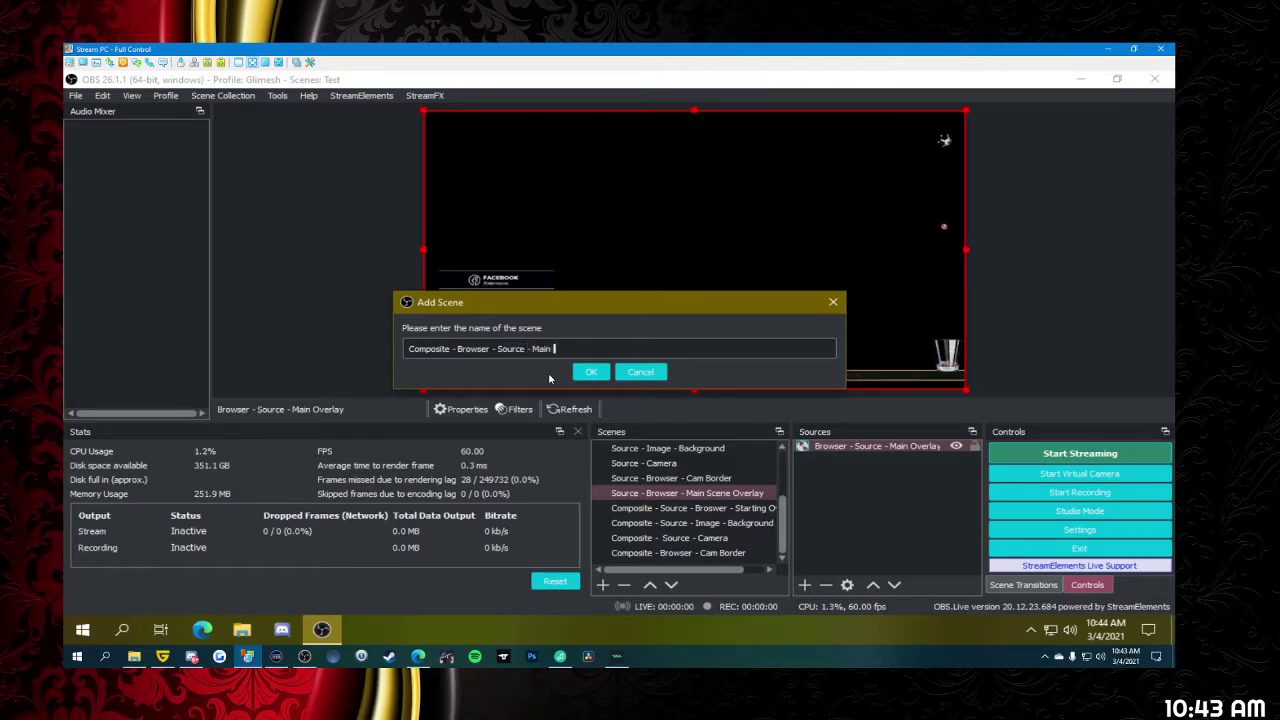
{"action": "type", "text": "Overlay"}
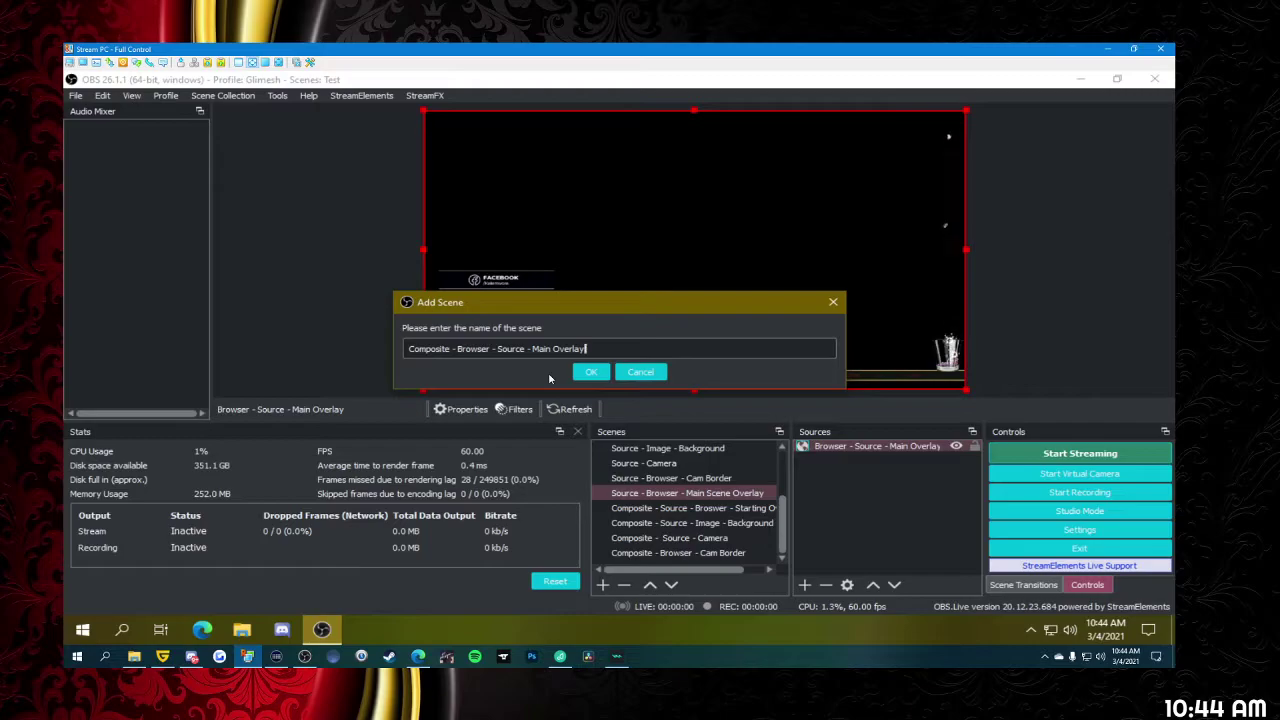
{"action": "left_click", "coordinate": [591, 372]}
- Add the existing Browser - Source - Main Overlay source to the Composite - Browser - Source - Main Overlay scene and fit it to the screen
{"action": "left_click", "coordinate": [804, 584]}
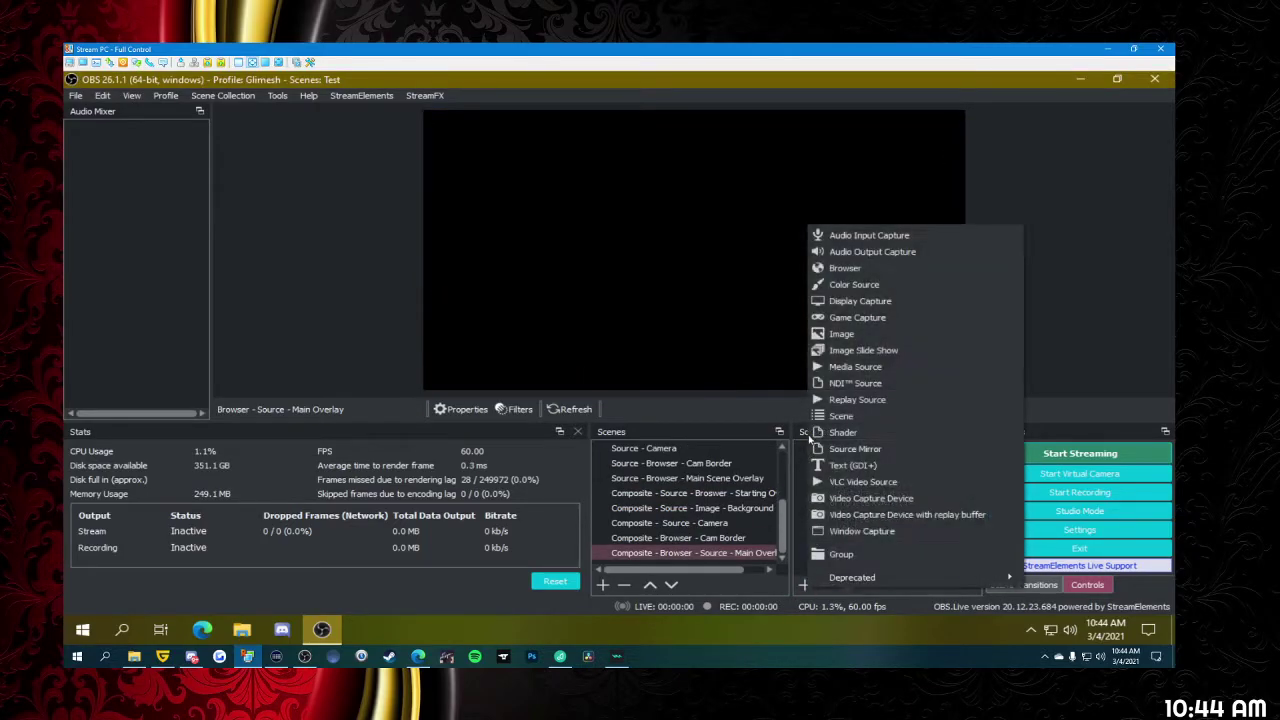
{"action": "left_click", "coordinate": [840, 267]}
{"action": "left_click", "coordinate": [515, 299]}
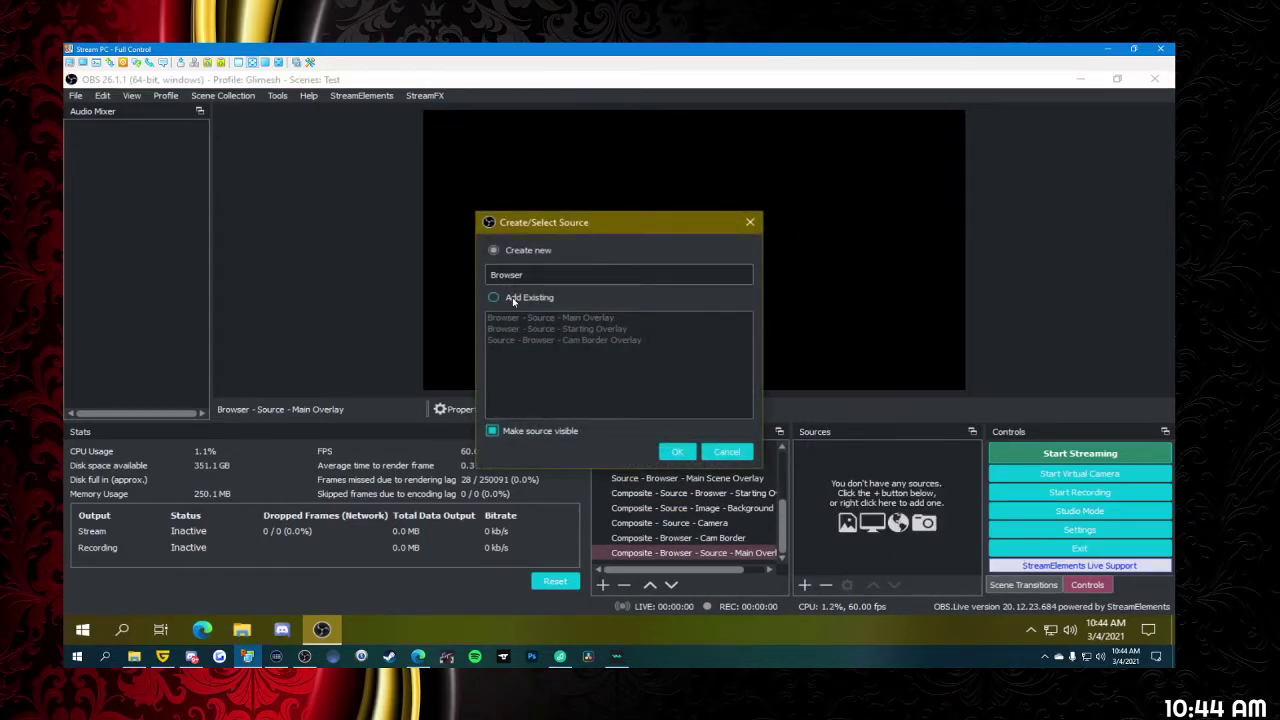
{"action": "left_click", "coordinate": [521, 318]}
{"action": "left_click", "coordinate": [677, 452]}
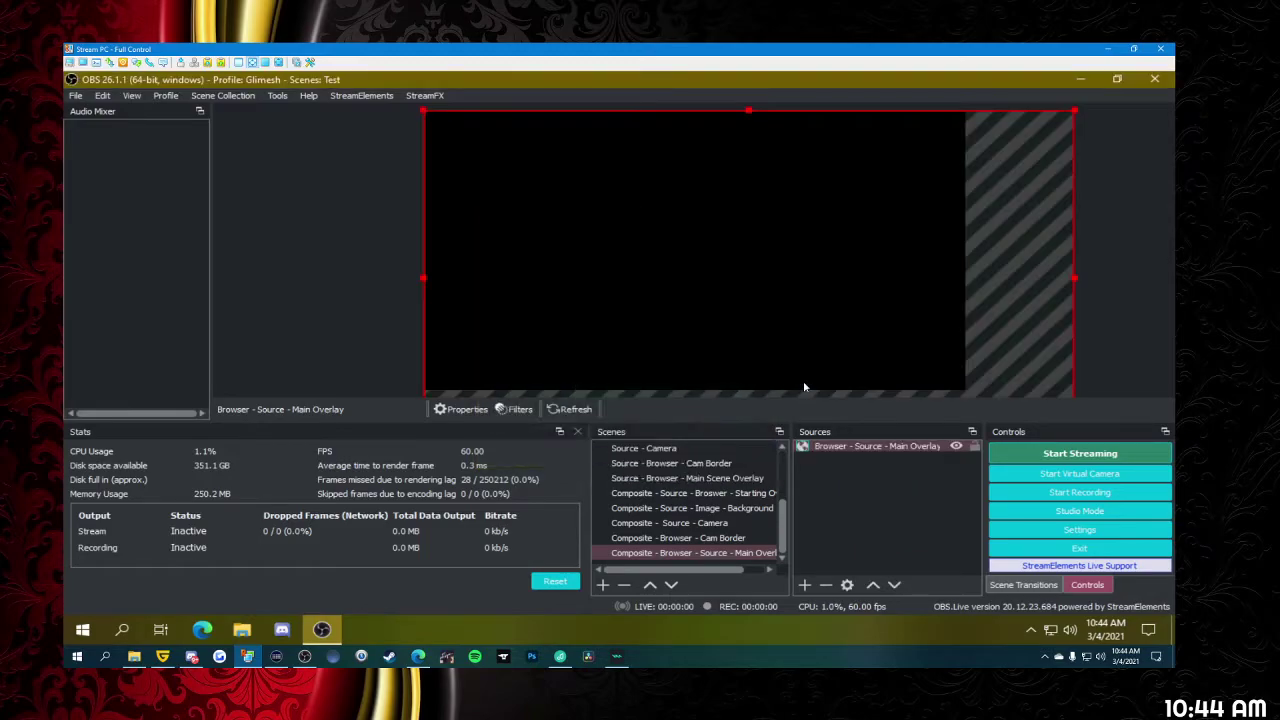
{"action": "right_click", "coordinate": [806, 393]}
{"action": "mouse_move", "coordinate": [845, 401]}
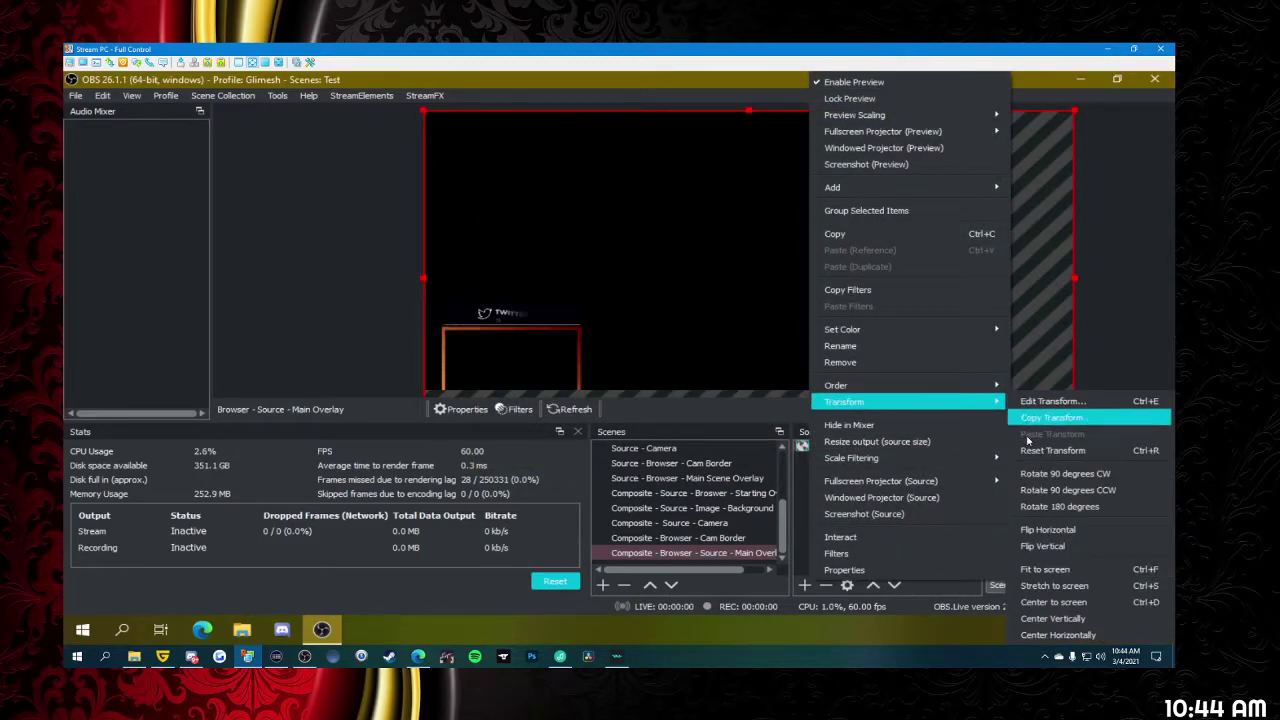
{"action": "left_click", "coordinate": [1058, 569]}
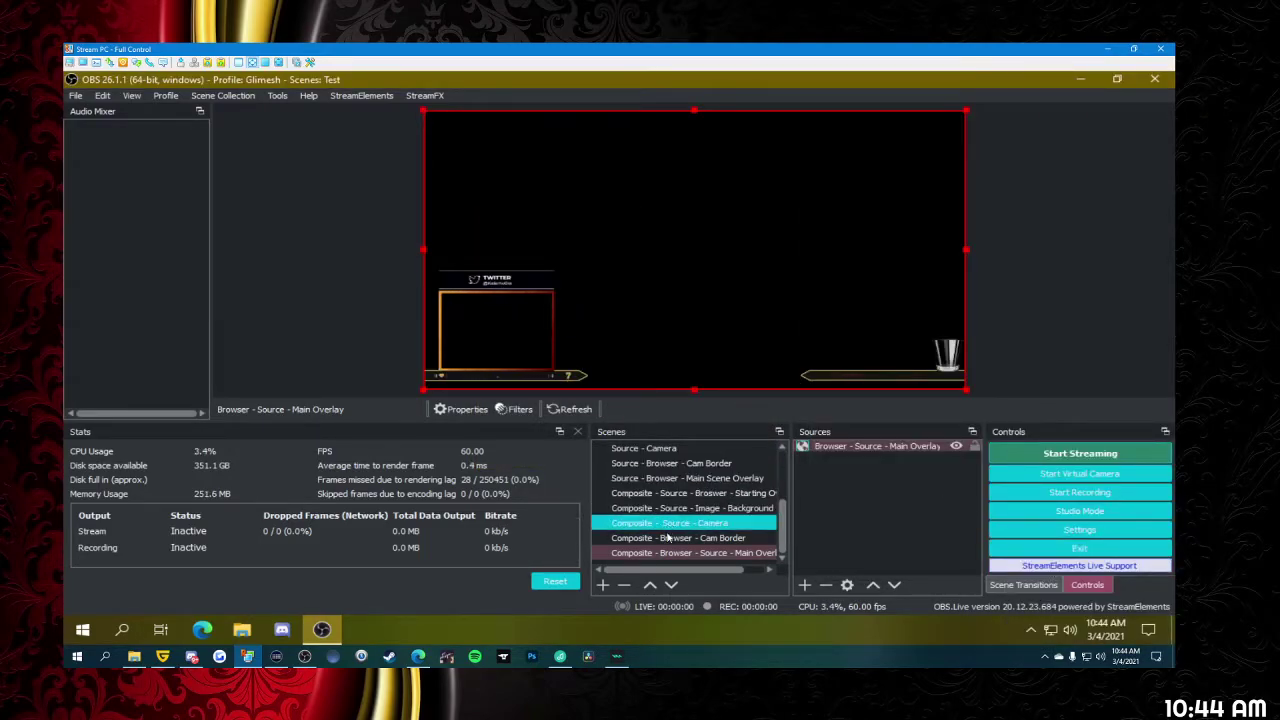
- Add the existing Composite - Browser - Source - Main Overlay scene as a source in Main Scene
{"action": "scroll", "coordinate": [660, 505], "scroll_direction": "up", "scroll_amount": 1}
{"action": "scroll", "coordinate": [659, 470], "scroll_direction": "up", "scroll_amount": 2}
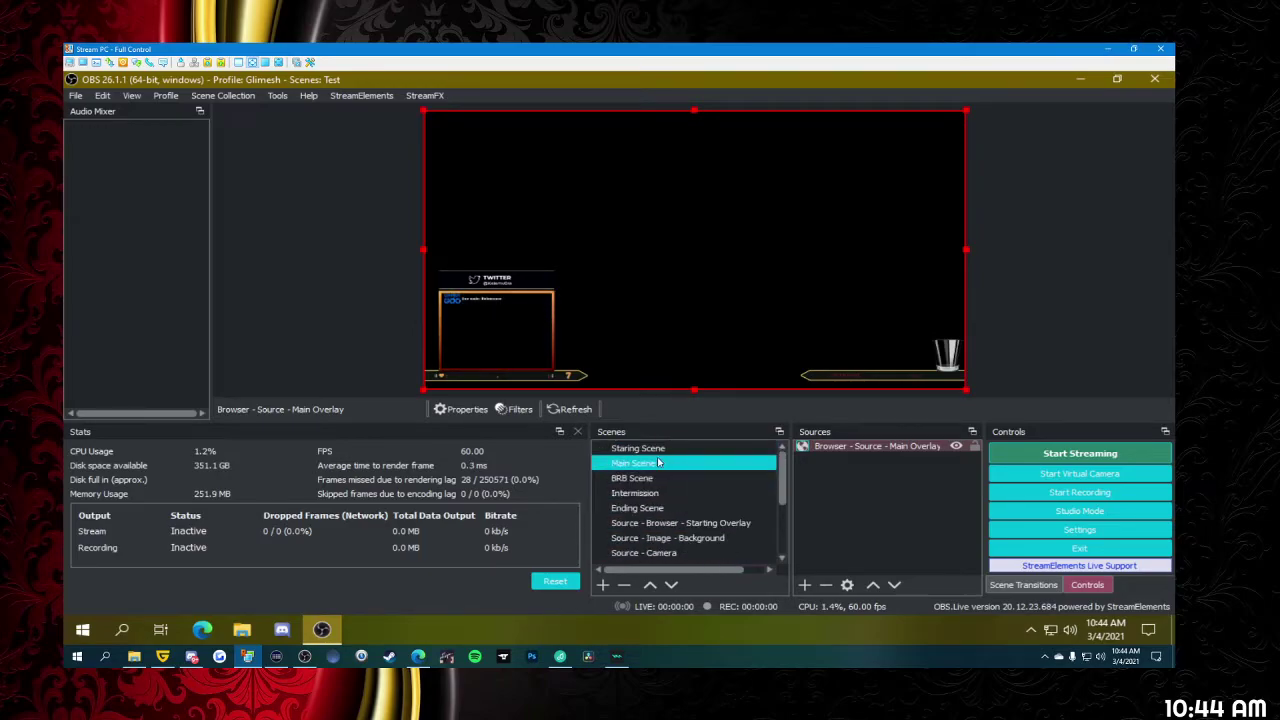
{"action": "left_click", "coordinate": [640, 478]}
{"action": "left_click", "coordinate": [804, 584]}
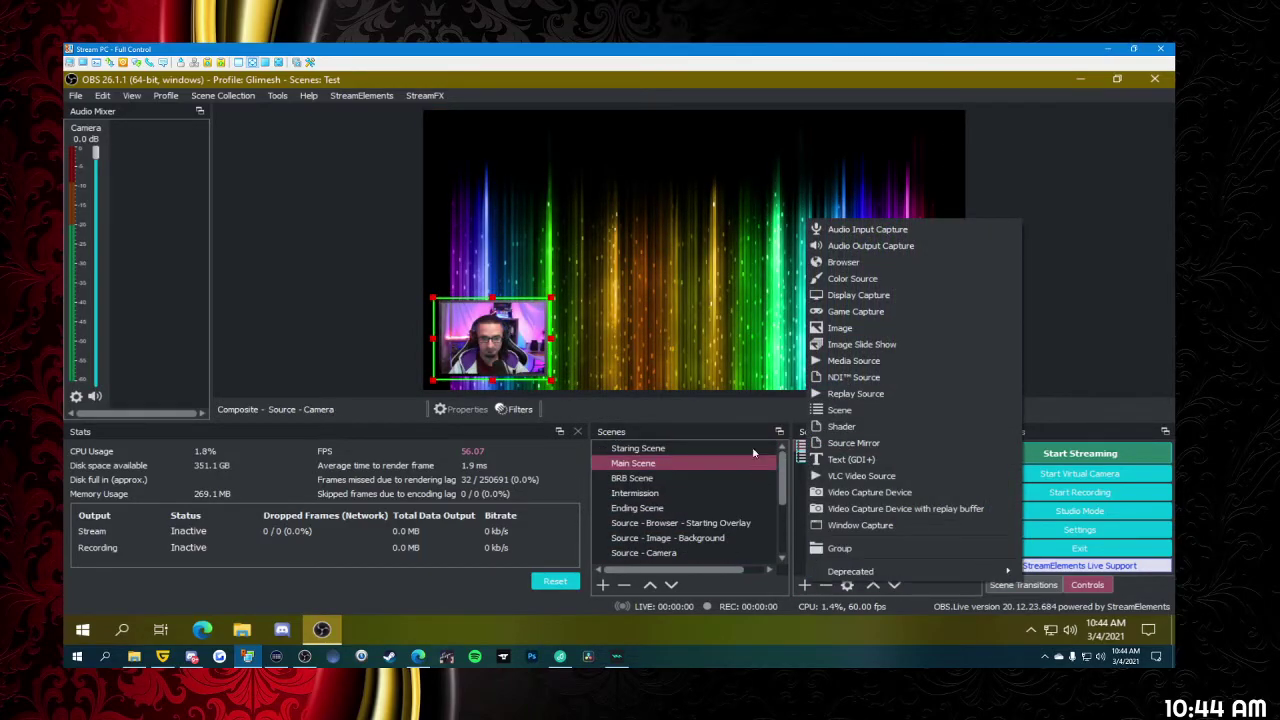
{"action": "left_click", "coordinate": [849, 413]}
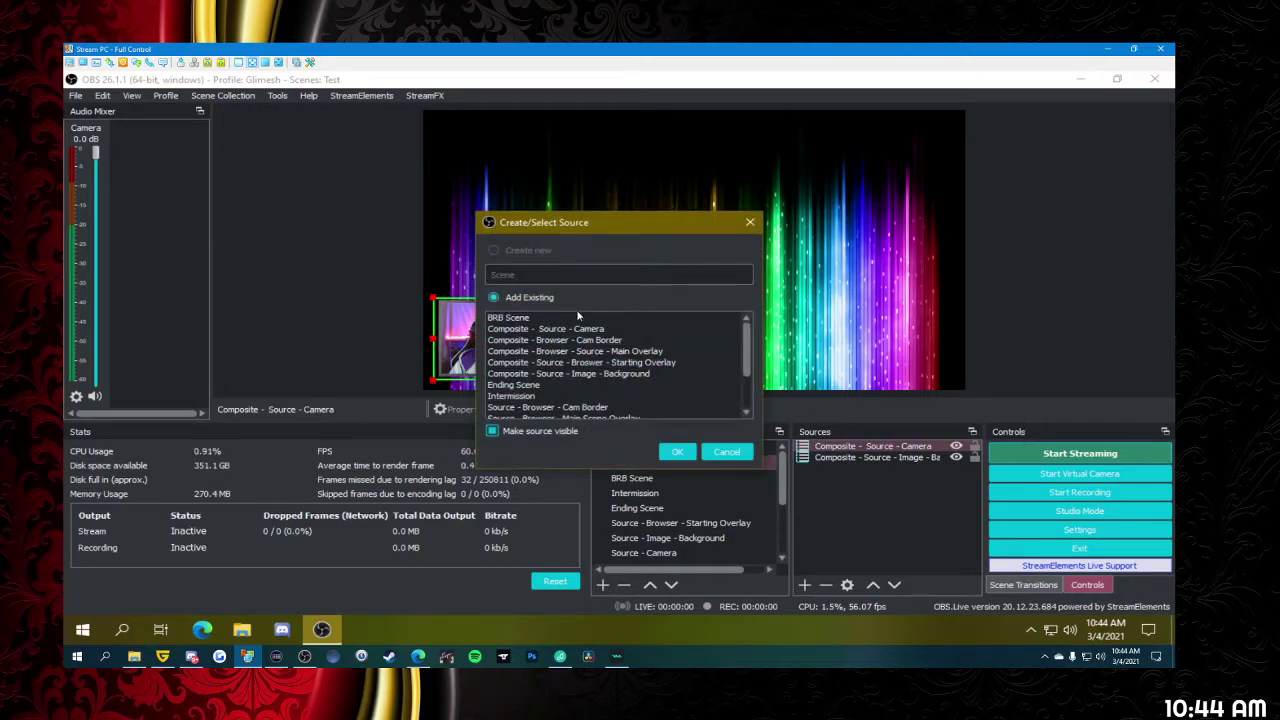
{"action": "left_click", "coordinate": [577, 352]}
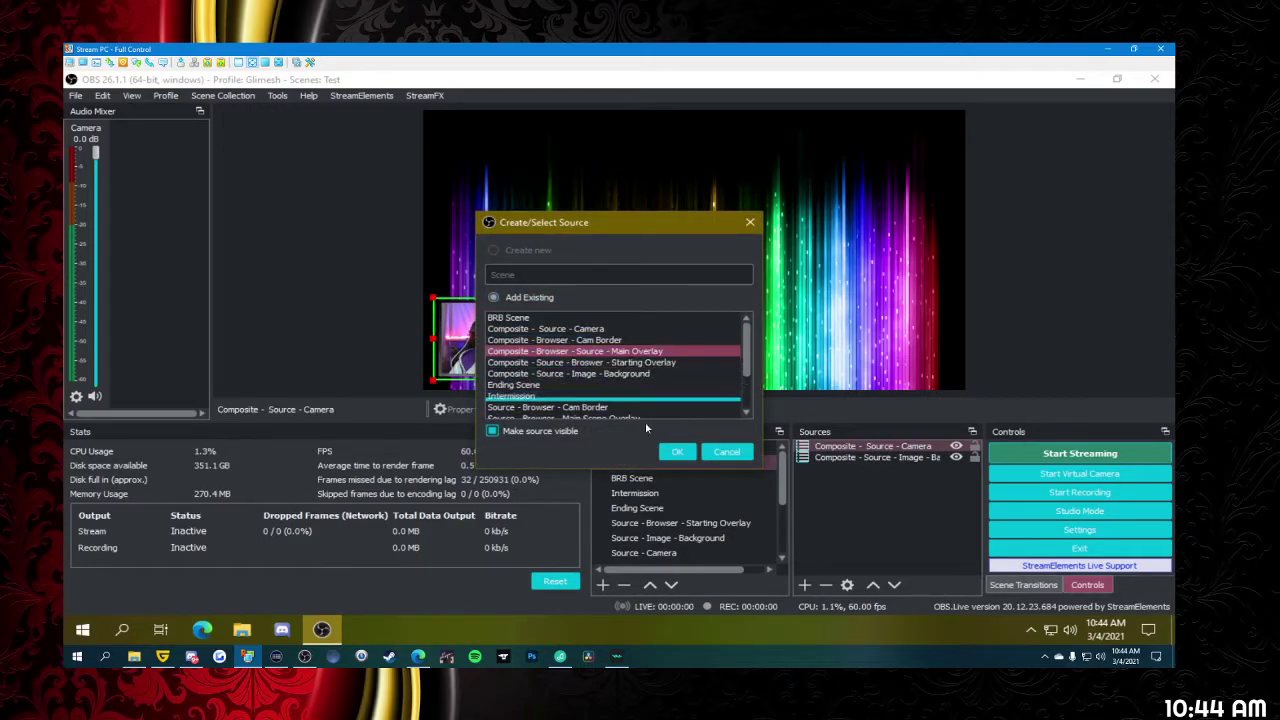
{"action": "left_click", "coordinate": [677, 452]}
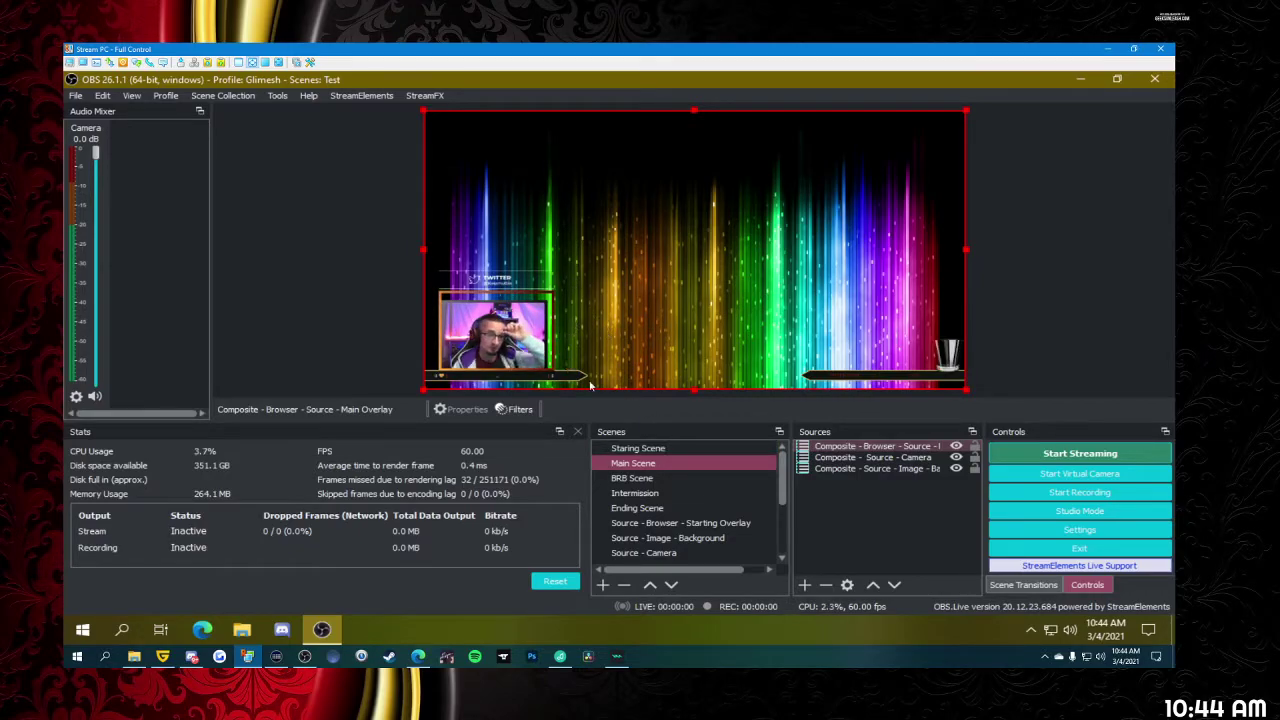
- Examine the list of main, source and composite scenes and the composite sources nested in Main Scene
{"action": "scroll", "coordinate": [680, 450], "scroll_direction": "down", "scroll_amount": 2}
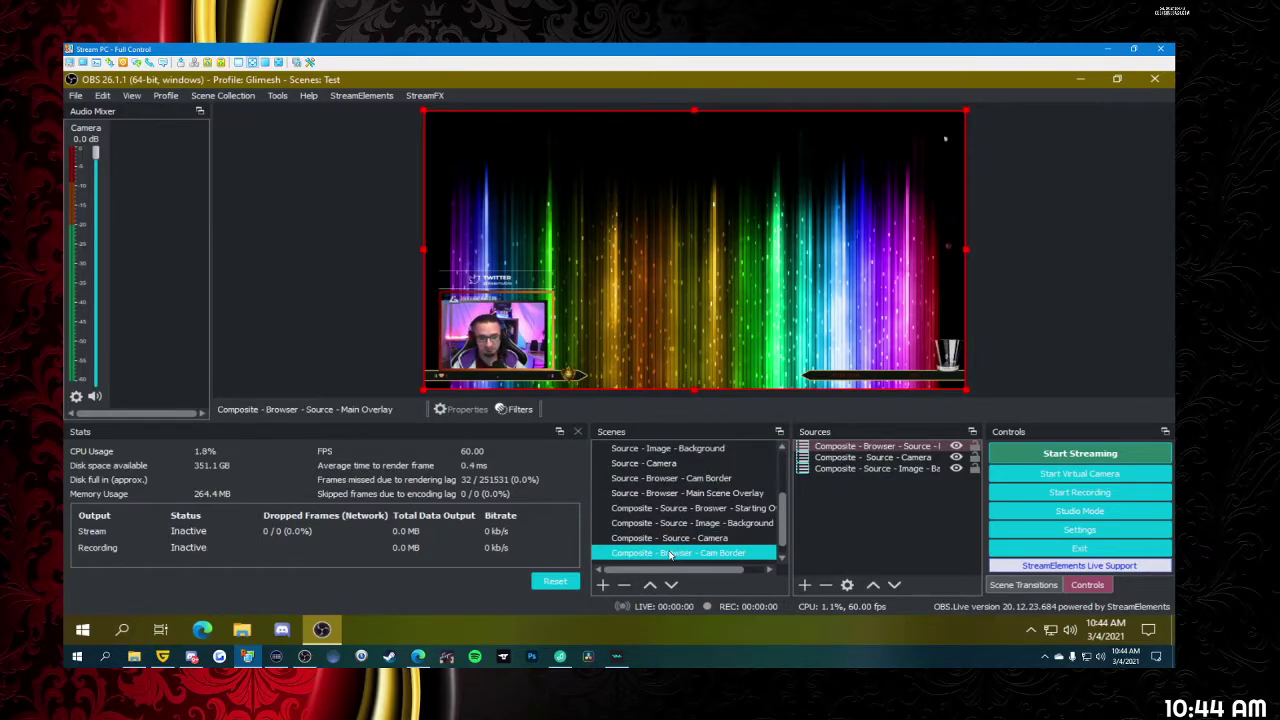
{"action": "scroll", "coordinate": [676, 526], "scroll_direction": "down", "scroll_amount": 1}
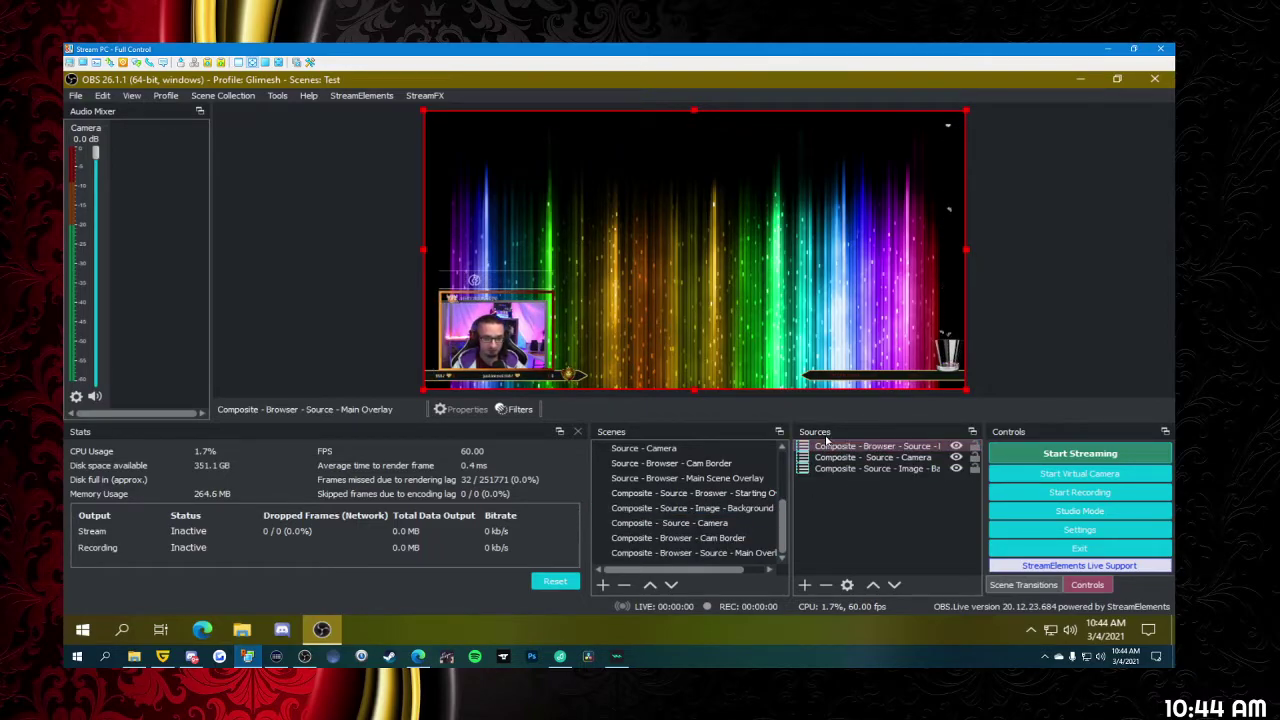
{"action": "scroll", "coordinate": [691, 479], "scroll_direction": "up", "scroll_amount": 3}
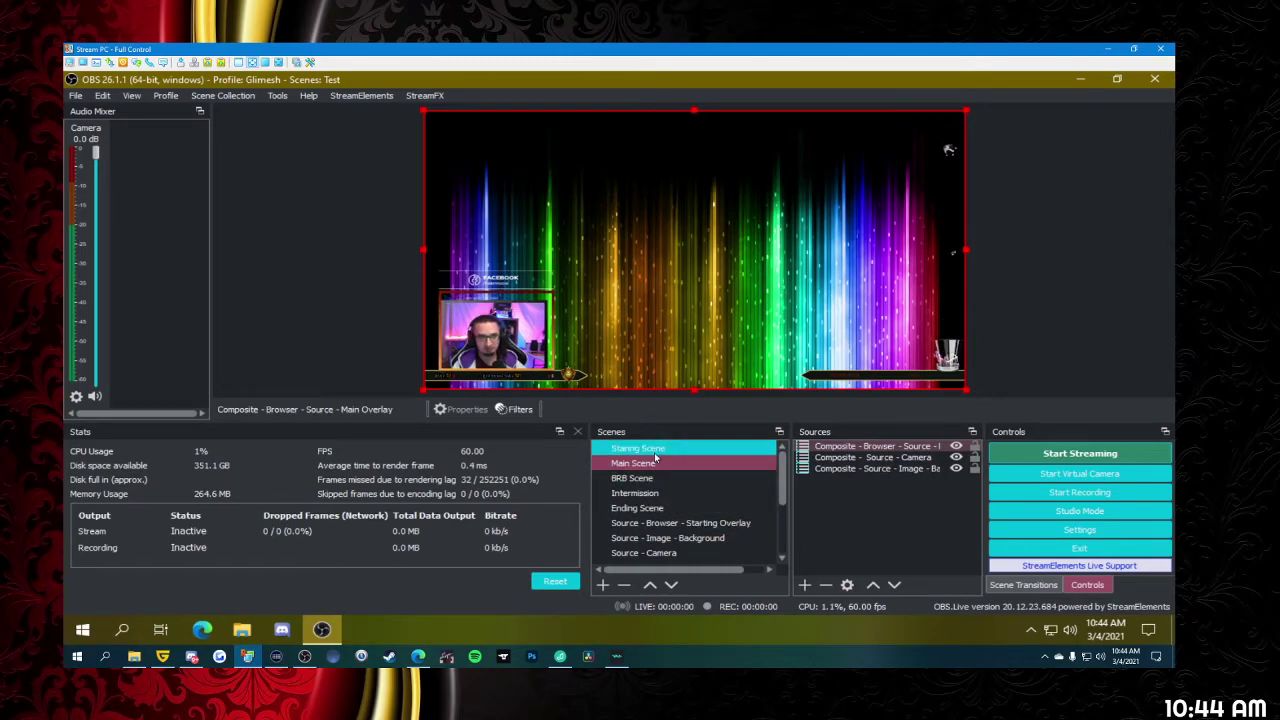
{"action": "scroll", "coordinate": [660, 528], "scroll_direction": "down", "scroll_amount": 2}
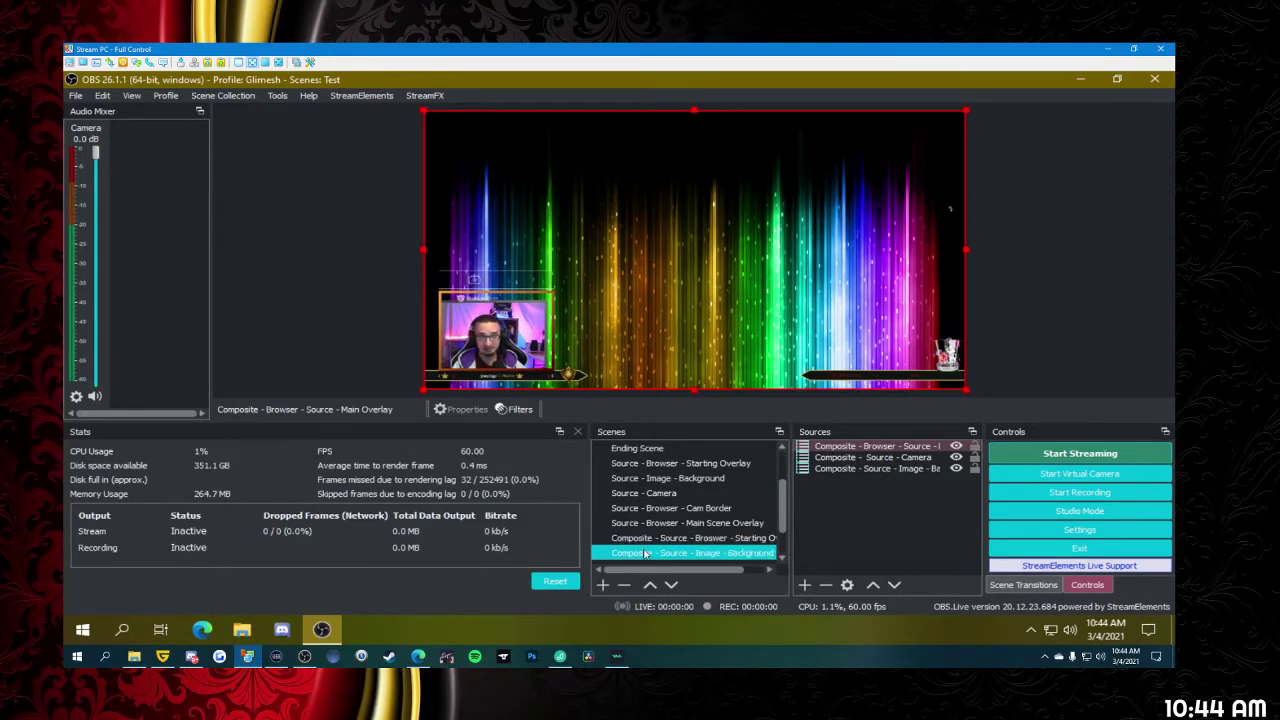
{"action": "scroll", "coordinate": [710, 460], "scroll_direction": "up", "scroll_amount": 2}
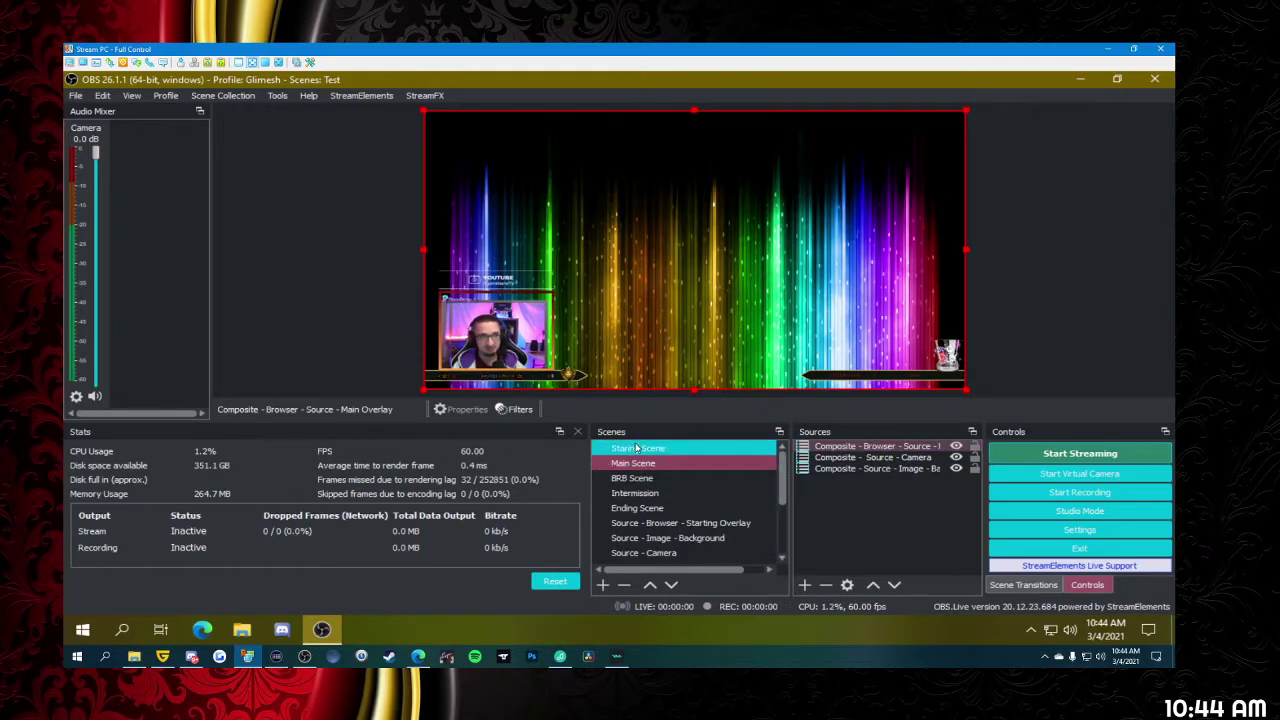
{"action": "left_click", "coordinate": [849, 459]}
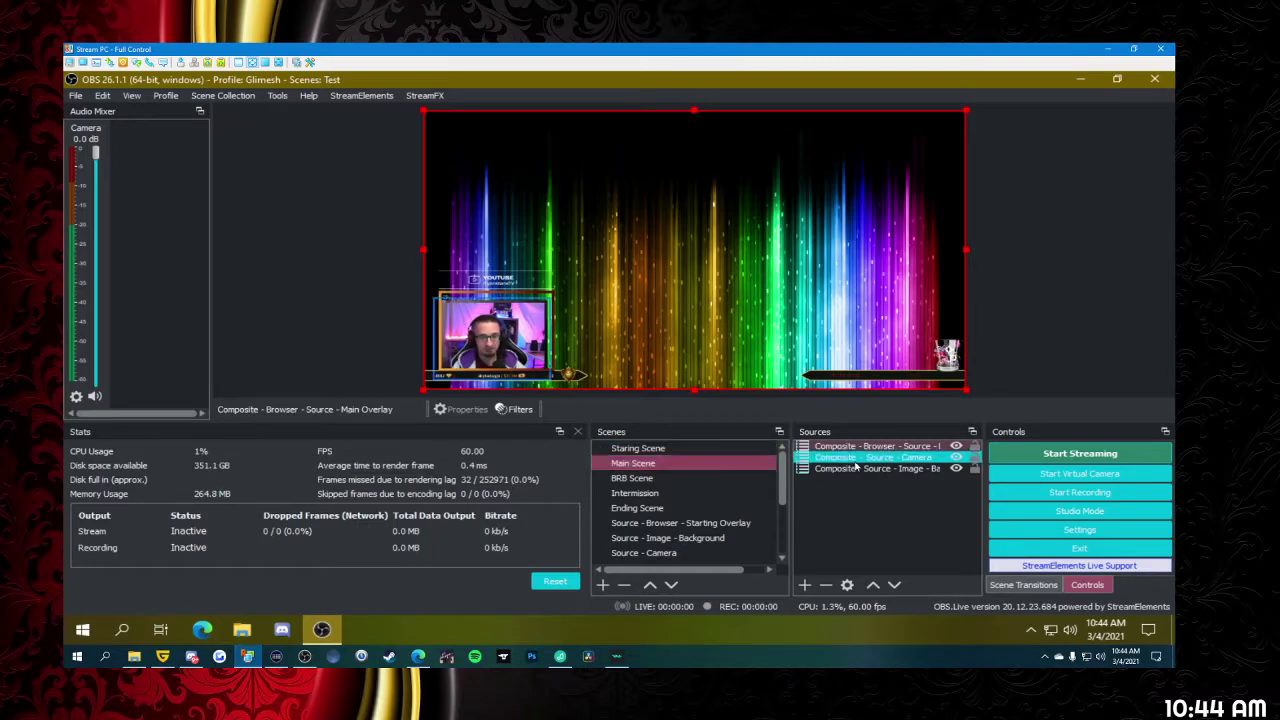
{"action": "left_click", "coordinate": [852, 447]}
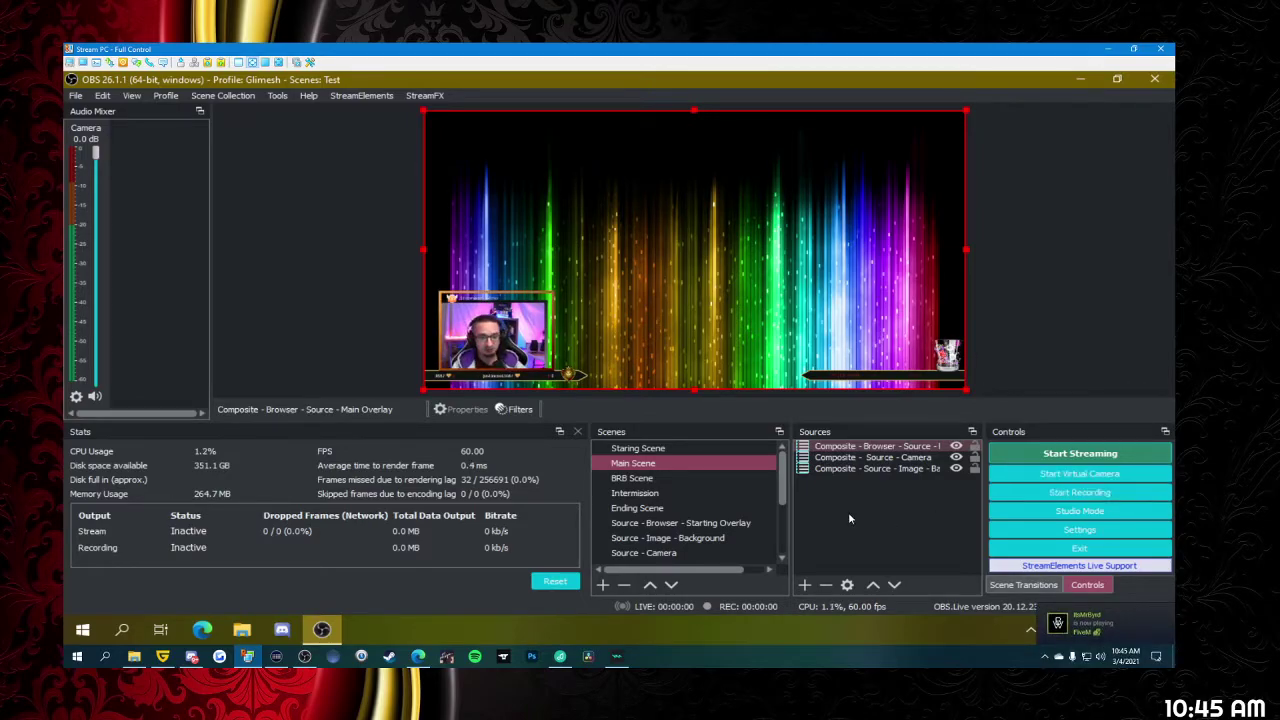
{"action": "left_click", "coordinate": [870, 450]}
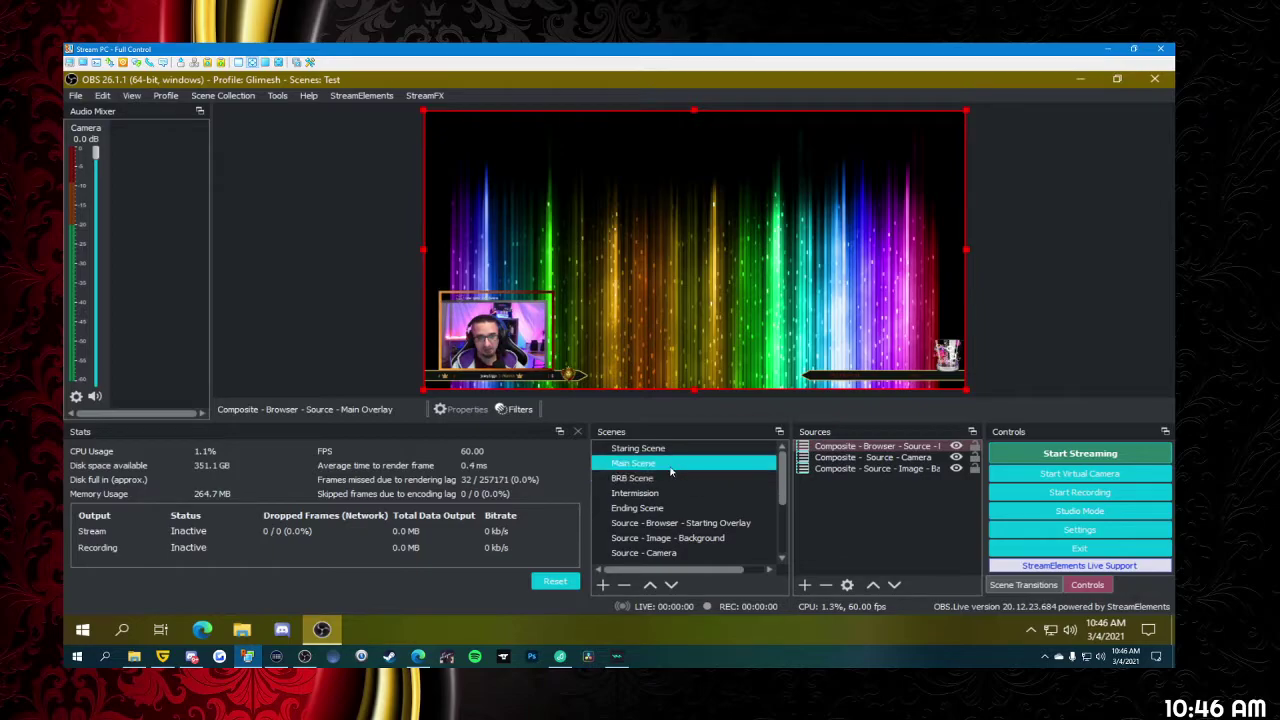
{"action": "scroll", "coordinate": [630, 510], "scroll_direction": "down", "scroll_amount": 2}
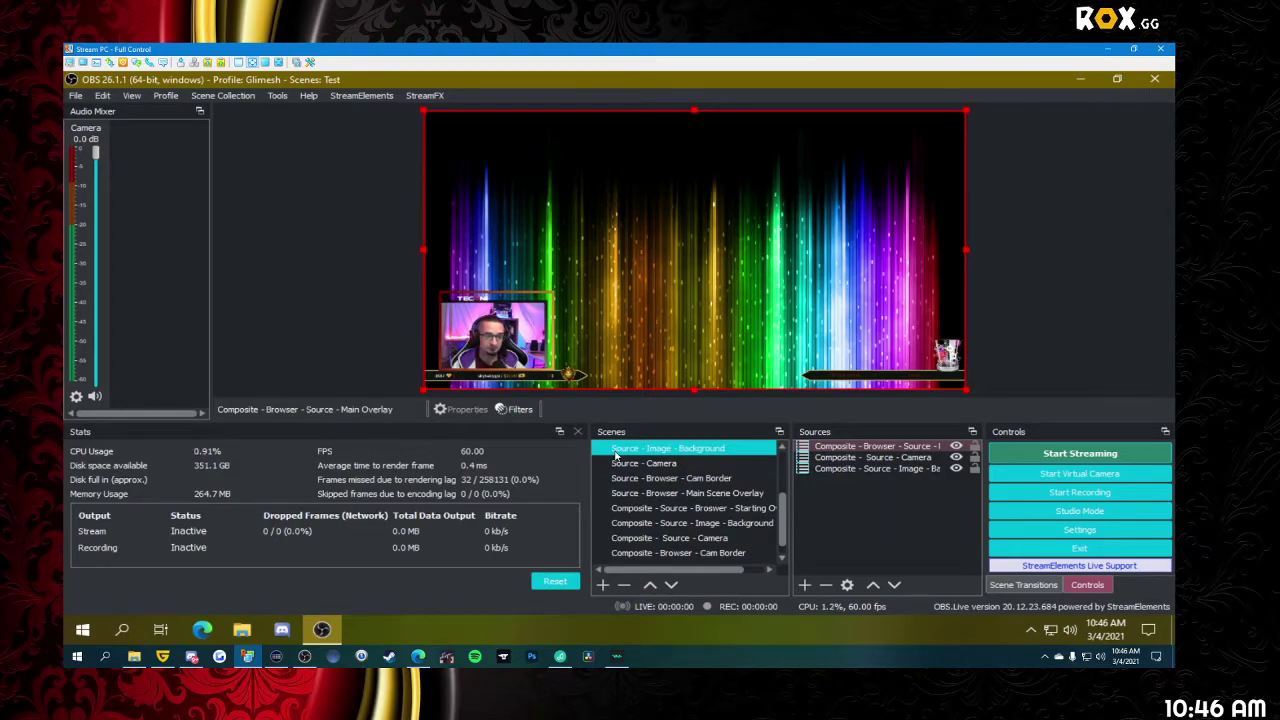
{"action": "scroll", "coordinate": [690, 505], "scroll_direction": "up", "scroll_amount": 2}
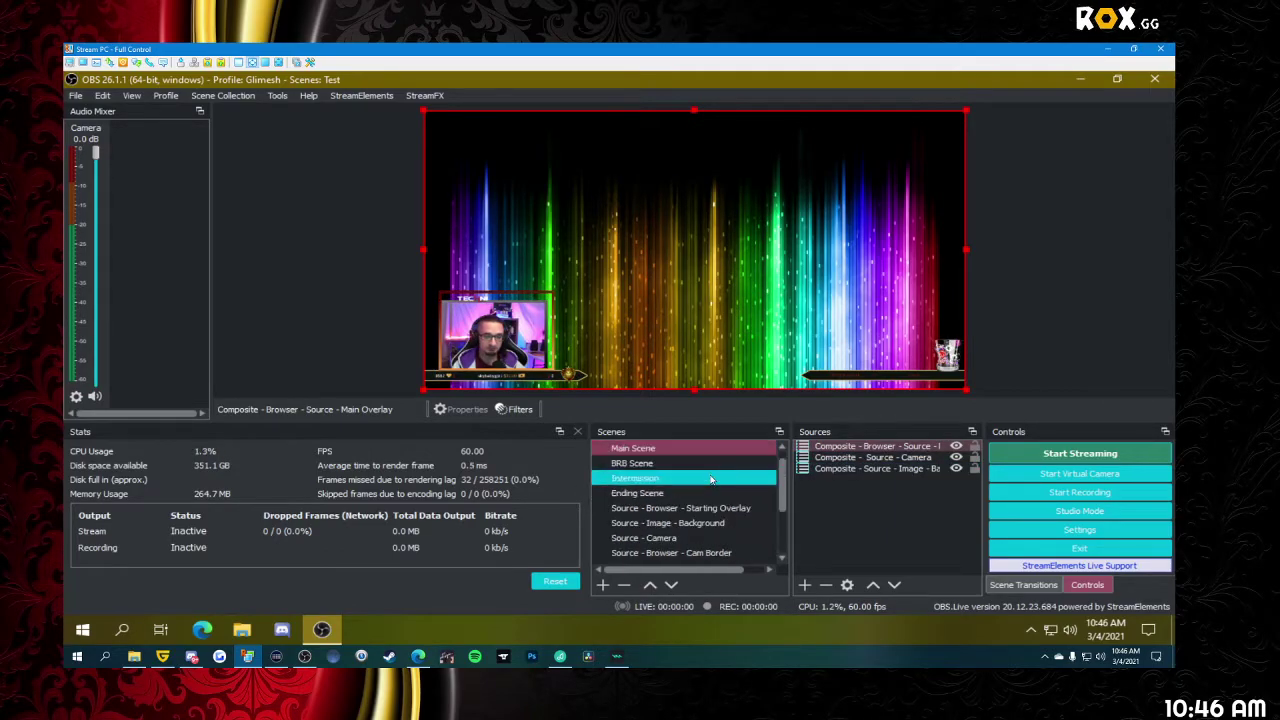
- Review the browser properties of the Cam Border Overlay source in the Source - Browser - Cam Border scene, including its shutdown and refresh options
{"action": "left_click", "coordinate": [685, 552]}
{"action": "double_click", "coordinate": [849, 446]}
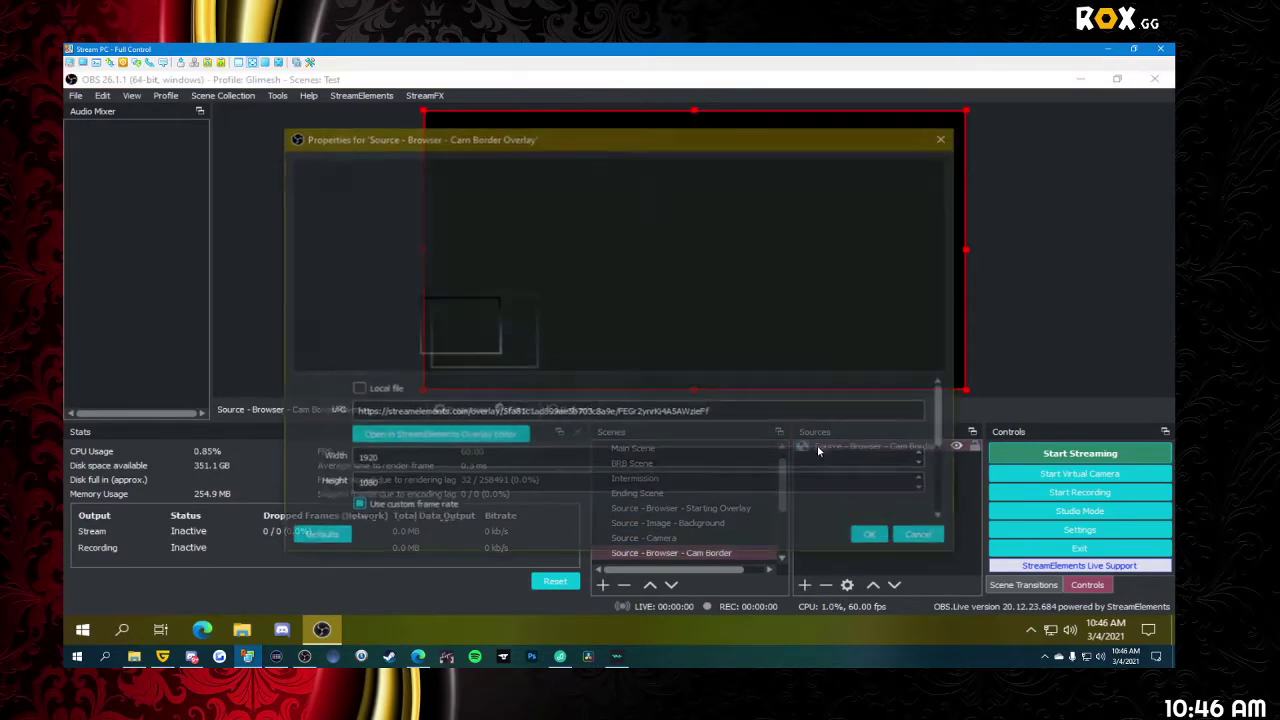
{"action": "scroll", "coordinate": [320, 418], "scroll_direction": "down", "scroll_amount": 5}
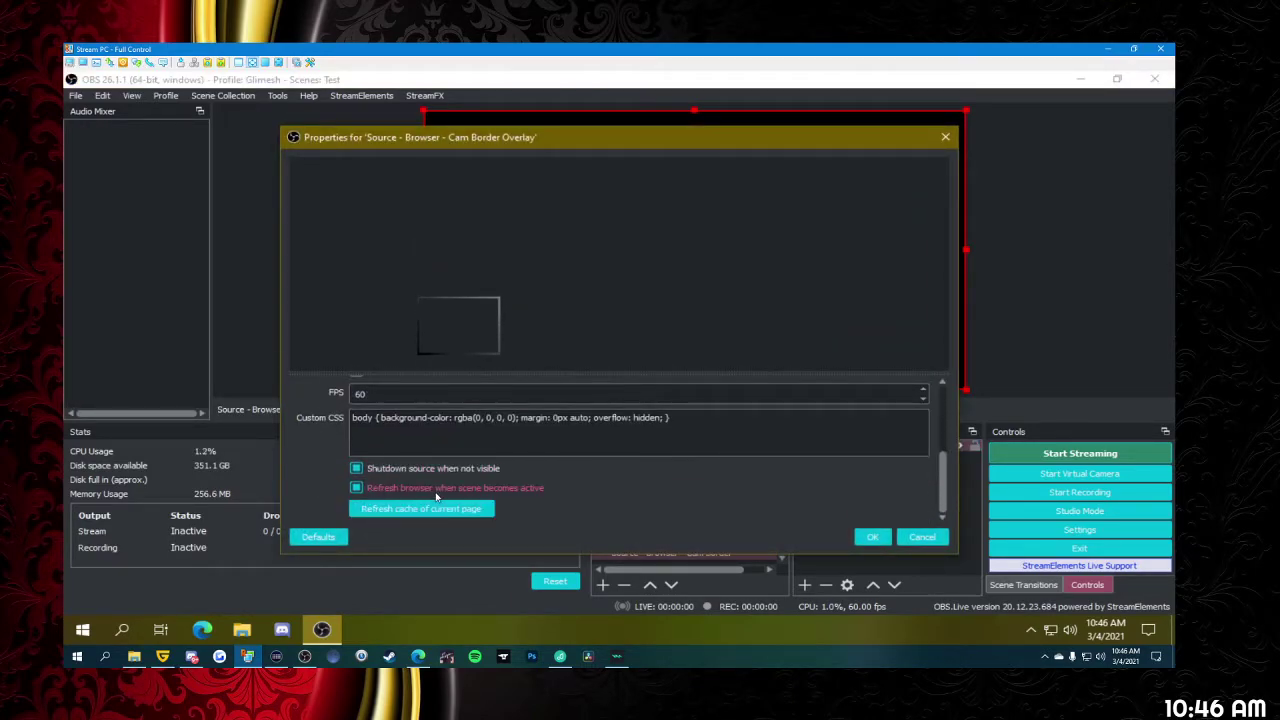
{"action": "left_click", "coordinate": [918, 536]}
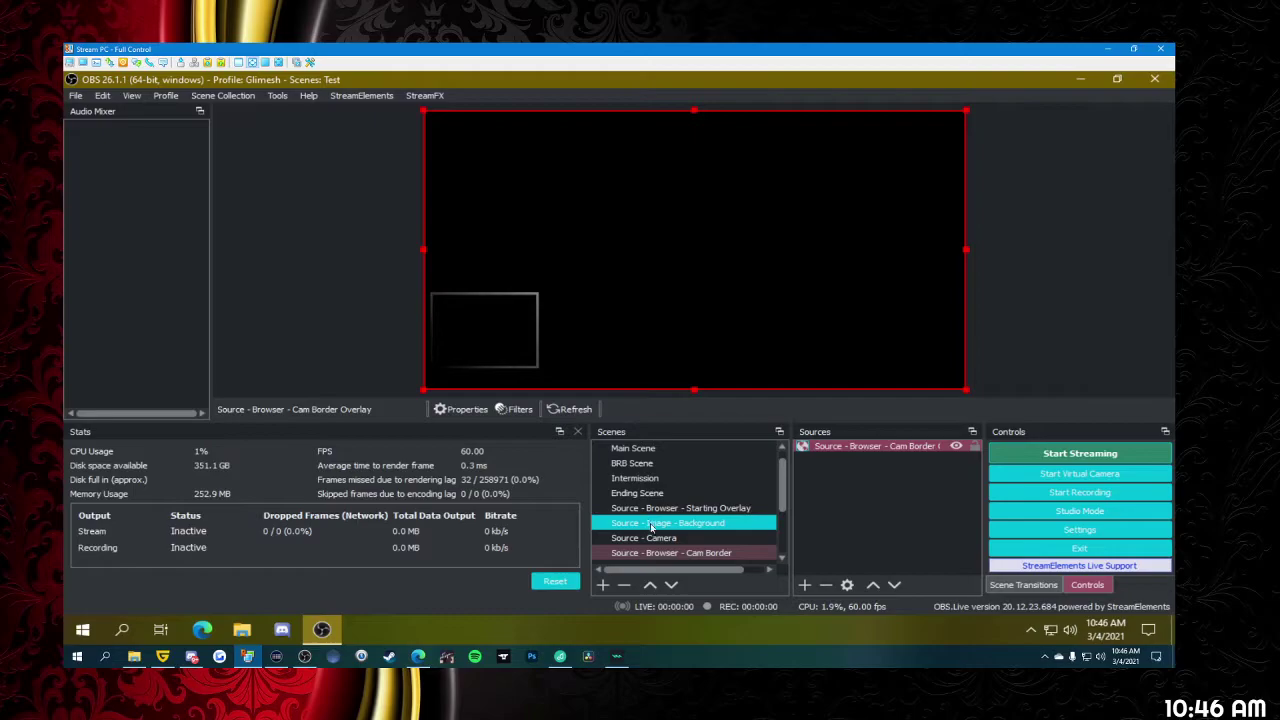
- Switch back to Main Scene and turn on Studio Mode
{"action": "scroll", "coordinate": [652, 528], "scroll_direction": "down", "scroll_amount": 2}
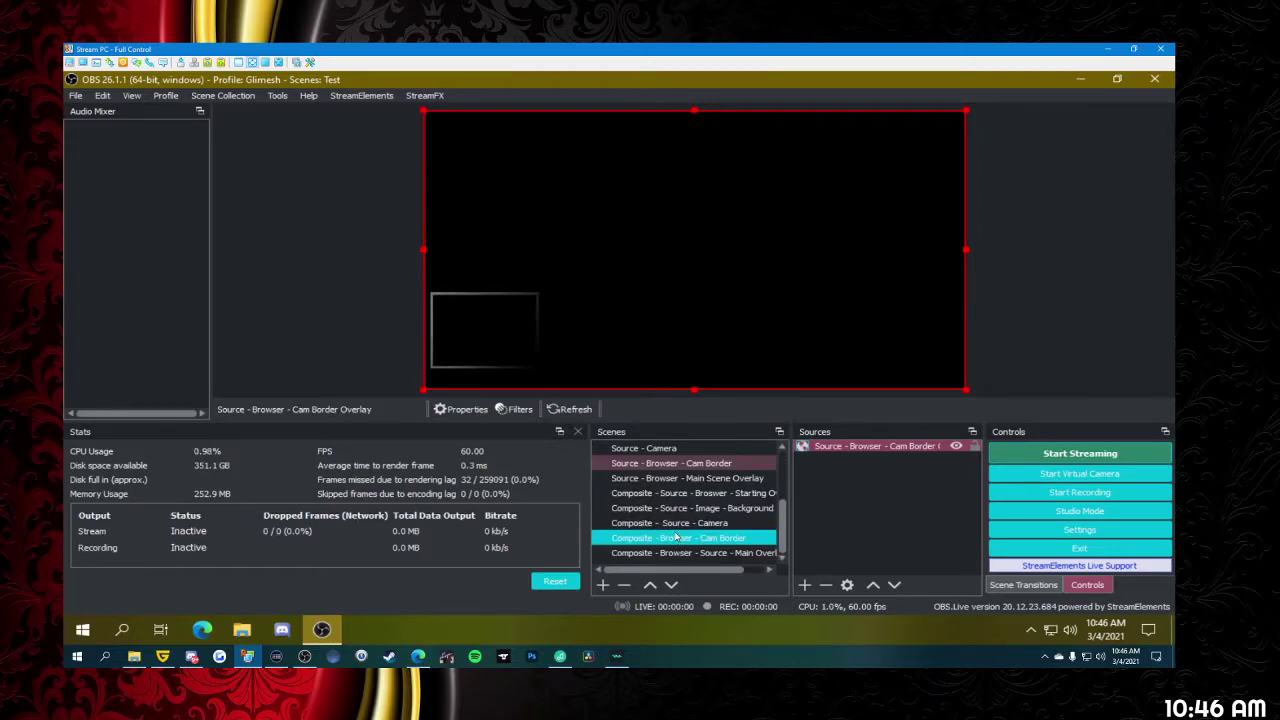
{"action": "scroll", "coordinate": [677, 540], "scroll_direction": "up", "scroll_amount": 3}
{"action": "left_click", "coordinate": [655, 463]}
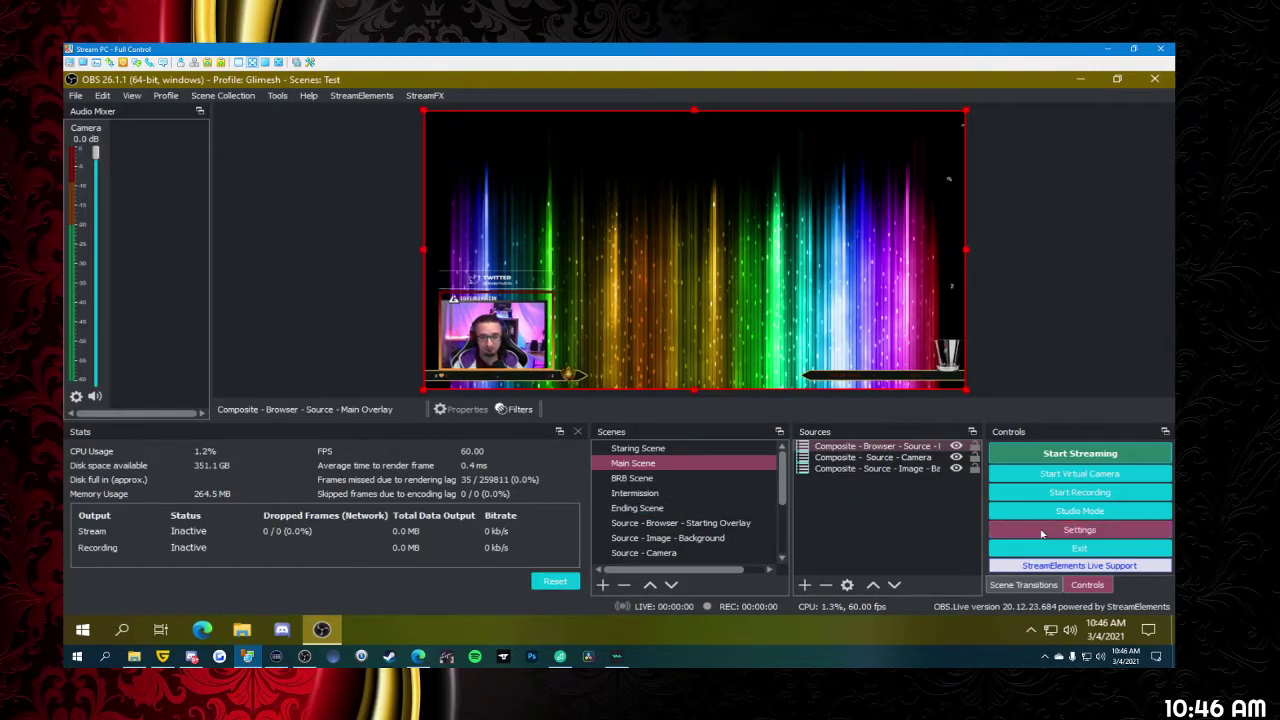
{"action": "left_click", "coordinate": [1079, 511]}
- Load the Composite - Source - Camera scene into the Studio Mode preview
{"action": "scroll", "coordinate": [683, 503], "scroll_direction": "down", "scroll_amount": 1}
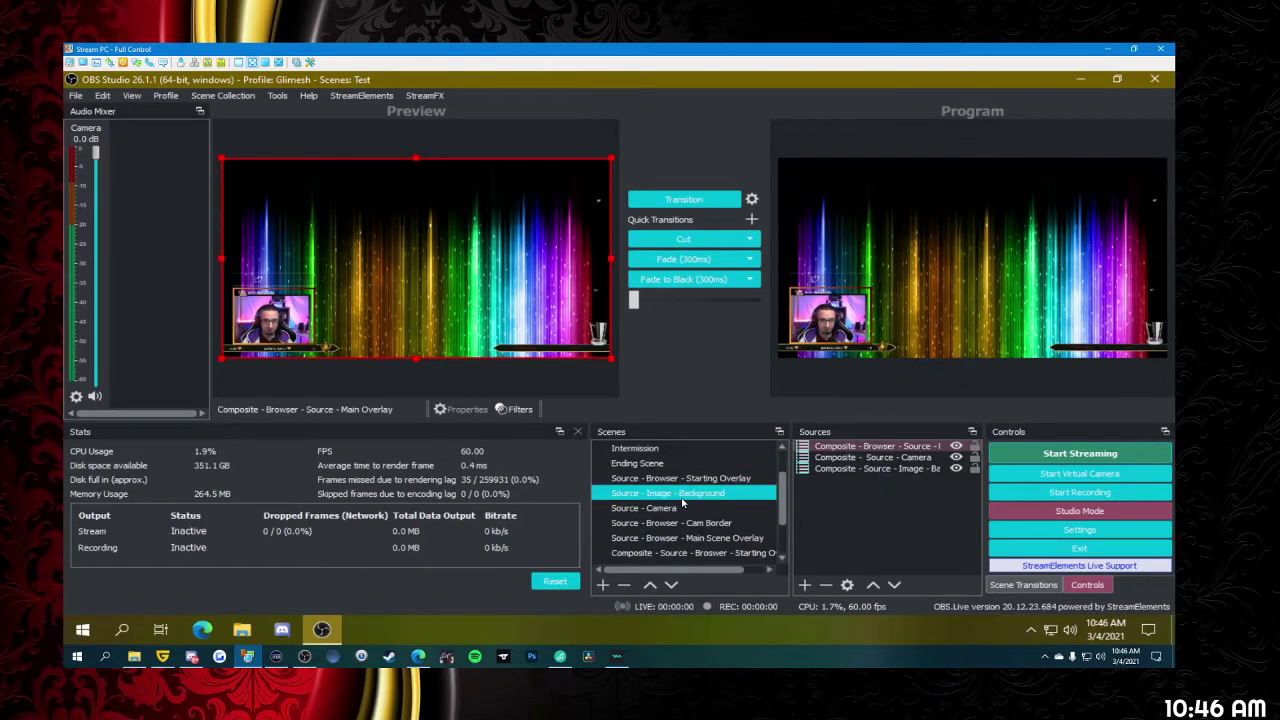
{"action": "scroll", "coordinate": [683, 503], "scroll_direction": "down", "scroll_amount": 2}
{"action": "left_click", "coordinate": [648, 527]}
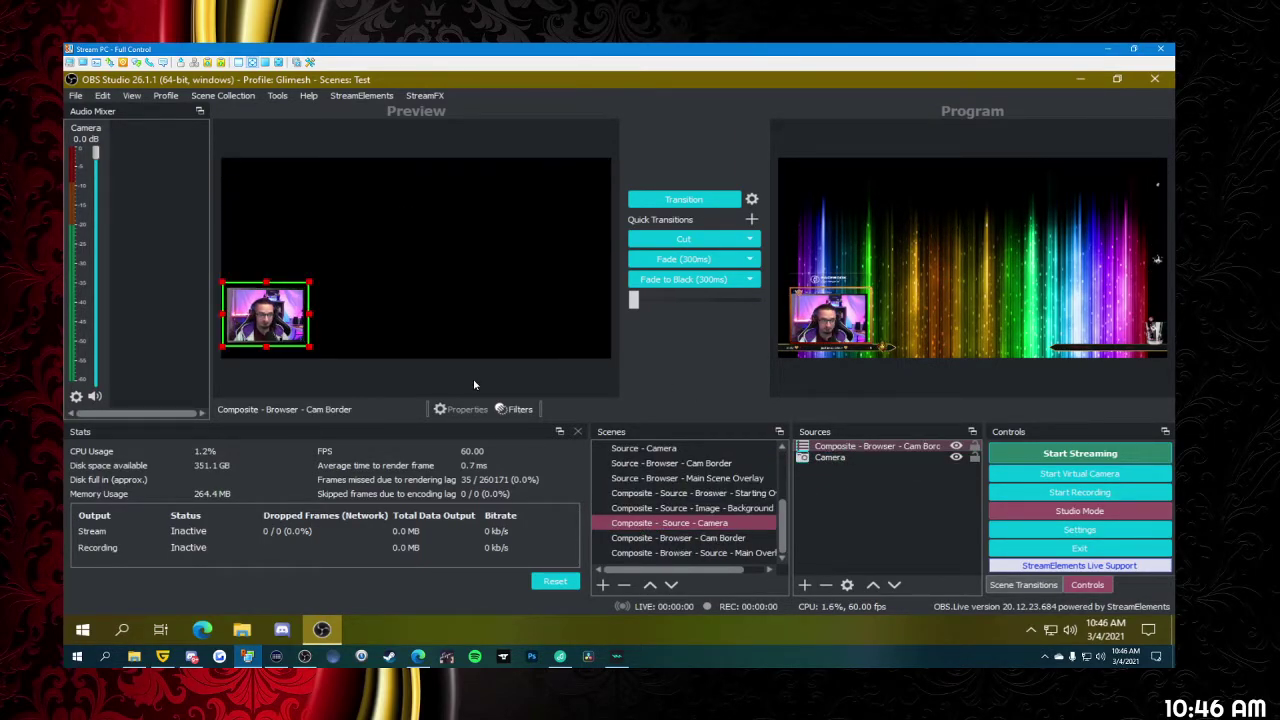
- Move the Composite - Source - Camera source slightly up and to the right in Main Scene's preview, and dismiss the script log
{"action": "scroll", "coordinate": [645, 490], "scroll_direction": "up", "scroll_amount": 3}
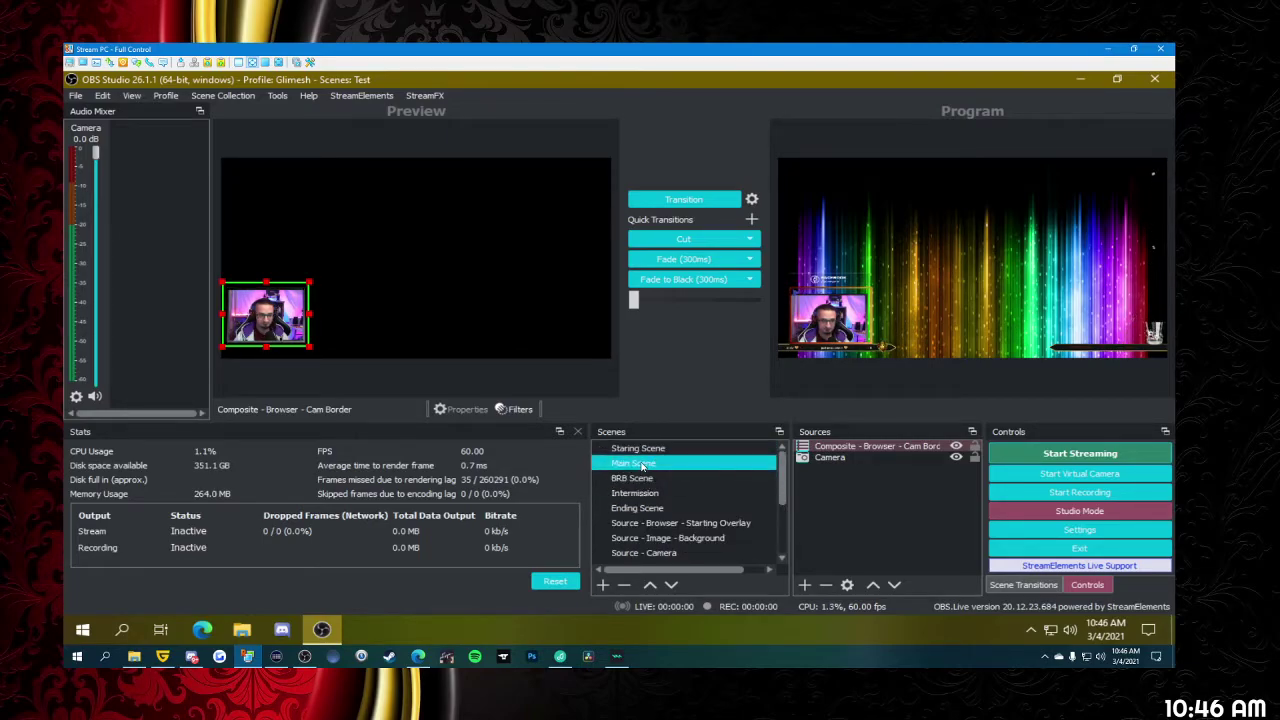
{"action": "left_click", "coordinate": [643, 464]}
{"action": "left_click", "coordinate": [836, 456]}
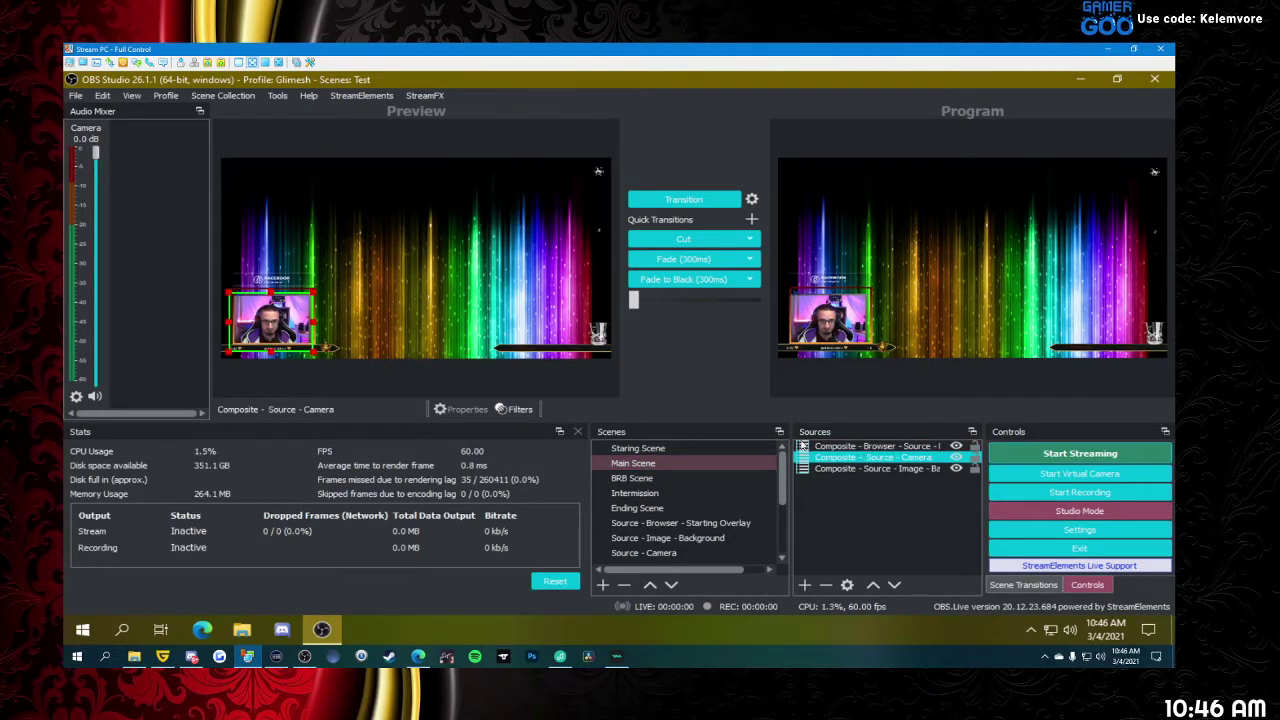
{"action": "mouse_move", "coordinate": [264, 320]}
{"action": "left_mouse_down"}
{"action": "mouse_move", "coordinate": [440, 248]}
{"action": "mouse_move", "coordinate": [270, 288]}
{"action": "mouse_move", "coordinate": [272, 316]}
{"action": "left_mouse_up"}
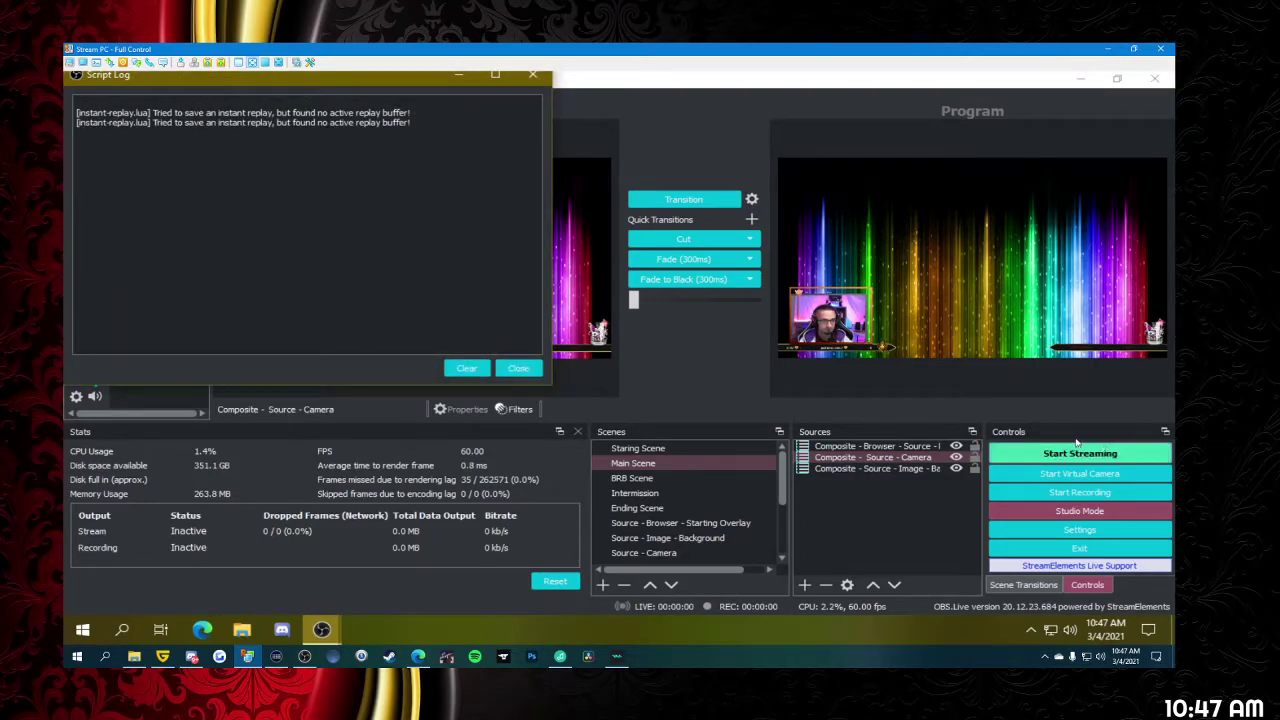
{"action": "left_click", "coordinate": [517, 369]}
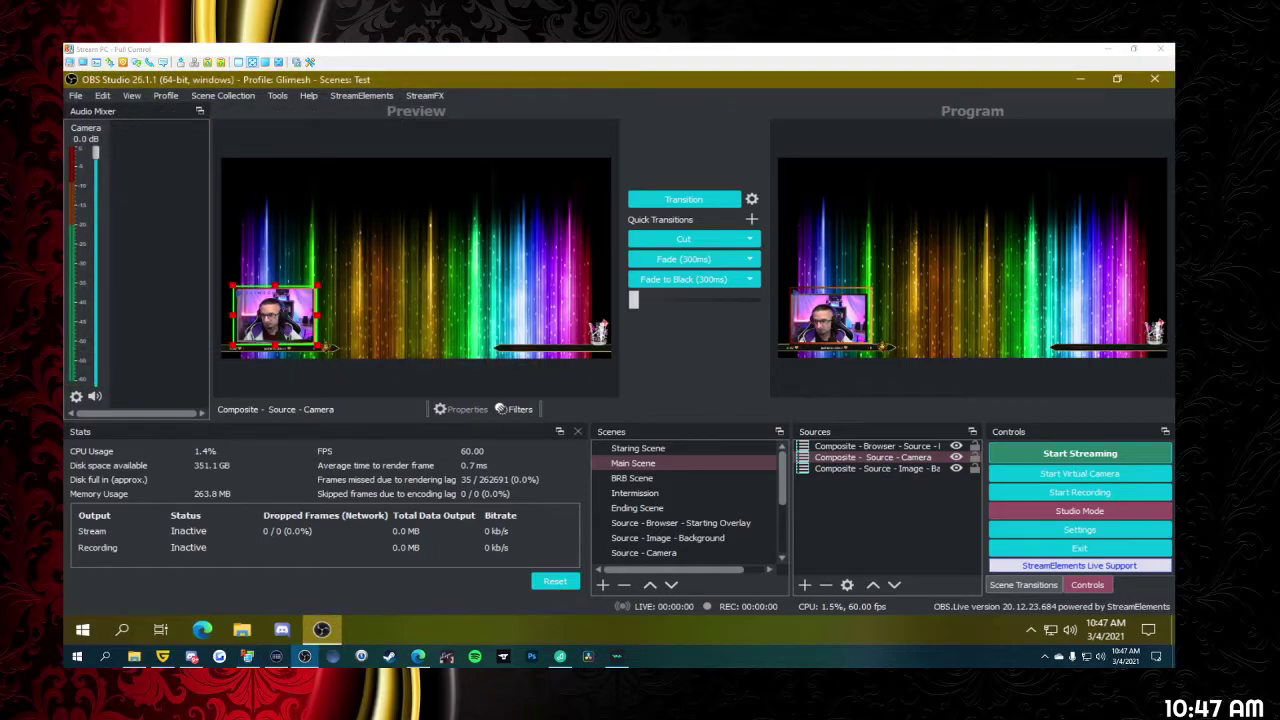
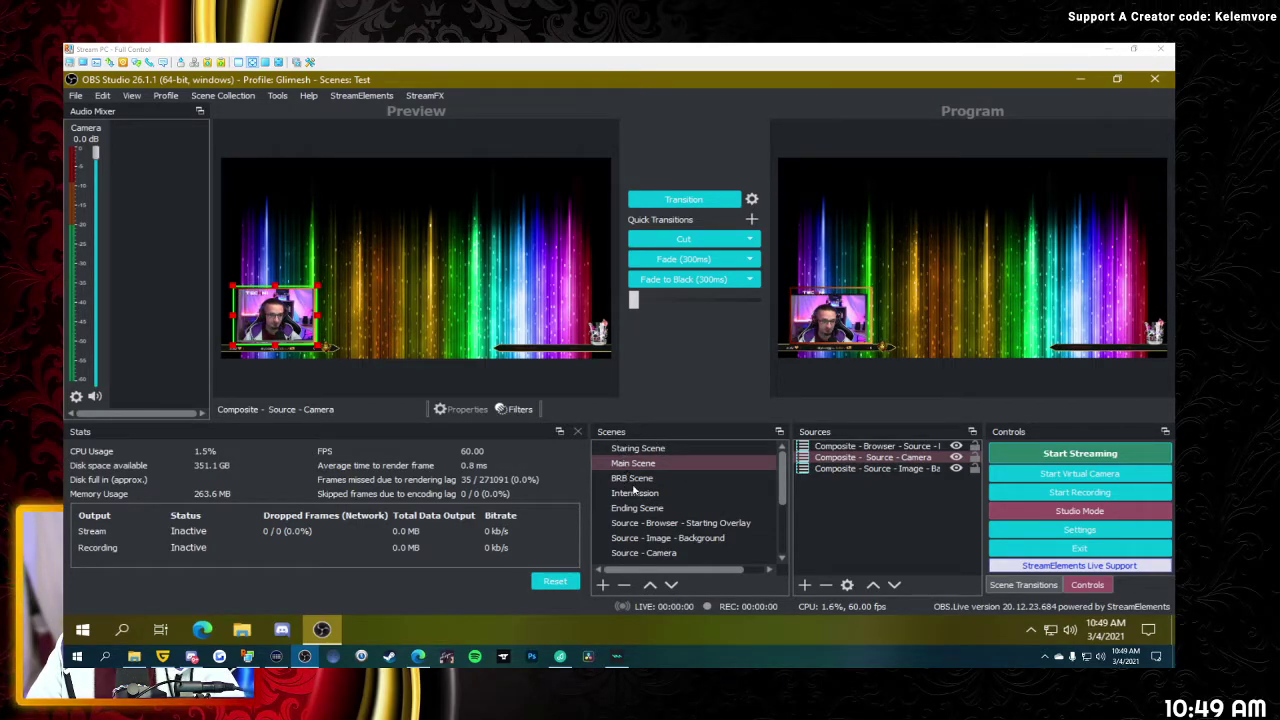
{"action": "left_click", "coordinate": [656, 537]}
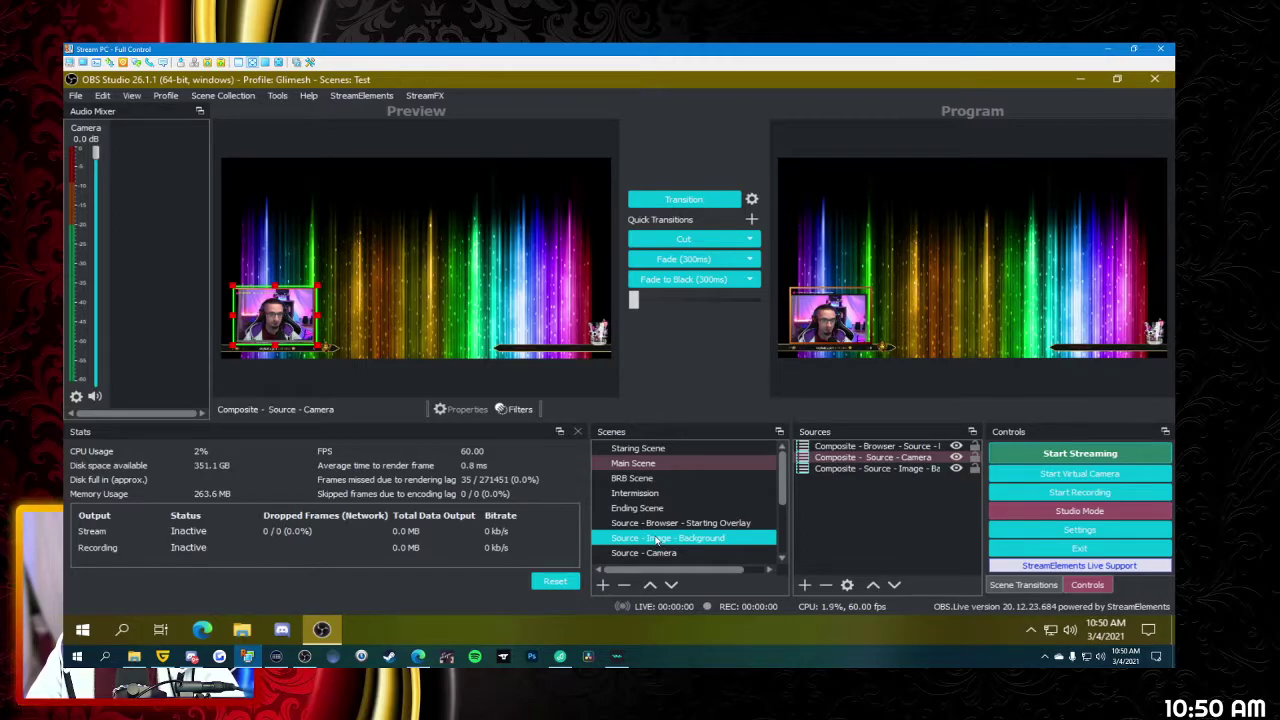
{"action": "scroll", "coordinate": [656, 539], "scroll_direction": "down", "scroll_amount": 1}
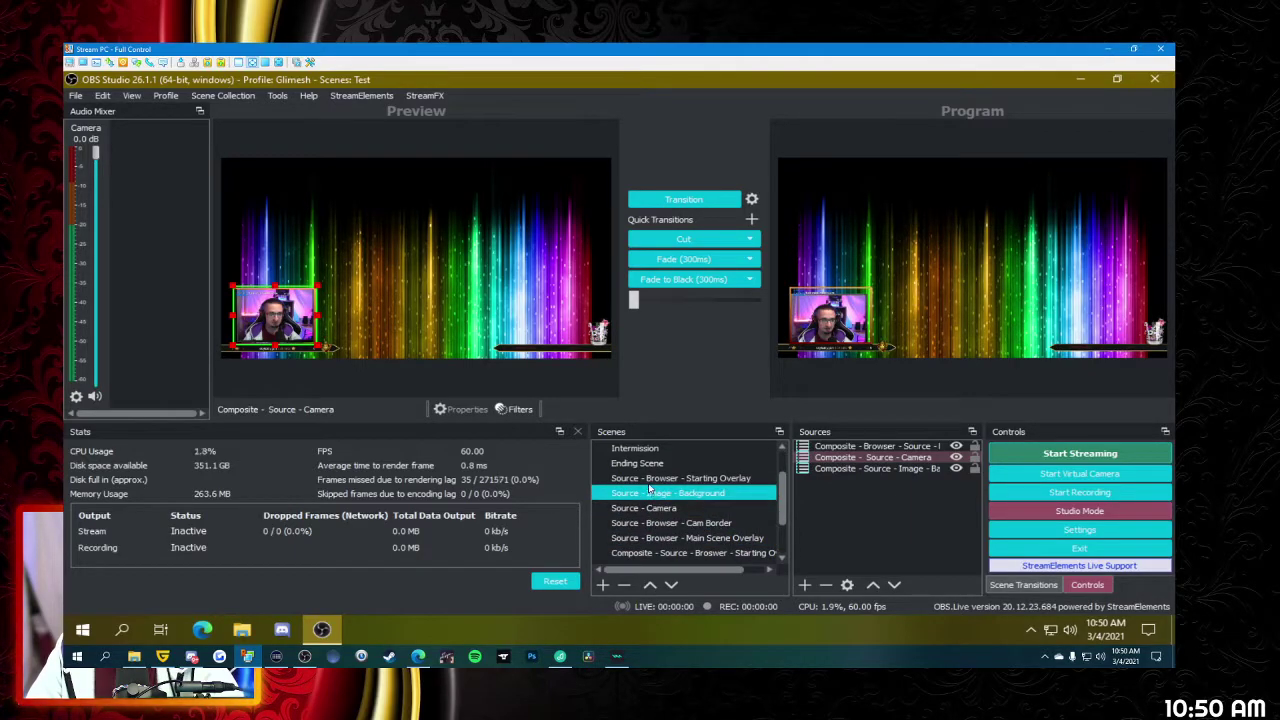
{"action": "left_click", "coordinate": [636, 508]}
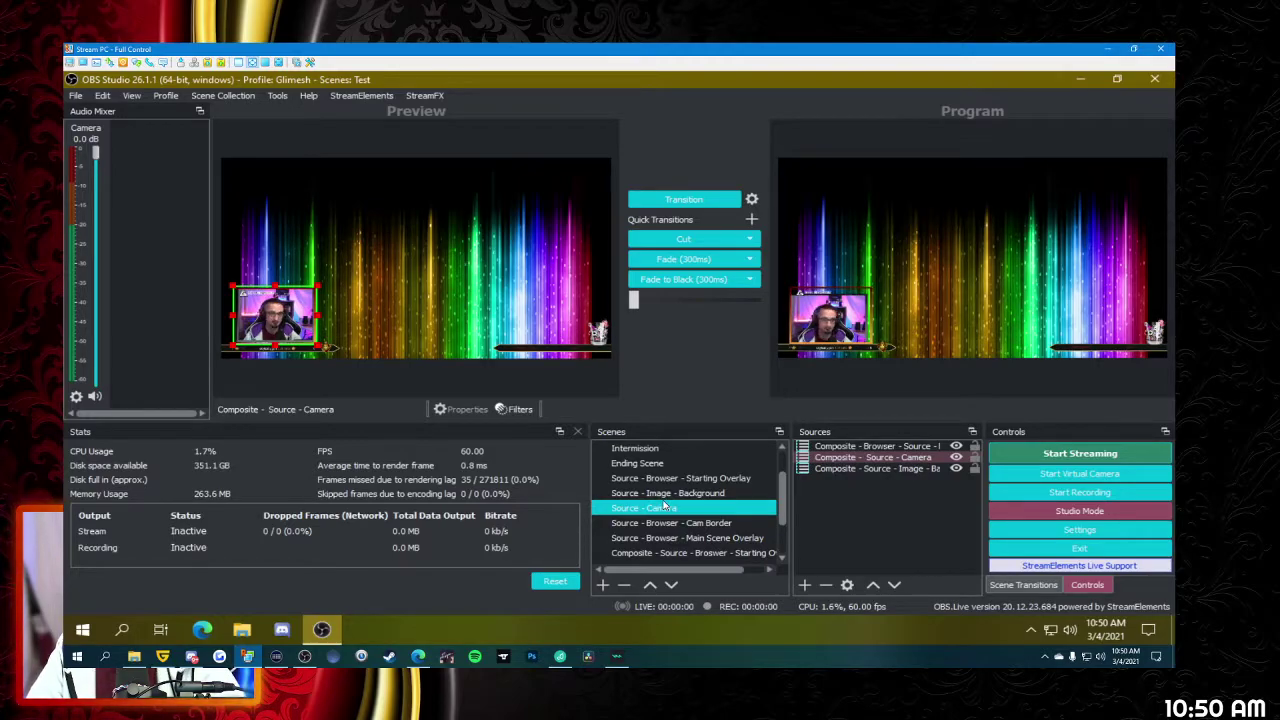
{"action": "scroll", "coordinate": [662, 500], "scroll_direction": "down", "scroll_amount": 1}
{"action": "left_click", "coordinate": [660, 492]}
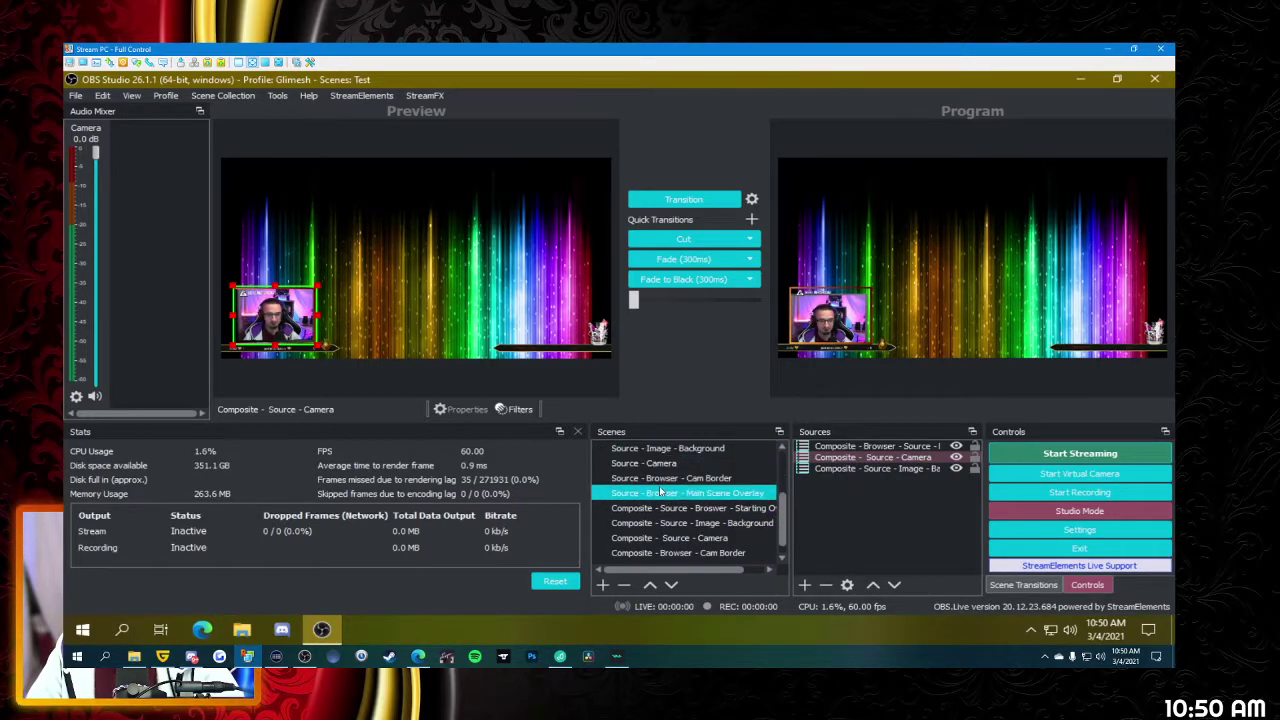
{"action": "left_click_drag", "start_coordinate": [660, 492], "coordinate": [650, 466]}
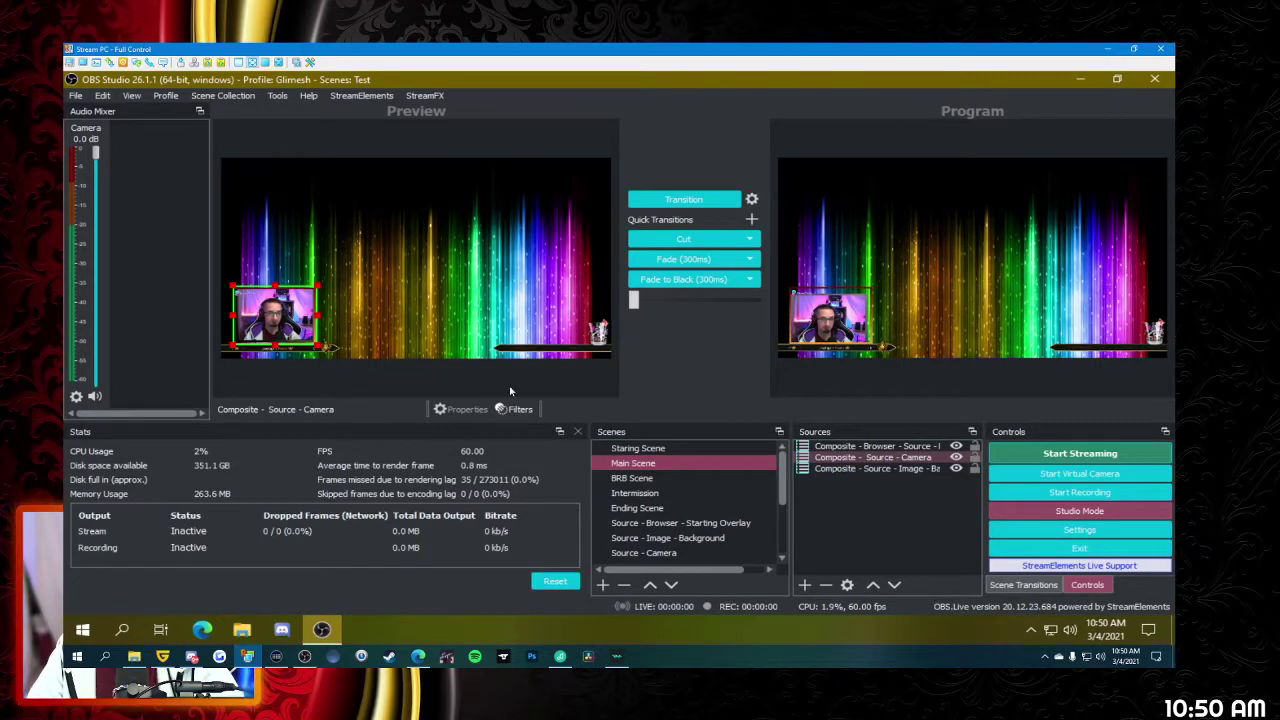
- Hide the main overlay composite in Main Scene and turn Studio Mode off and on again to update the program output
{"action": "left_click", "coordinate": [956, 446]}
{"action": "left_click", "coordinate": [866, 468]}
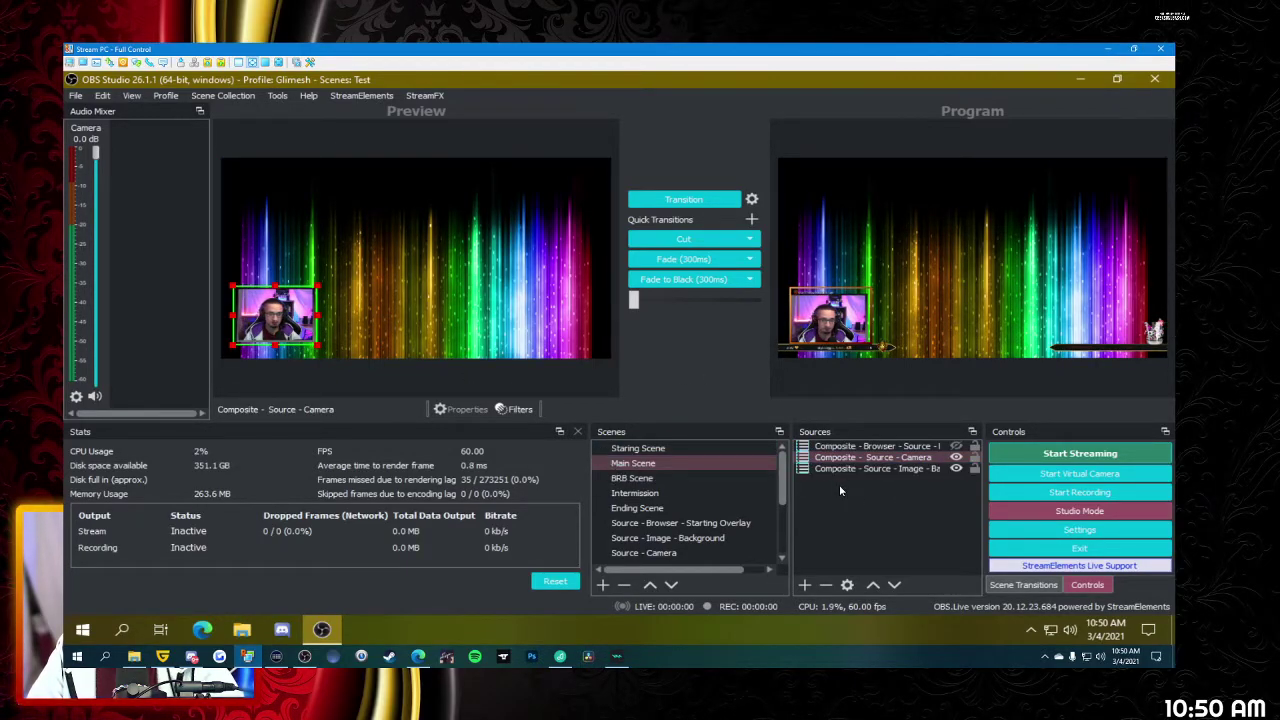
{"action": "left_click", "coordinate": [862, 457]}
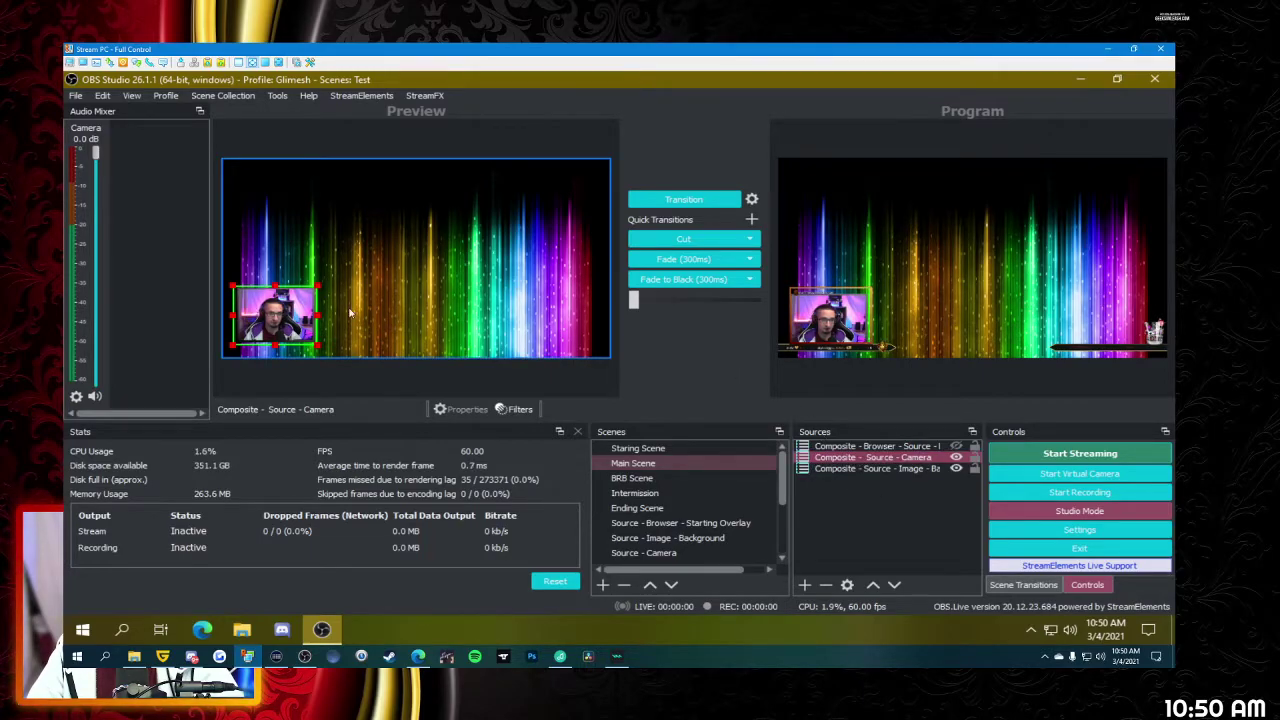
{"action": "left_click", "coordinate": [1079, 510]}
{"action": "left_click", "coordinate": [1045, 509]}
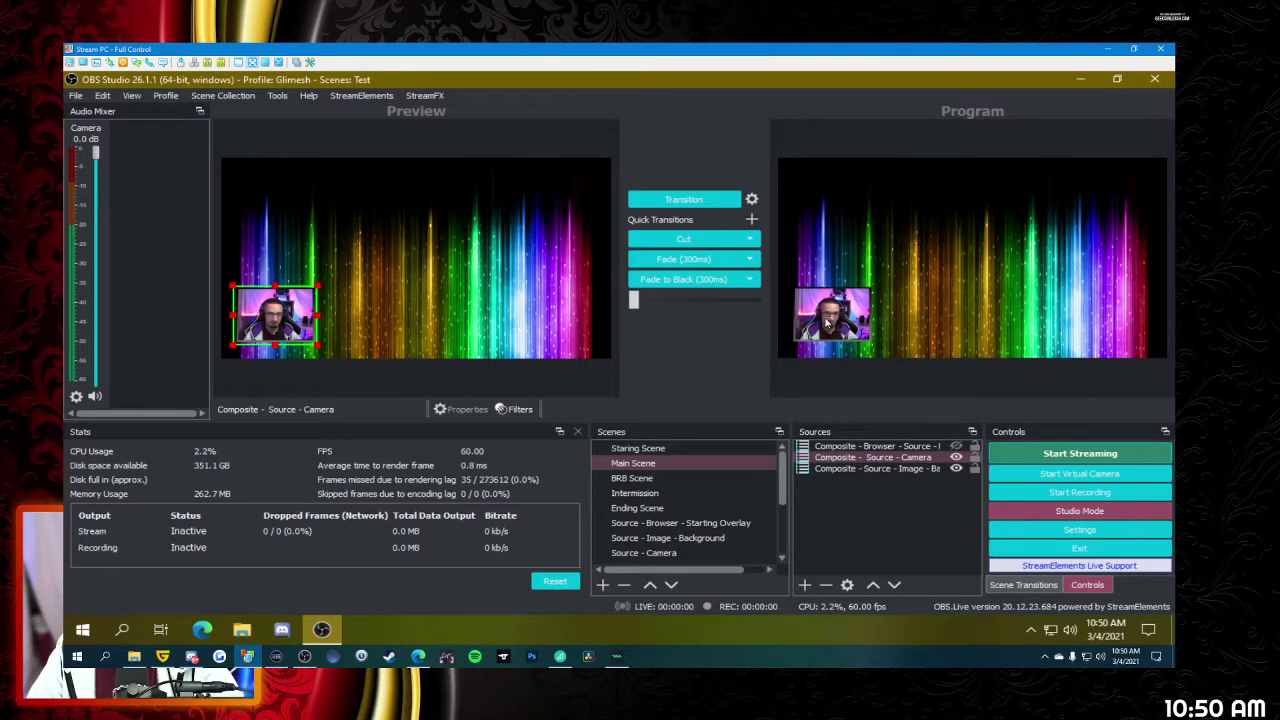
- Move the camera composite around in Main Scene's preview, return it to the canvas's lower-left corner, and turn off Studio Mode
{"action": "left_click_drag", "start_coordinate": [266, 315], "coordinate": [302, 298]}
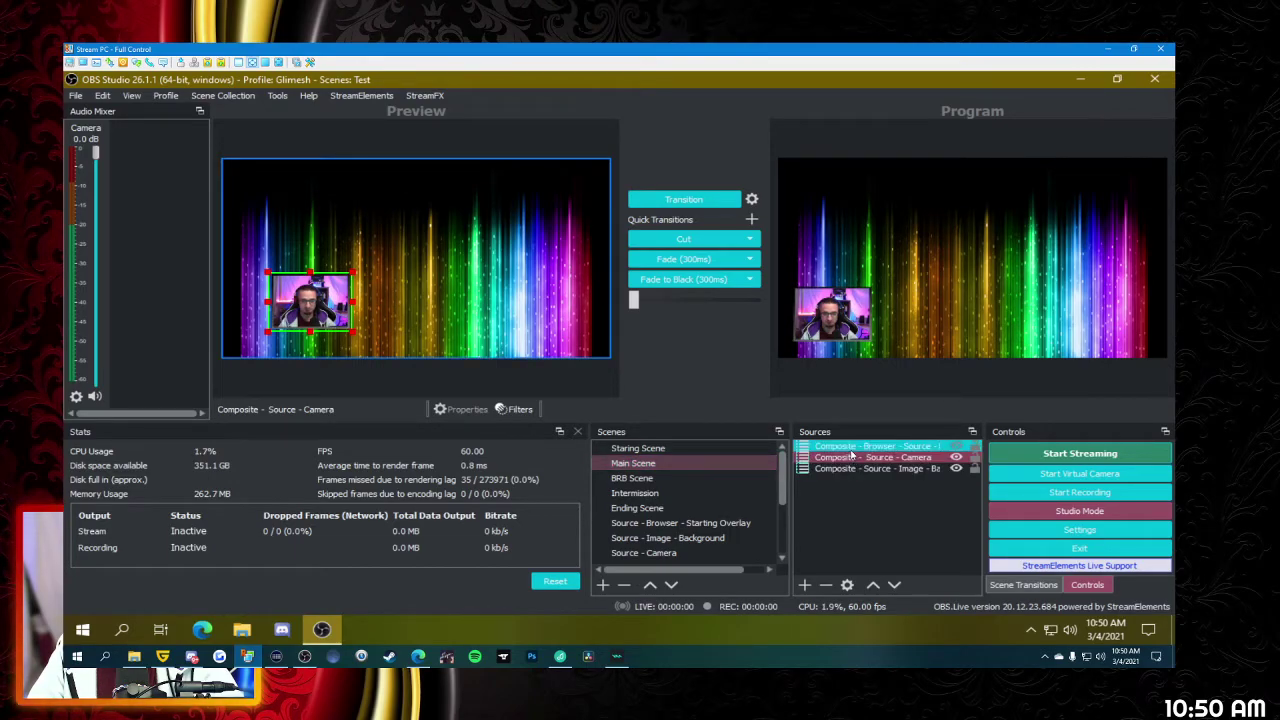
{"action": "left_click_drag", "start_coordinate": [323, 305], "coordinate": [290, 323]}
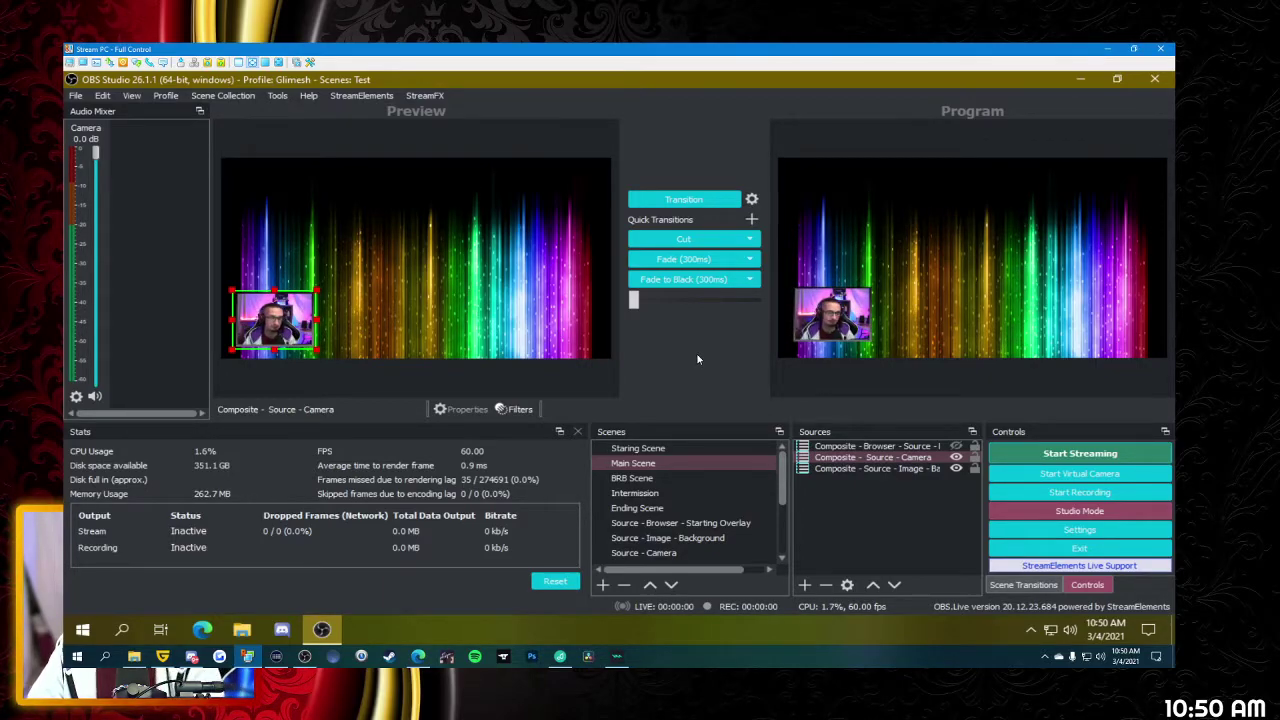
{"action": "left_click", "coordinate": [1079, 510]}
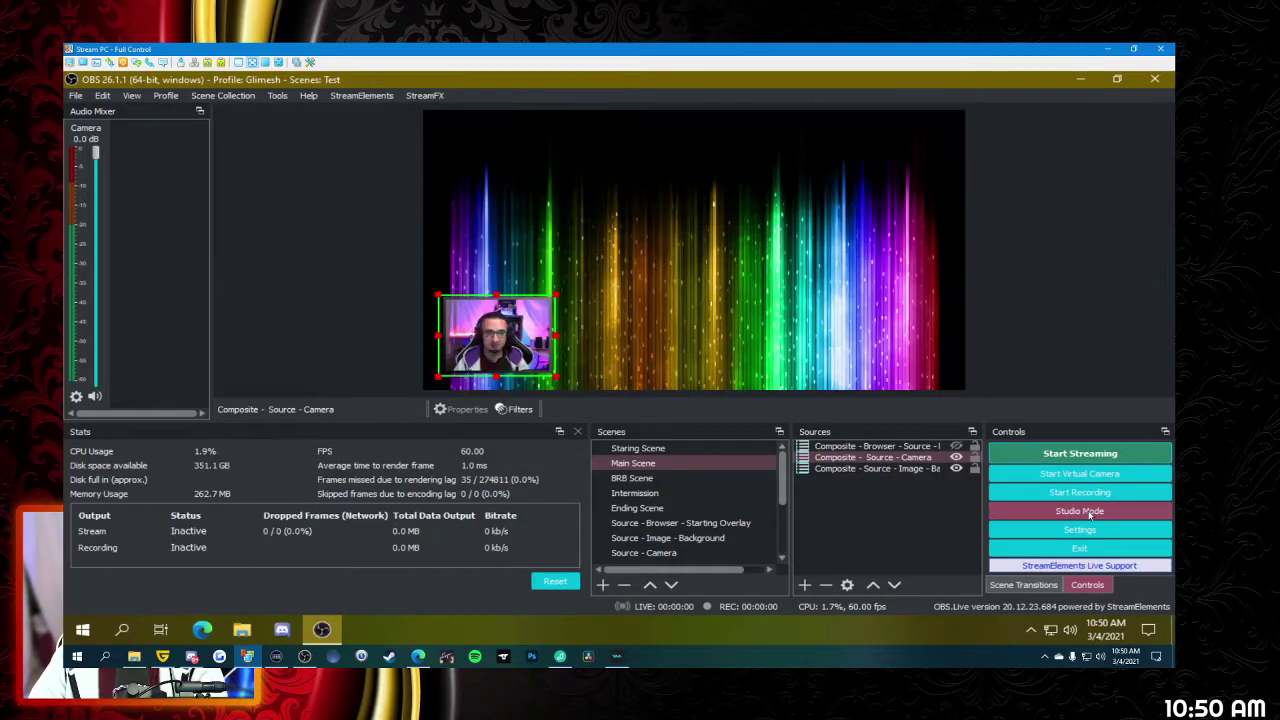
- Move the Composite - Source - Camera source to the middle of Main Scene and extend its cropped right, top and bottom edges outward
{"action": "left_click_drag", "start_coordinate": [550, 337], "coordinate": [803, 252]}
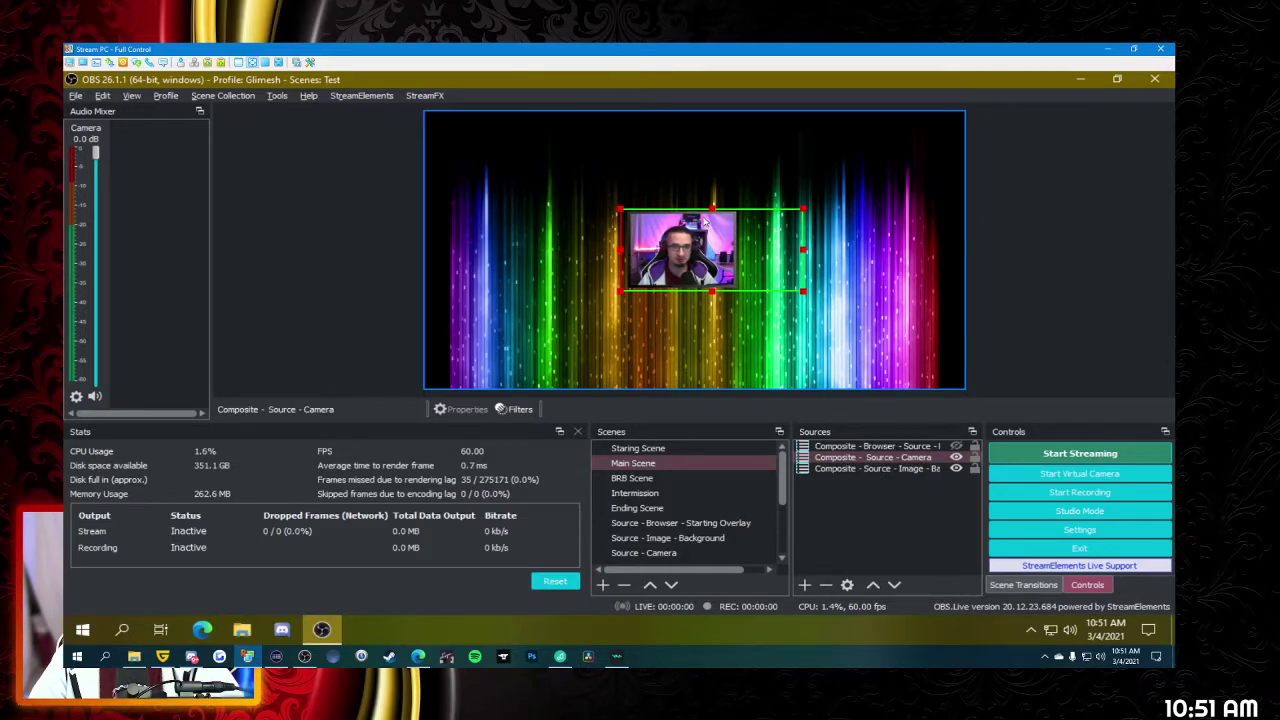
{"action": "left_click_drag", "start_coordinate": [712, 210], "coordinate": [712, 183]}
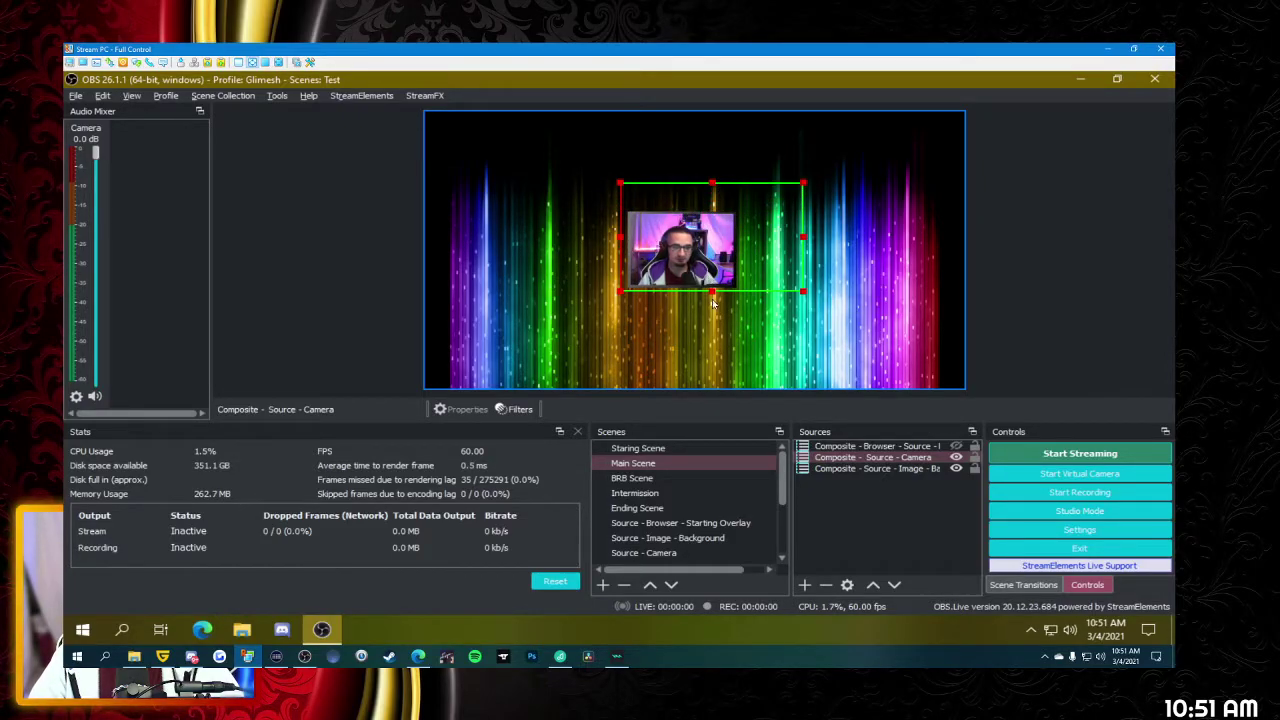
{"action": "left_click_drag", "start_coordinate": [712, 290], "coordinate": [712, 310]}
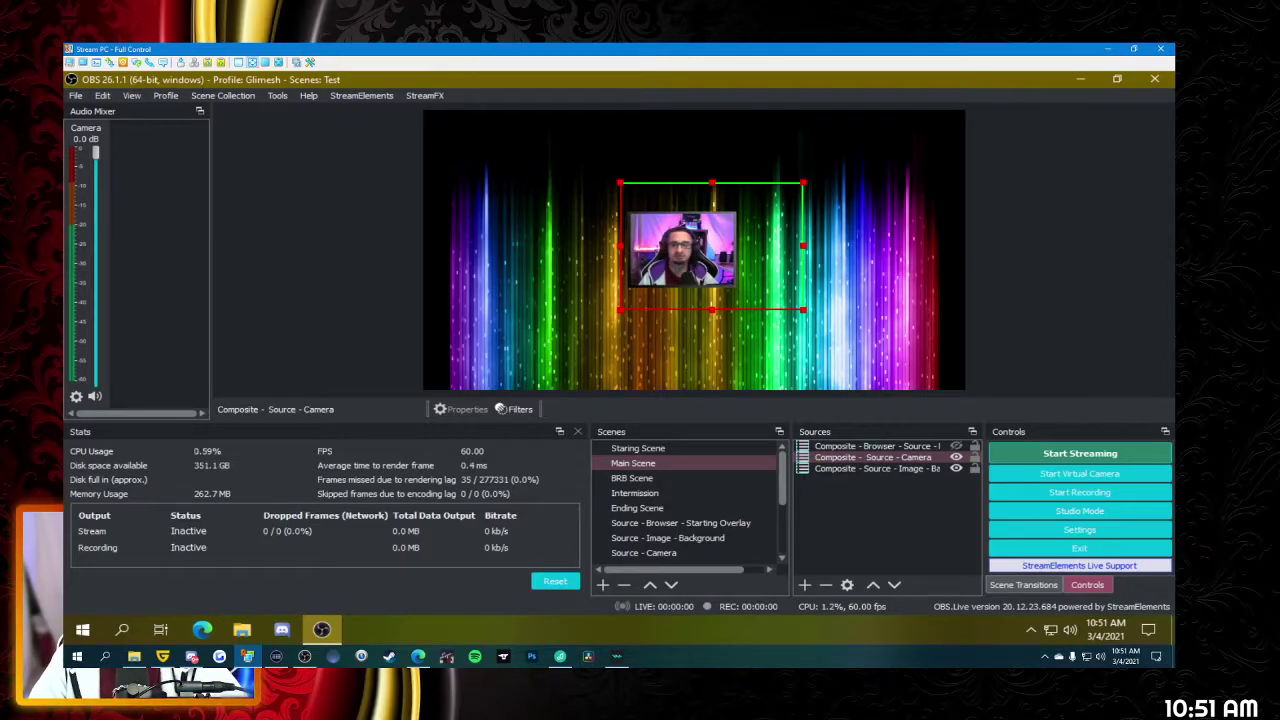
{"action": "key", "text": "alt+Tab"}
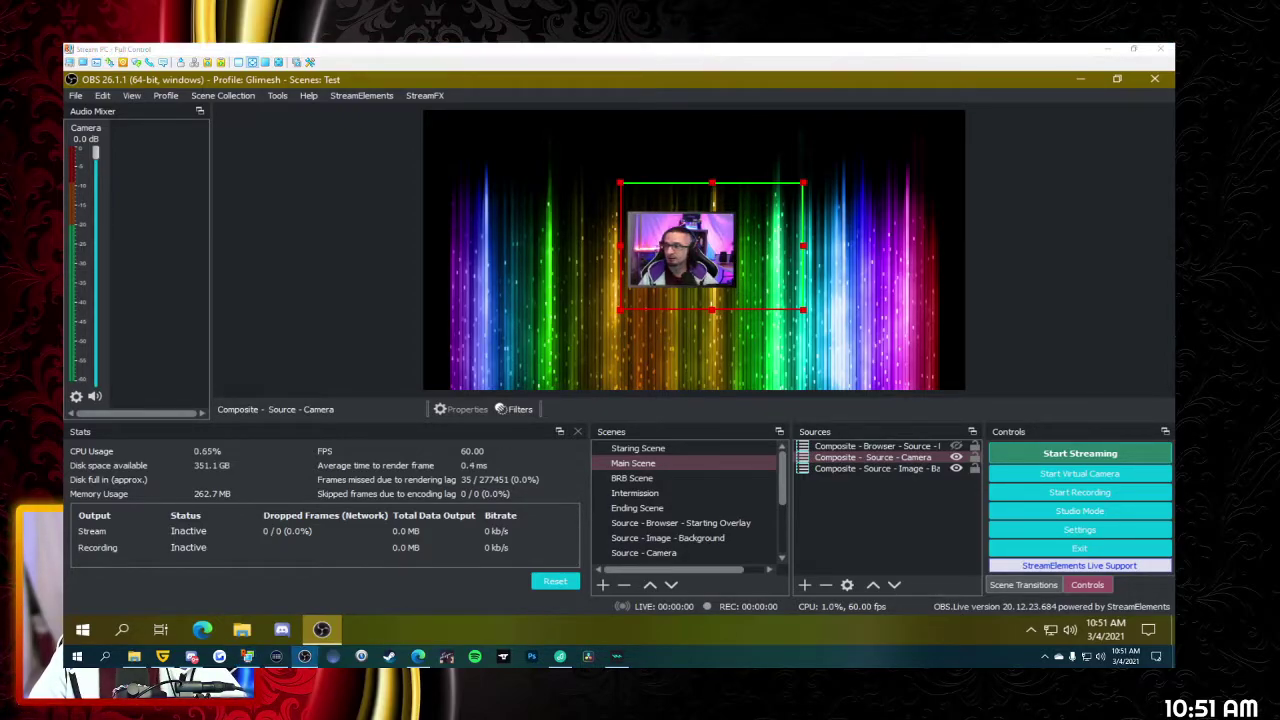